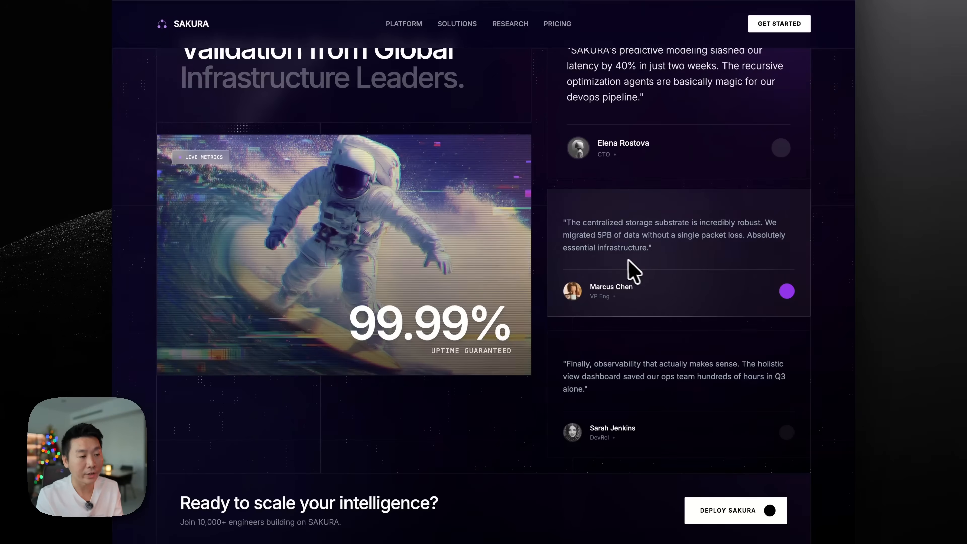
Look through the SAKURA landing page's testimonial sections and their animations
scroll(697, 266, down, 10)
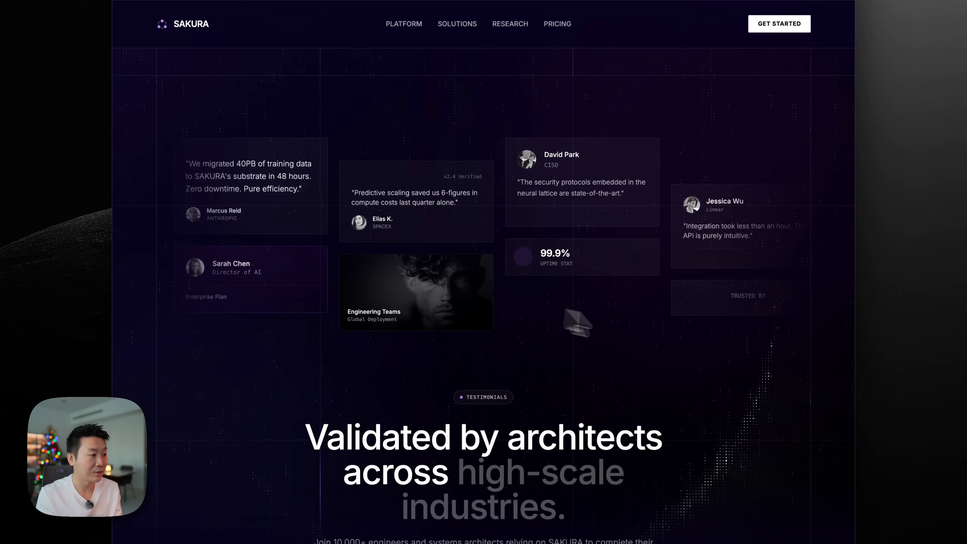
scroll(663, 336, down, 10)
scroll(664, 337, down, 5)
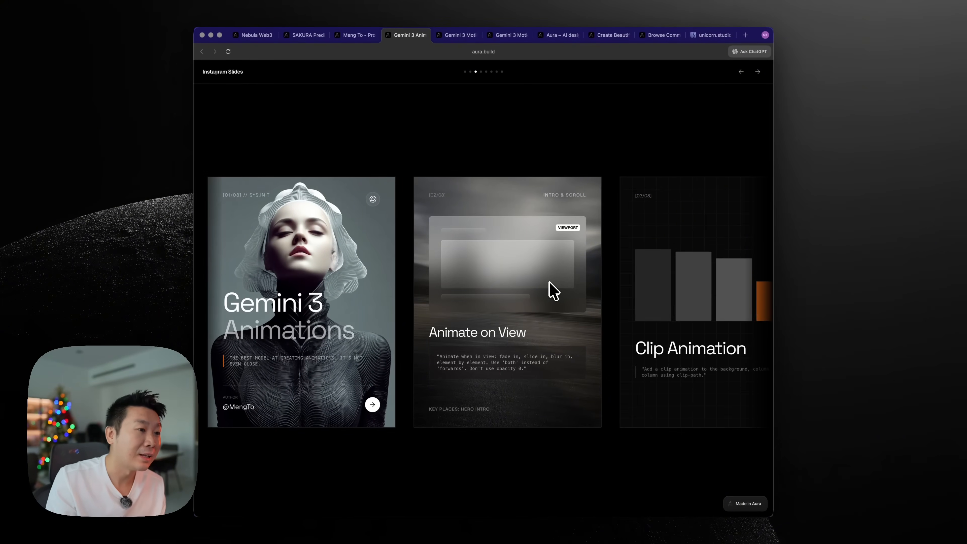
Examine the Gemini 3 Animations slides and their example prompts, from Animate on View through the closing slide on good prompting
scroll(552, 289, right, 5)
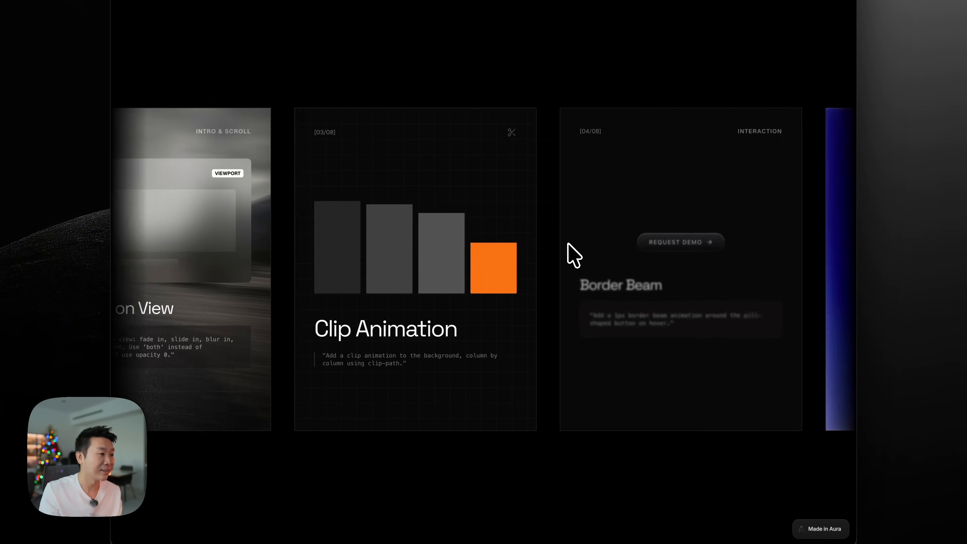
scroll(573, 255, right, 5)
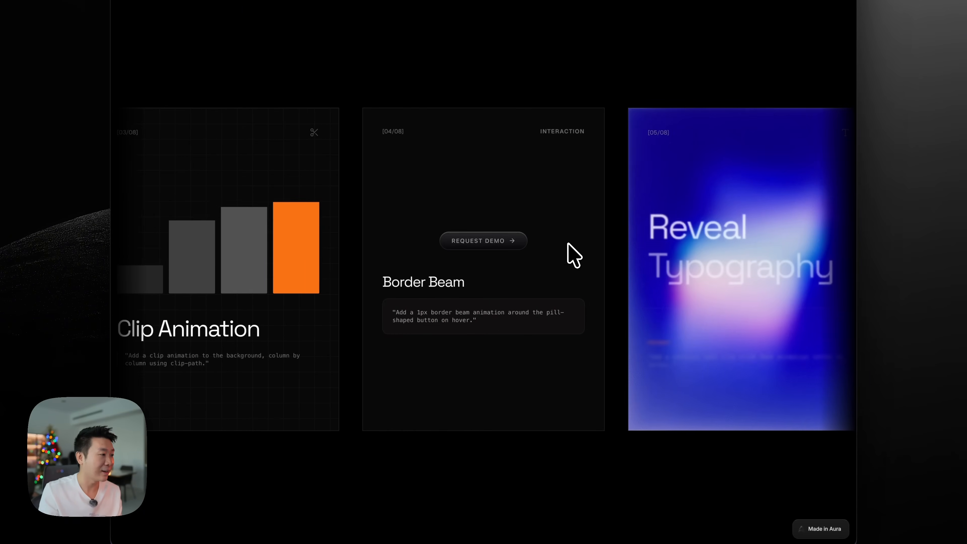
scroll(368, 251, left, 10)
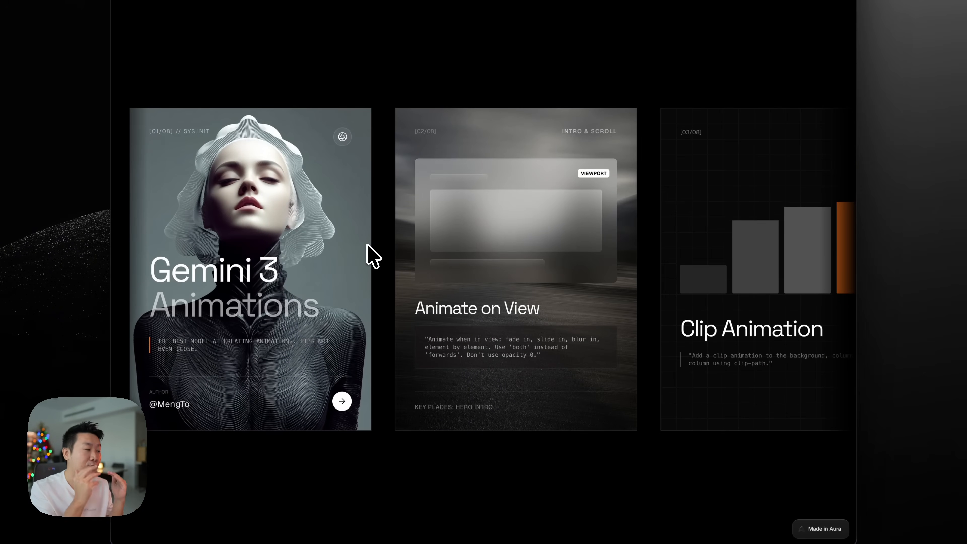
scroll(377, 248, right, 10)
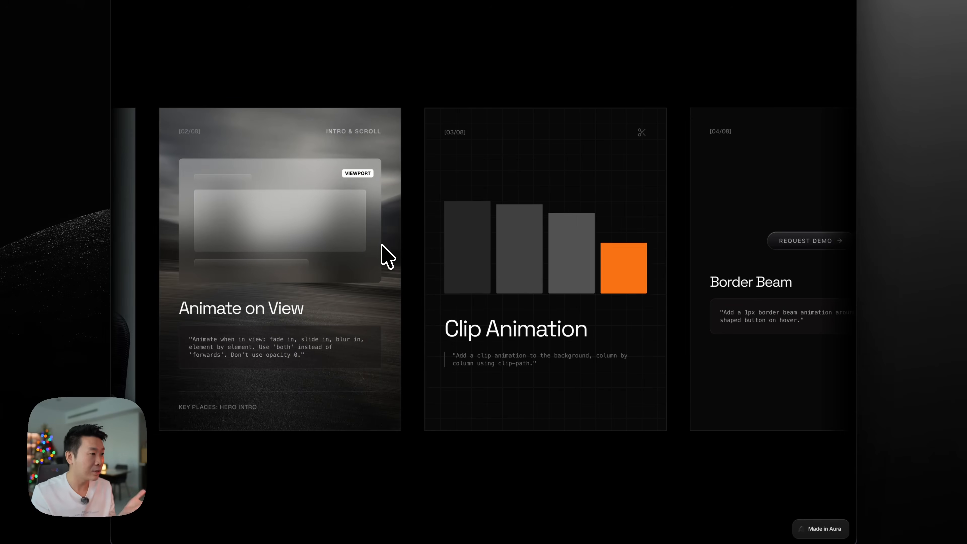
scroll(382, 246, right, 10)
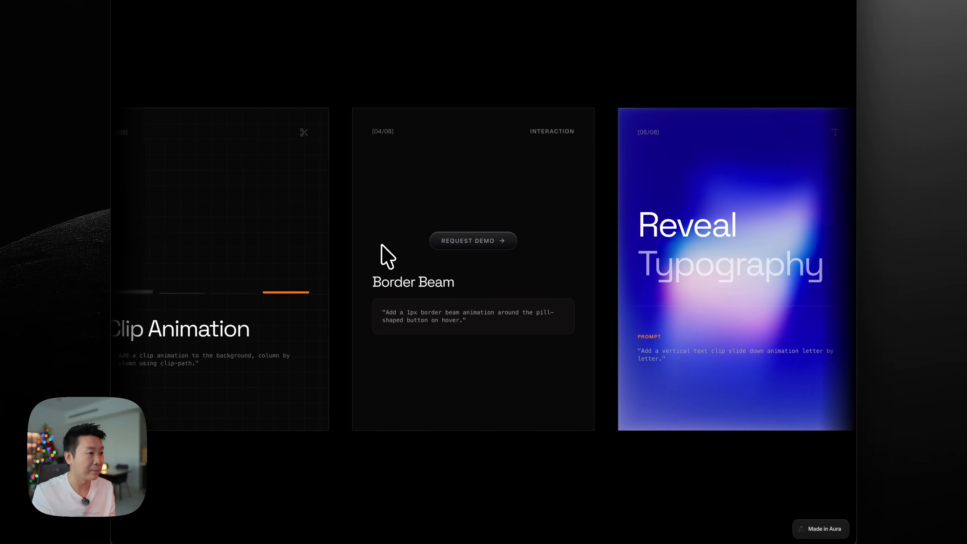
scroll(382, 245, right, 2)
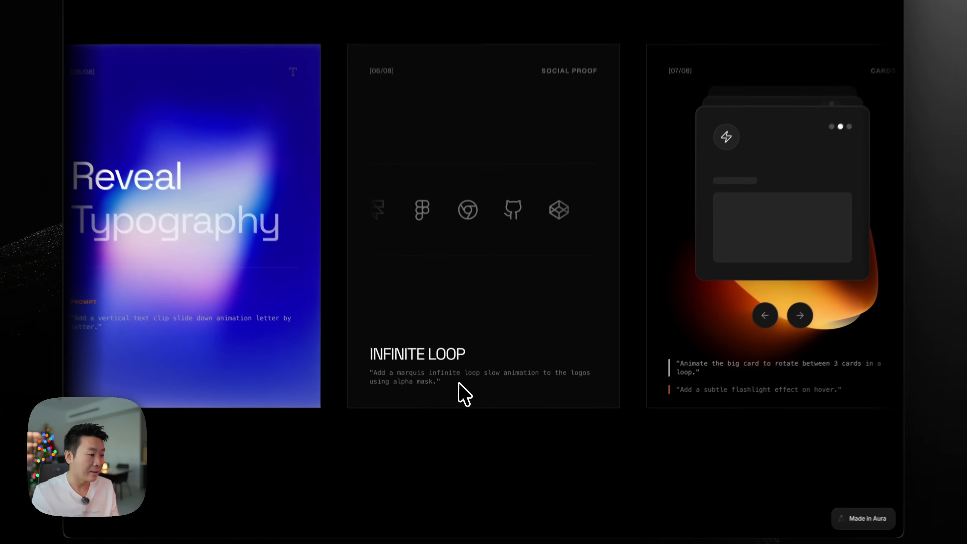
drag(459, 382, 369, 373)
click(493, 382)
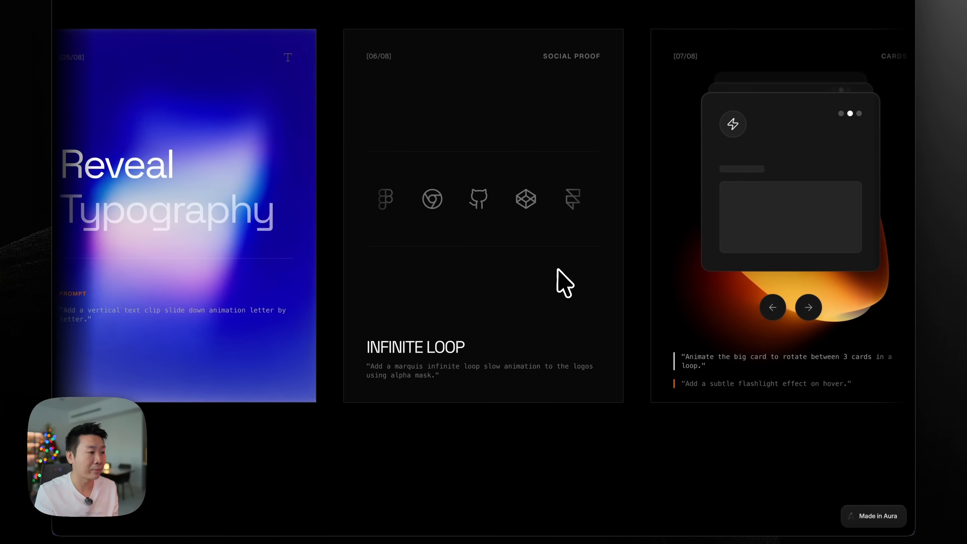
scroll(563, 281, right, 5)
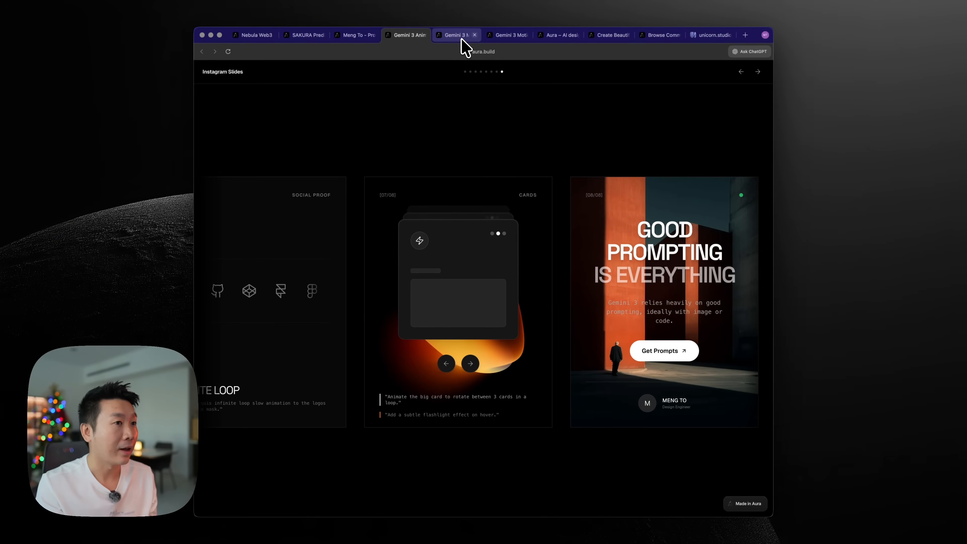
Open the Gemini 3 Motion slides, reload them to replay the intro animation, and look through the cards up to Infinite Loop
click(485, 38)
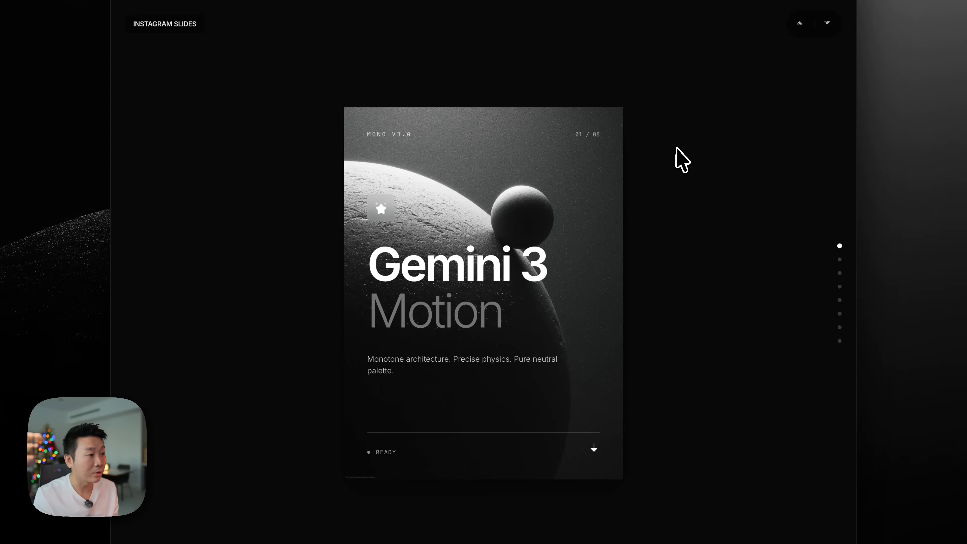
scroll(677, 147, down, 8)
scroll(676, 148, up, 8)
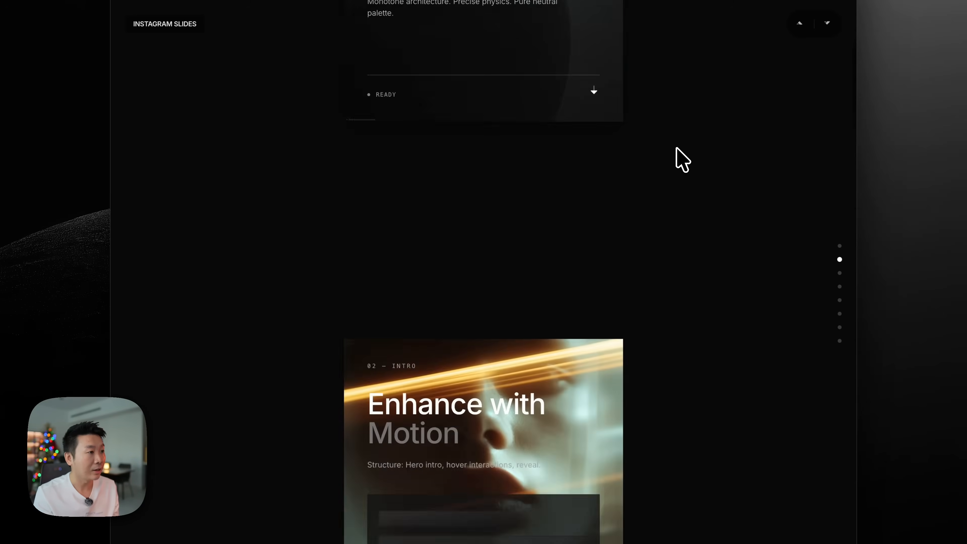
key(super+r)
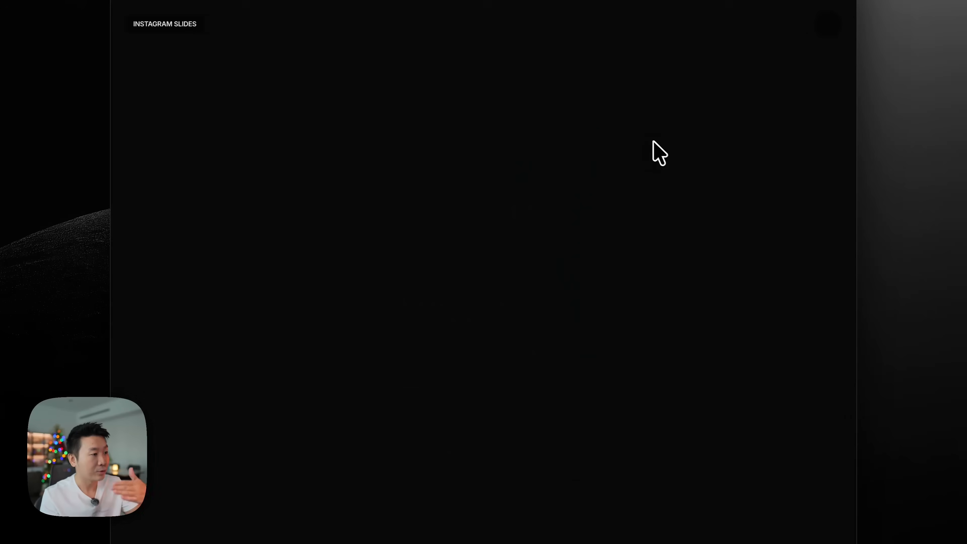
scroll(671, 181, down, 3)
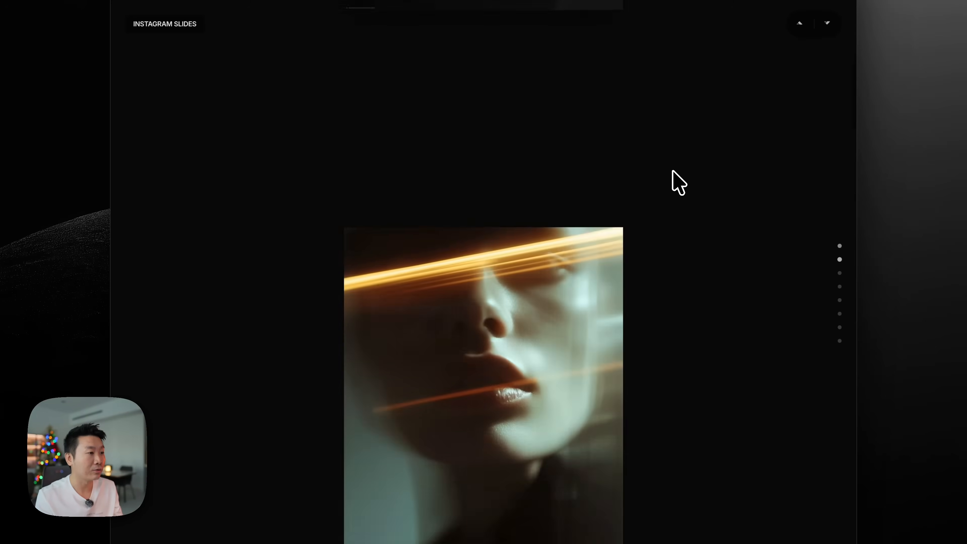
click(828, 26)
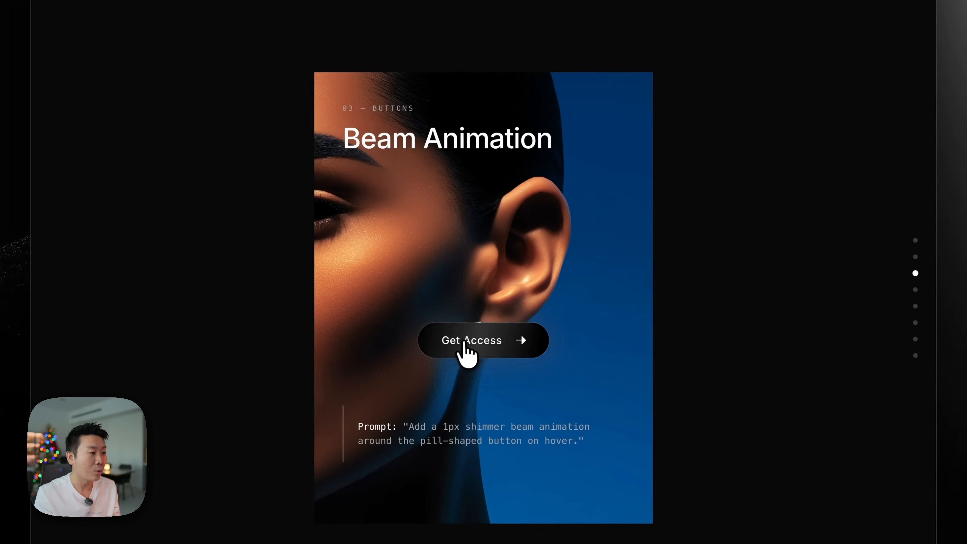
scroll(708, 344, down, 3)
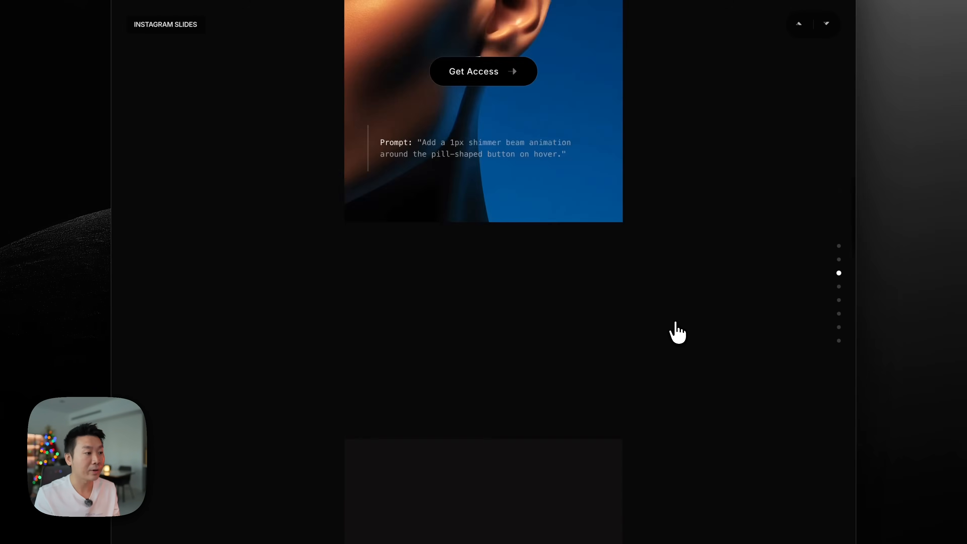
scroll(677, 333, down, 6)
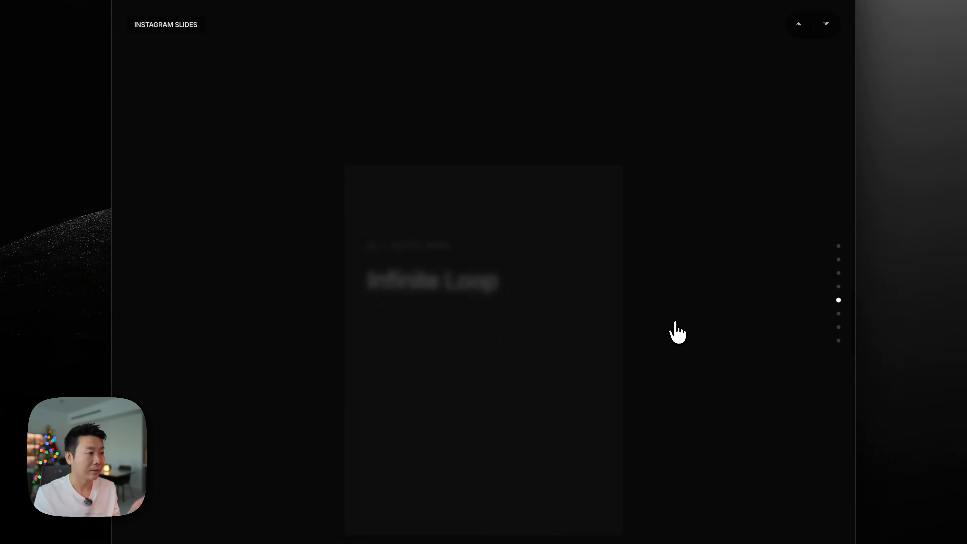
scroll(677, 333, down, 3)
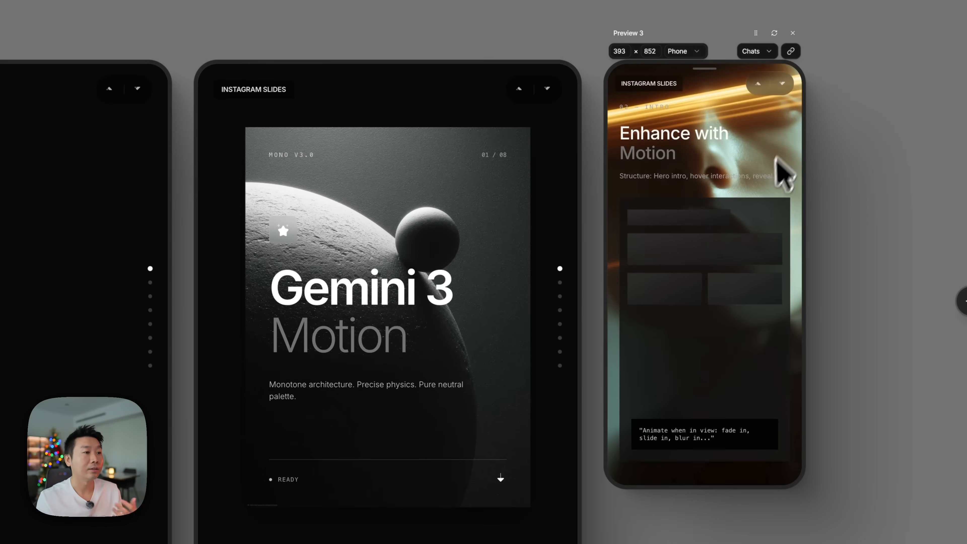
Review the Gemini 3 Motion slides in the 393 × 852 phone preview, from Enhance with Motion to Infinite Loop
scroll(766, 217, down, 3)
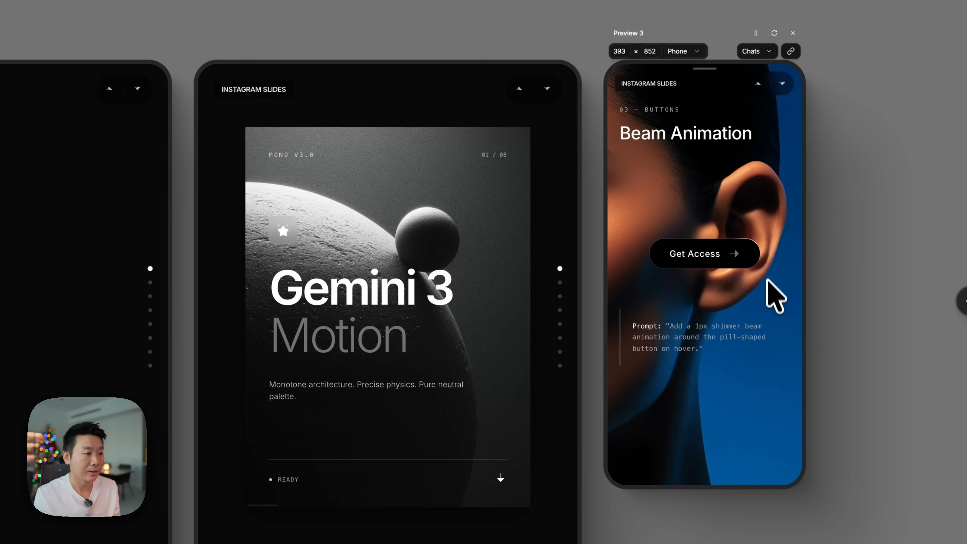
scroll(767, 281, down, 3)
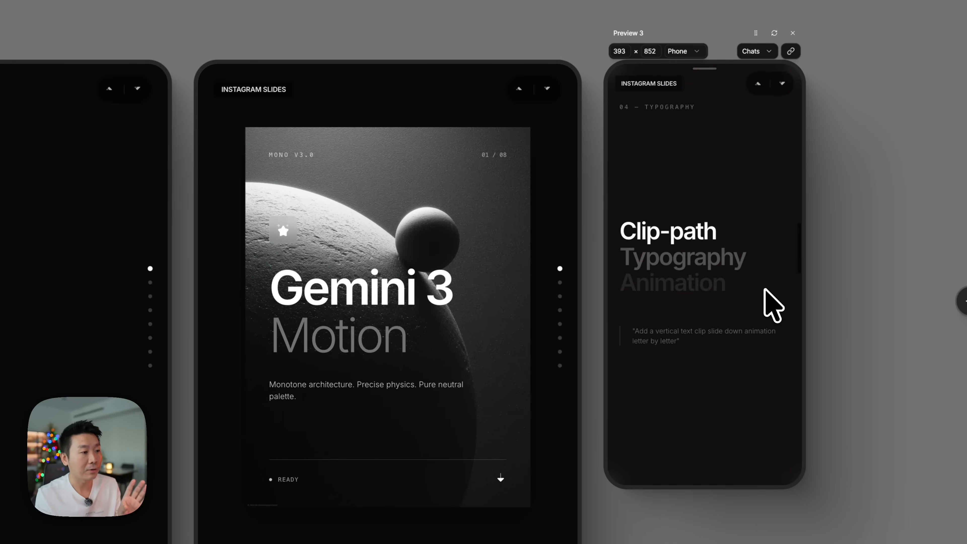
scroll(780, 297, up, 3)
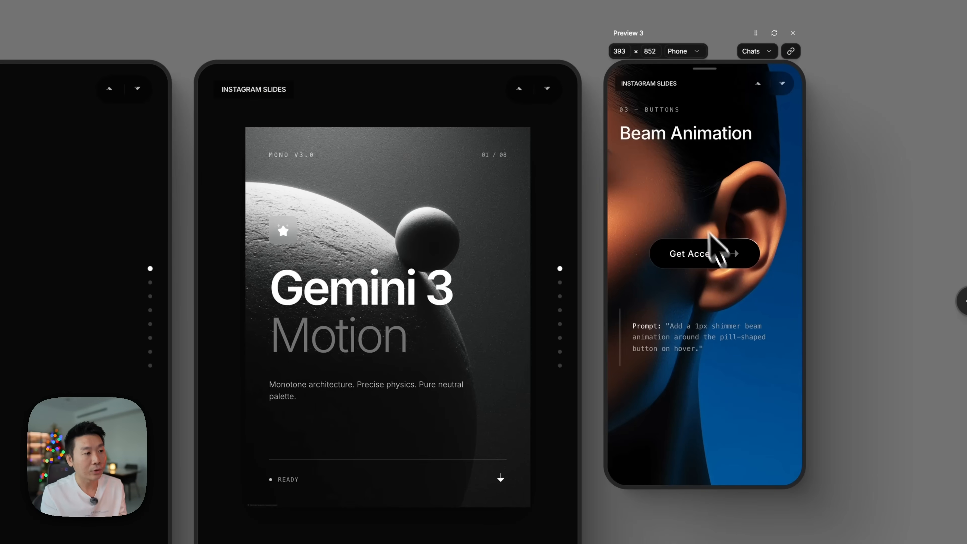
scroll(745, 344, down, 5)
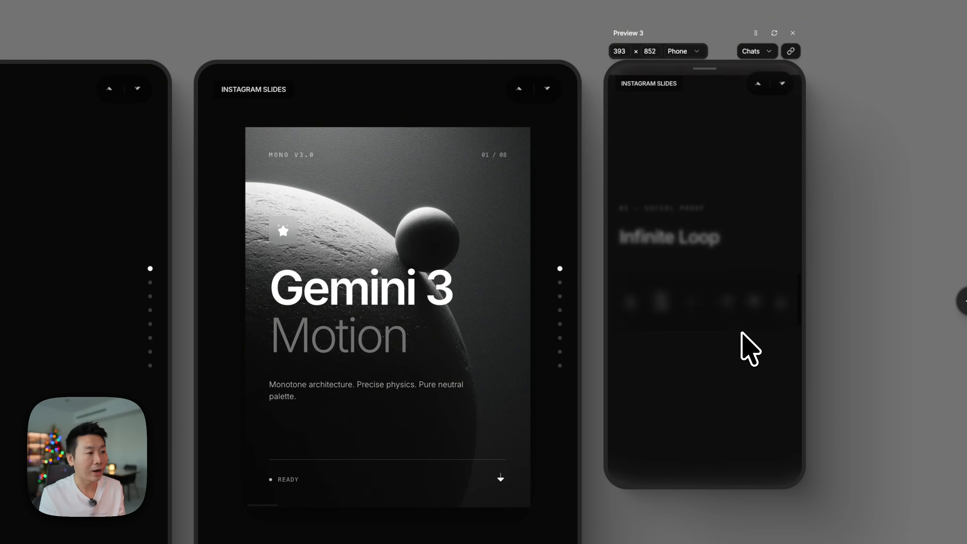
scroll(742, 332, down, 3)
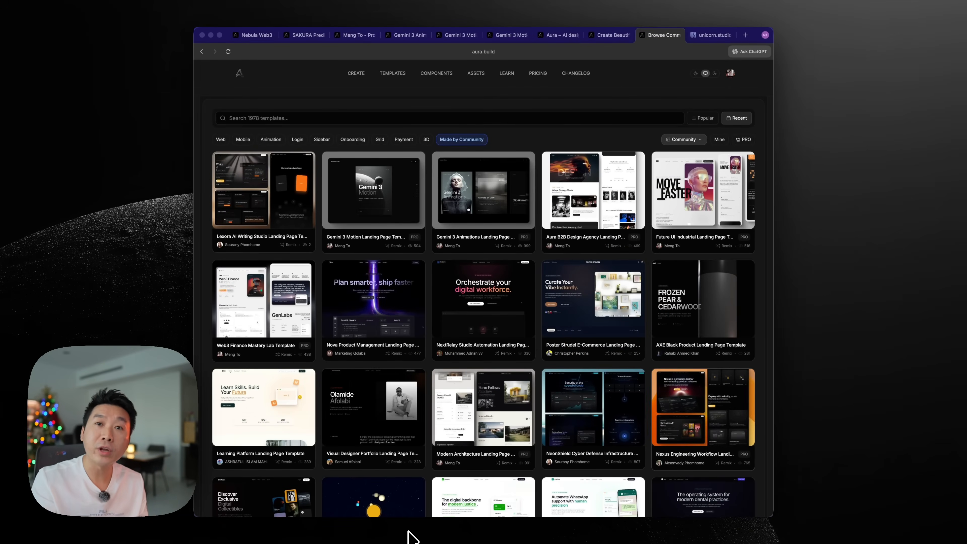
Browse the community templates and look through the Nova Product Management landing page
scroll(648, 367, down, 5)
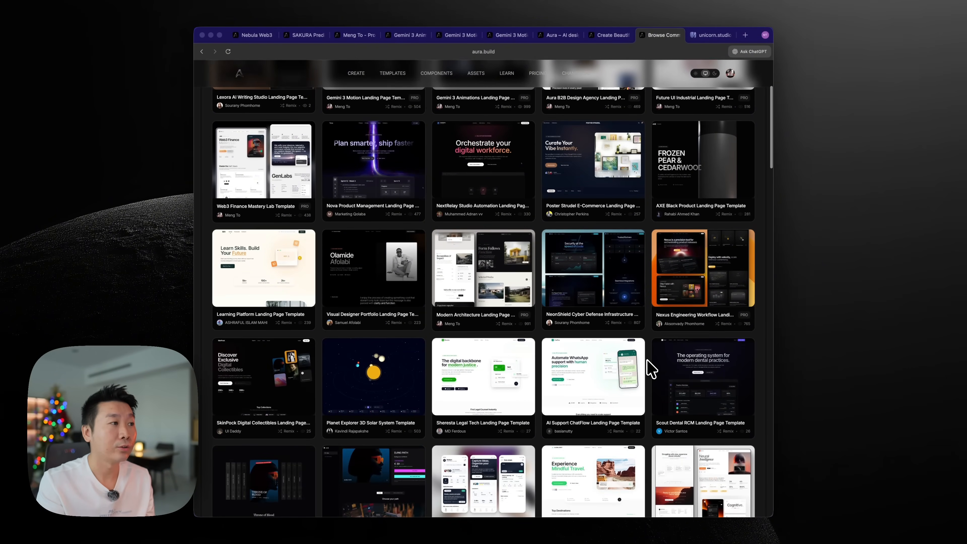
scroll(649, 368, up, 3)
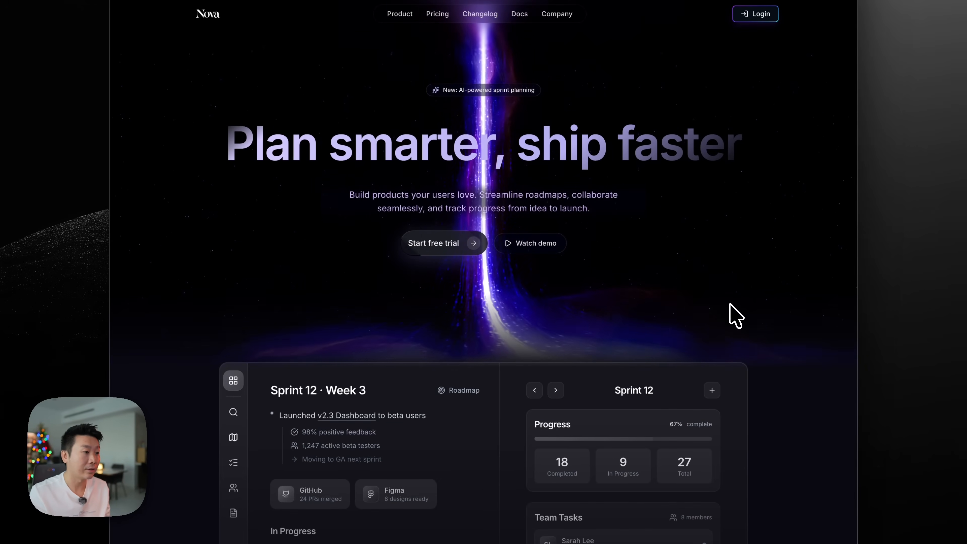
scroll(732, 312, down, 15)
scroll(738, 316, down, 6)
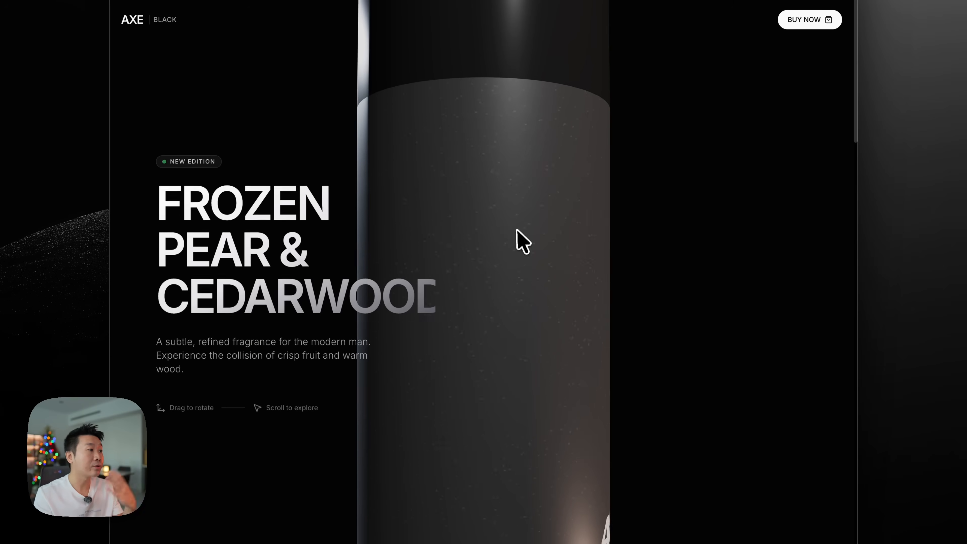
Look through the AXE Black product landing page down to its footer and return to its hero section
scroll(518, 239, down, 10)
scroll(517, 234, down, 10)
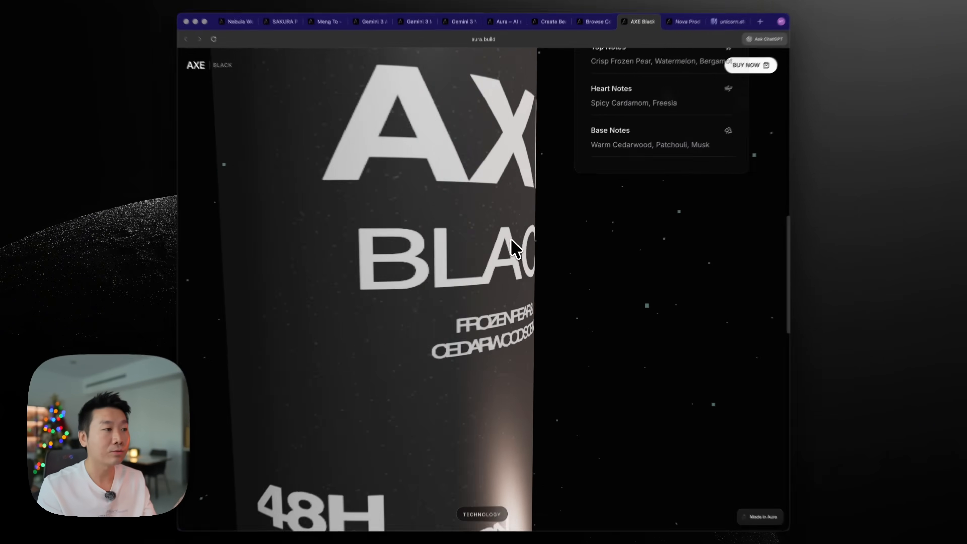
scroll(514, 250, down, 8)
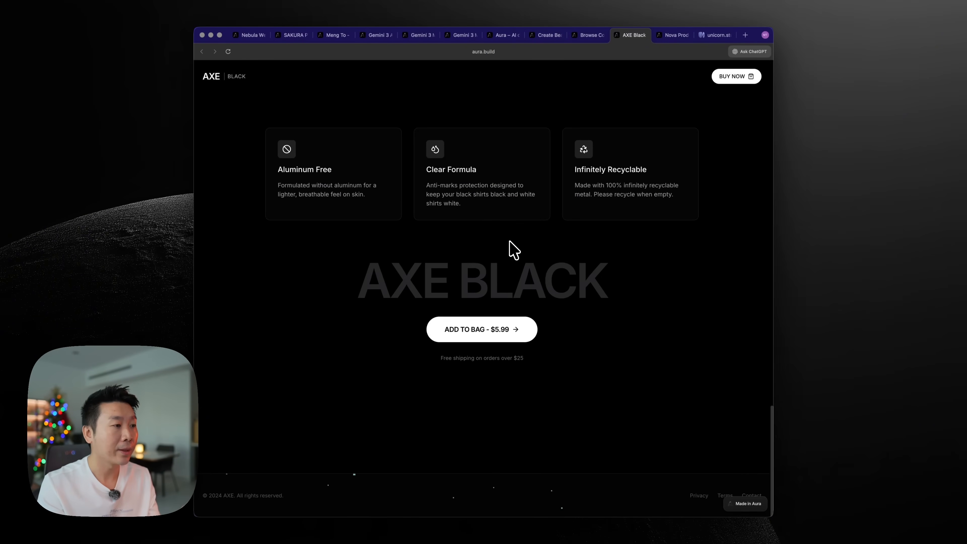
scroll(512, 248, up, 20)
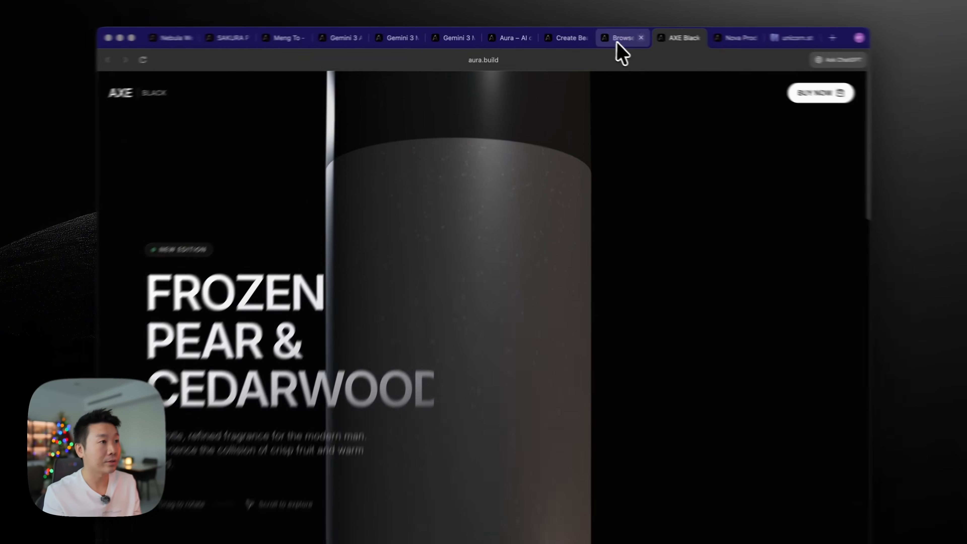
Return to the community templates gallery and open the Senior Software Engineer Portfolio template
click(588, 36)
scroll(583, 334, down, 20)
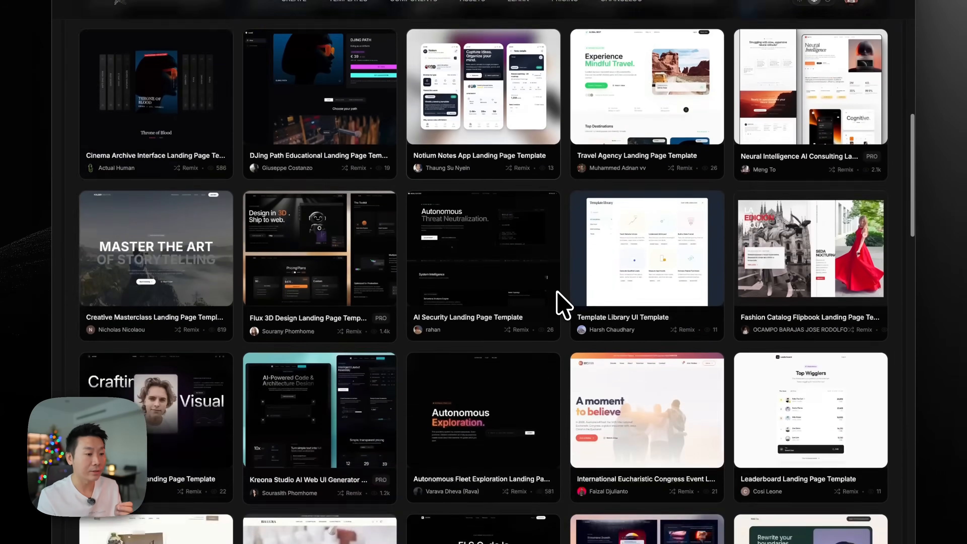
scroll(560, 300, down, 18)
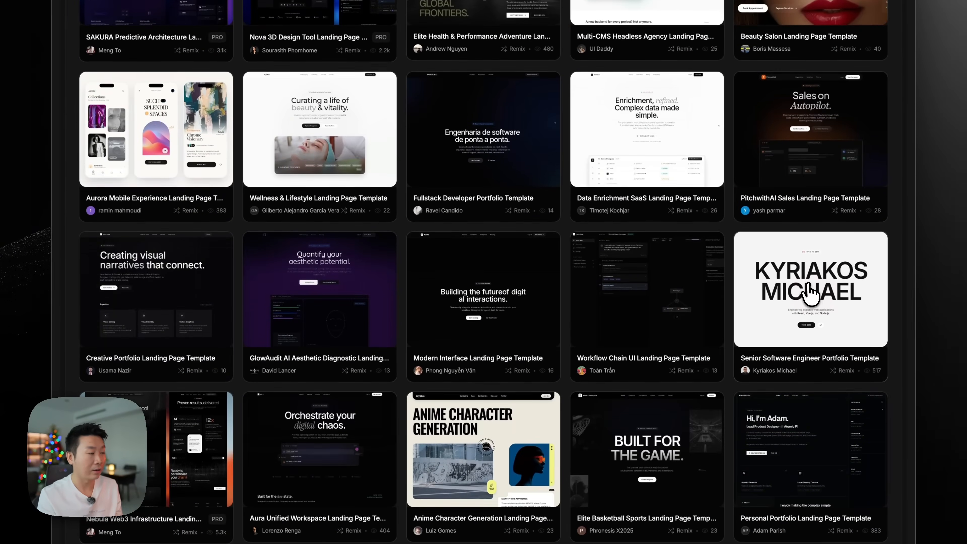
click(822, 284)
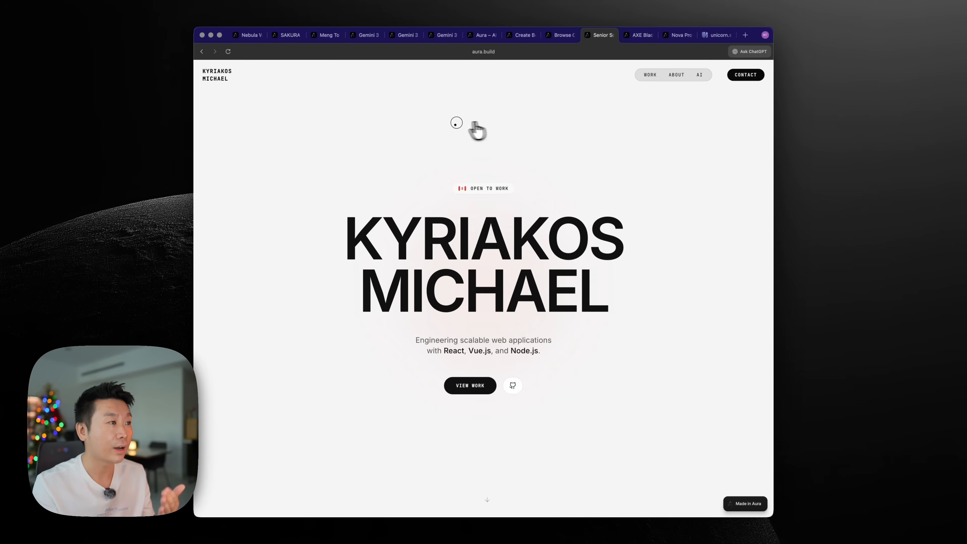
Examine the portfolio template's hero, scrolling technology strip and Selected Work section, including how the header changes over them
scroll(652, 210, down, 15)
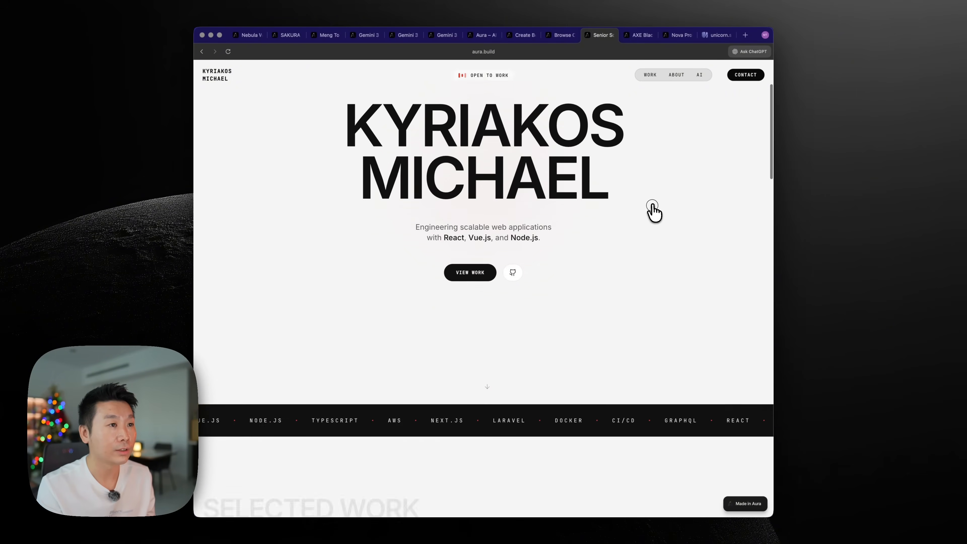
scroll(678, 100, up, 3)
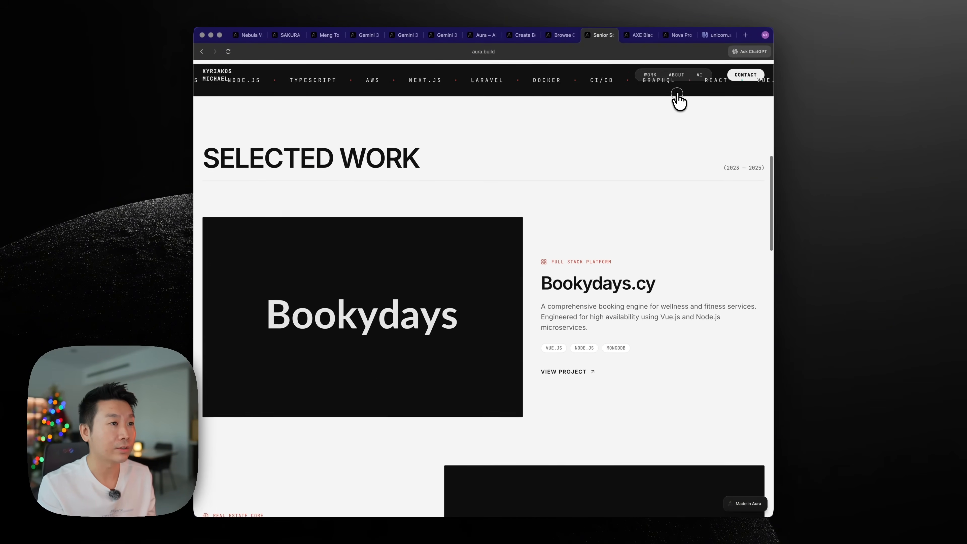
scroll(683, 95, down, 2)
scroll(682, 100, up, 1)
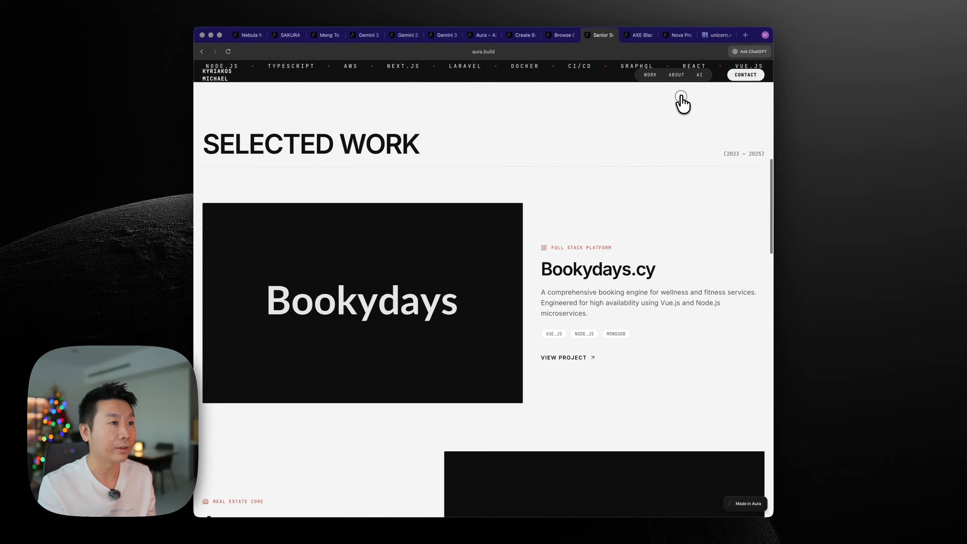
Look through the Bookydays.cy and Agensa.com.cy projects in the portfolio template's Selected Work section and continue further down the page
scroll(681, 101, down, 4)
scroll(680, 101, down, 18)
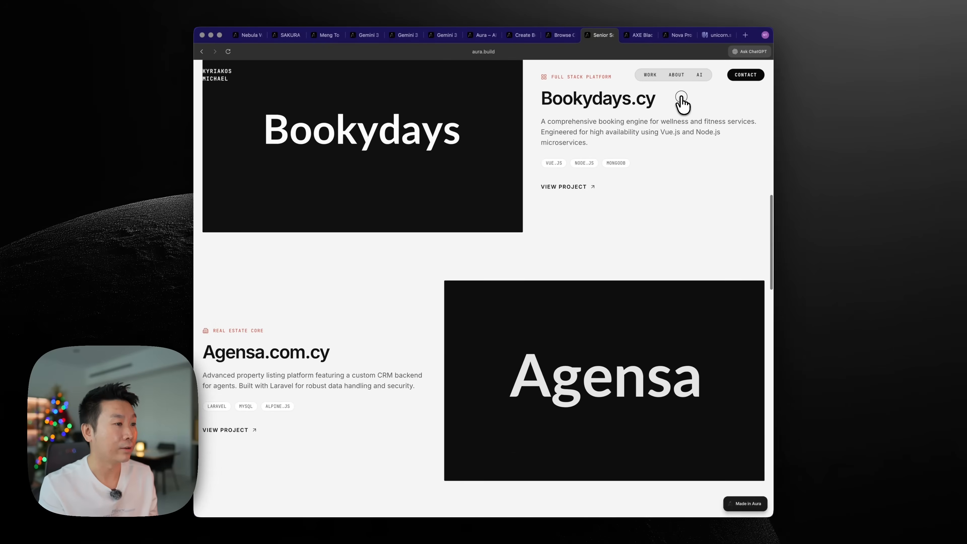
scroll(438, 318, down, 15)
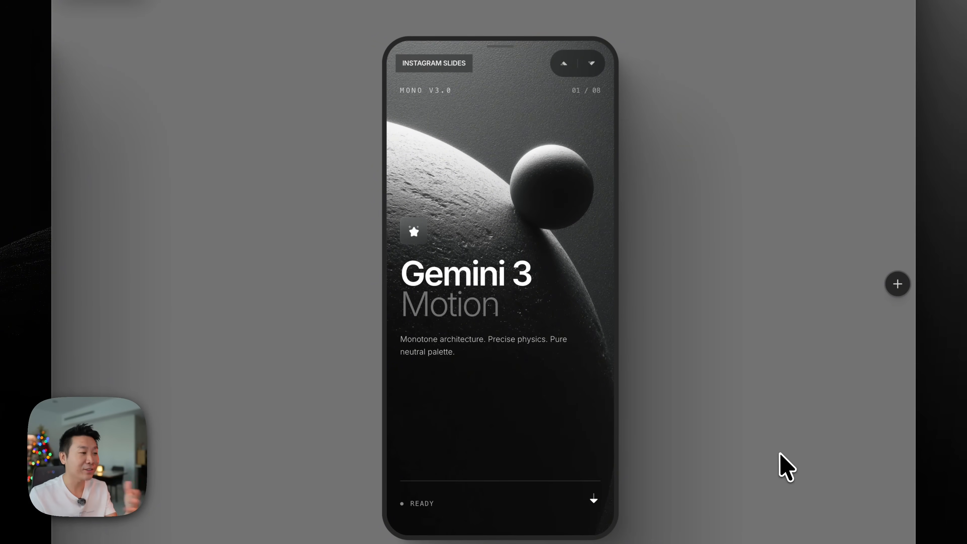
View the Gemini 3 Motion slides in the phone preview, reload it, and replay the animations from the cover through the typography slide
mouse_move(504, 281)
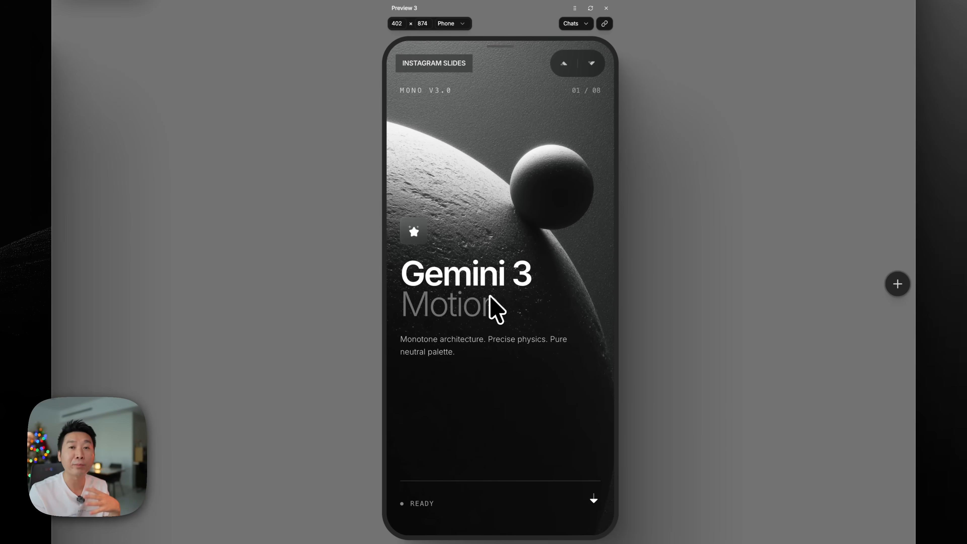
scroll(491, 301, down, 5)
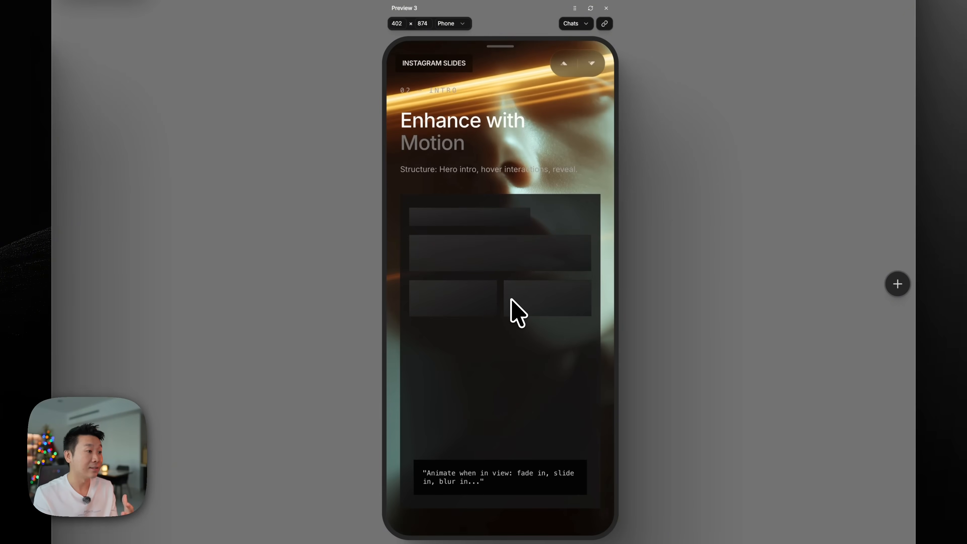
scroll(534, 305, down, 1)
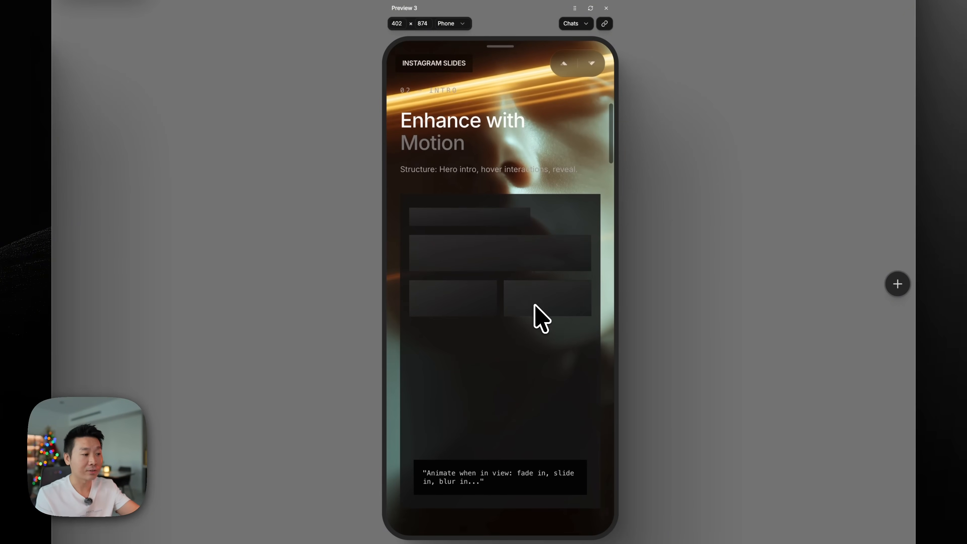
click(591, 8)
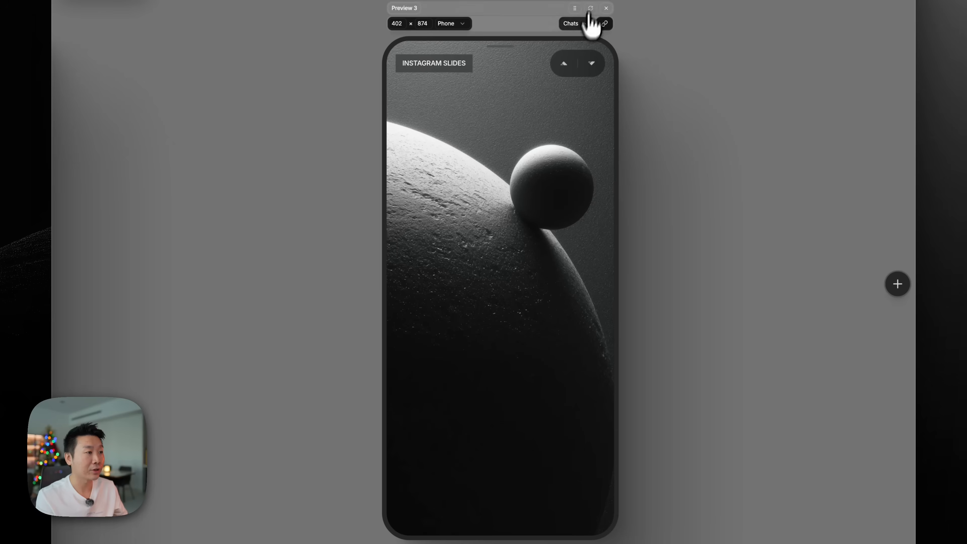
scroll(527, 274, down, 5)
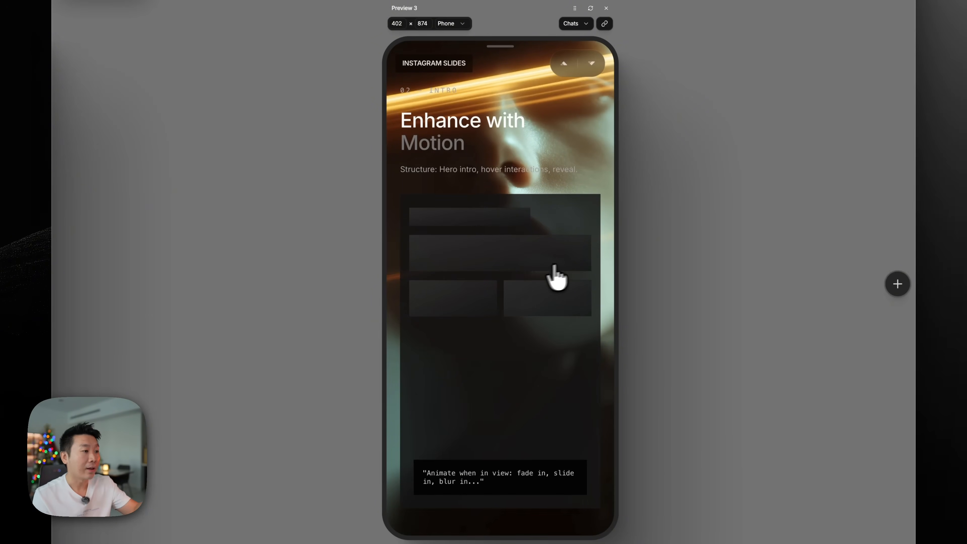
scroll(519, 309, down, 5)
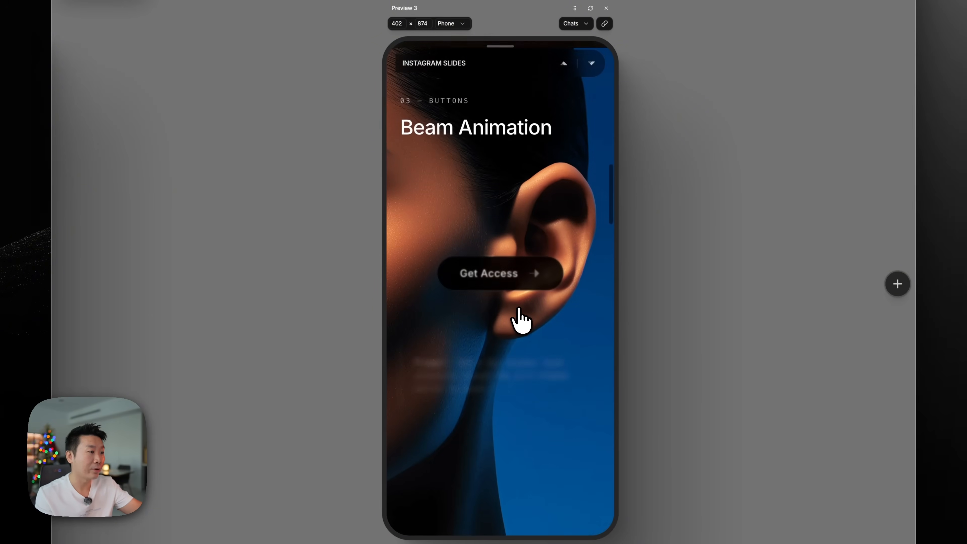
scroll(495, 280, down, 5)
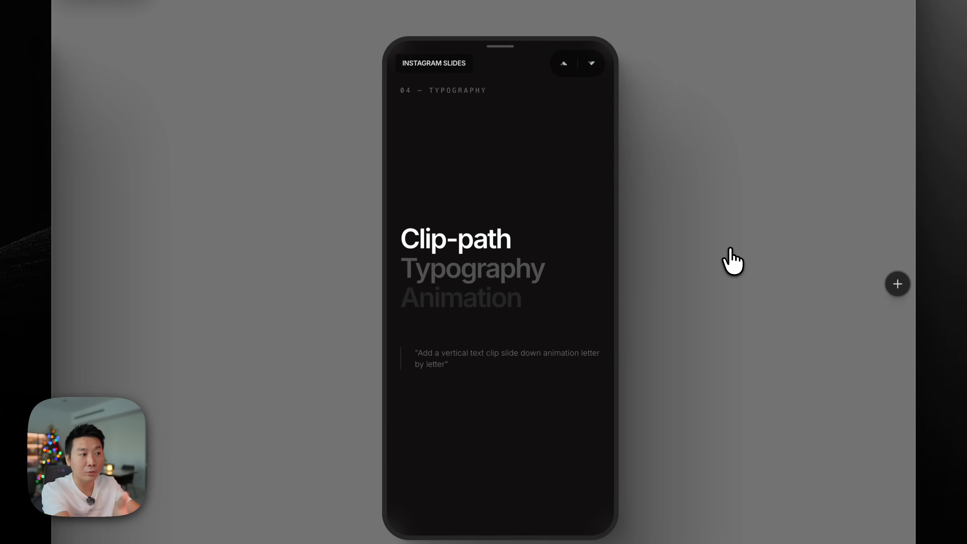
Examine how the Gemini 3 Motion slides look in the 768 × 1024 tablet preview on the canvas
scroll(303, 248, left, 15)
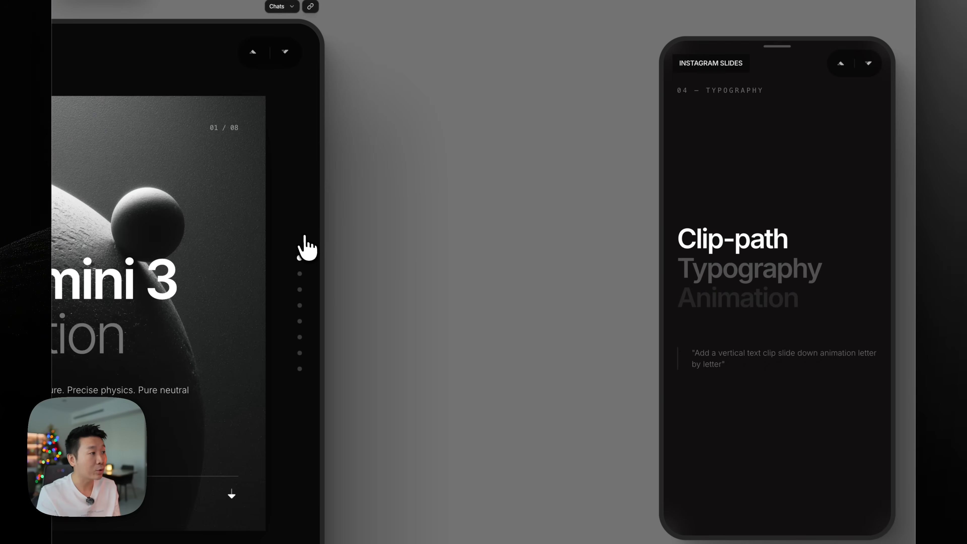
scroll(434, 291, down, 5)
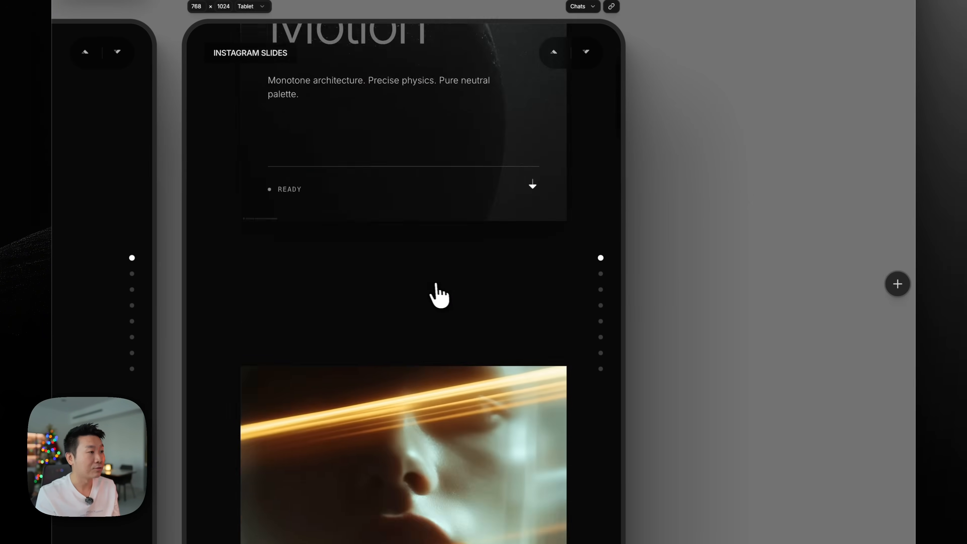
scroll(696, 305, left, 3)
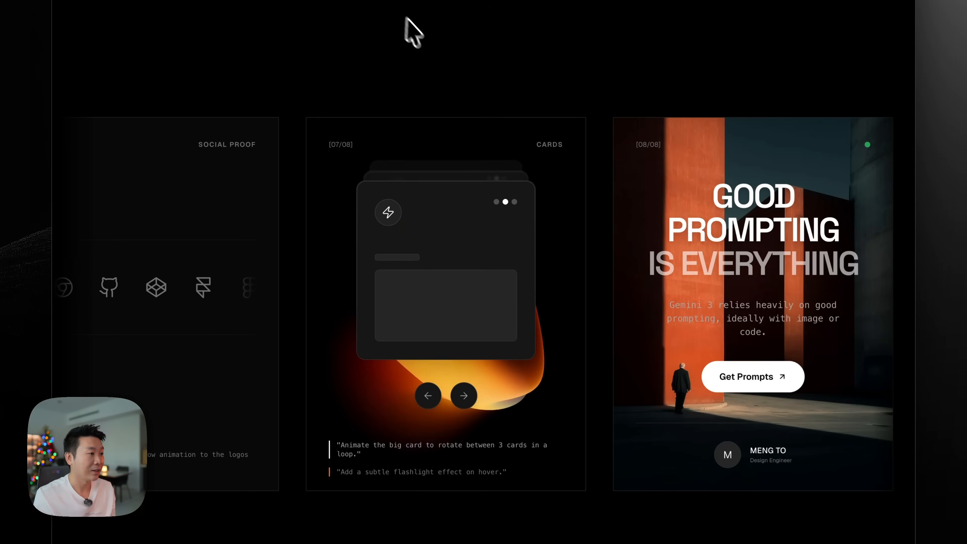
Read the animation prompts on the horizontal slides and on the full-page Motion slides from Beam Animation through Infinite Loop to card switching
scroll(471, 143, left, 20)
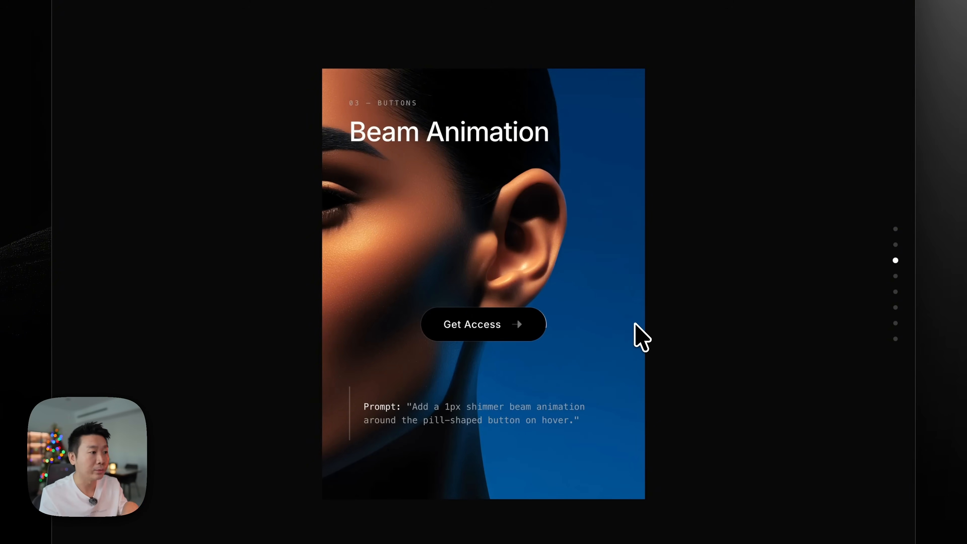
scroll(696, 280, down, 5)
scroll(696, 280, up, 5)
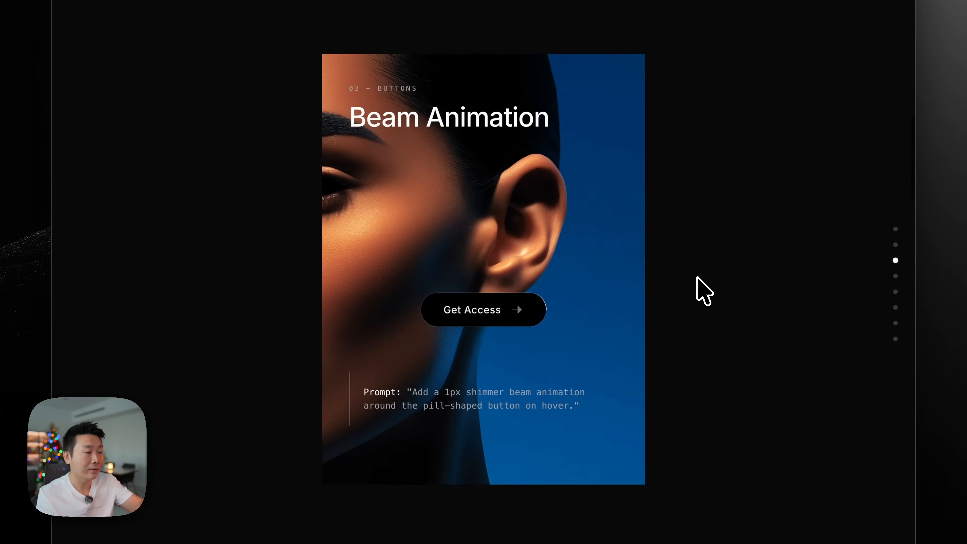
scroll(705, 291, down, 10)
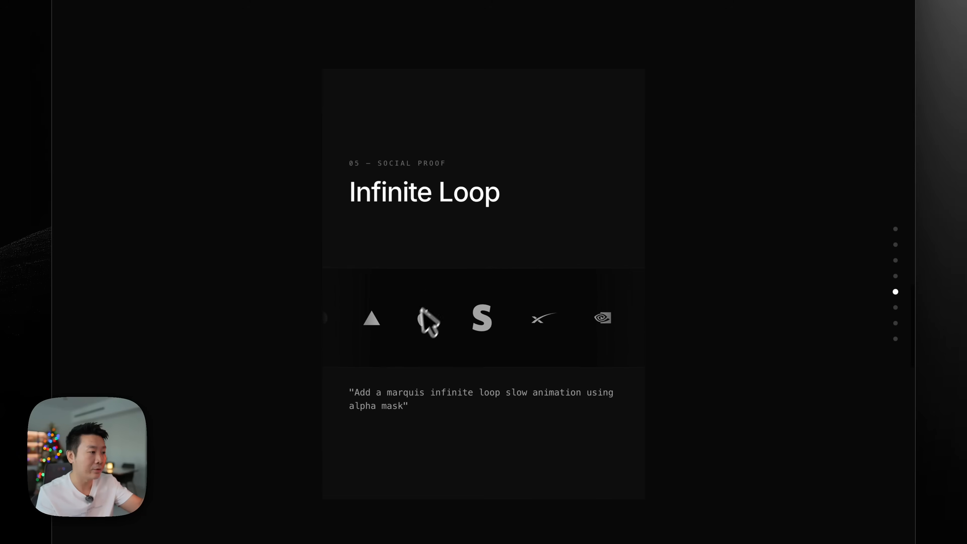
scroll(637, 363, down, 10)
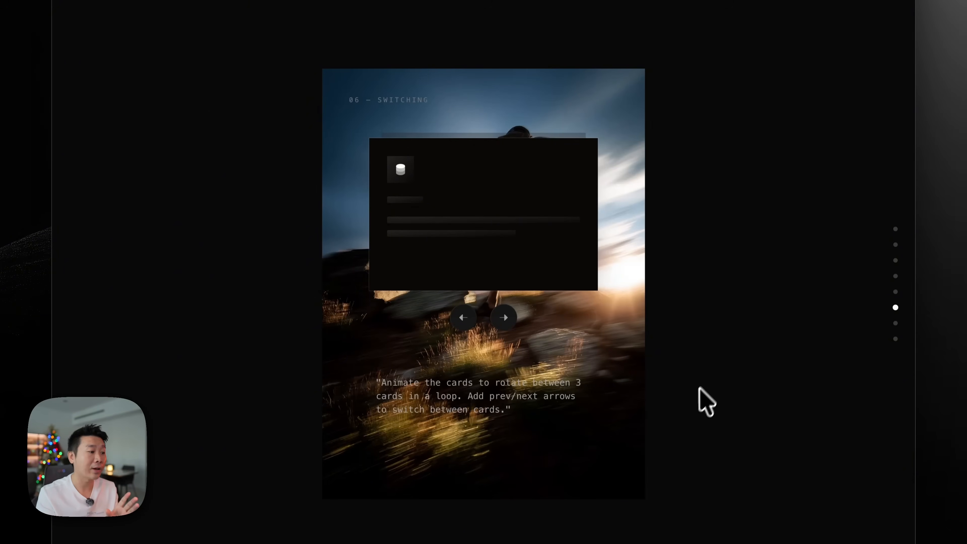
scroll(742, 415, down, 1)
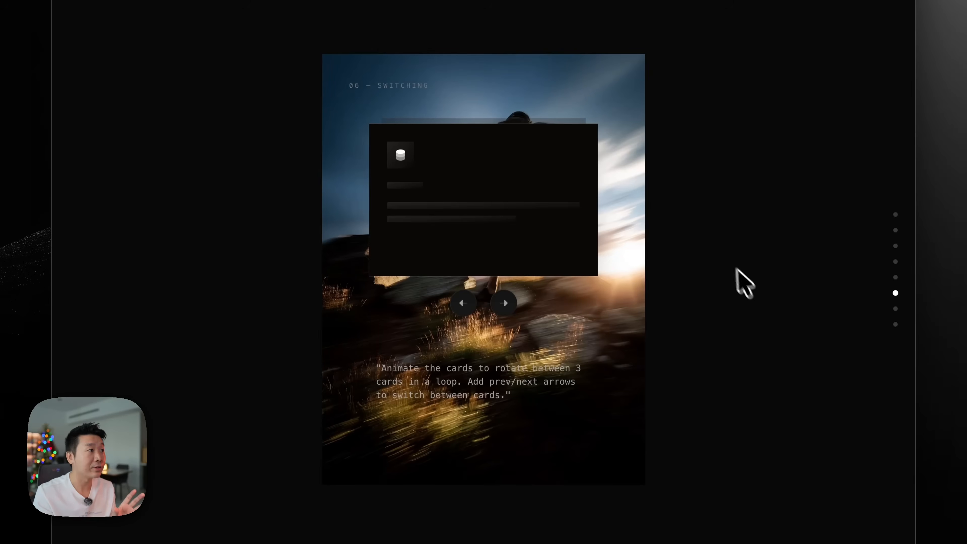
Open the Usage Analytics overview and examine its key metrics, performance and most used models, highlighting the Total Cost figure
click(415, 42)
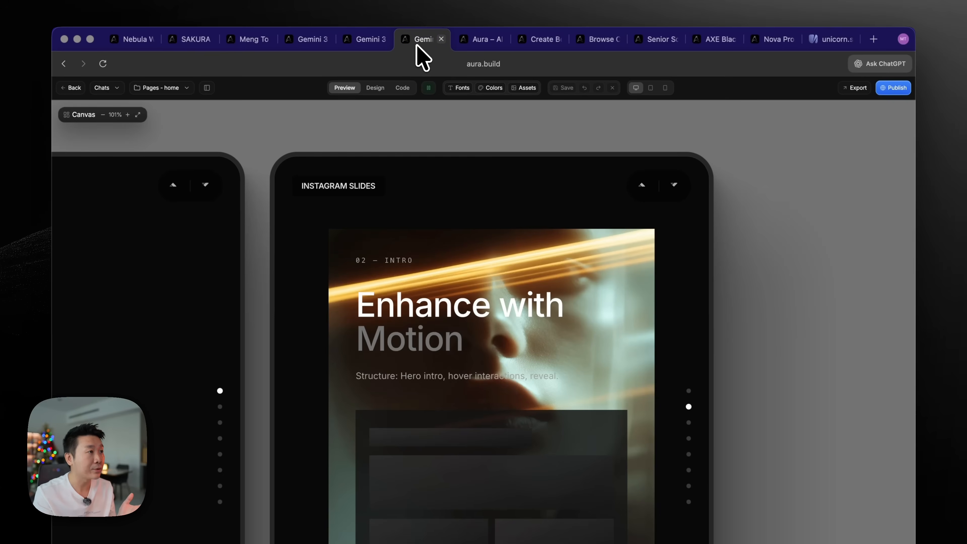
click(478, 41)
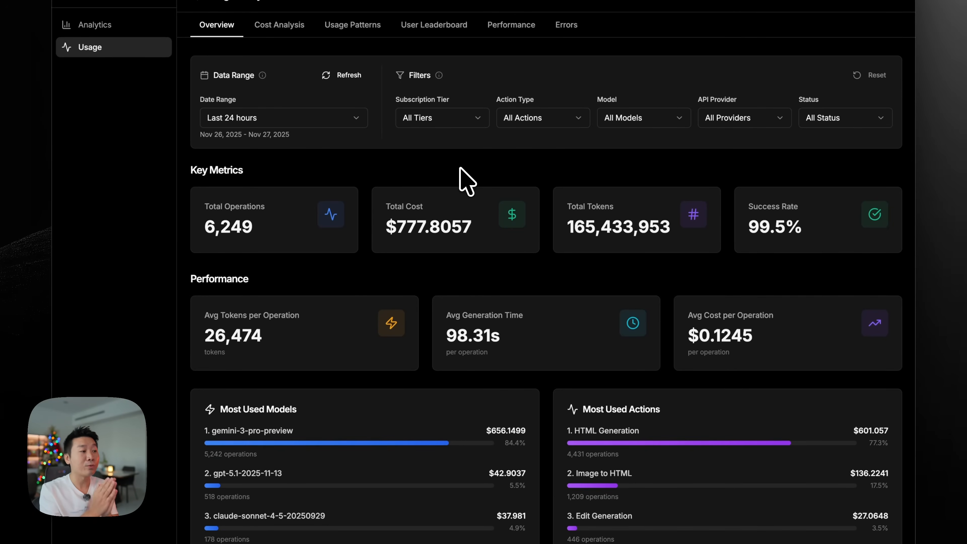
scroll(460, 168, down, 3)
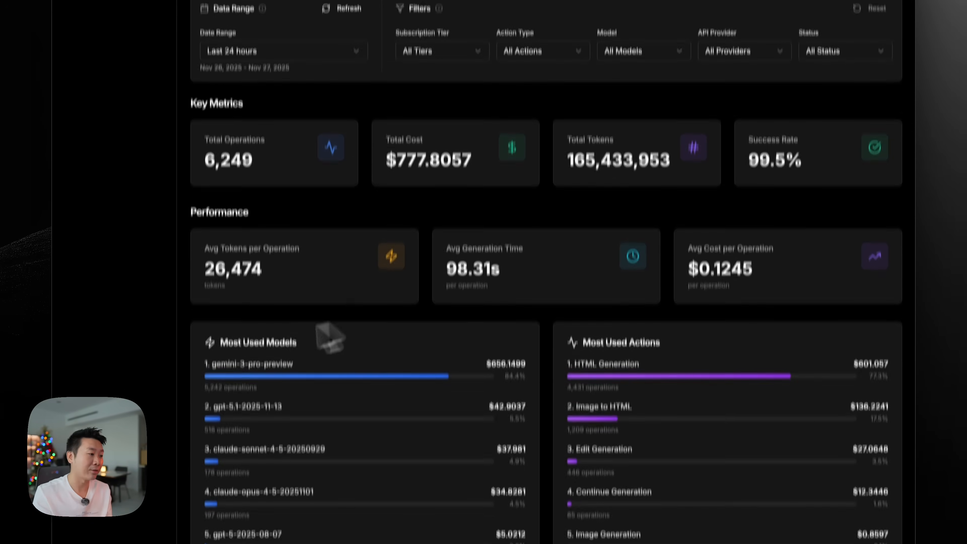
scroll(372, 339, up, 1)
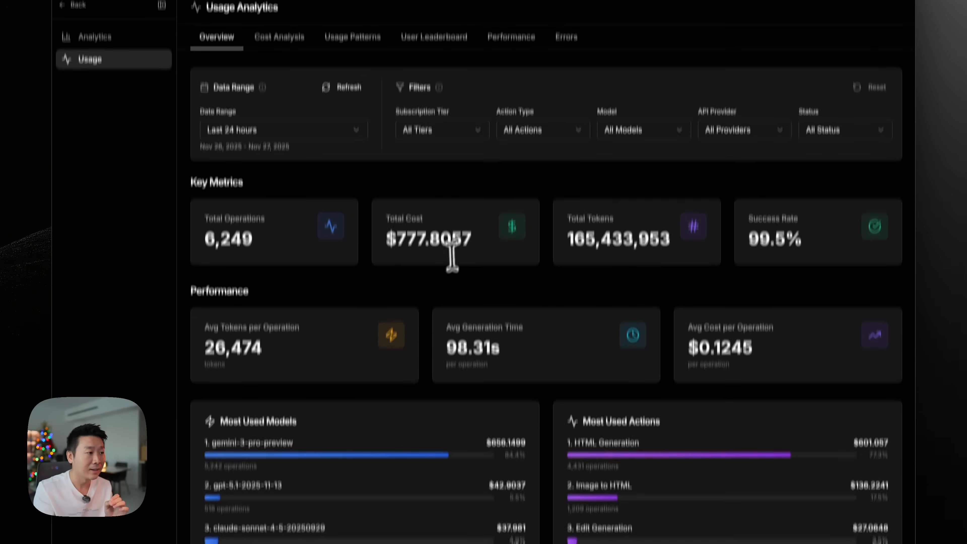
double_click(444, 173)
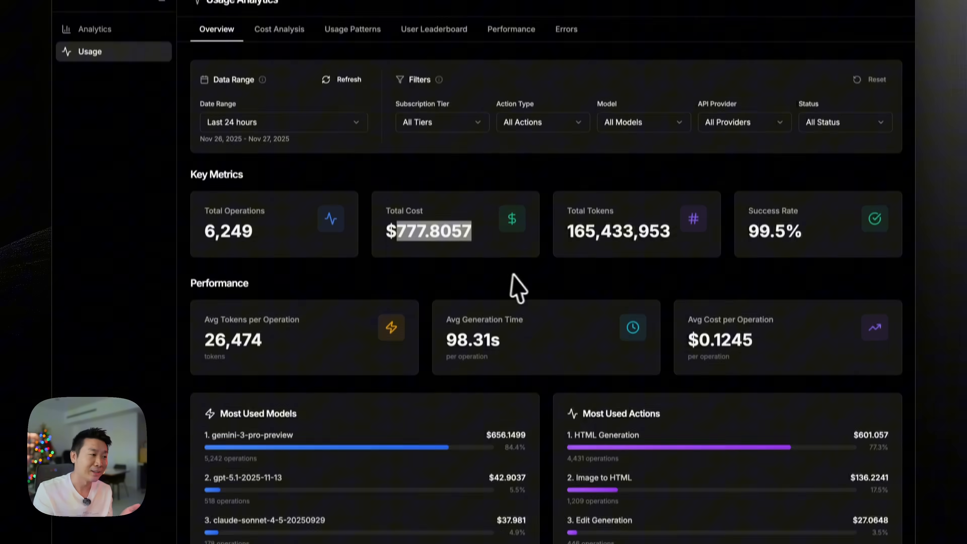
click(530, 340)
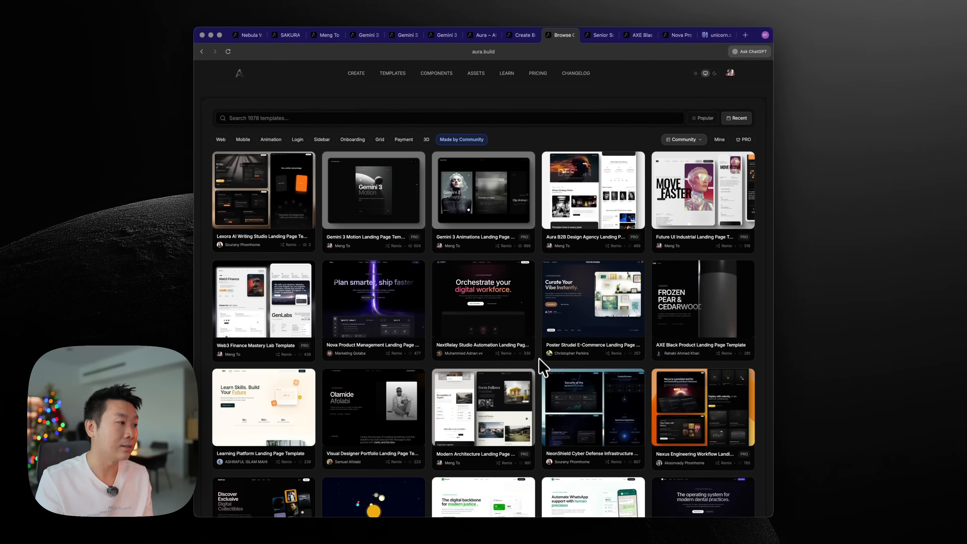
Browse further down the community templates and open the Planet Explorer 3D Solar System Template
scroll(548, 344, down, 4)
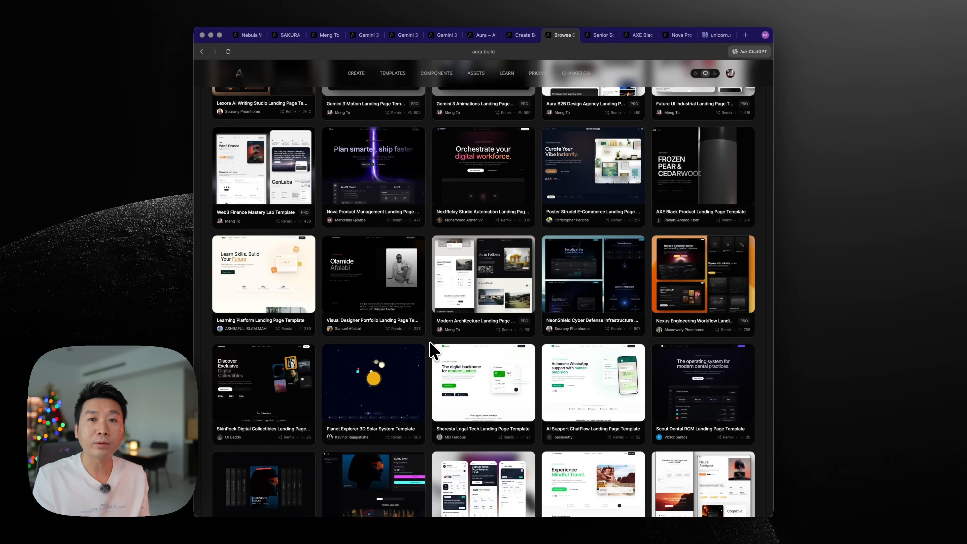
click(421, 365)
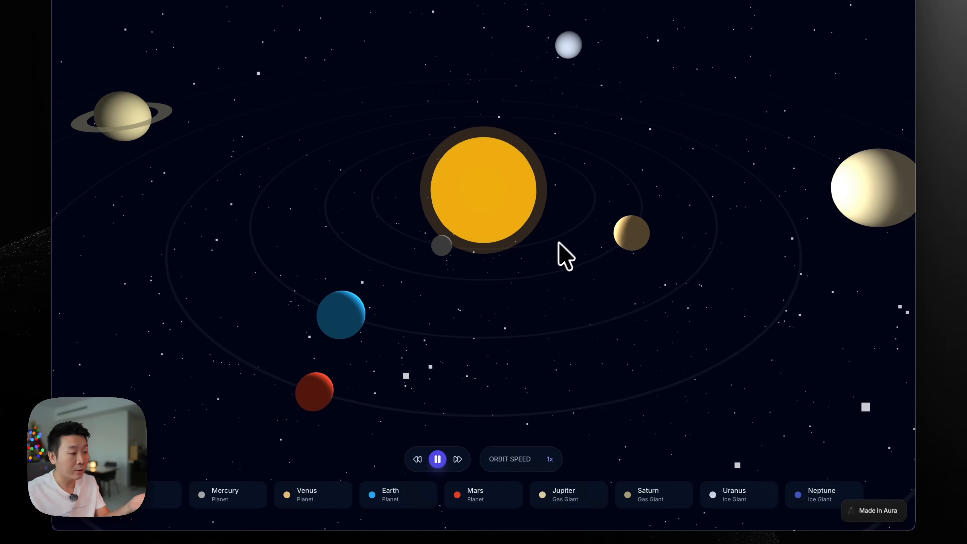
Focus the solar system view on Mercury, the Sun, Venus, Earth and Mars in turn, and close the template
click(233, 492)
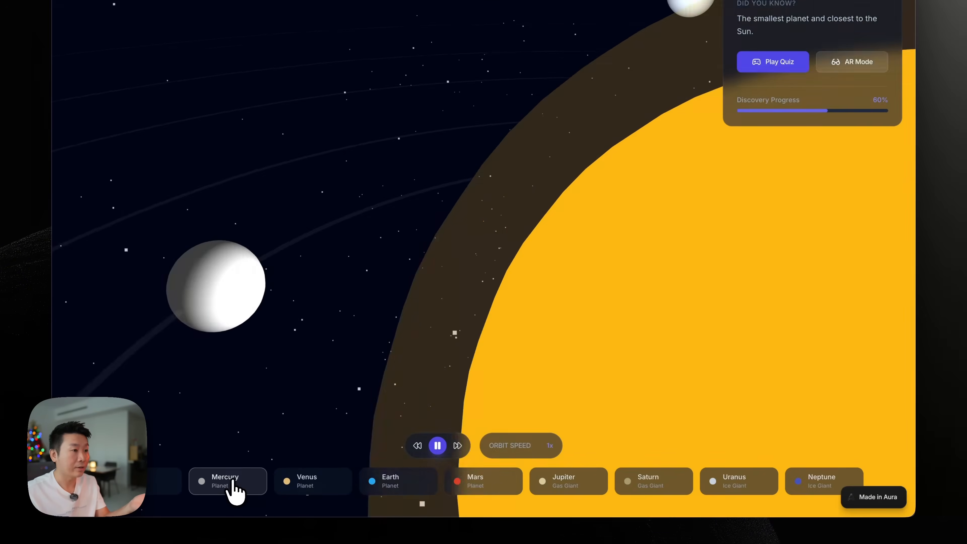
click(162, 495)
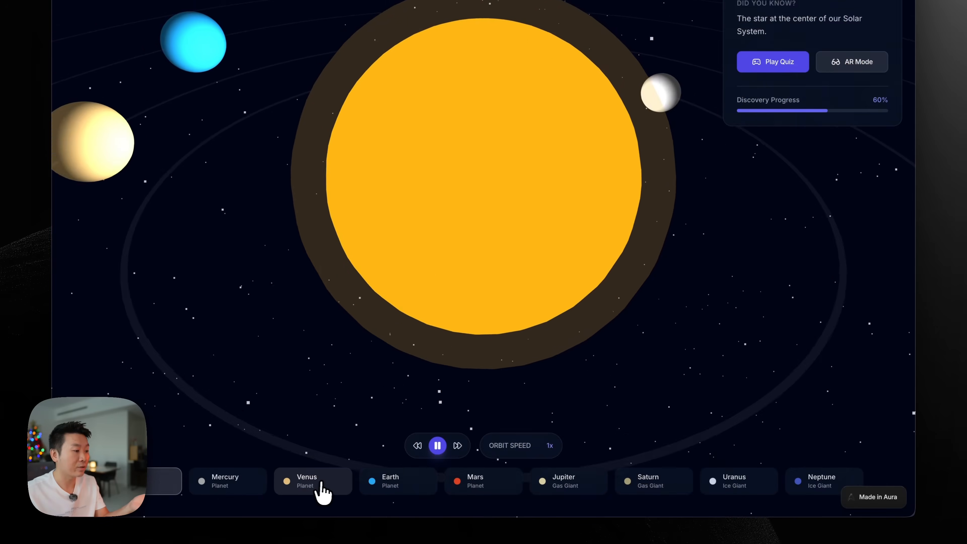
click(322, 492)
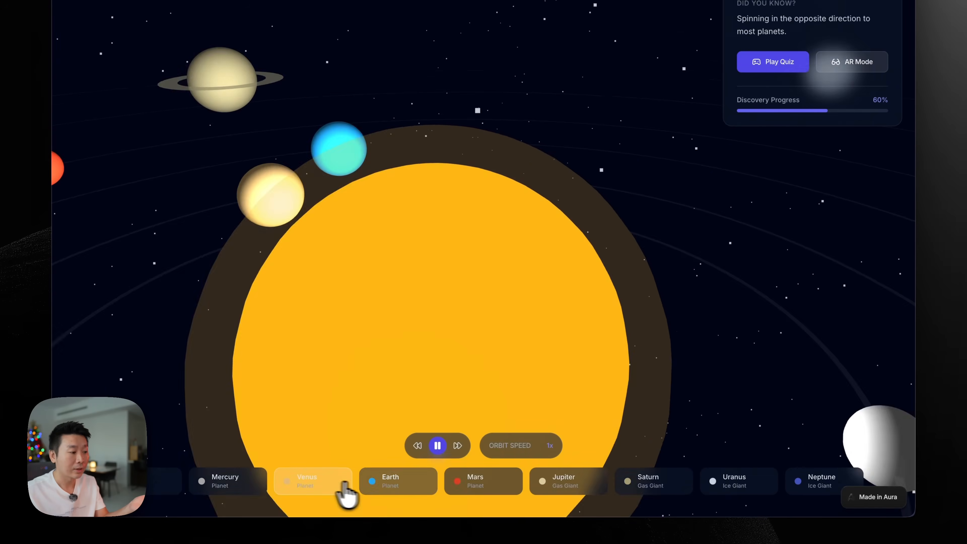
click(379, 492)
click(465, 487)
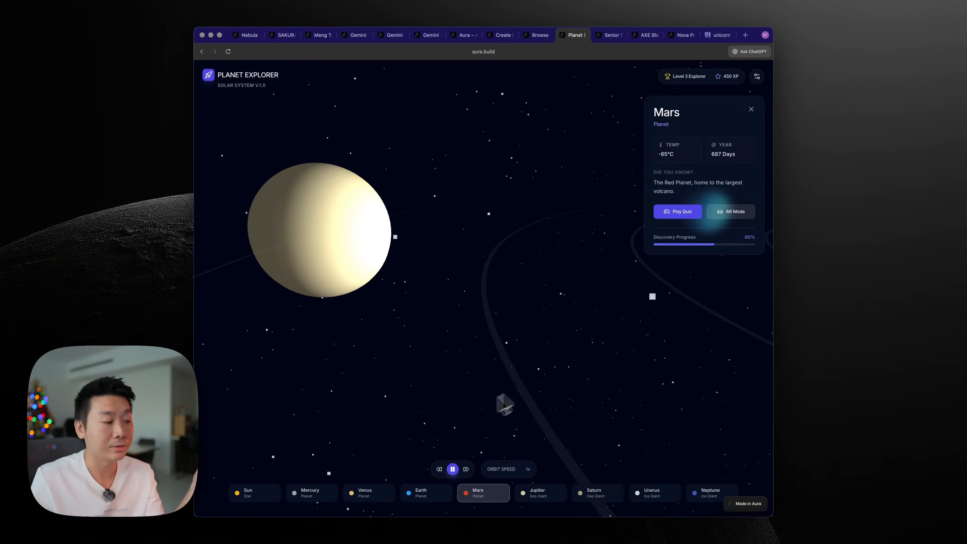
key(super+w)
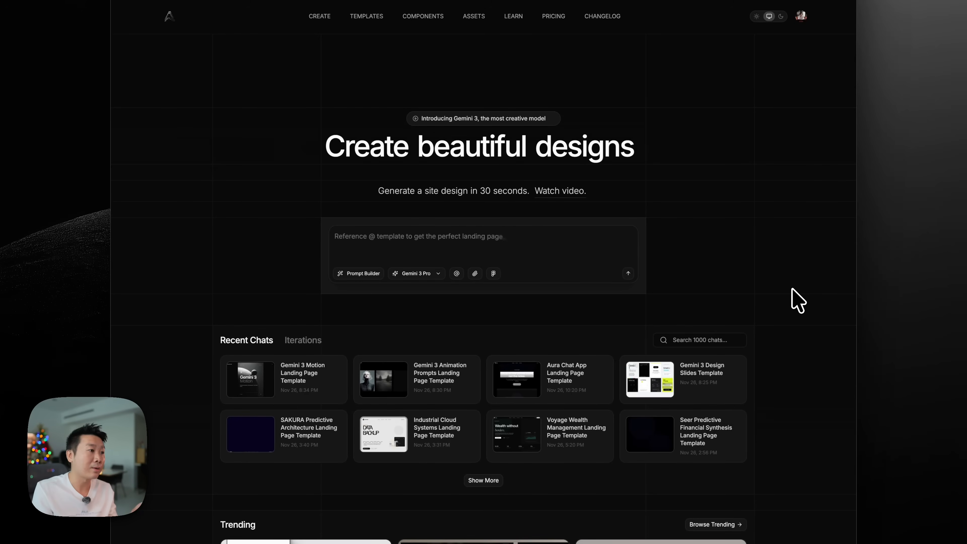
Reopen the Senior Software Engineer Portfolio template at its AI assistant section and return to its hero section
click(632, 13)
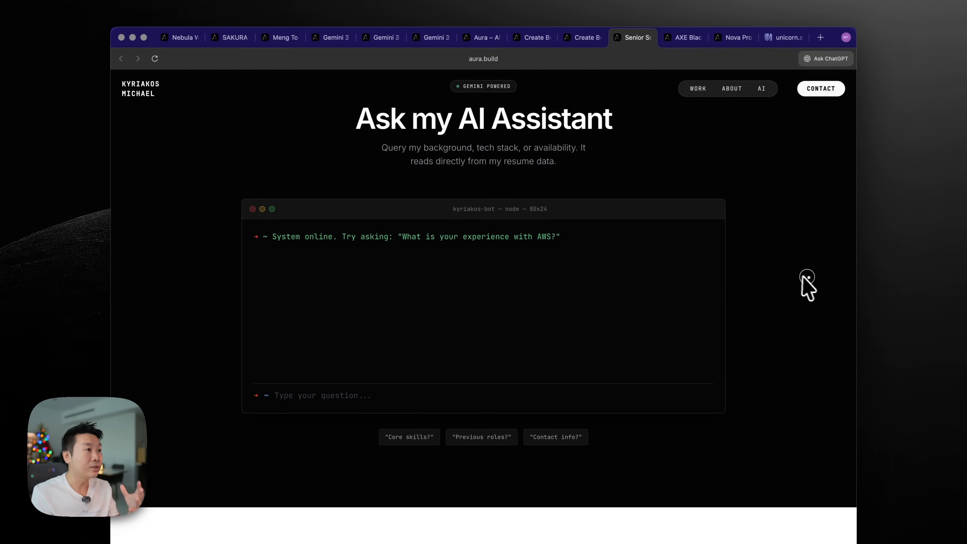
scroll(807, 286, up, 15)
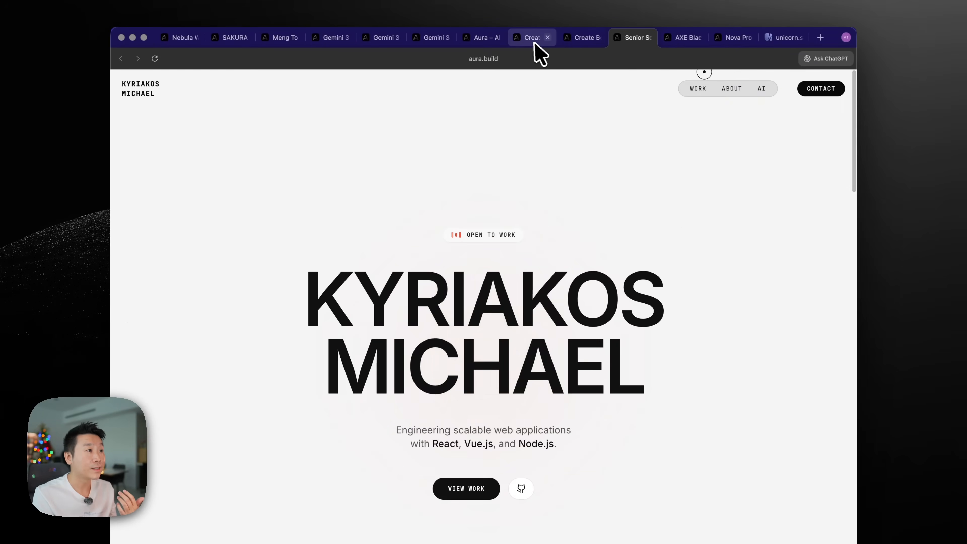
Switch to the Nebula landing page and look through it from the hero and integration cards to the testimonials
click(535, 42)
click(182, 44)
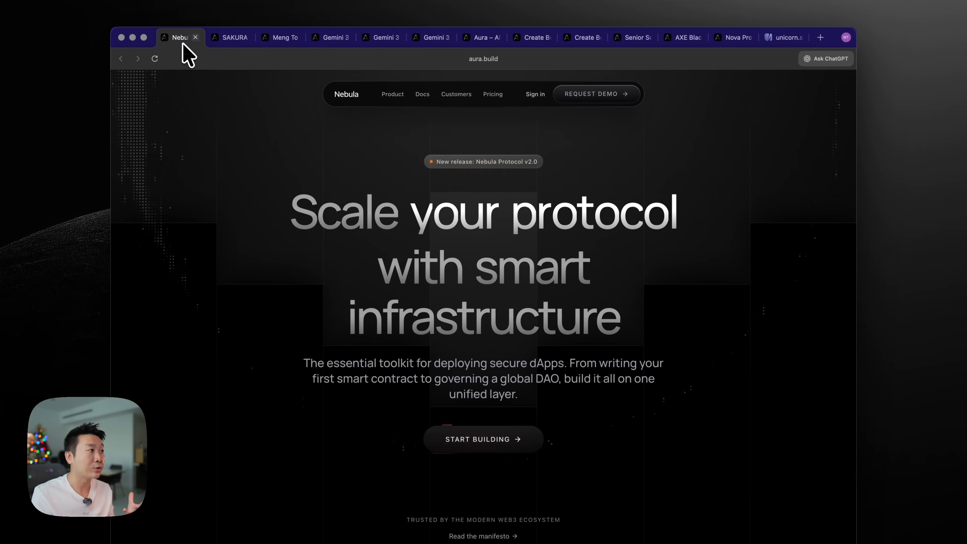
scroll(242, 183, down, 10)
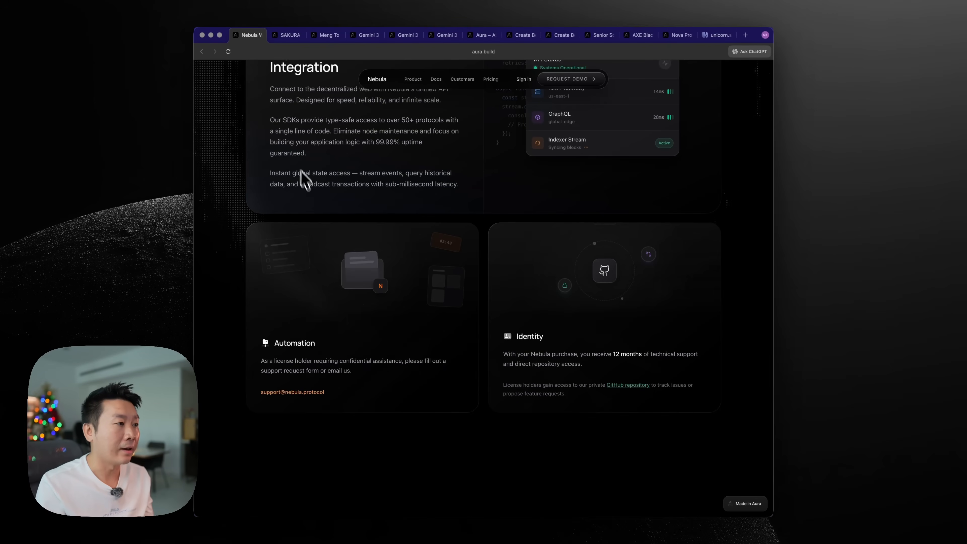
scroll(324, 252, down, 10)
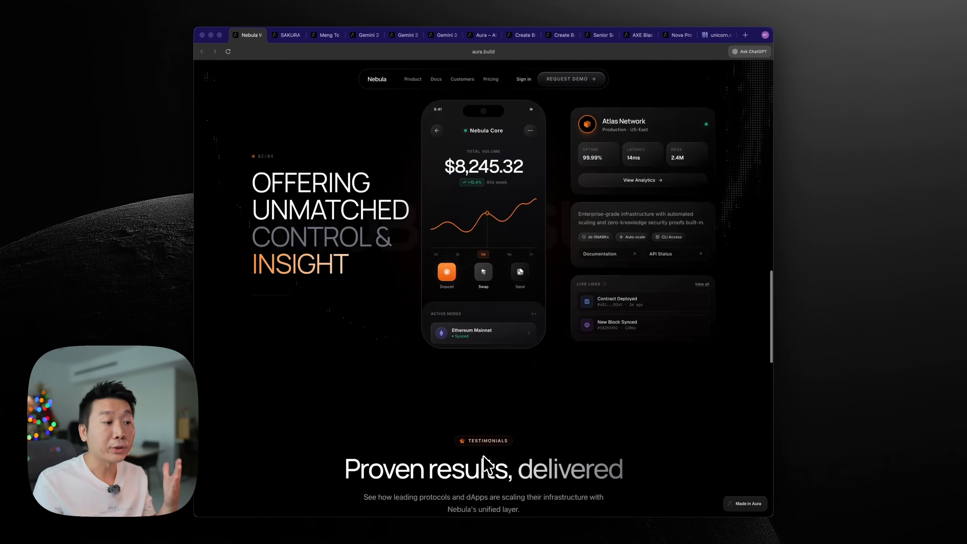
Look through the Nebula page's testimonials down to the contact form and back to the testimonials heading
scroll(483, 456, down, 15)
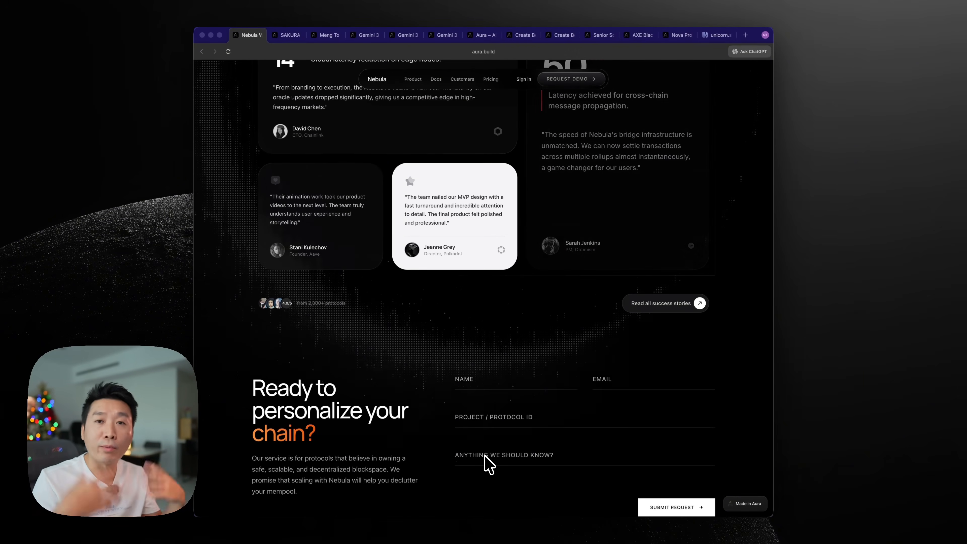
scroll(480, 360, down, 1)
scroll(476, 353, down, 5)
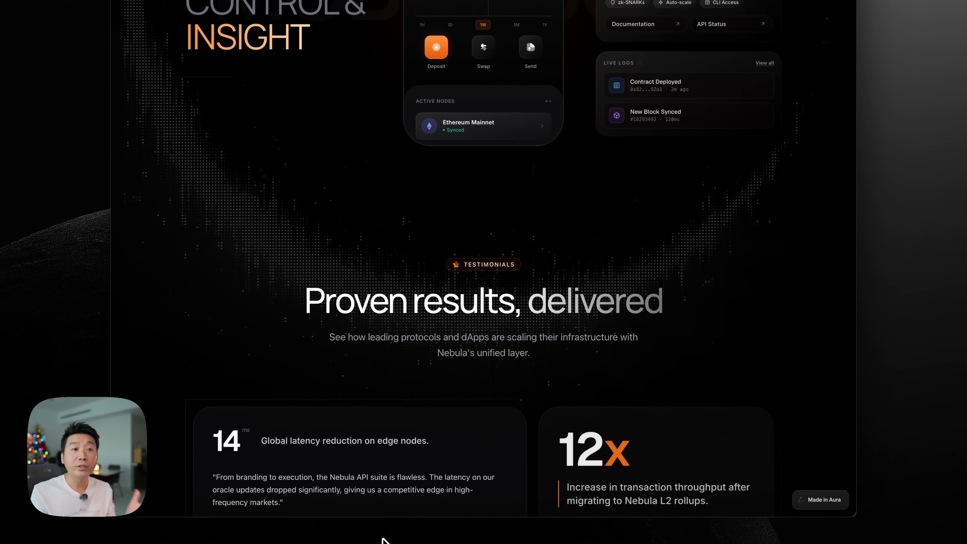
scroll(243, 259, down, 5)
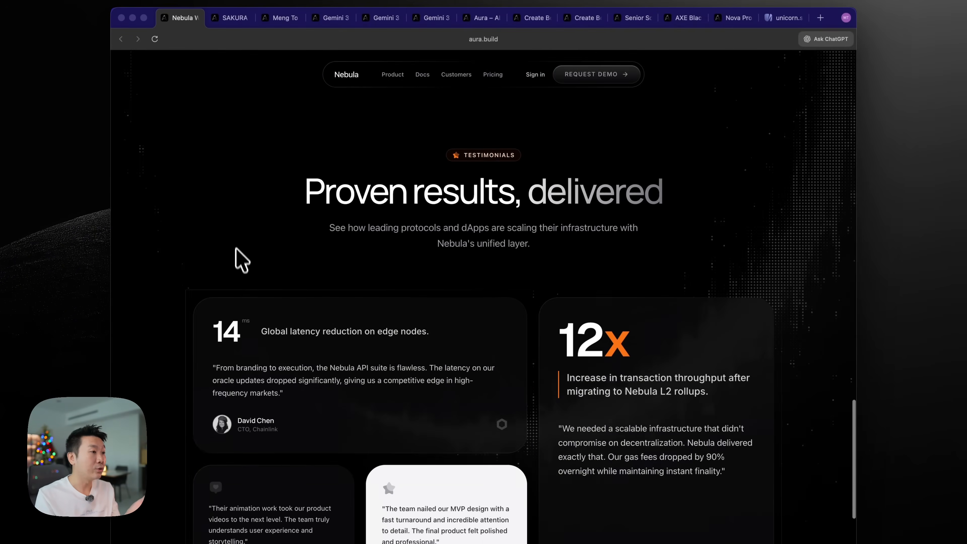
Switch to the SAKURA landing page and look through it from the hero section to the testimonials and FAQ
scroll(237, 249, down, 10)
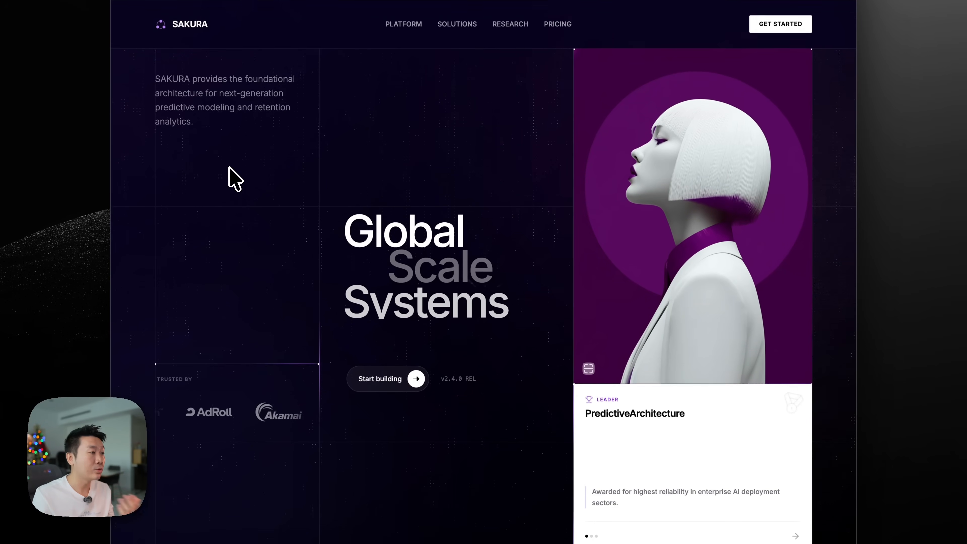
scroll(235, 178, down, 5)
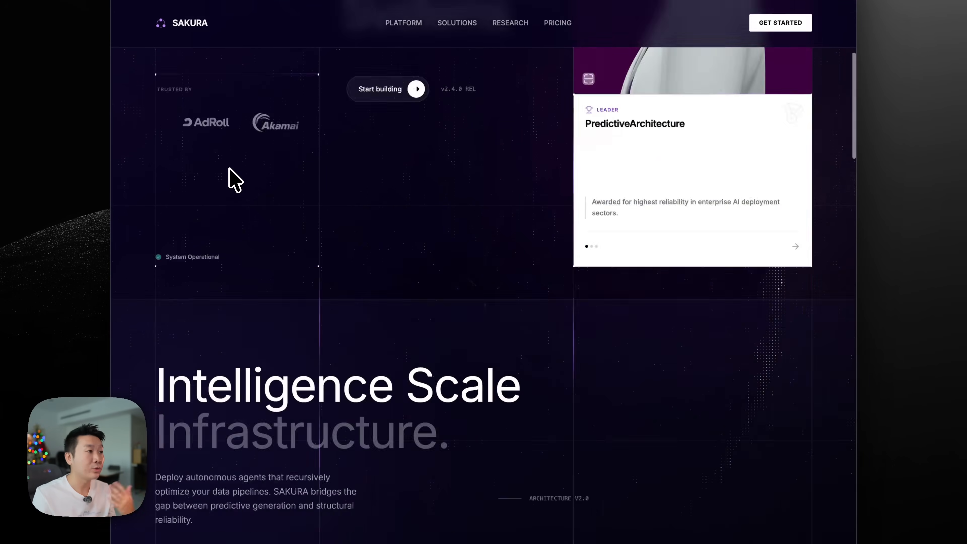
scroll(228, 168, down, 20)
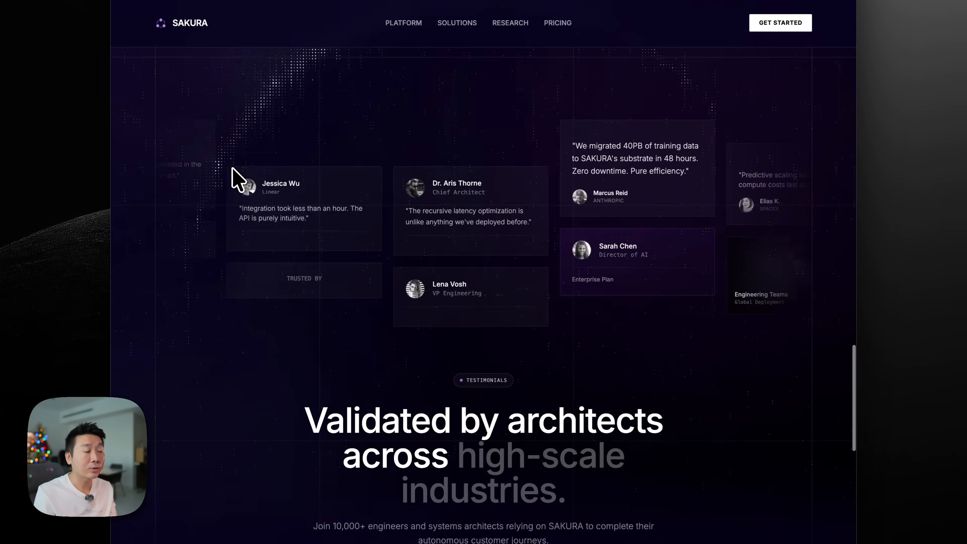
scroll(232, 170, down, 5)
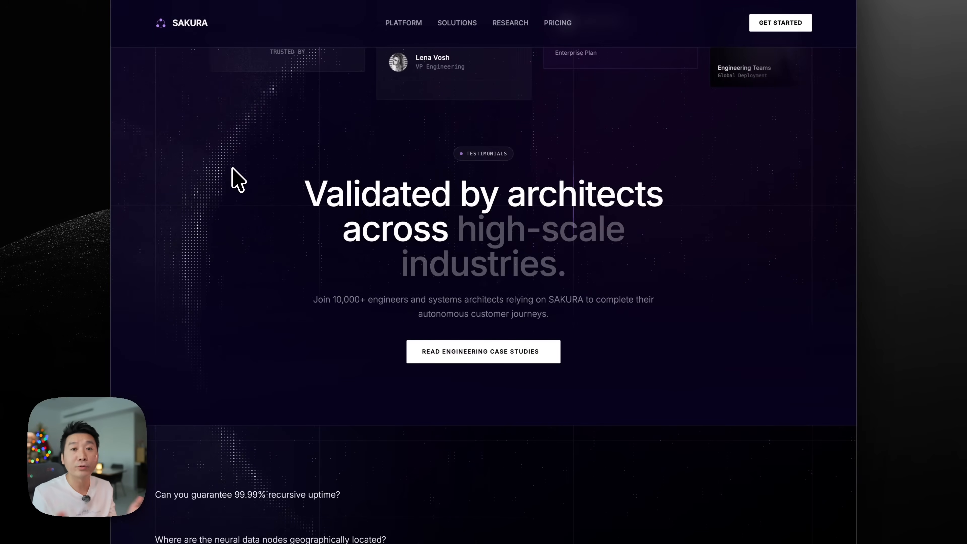
scroll(233, 169, down, 2)
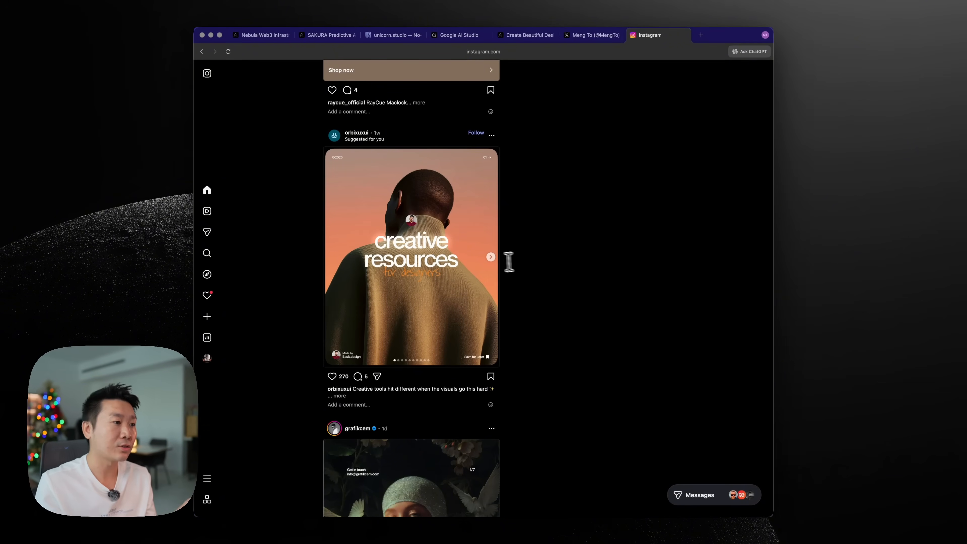
Switch to the Instagram feed, view the second creative resources slide and preview the Pinterest keywords carousel
click(491, 257)
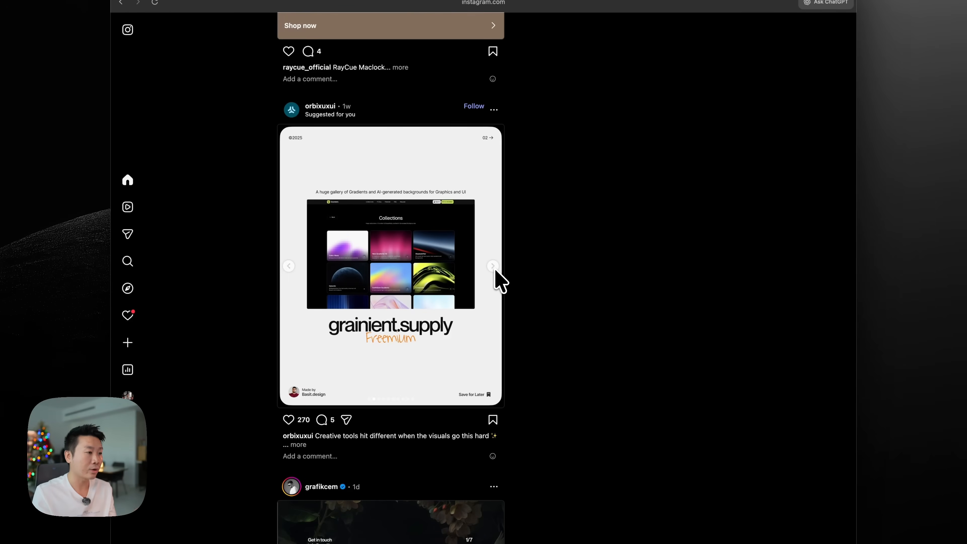
scroll(502, 271, down, 10)
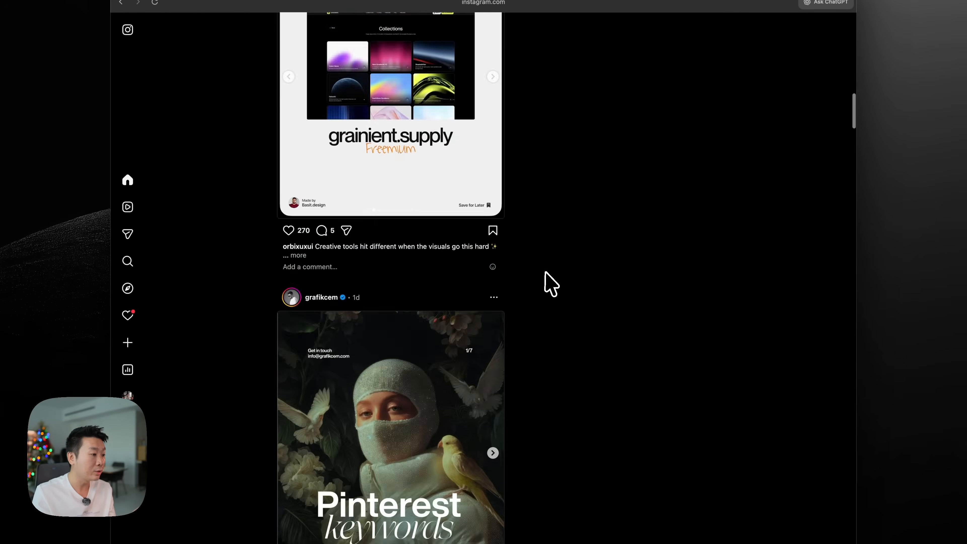
click(493, 249)
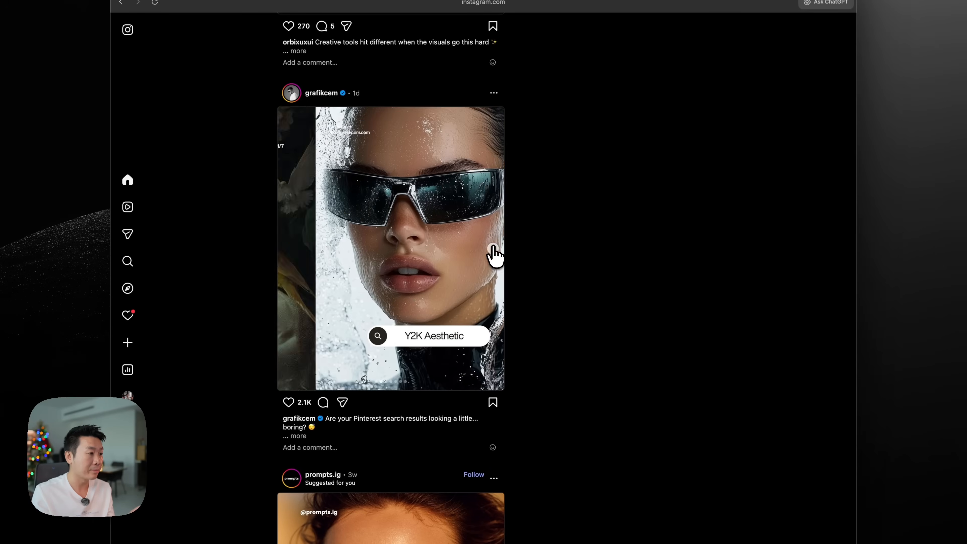
click(289, 249)
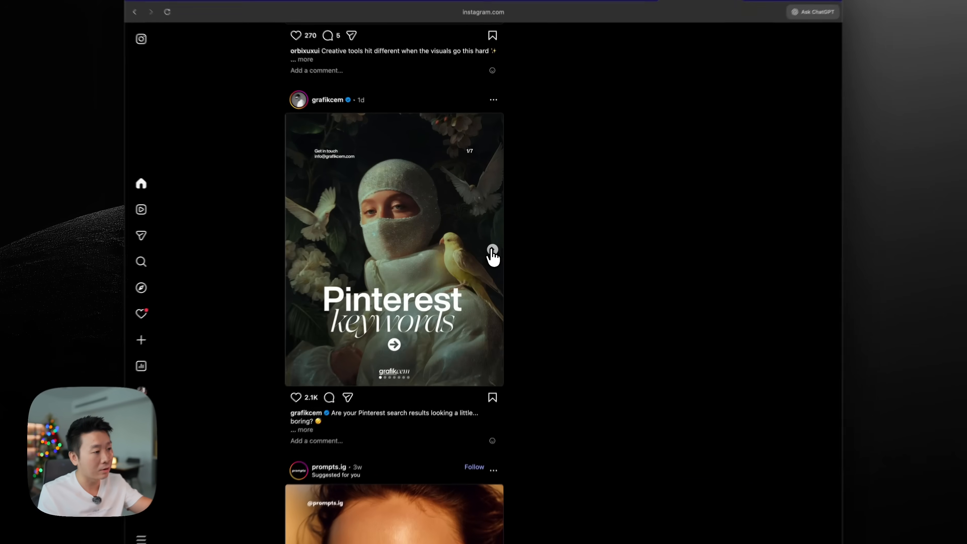
Page through the Pinterest keywords carousel from the Y2K Aesthetic slide to the final Follow me slide
click(490, 243)
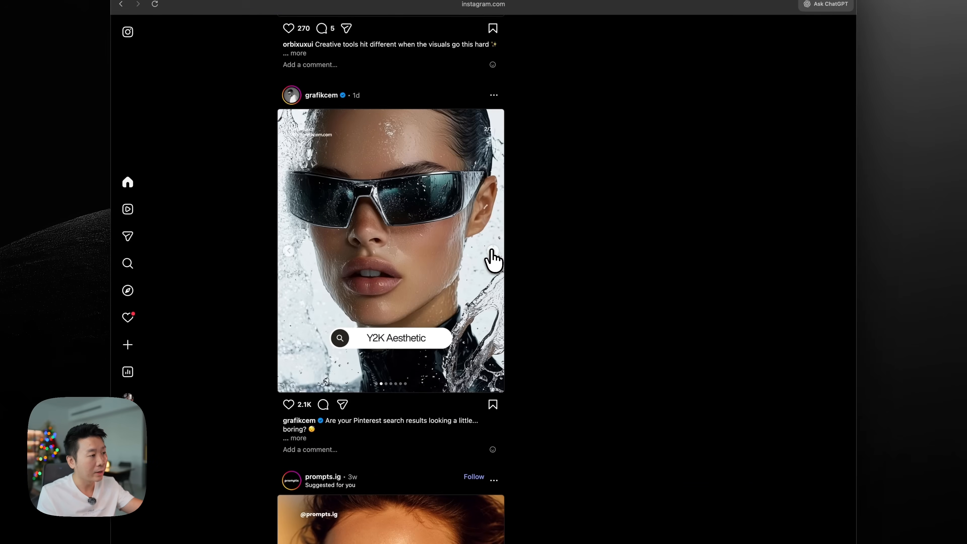
click(492, 250)
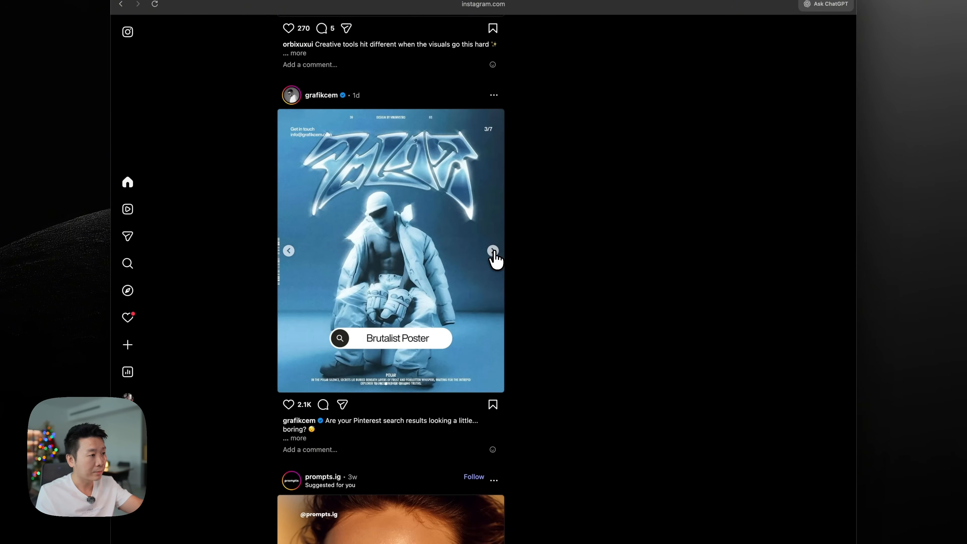
click(492, 251)
click(492, 251)
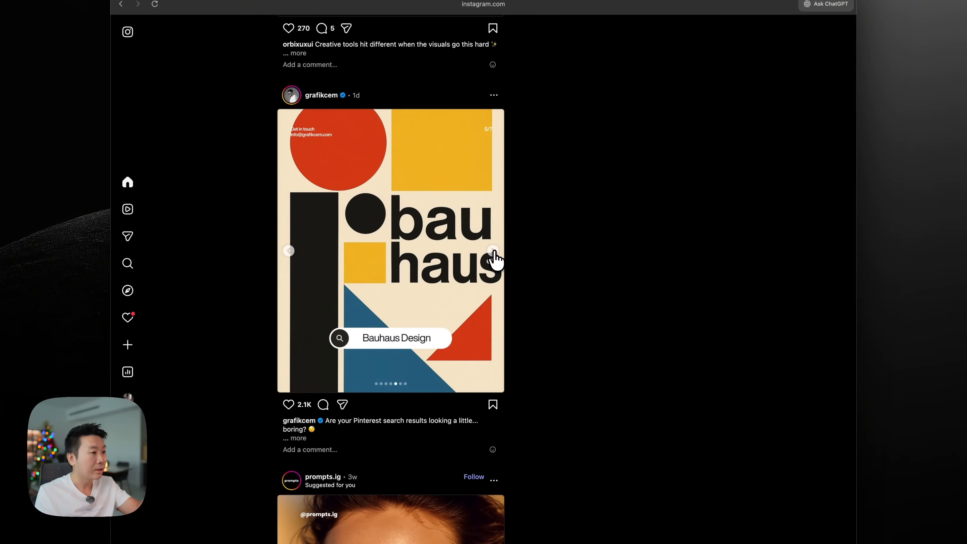
click(492, 250)
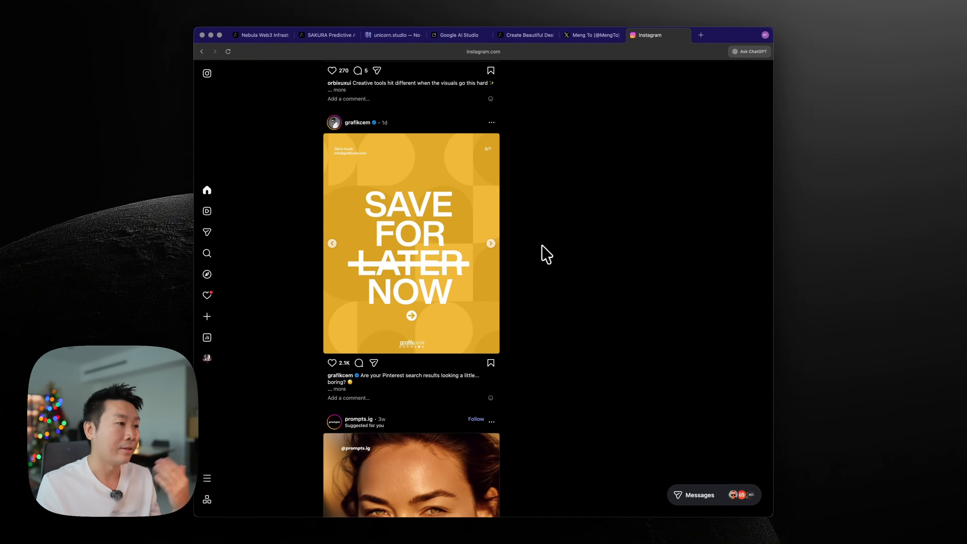
click(490, 243)
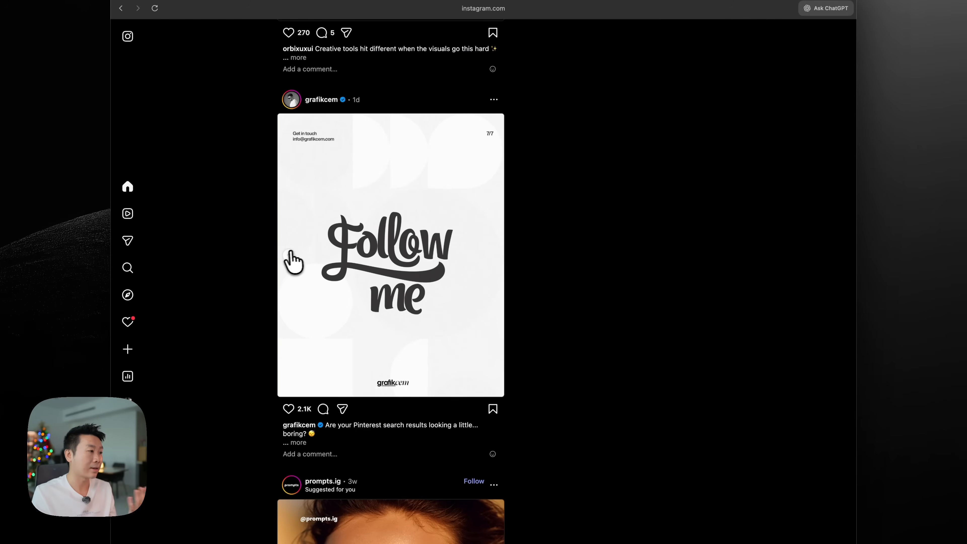
click(289, 255)
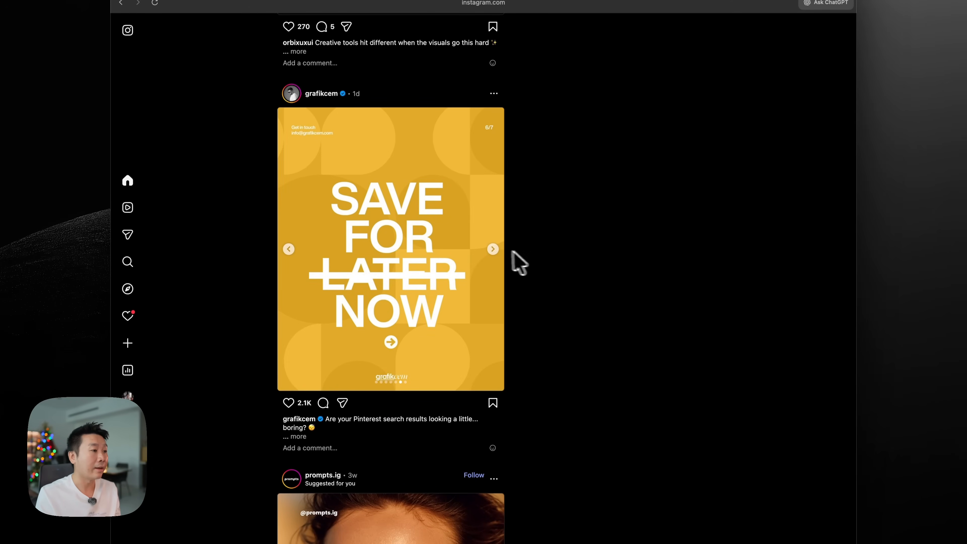
click(492, 249)
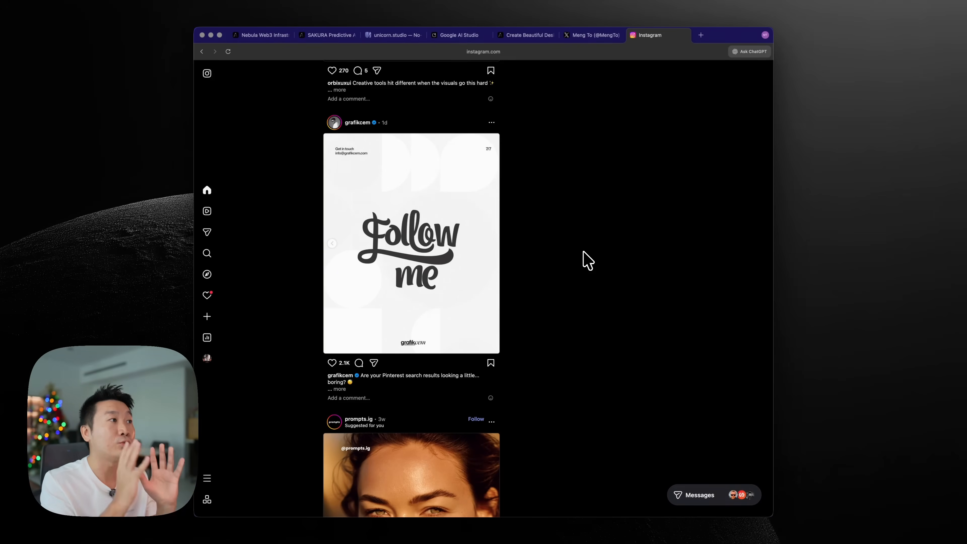
Switch to the X profile, browse its recent posts and view the images of the Claude 4.5 Opus post
click(605, 34)
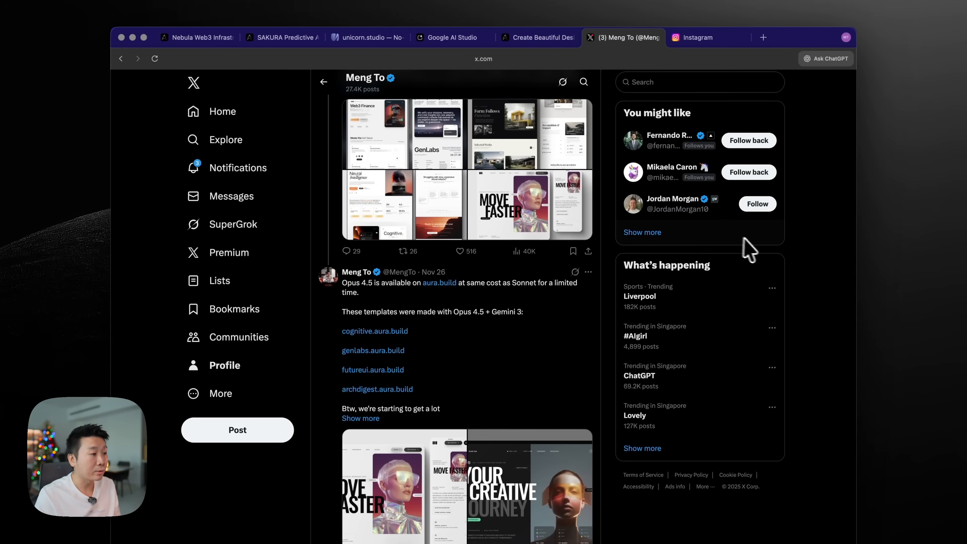
scroll(774, 250, up, 15)
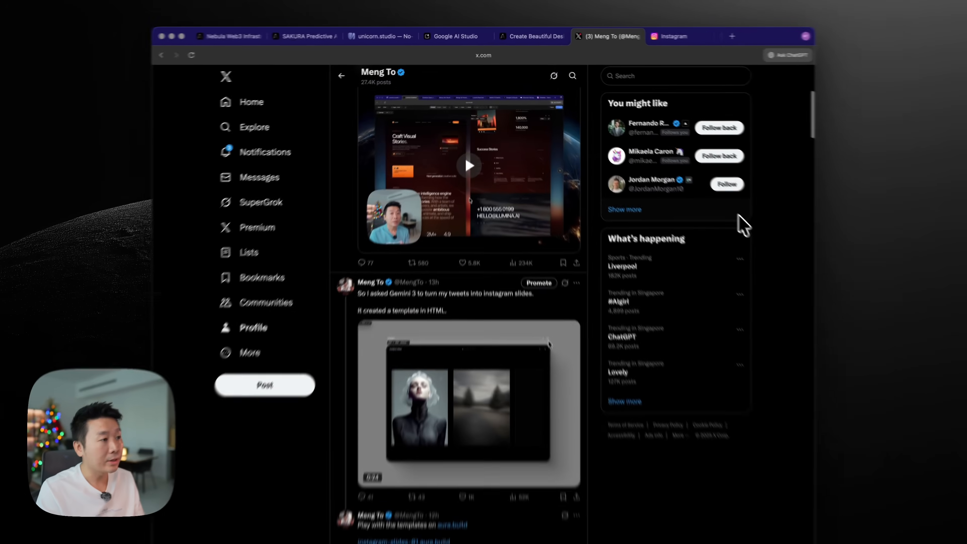
scroll(711, 200, down, 12)
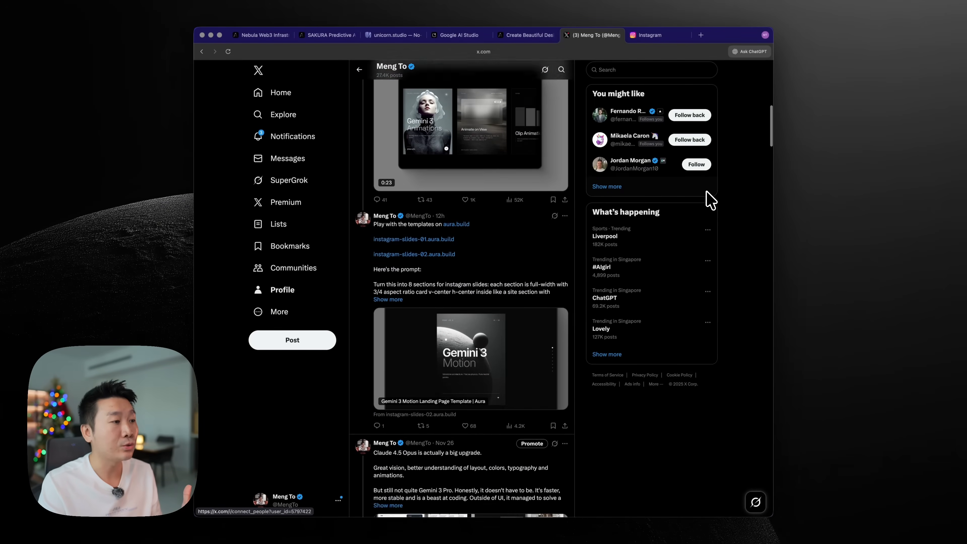
scroll(708, 200, down, 3)
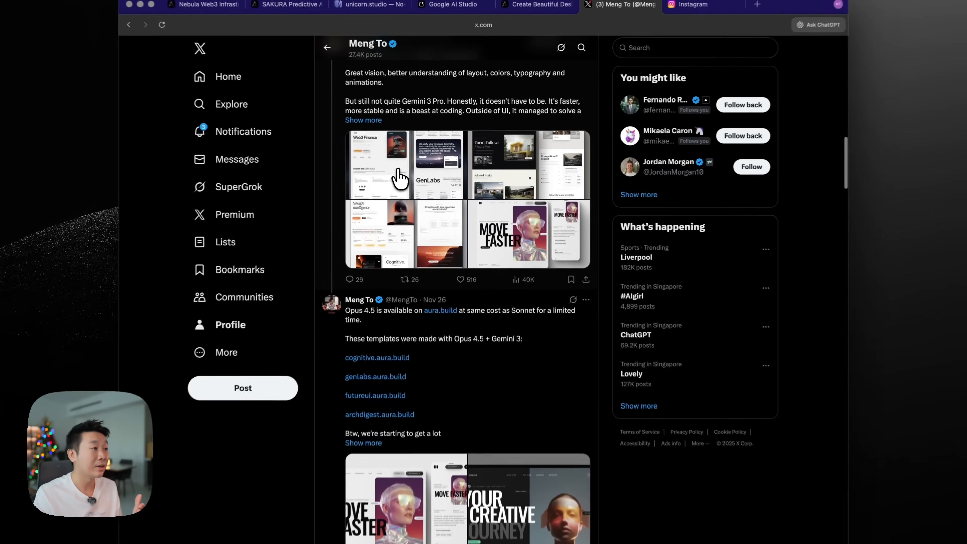
click(407, 175)
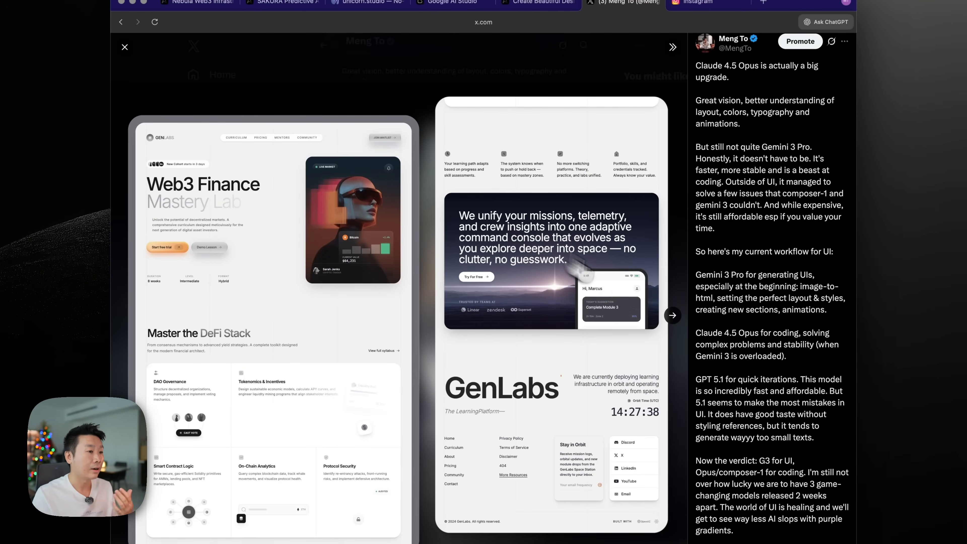
click(673, 316)
click(673, 316)
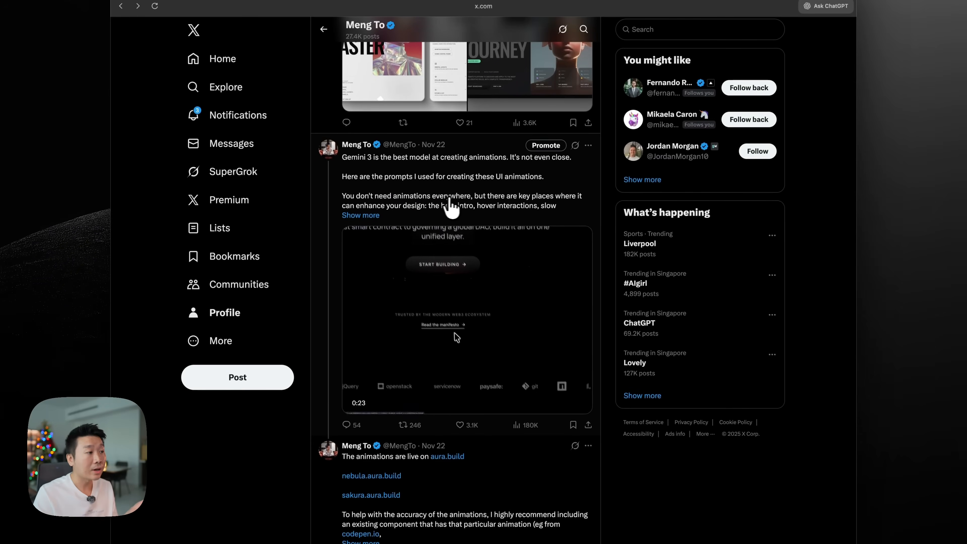
Open the post about Gemini 3 being the best model for animations and copy its full text with the UI animation prompts
click(457, 198)
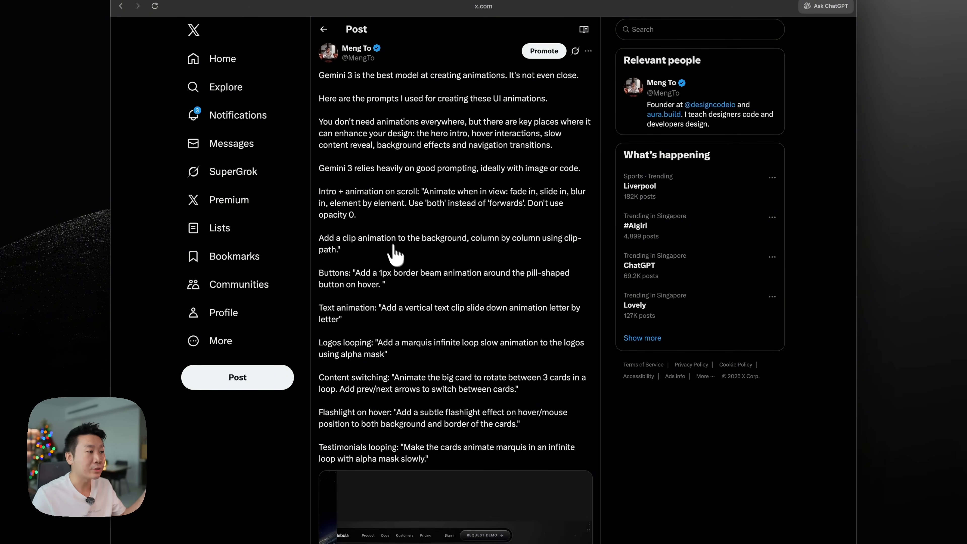
scroll(400, 309, down, 3)
drag(420, 381, 331, 122)
click(410, 154)
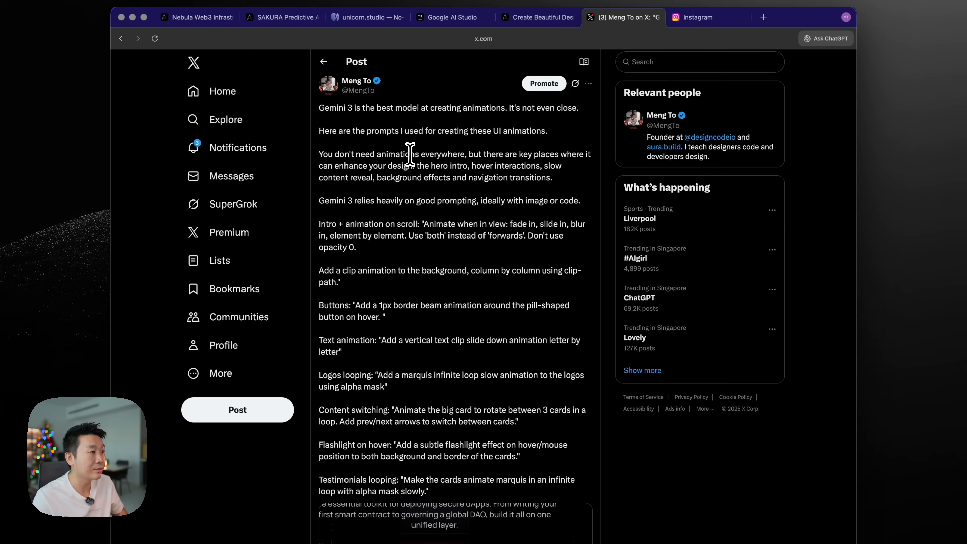
scroll(411, 342, down, 3)
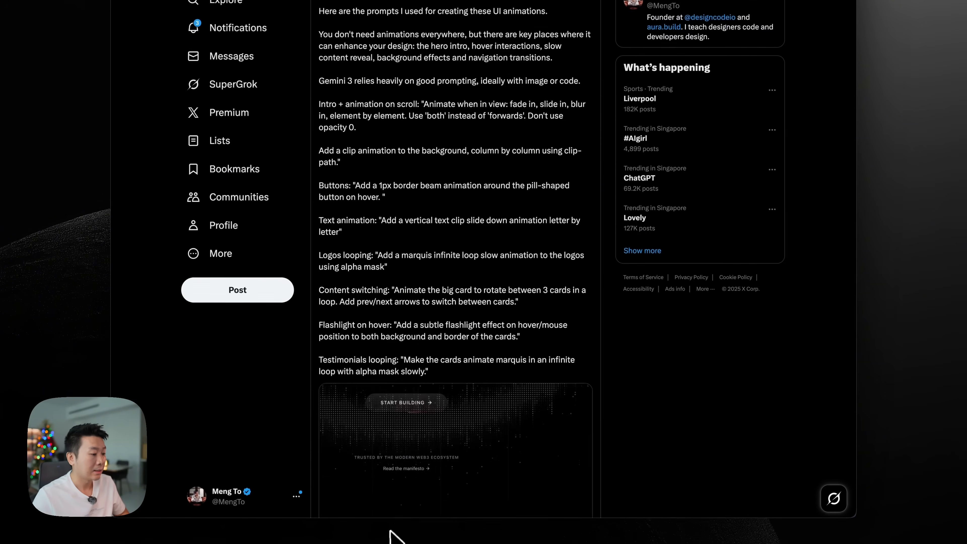
scroll(600, 157, up, 3)
Switch to Aura's create page and paste the copied animation post into the design prompt
click(534, 38)
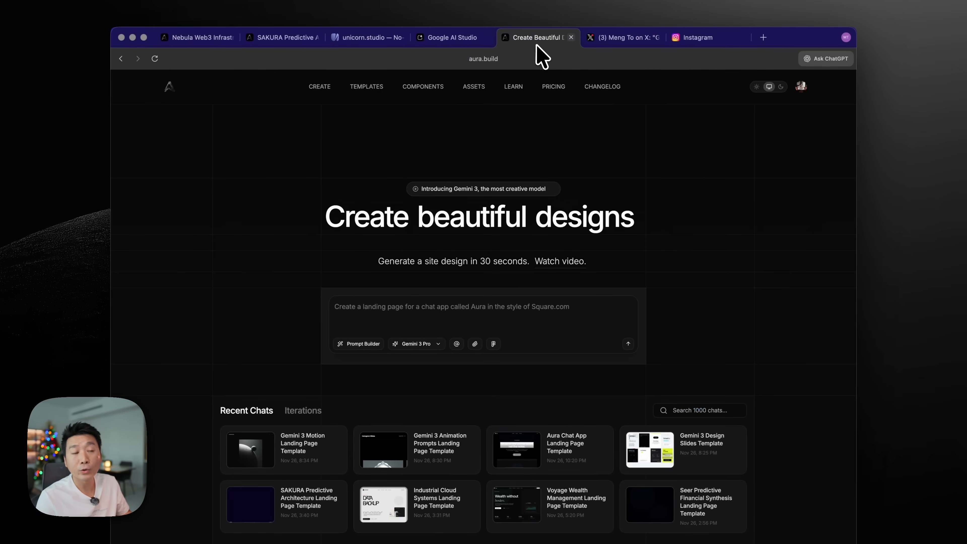
scroll(473, 227, down, 2)
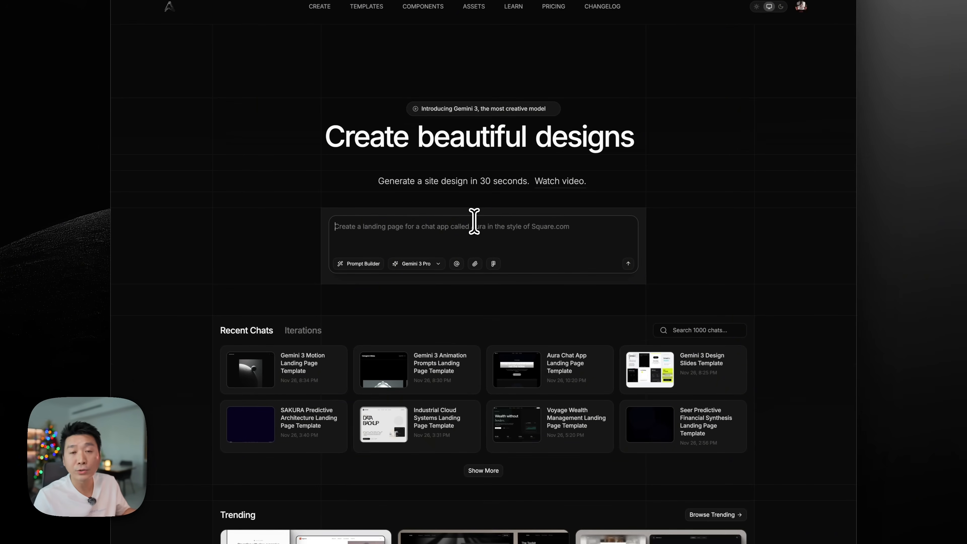
key(super+v)
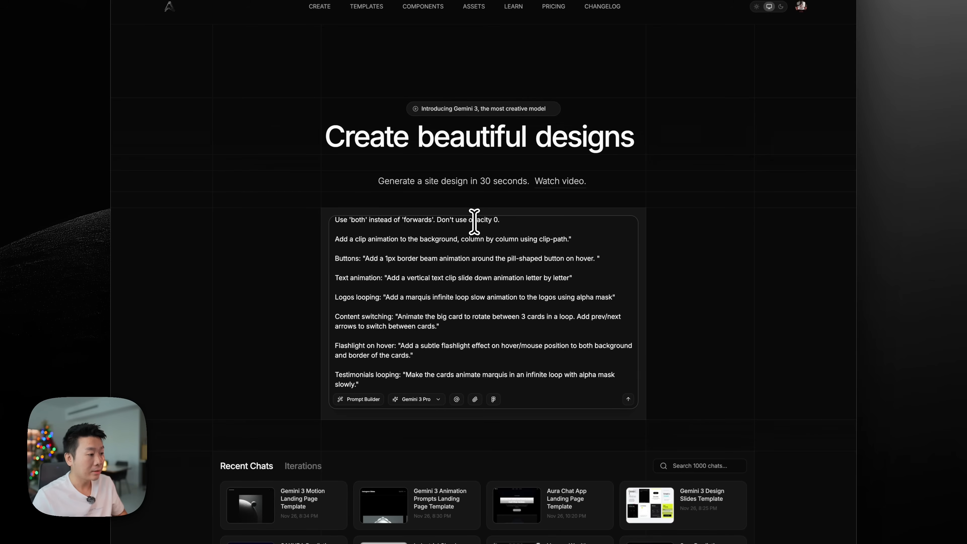
Append instructions for 8 full-width Instagram slide sections with centered 3/4 cards: 1 cover, 6 step sections, 1 cta, numbers and the author's handle
scroll(522, 376, down, 1)
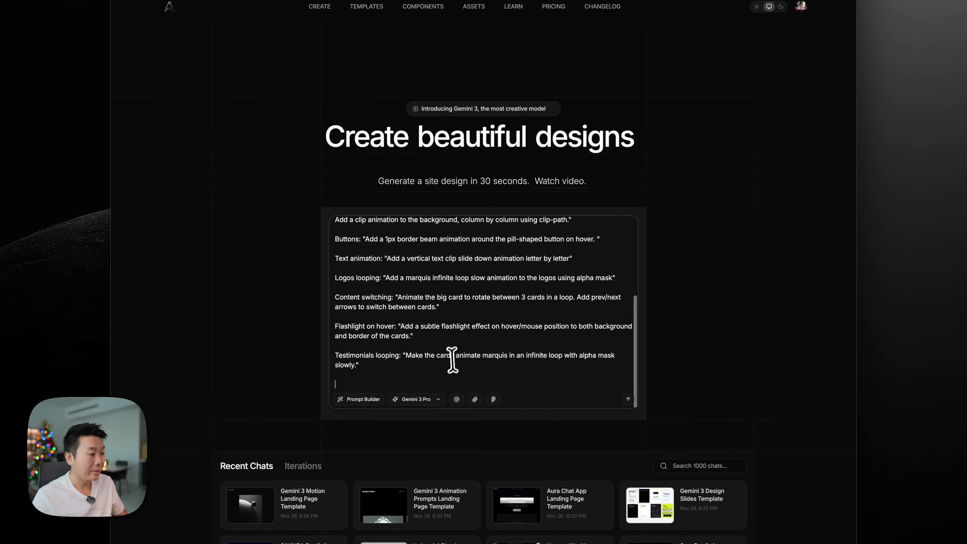
scroll(32, 352, down, 1)
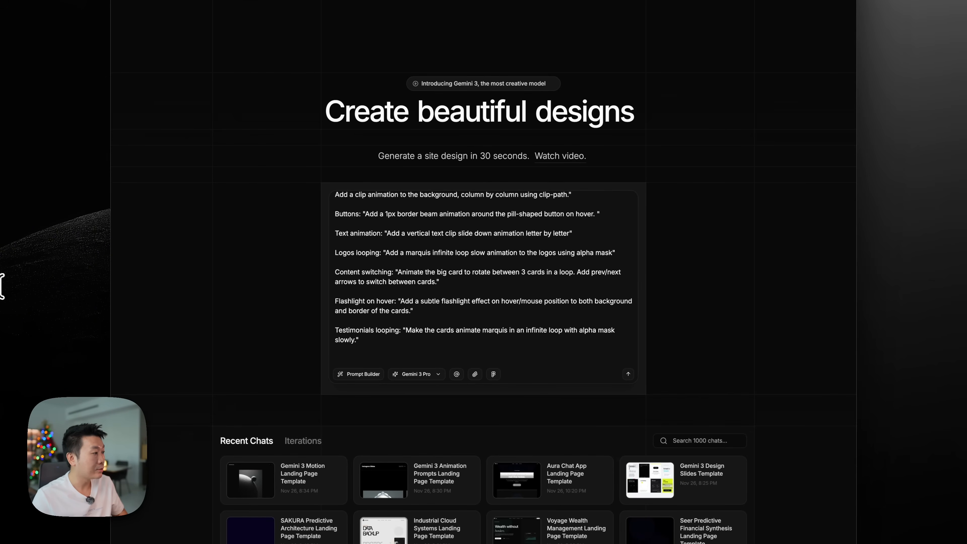
scroll(46, 305, down, 1)
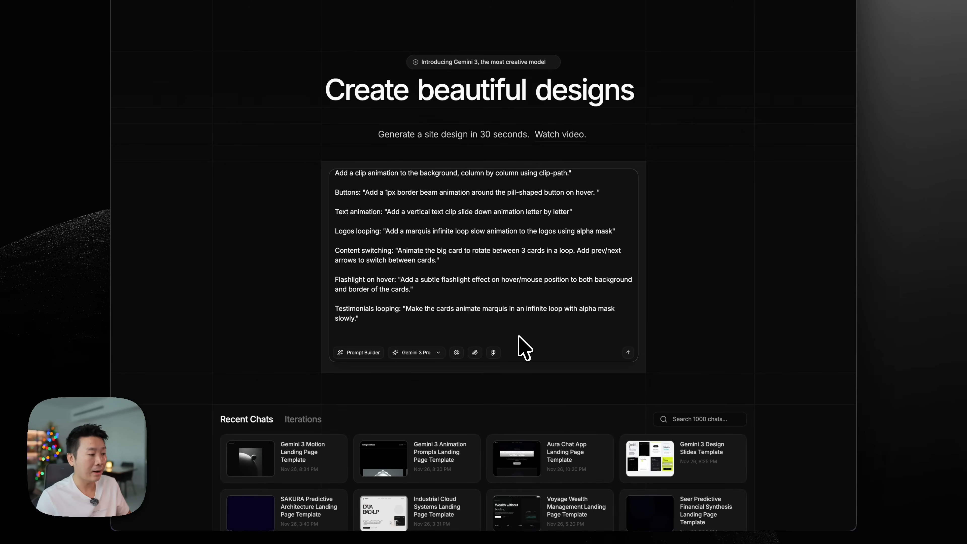
text(Turn this into 8 sections for instagram slides: each section is full-width with 3/4 aspect ratio card v-center h-center inside like a site section with h-screen pagination: 1 cover, 6 sections explaining the steps, 1 cta. Add numbers, @MengTo.)
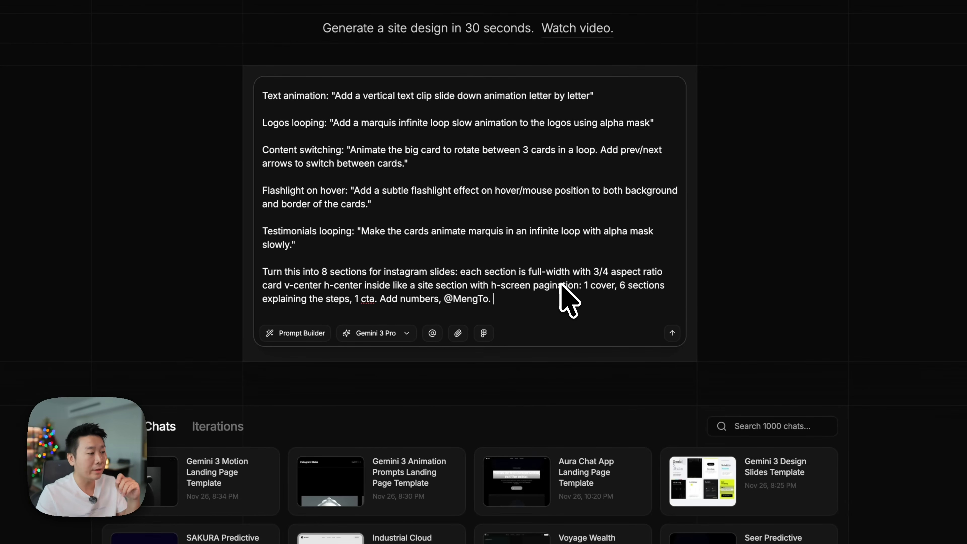
Review the slide instructions at the end of the design prompt, including the cover, pagination and numbers
double_click(452, 288)
click(516, 295)
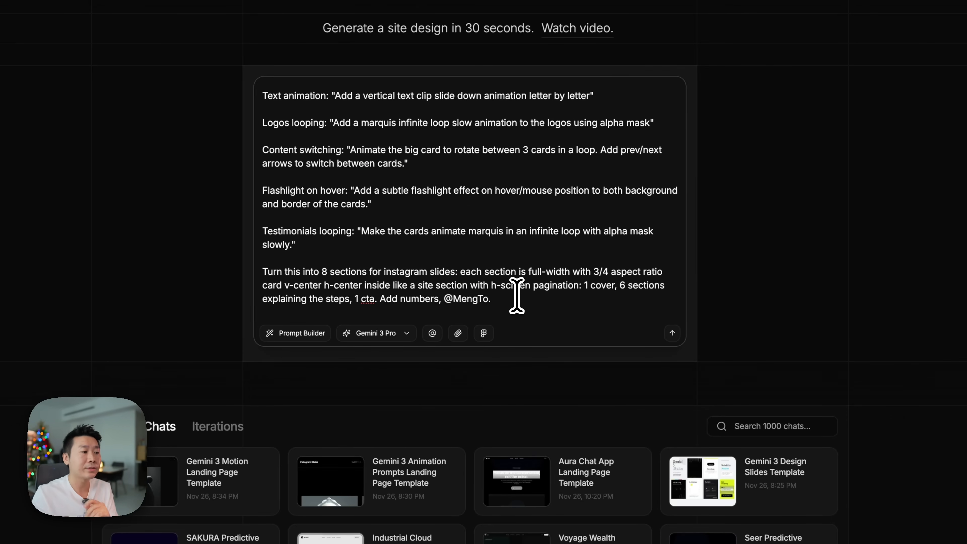
double_click(600, 292)
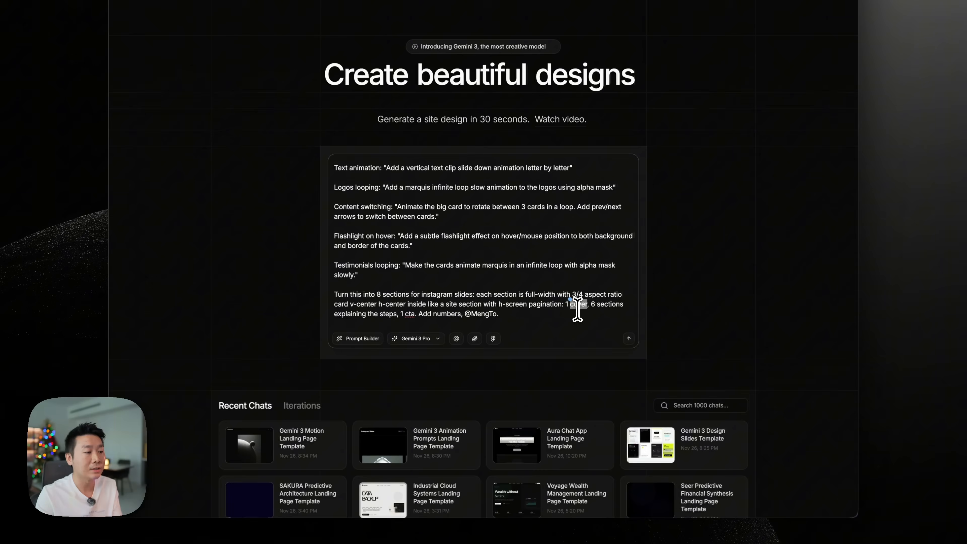
click(578, 310)
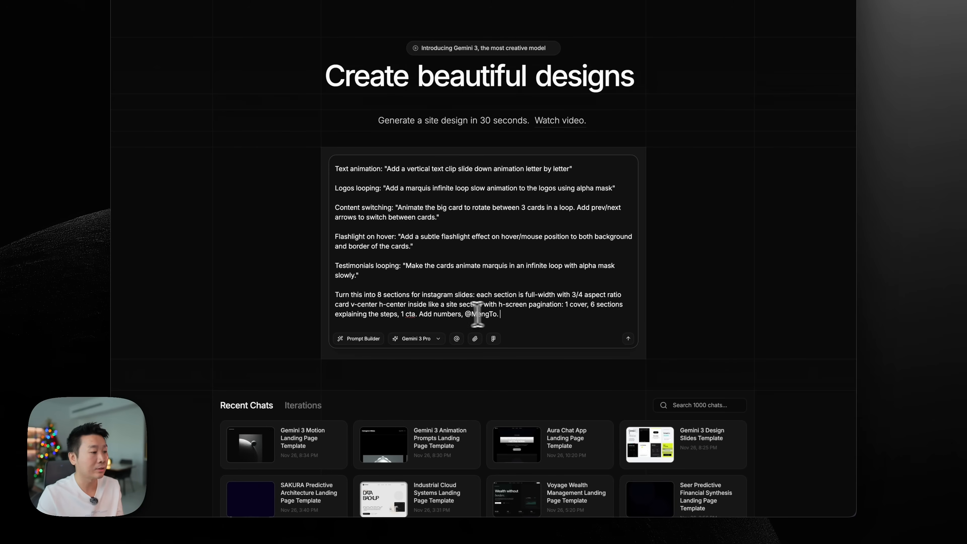
double_click(447, 313)
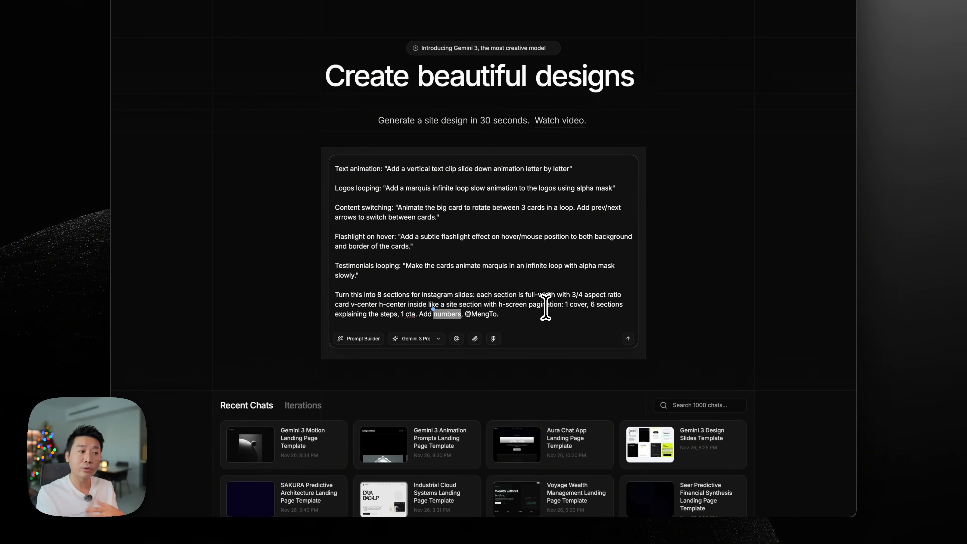
click(495, 315)
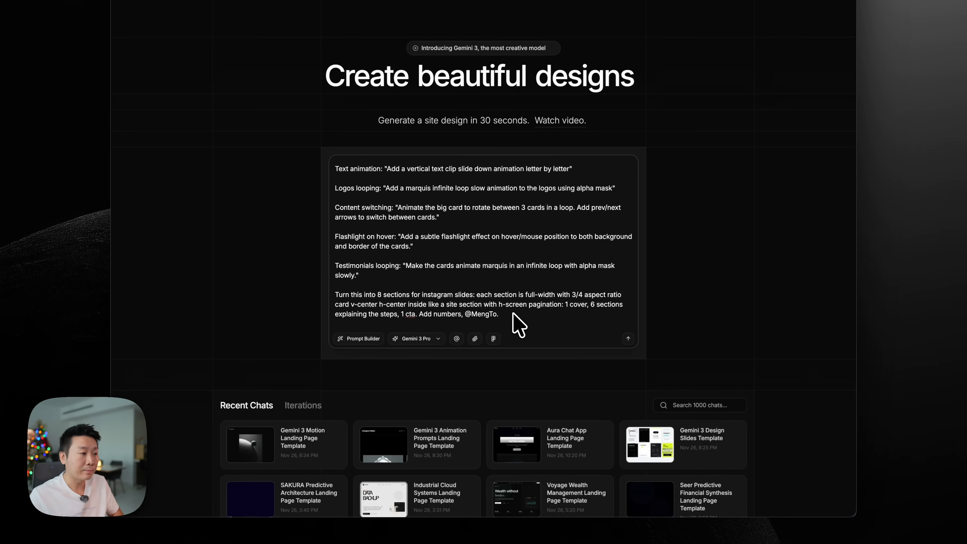
scroll(671, 305, up, 2)
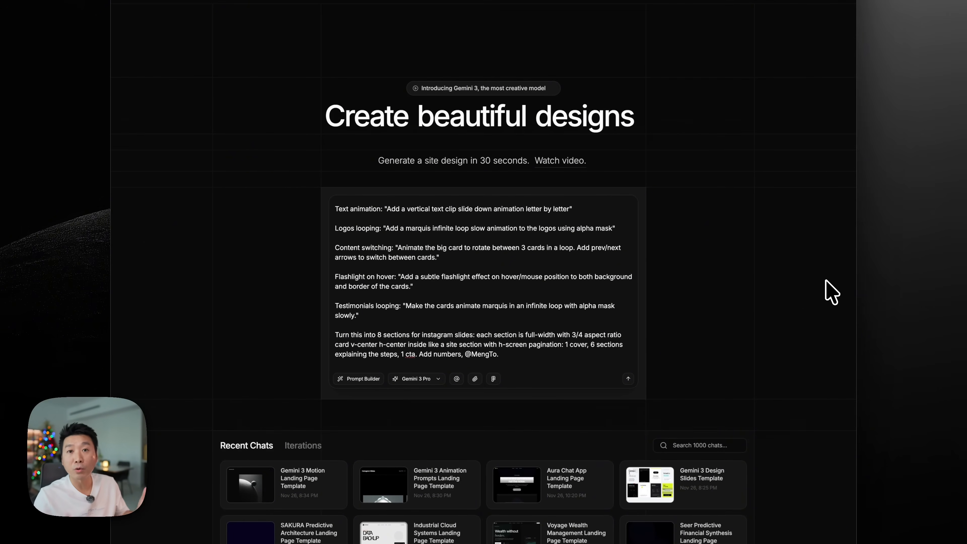
Append the Prompt Builder prompt "Animate fade in, slide in, blur in, element by element. Use 'both' instead of 'forwards'. Don't use opacity 0." as a new paragraph
click(533, 357)
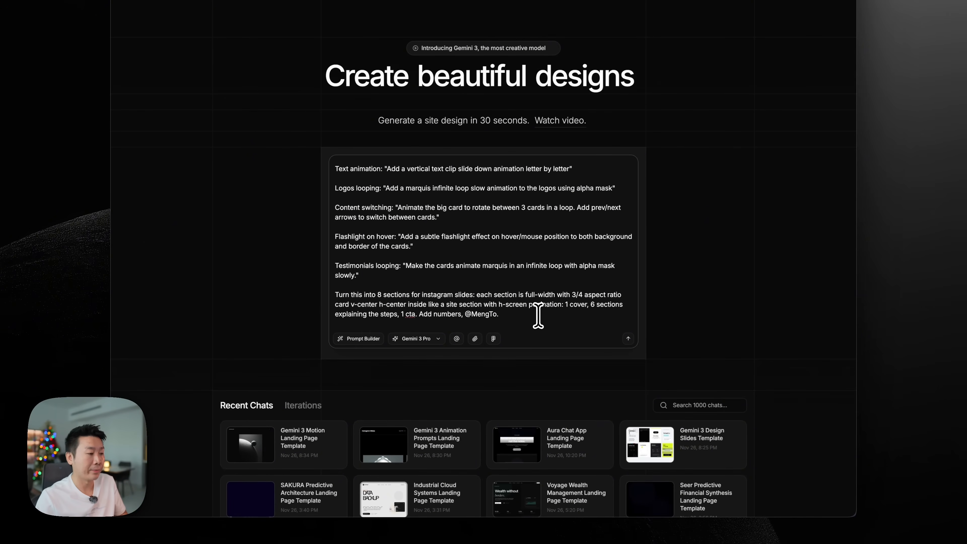
key(shift+Return)
key(shift+Return)
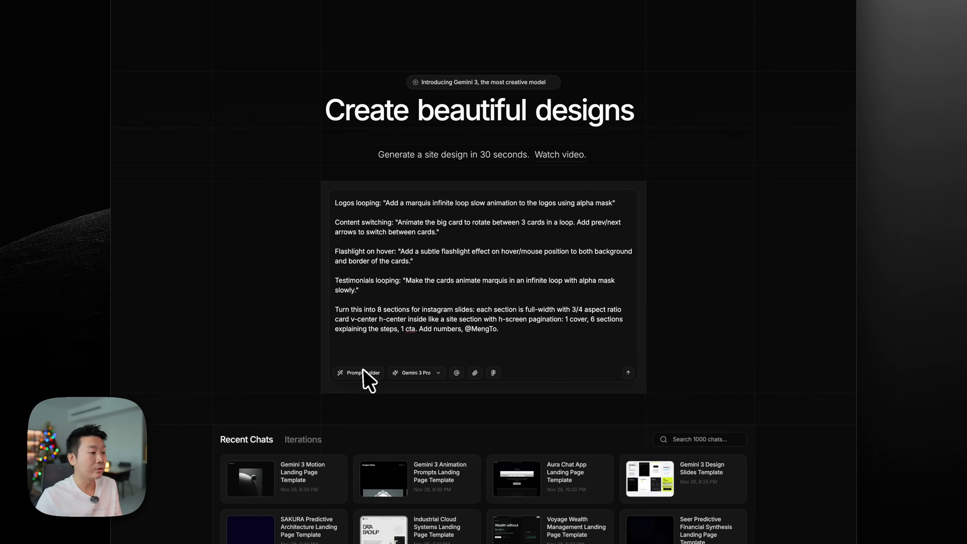
click(361, 373)
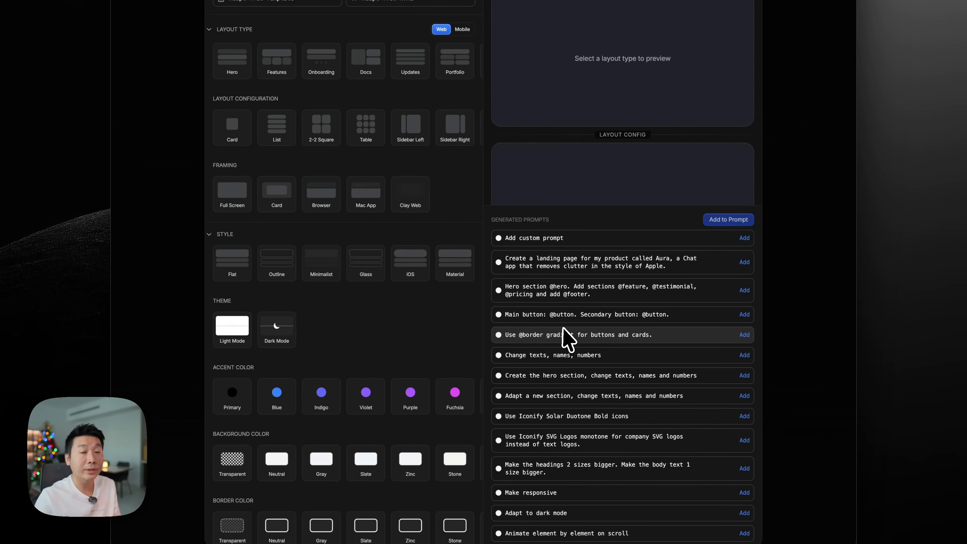
scroll(587, 277, down, 5)
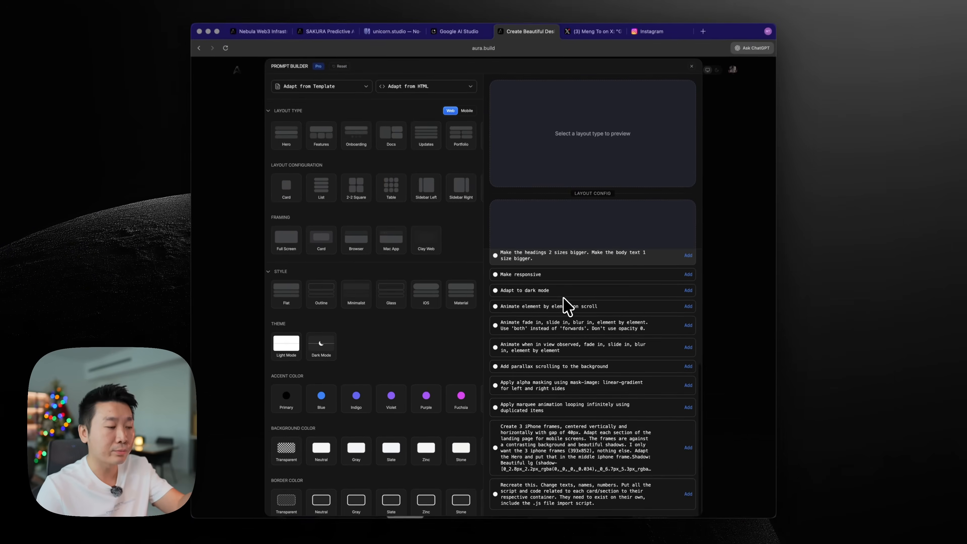
scroll(585, 271, up, 3)
scroll(562, 301, up, 3)
scroll(583, 335, down, 6)
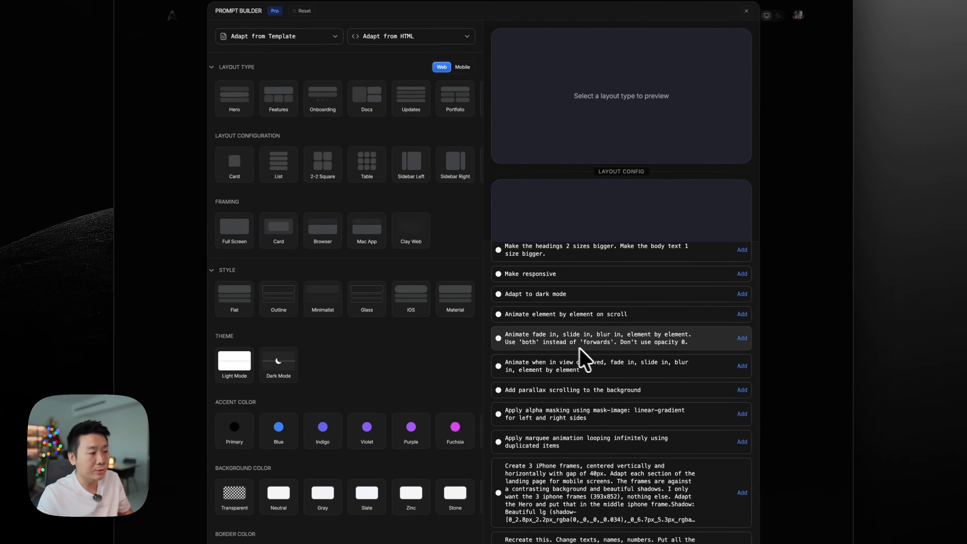
scroll(563, 333, up, 1)
scroll(588, 348, up, 1)
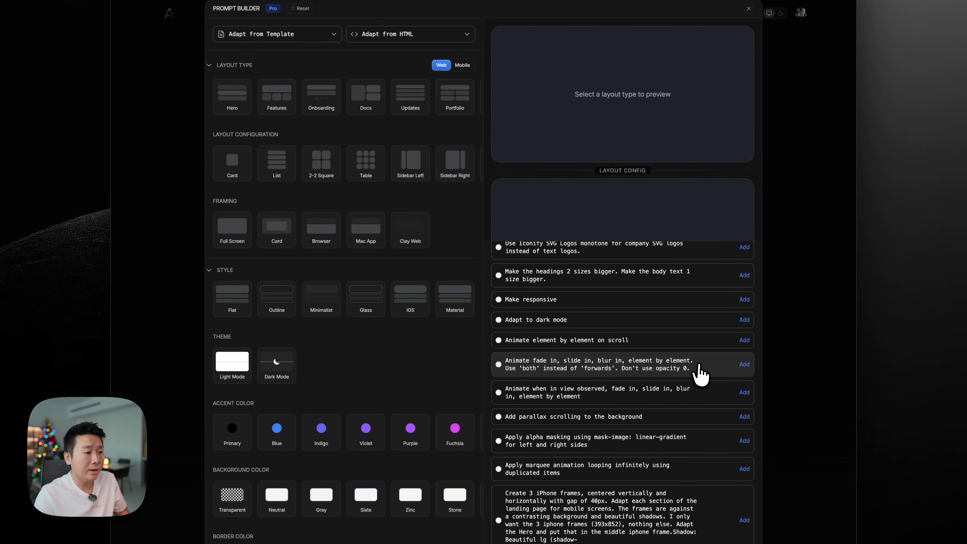
drag(699, 370, 505, 360)
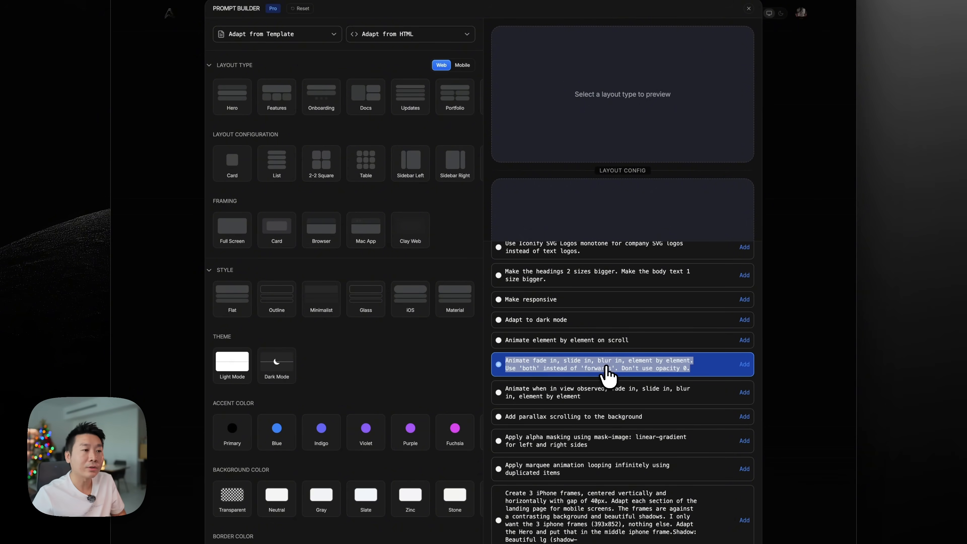
scroll(607, 369, up, 6)
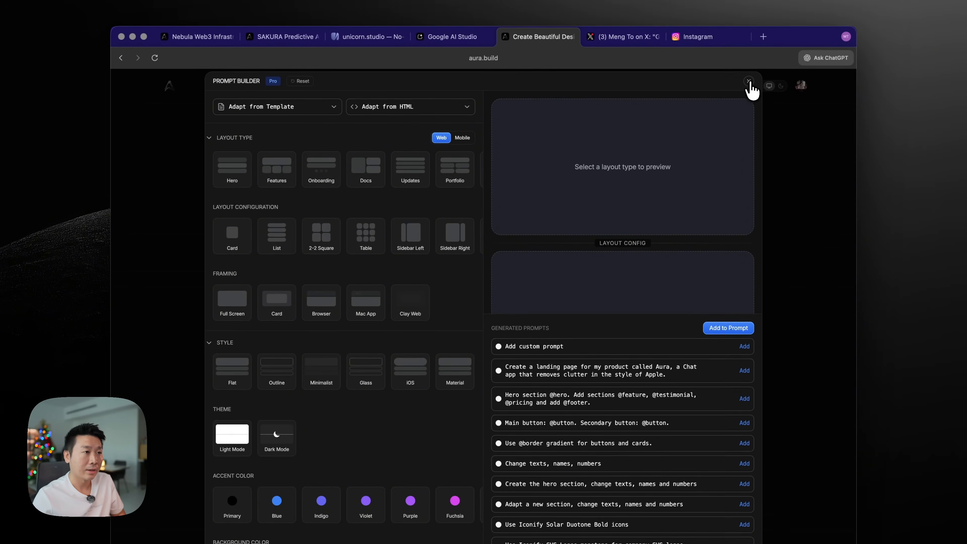
click(748, 82)
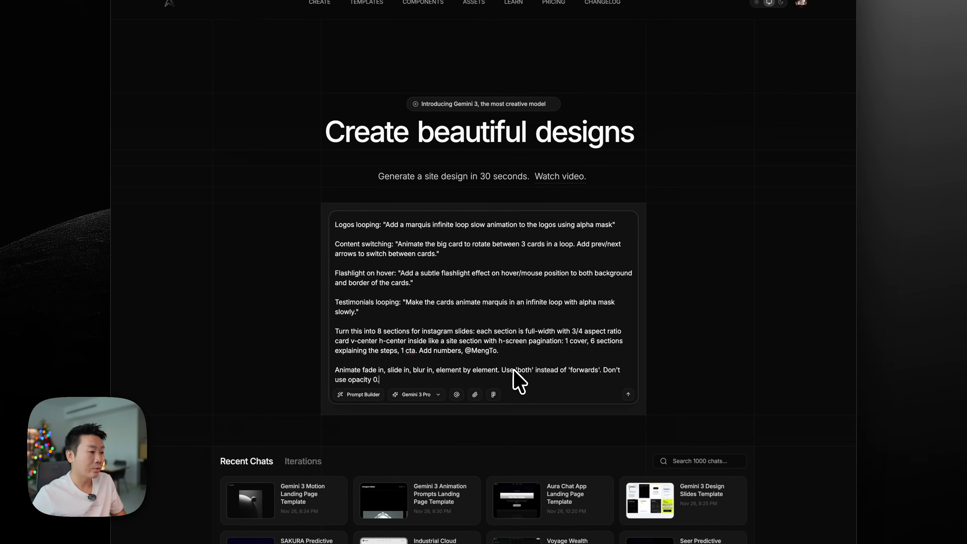
Look through the Prompt Builder's layout, style, color, typeface and animation options, then close it without adding anything
click(364, 395)
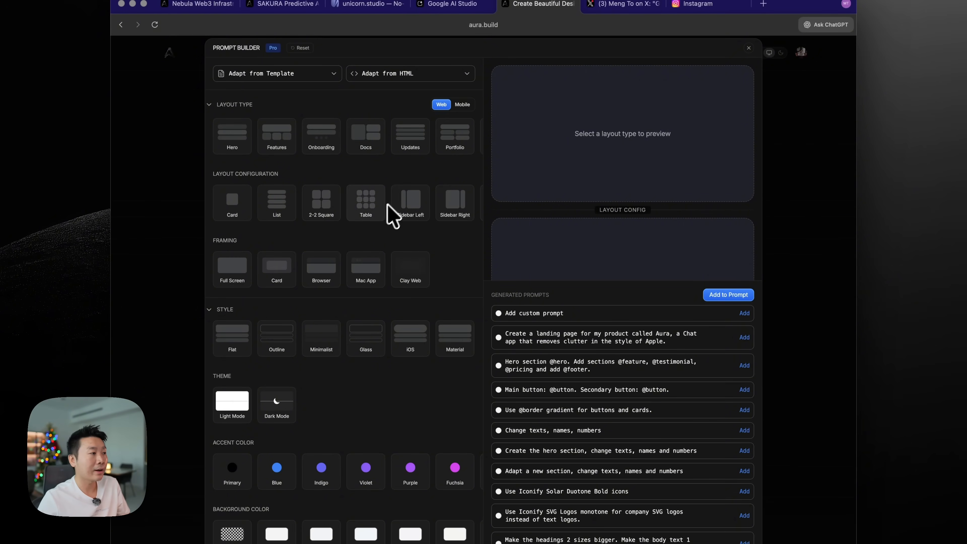
scroll(366, 244, down, 8)
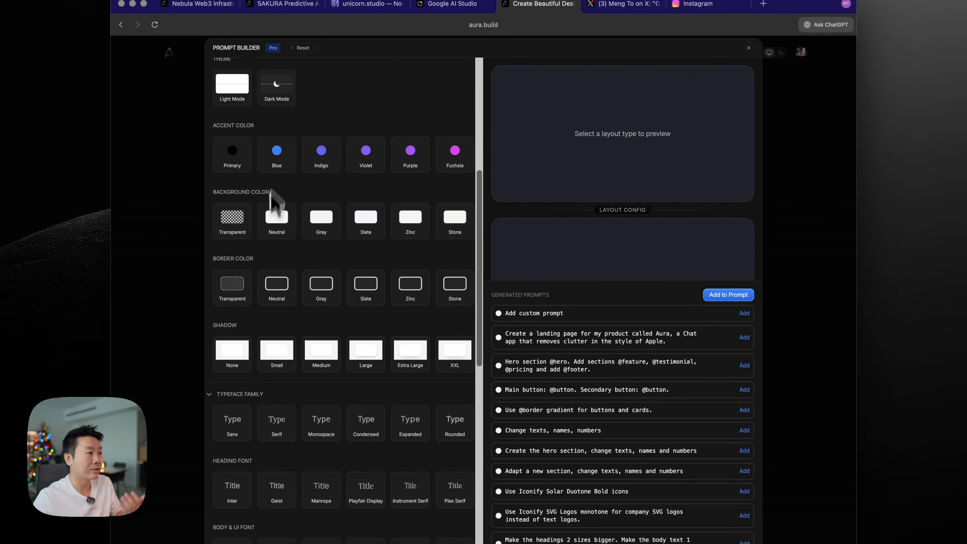
scroll(278, 229, down, 4)
scroll(301, 275, down, 2)
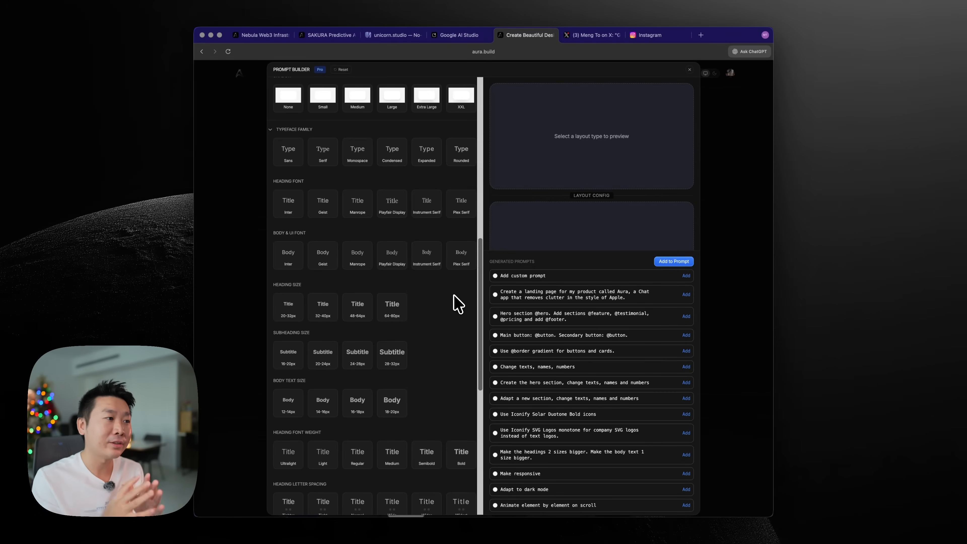
scroll(464, 304, down, 10)
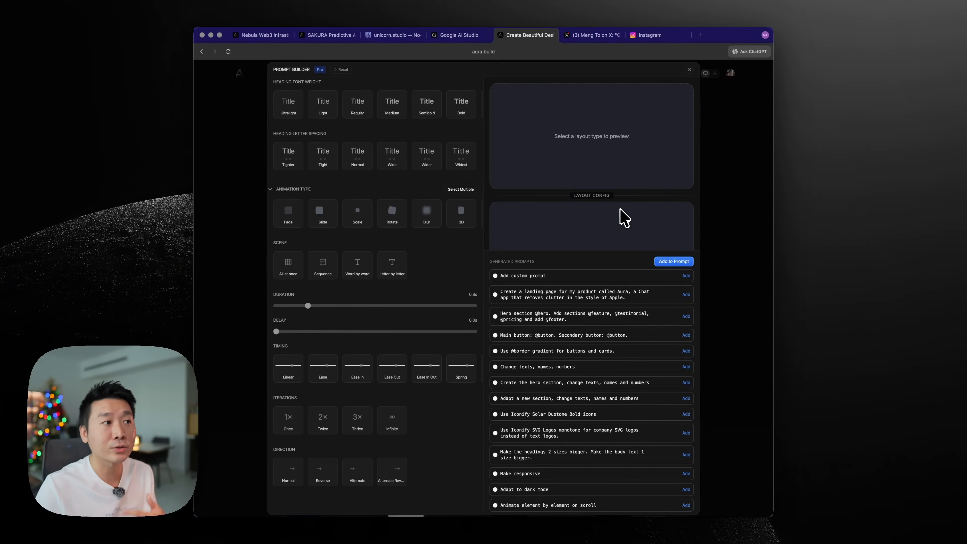
click(690, 70)
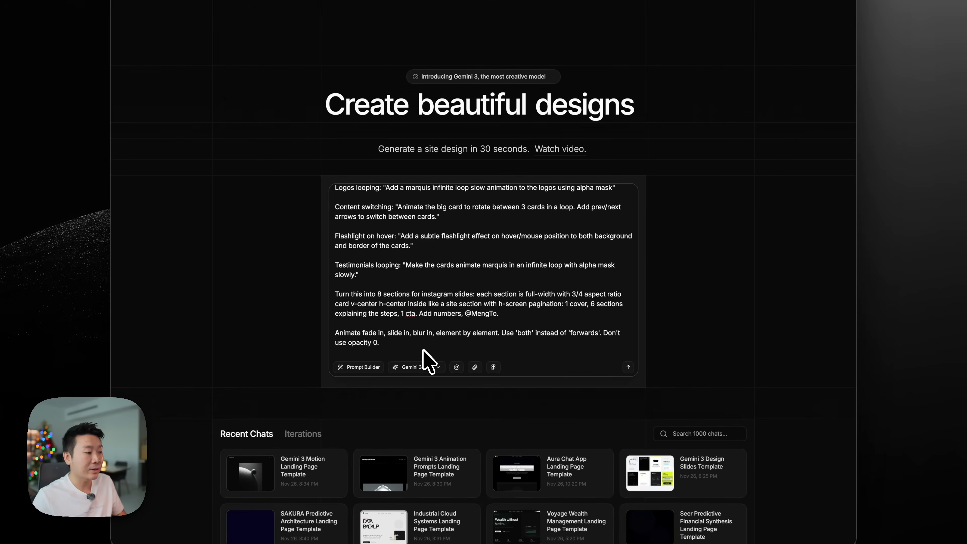
Submit the completed prompt to generate the Instagram slides design with Gemini 3 Pro
click(451, 344)
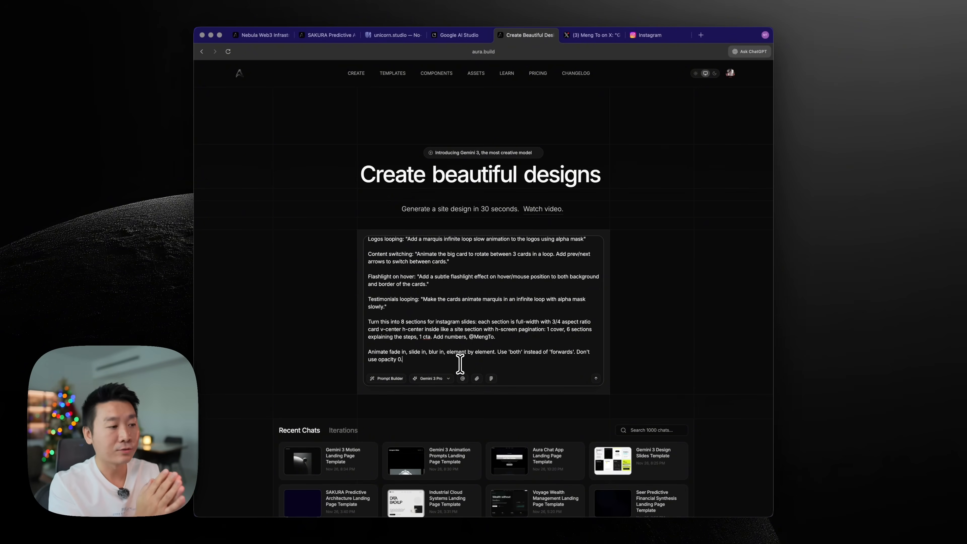
key(Return)
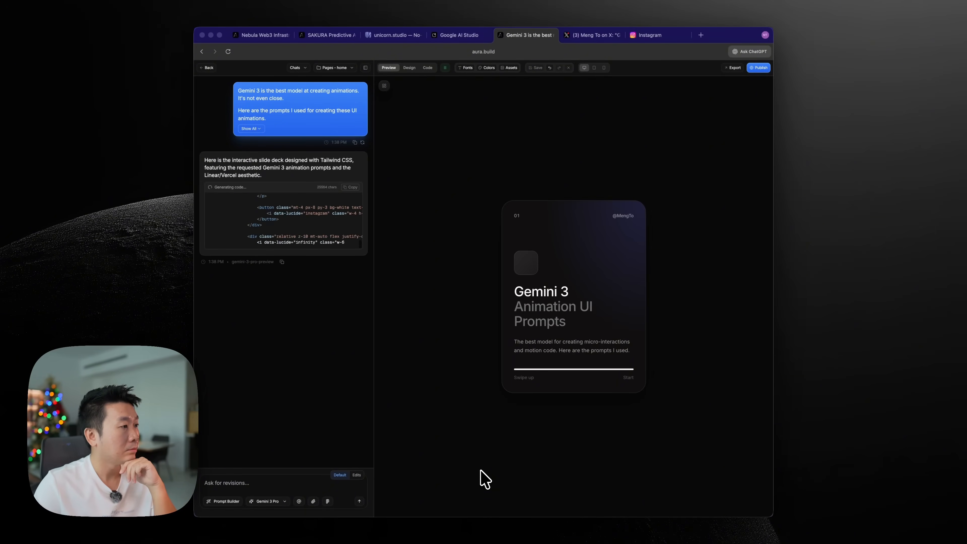
Examine the generated slides in the preview, from the cover through Scroll Reveal, Border Beam, Text Clip, Looping Logos and Content Rotation
scroll(541, 412, down, 3)
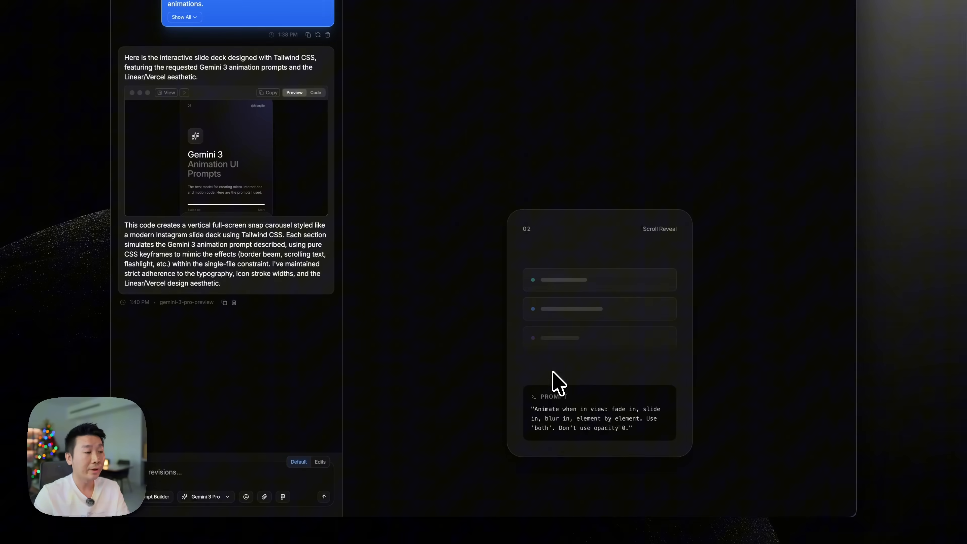
scroll(559, 383, up, 3)
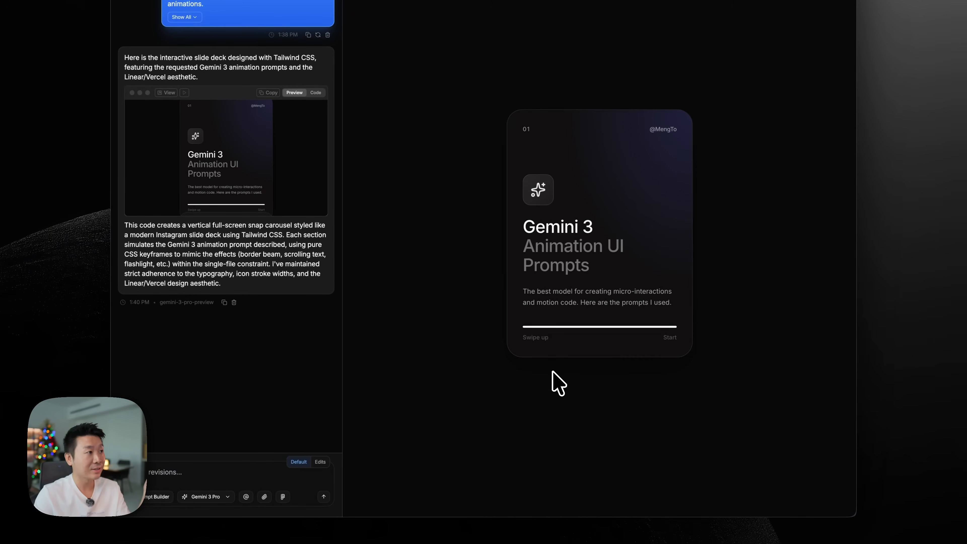
scroll(491, 373, down, 3)
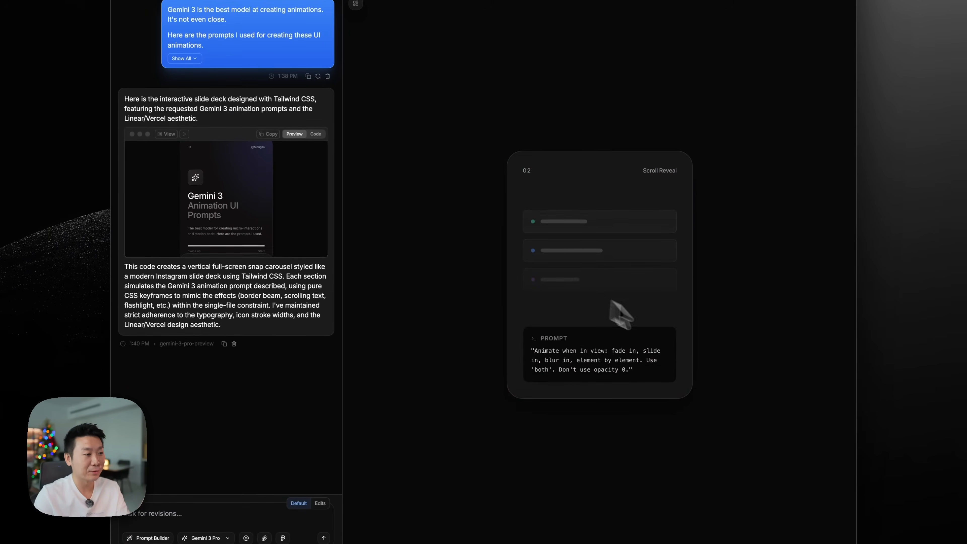
scroll(705, 301, down, 3)
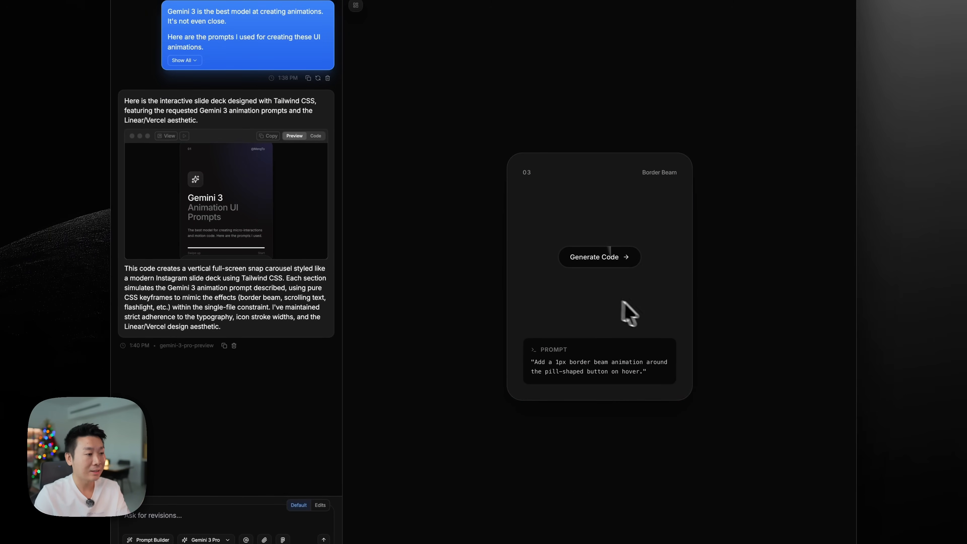
scroll(745, 388, down, 3)
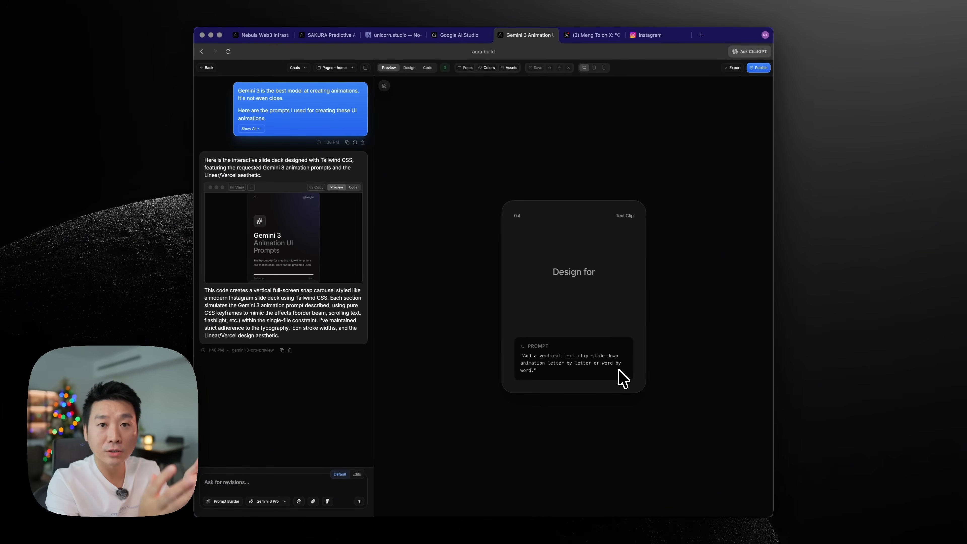
scroll(677, 371, down, 5)
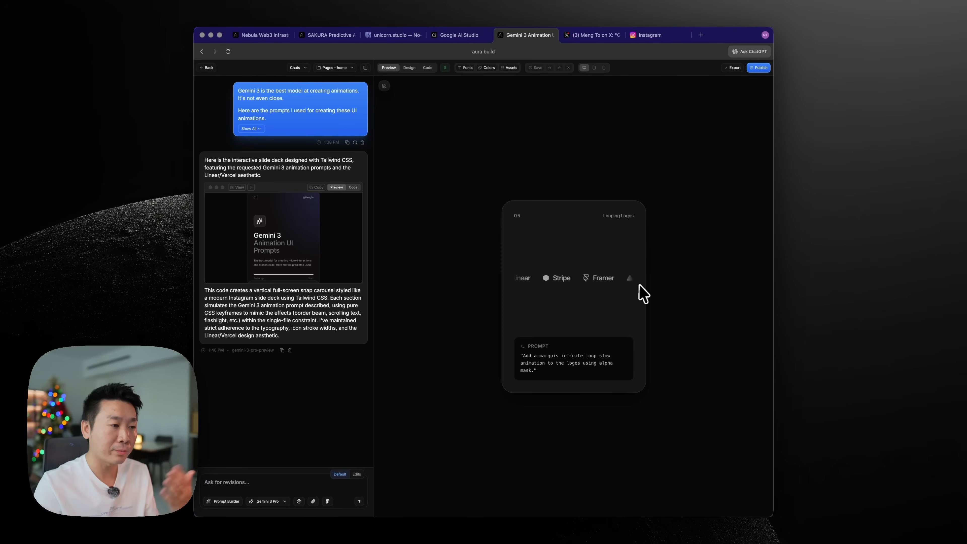
scroll(691, 296, down, 3)
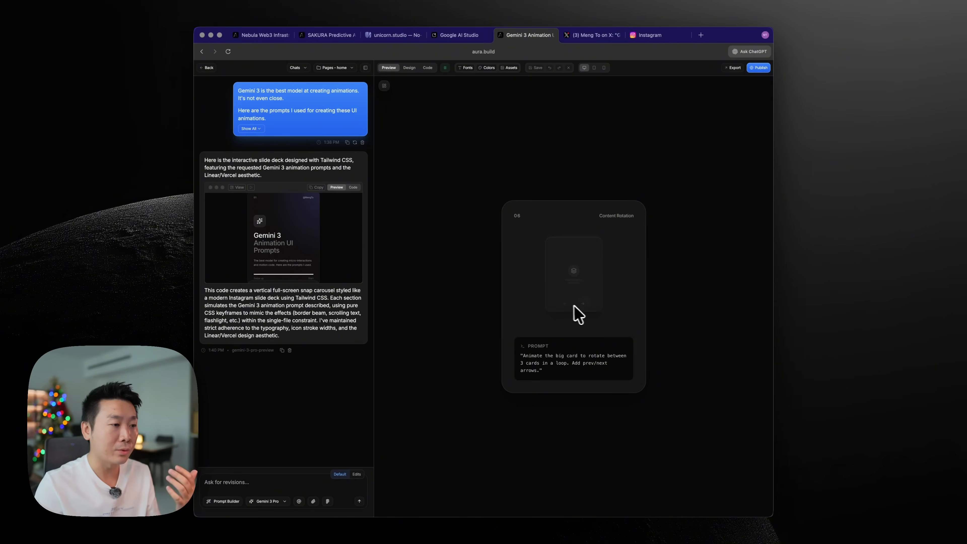
scroll(647, 320, down, 3)
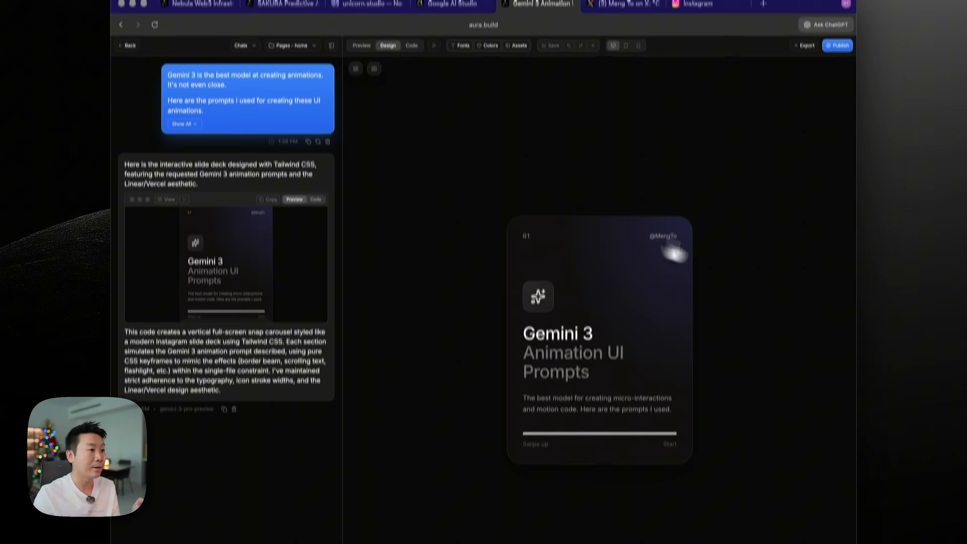
Inspect the content containers of the Text Clip and Looping Logos slides in Design mode, view the closing CTA slide, and return to Preview mode
scroll(708, 257, down, 4)
scroll(773, 267, down, 2)
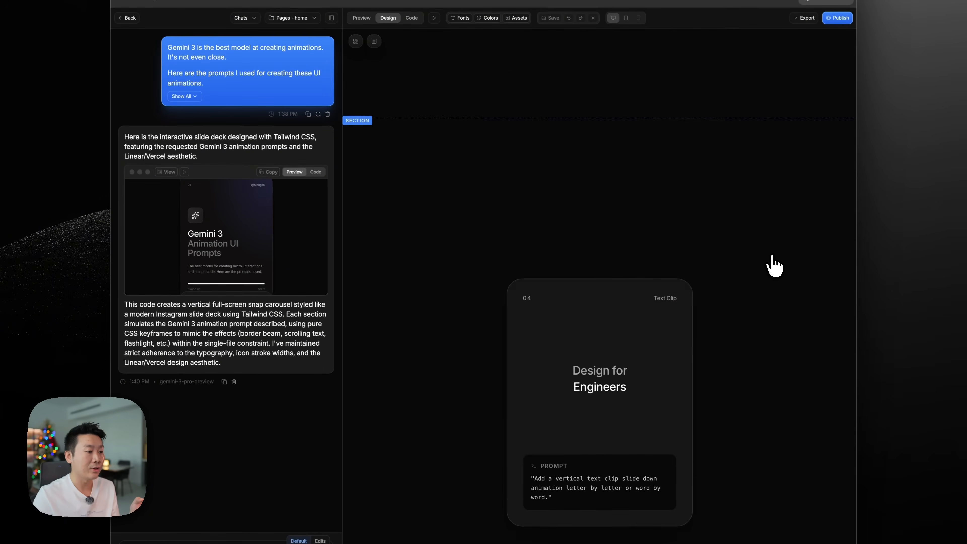
click(662, 288)
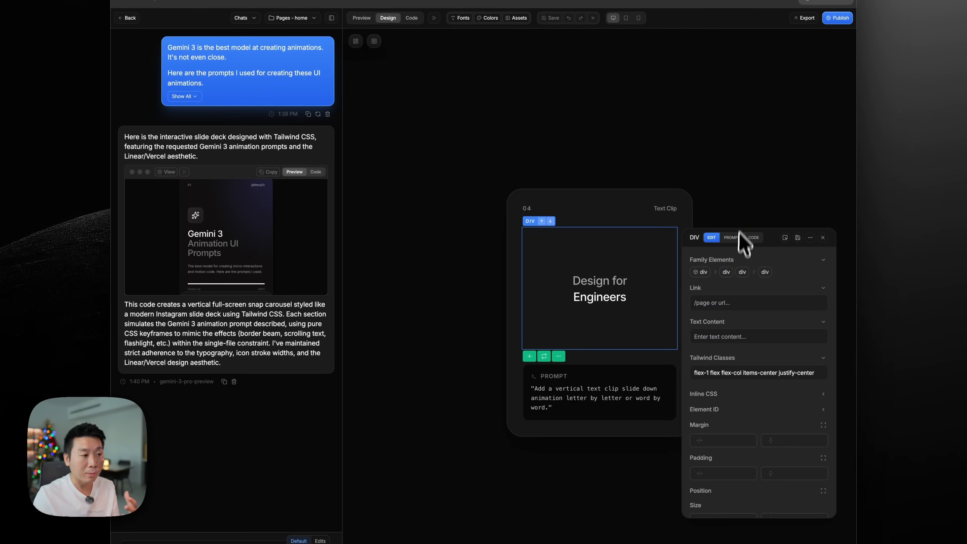
scroll(748, 229, down, 2)
click(608, 267)
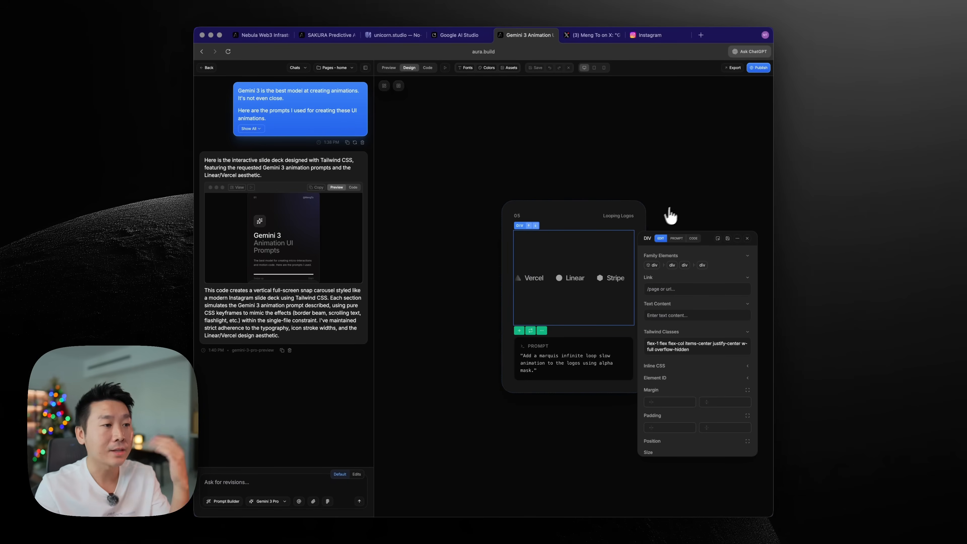
scroll(677, 214, down, 10)
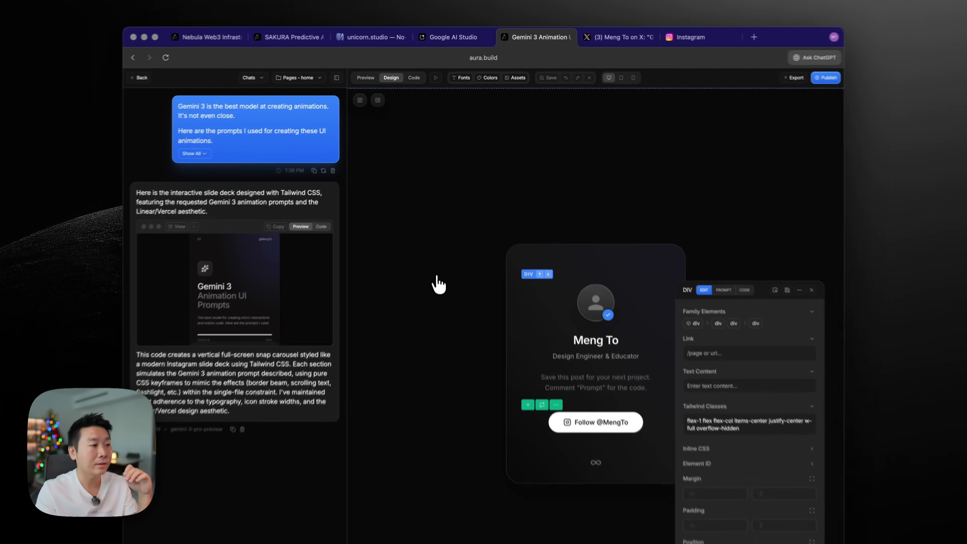
click(470, 218)
click(361, 80)
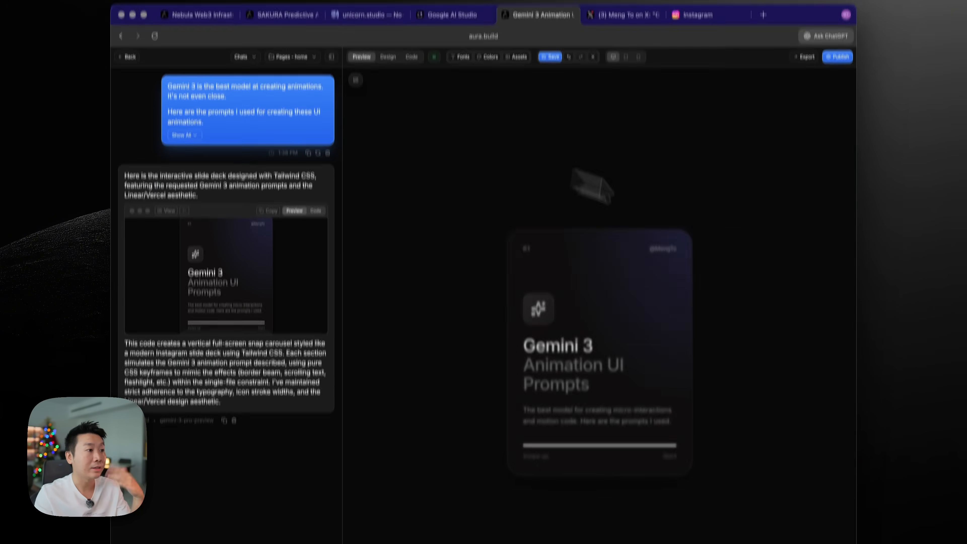
Browse the Aura home page to the Recently Featured templates and open the Web3 Finance Mastery Lab Template
scroll(800, 247, down, 2)
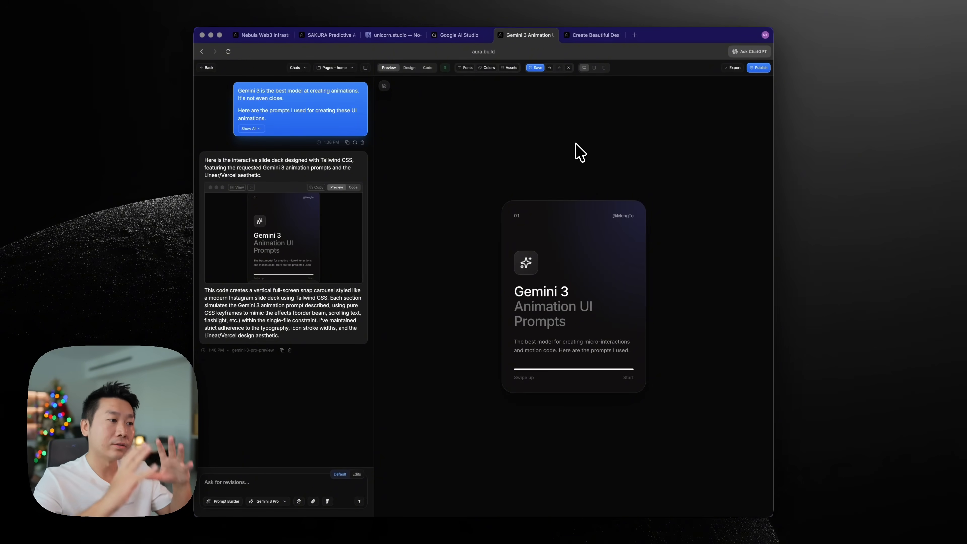
click(594, 35)
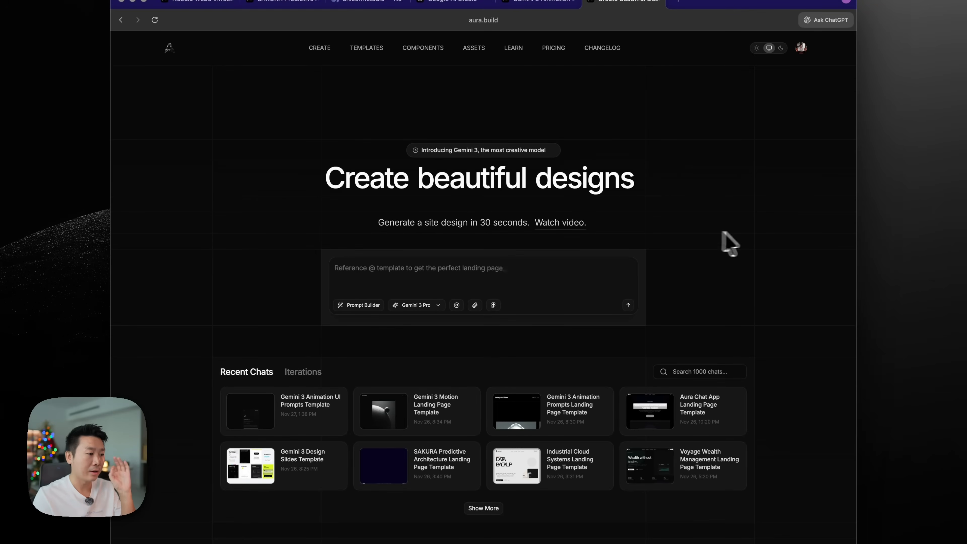
scroll(754, 244, down, 5)
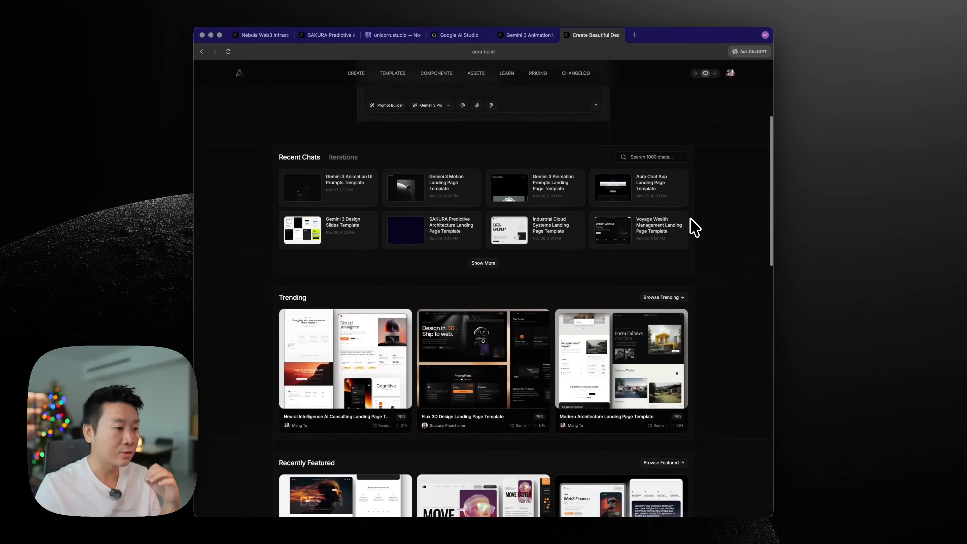
scroll(716, 224, down, 7)
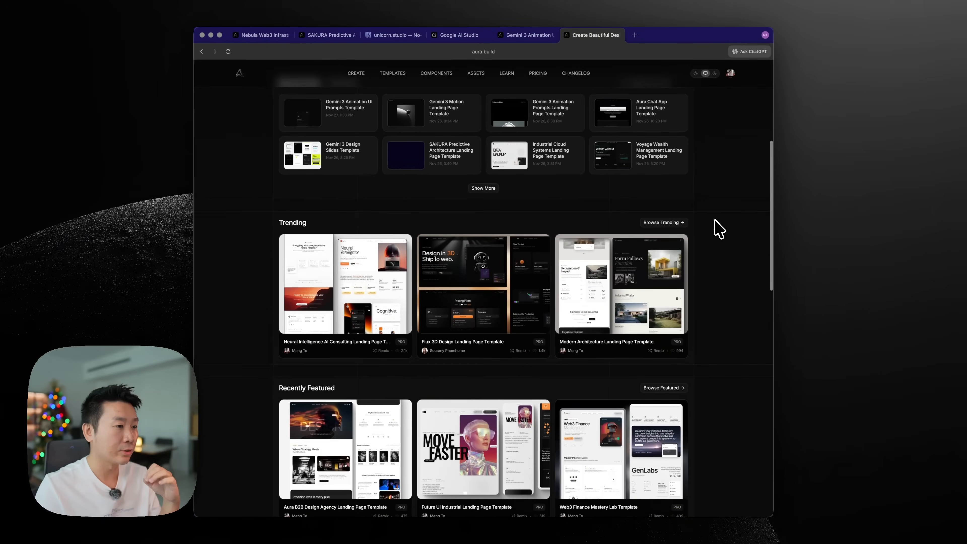
click(663, 263)
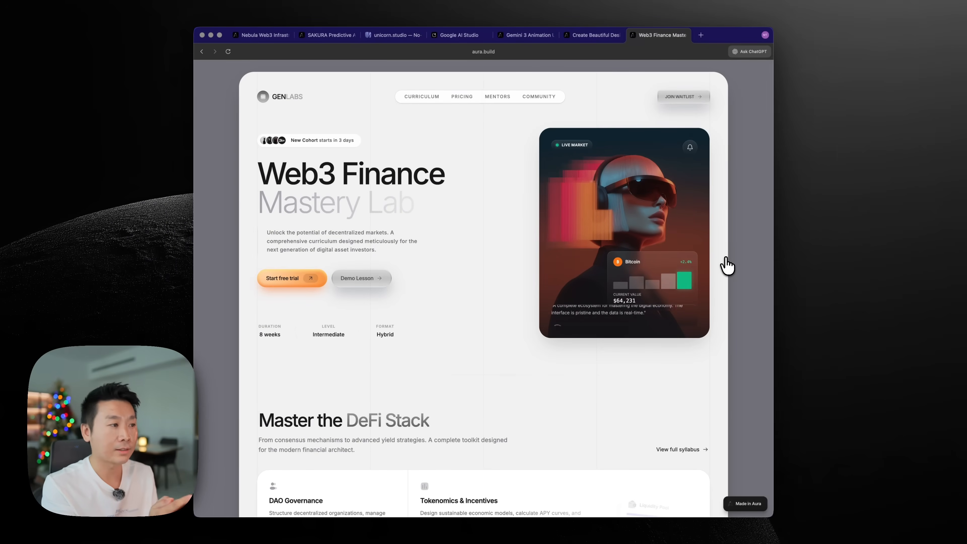
Examine the Web3 Finance Mastery Lab page from its hero through the DeFi Stack cards and phone banner to the footer
scroll(503, 294, down, 8)
scroll(486, 298, down, 10)
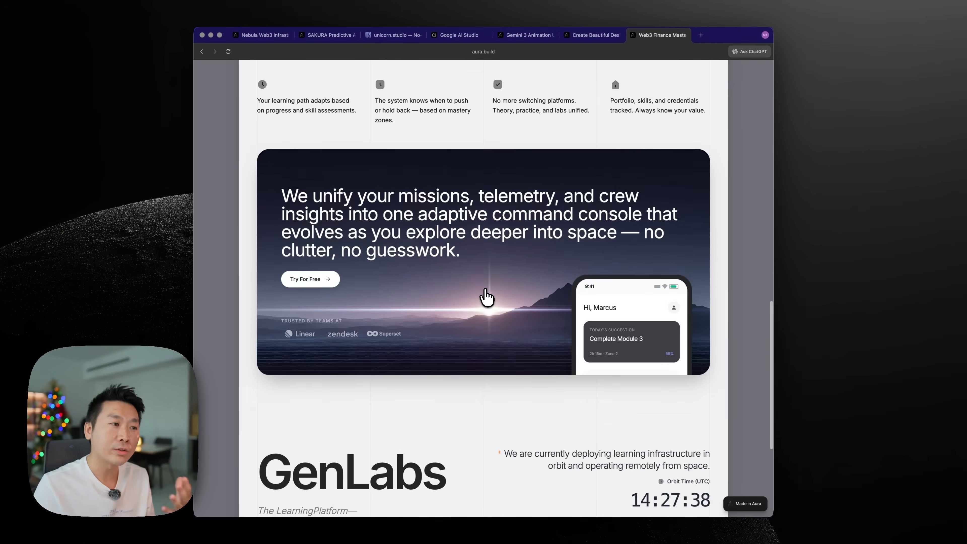
scroll(487, 297, up, 5)
scroll(487, 296, up, 15)
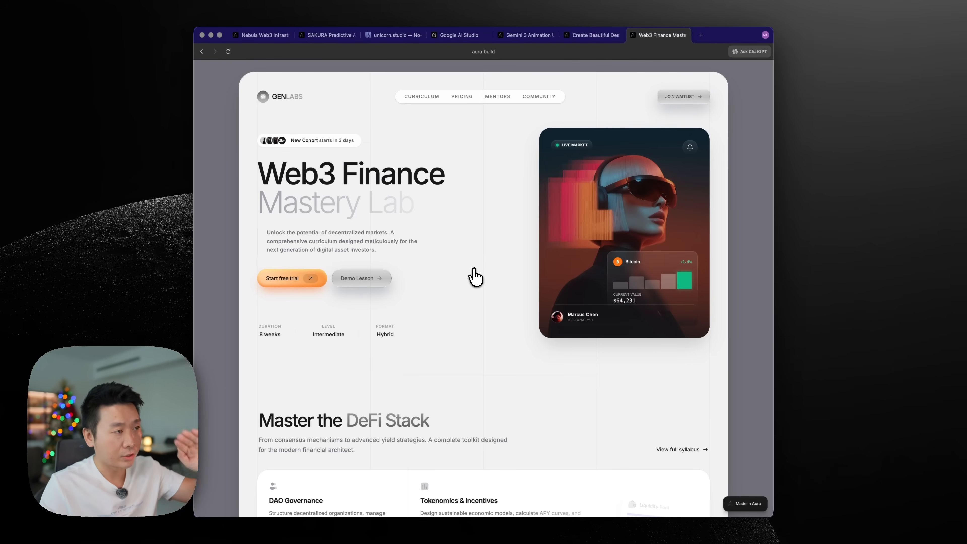
scroll(444, 292, down, 10)
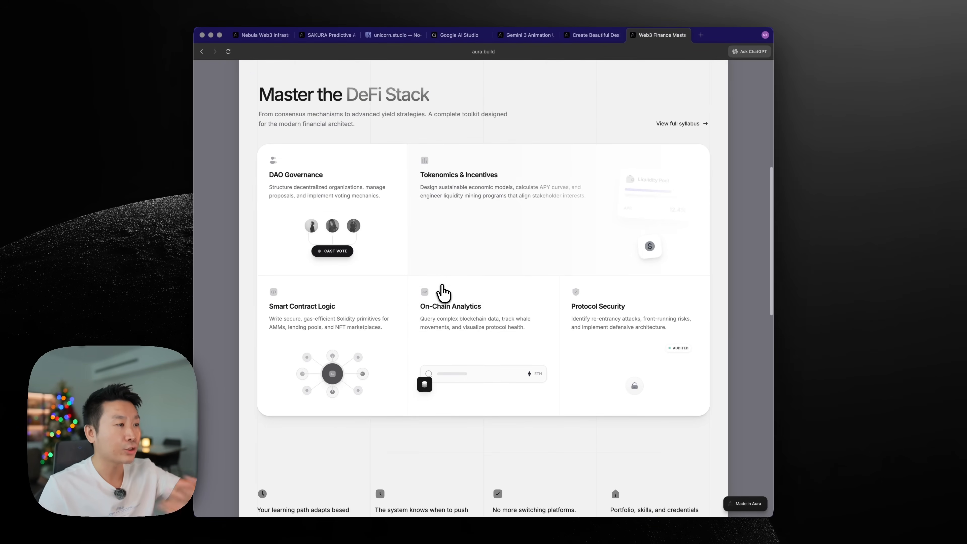
scroll(442, 292, down, 20)
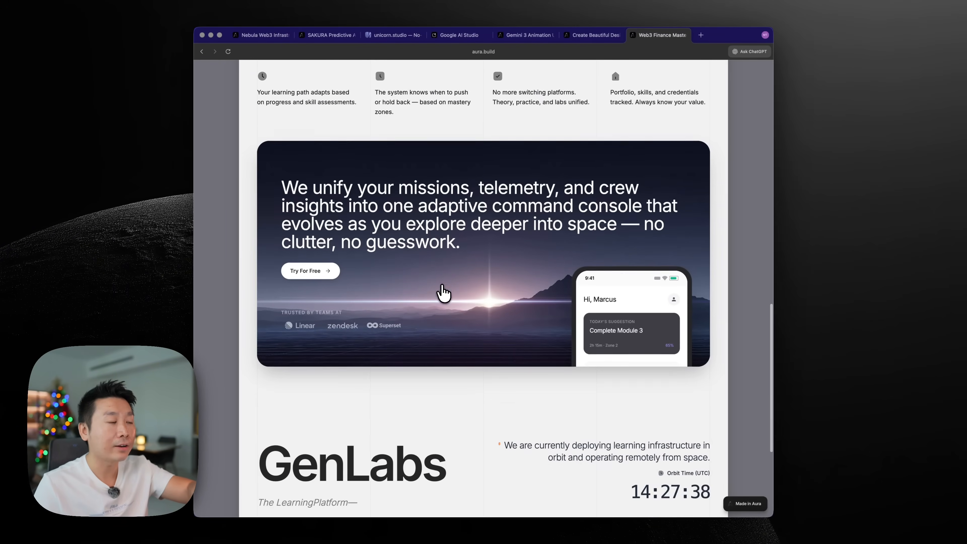
scroll(443, 292, down, 2)
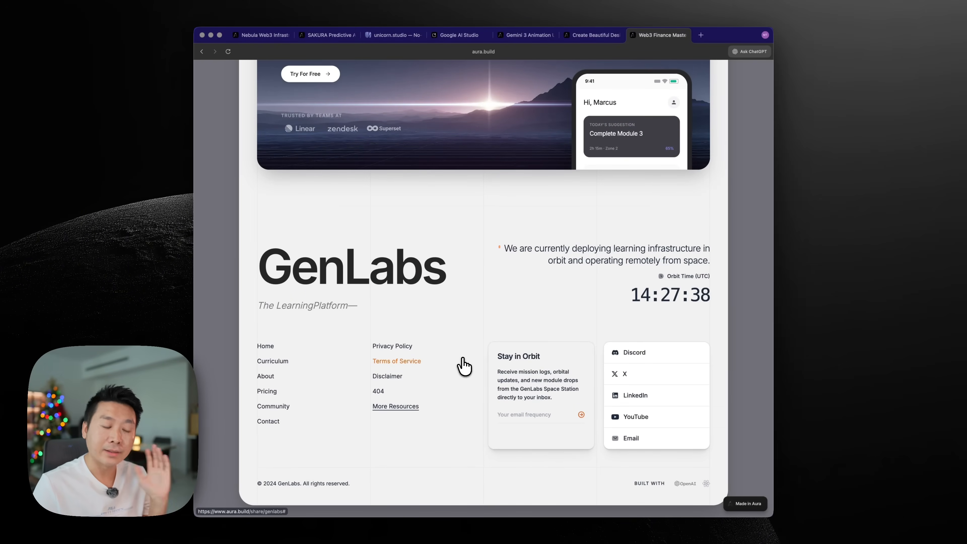
Copy the Web3 Finance Mastery Lab template's code to the clipboard
scroll(467, 365, up, 20)
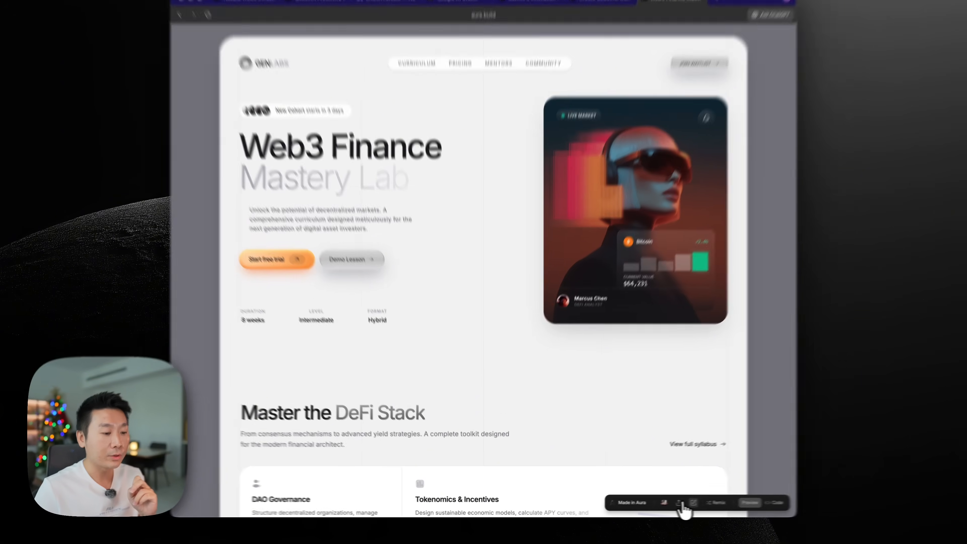
click(664, 503)
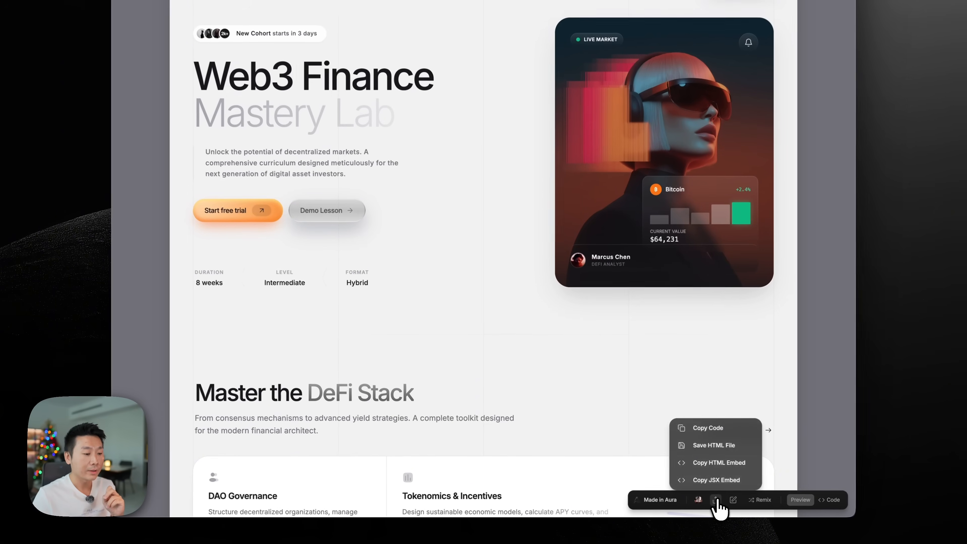
click(720, 429)
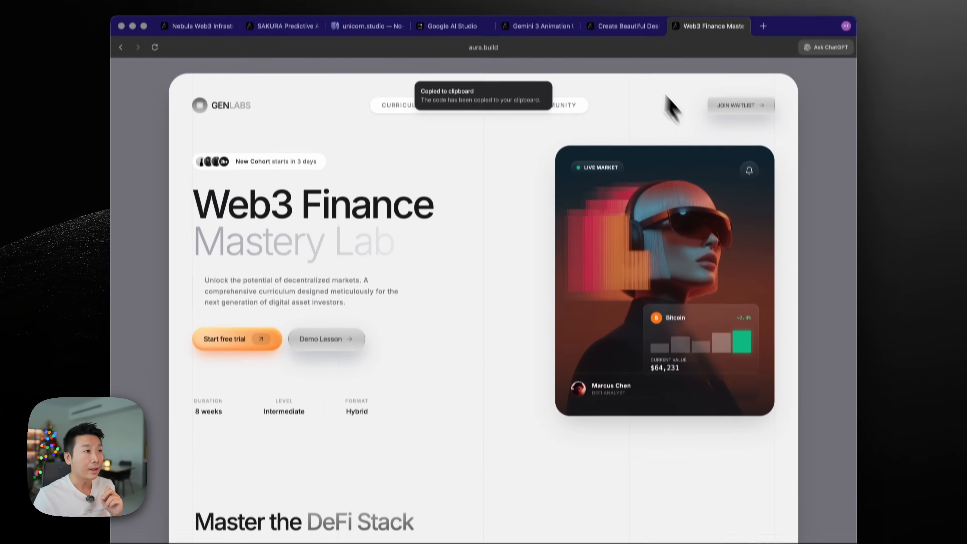
Switch to Google AI Studio and open a fresh Gemini 3 Pro Preview chat from its home page
click(624, 37)
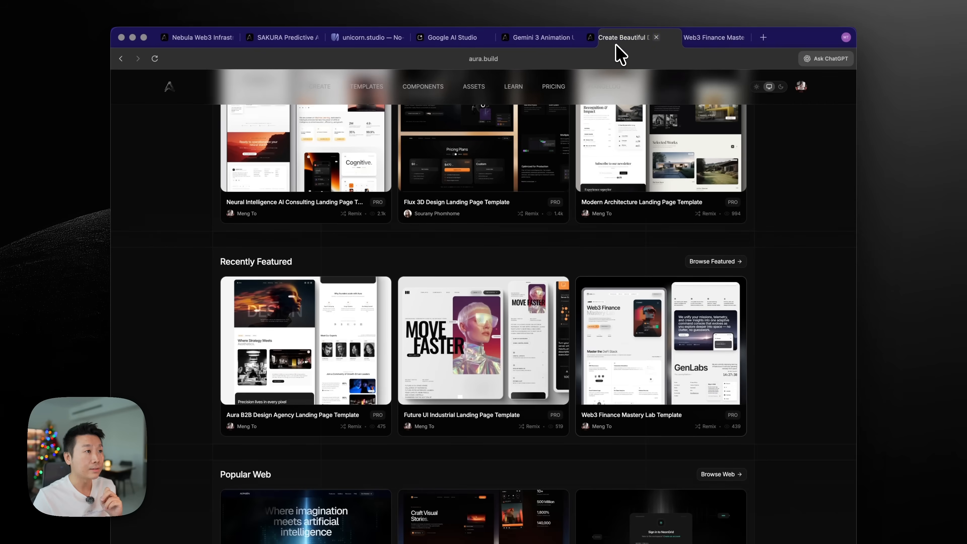
click(538, 42)
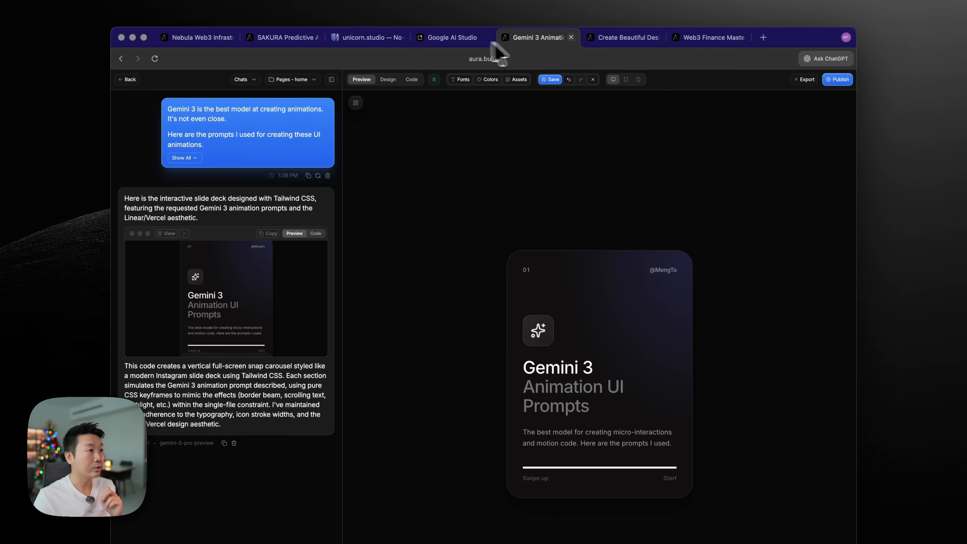
click(457, 38)
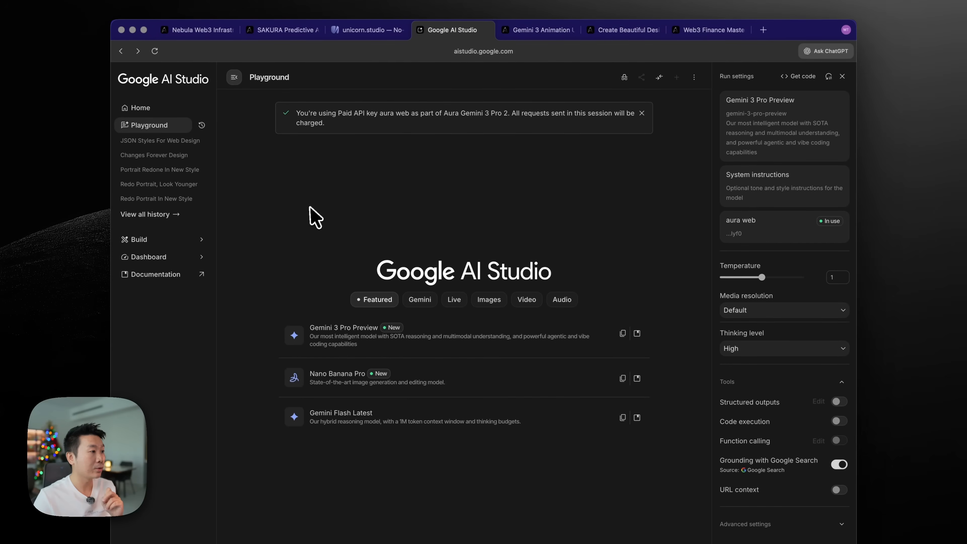
click(150, 126)
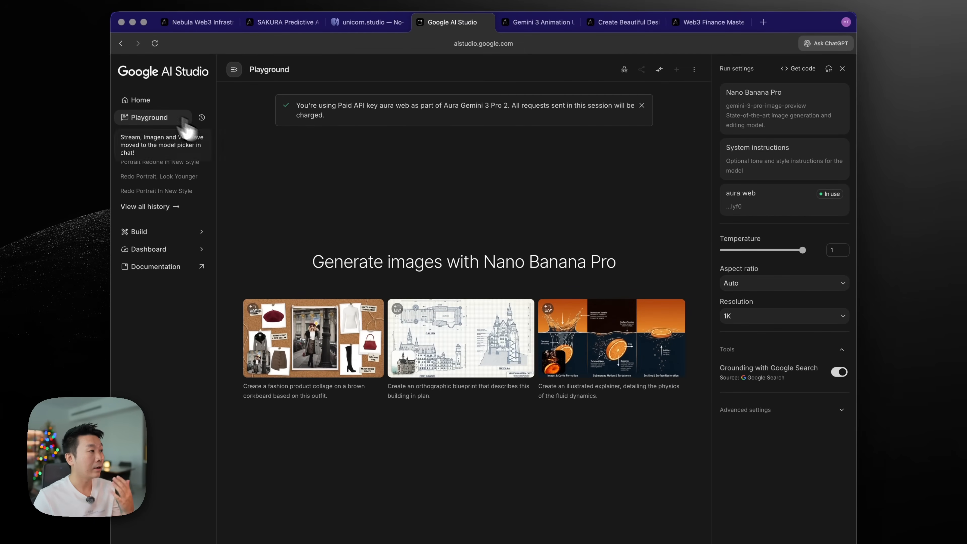
click(146, 82)
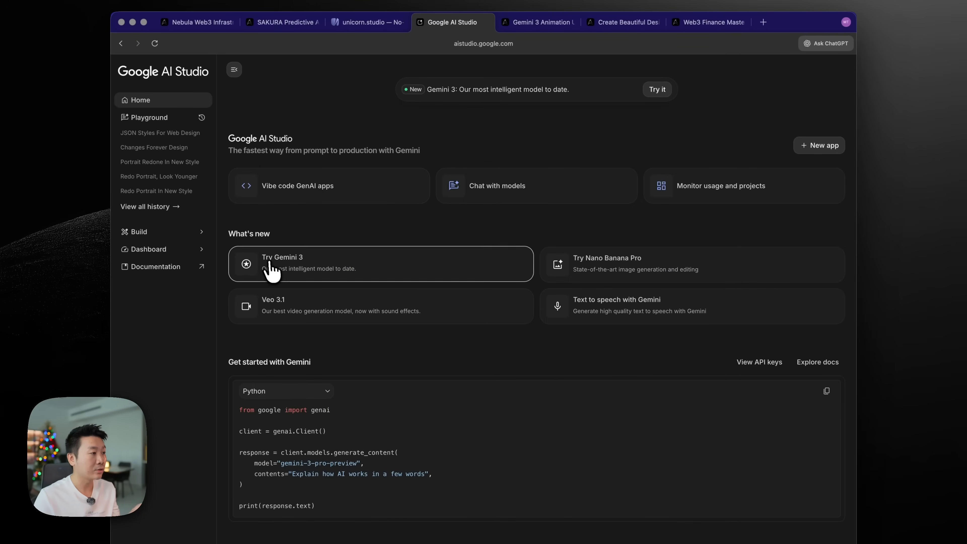
click(314, 268)
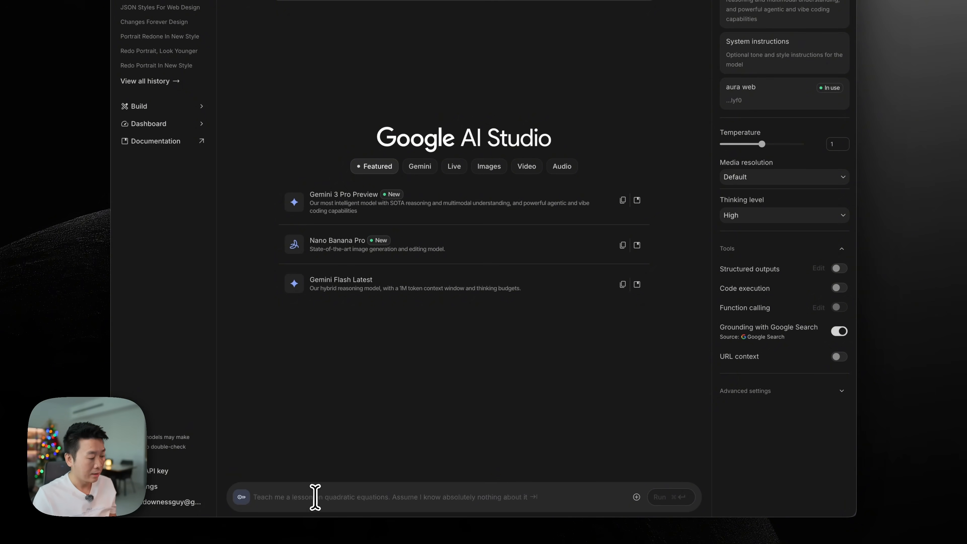
Paste the template code, append the request for its design styles in JSON format to apply on any design, and run the prompt
key(super+v)
scroll(324, 491, down, 10)
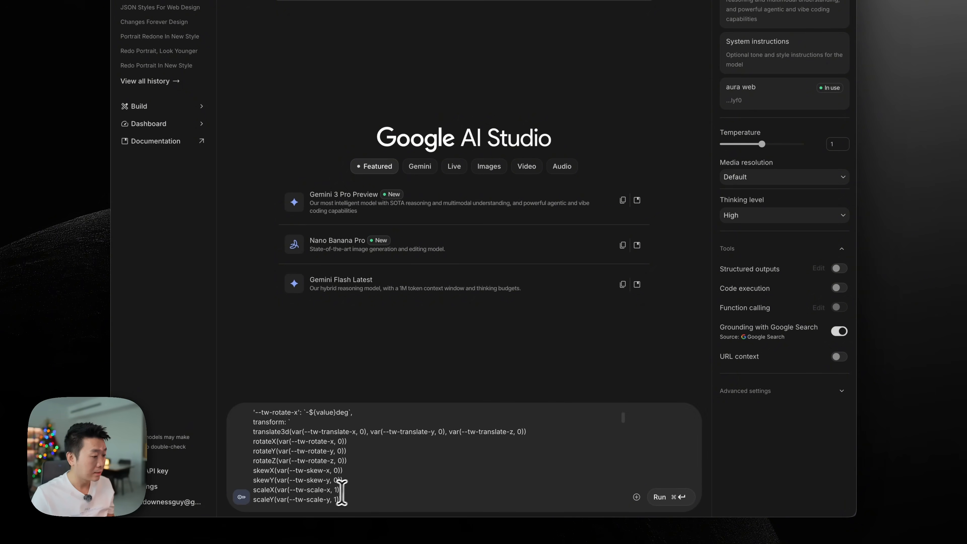
drag(622, 424, 616, 517)
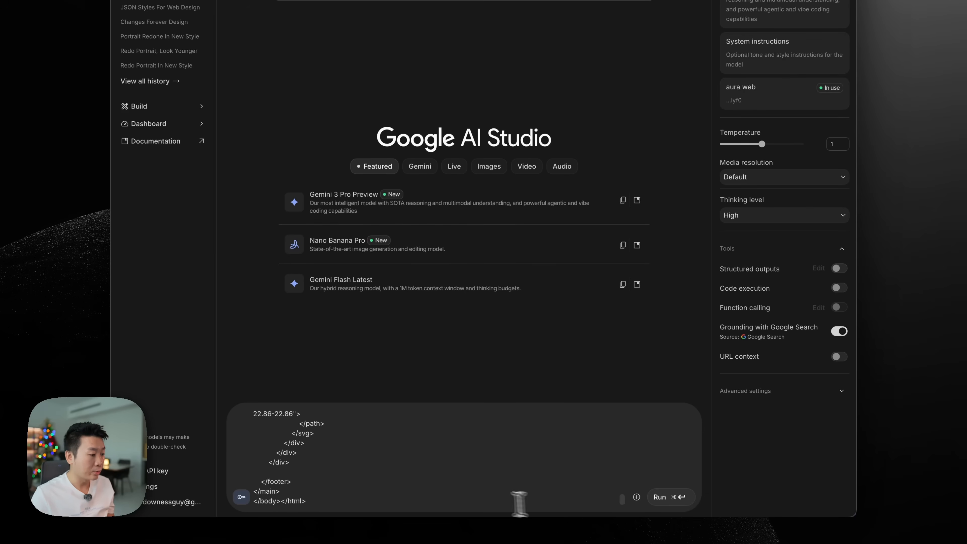
key(Return)
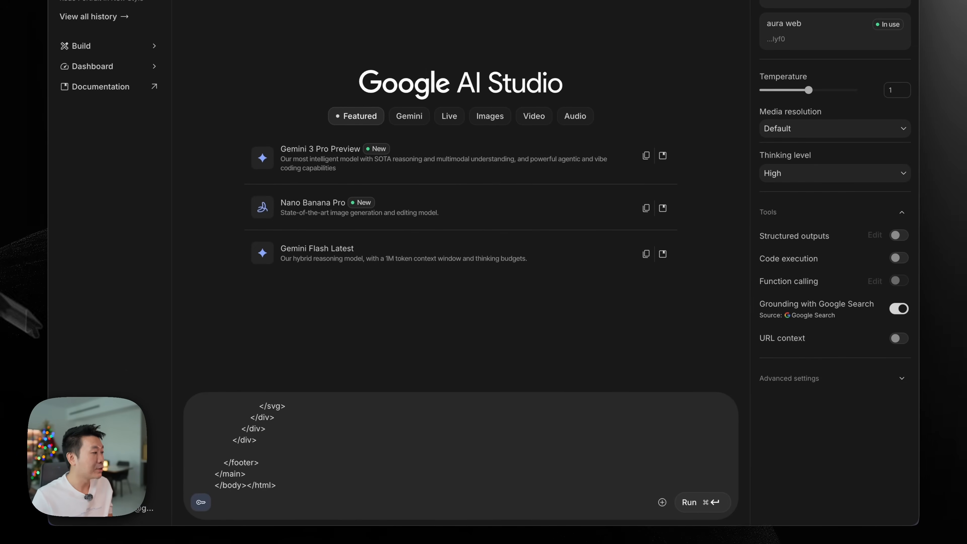
key(super+v)
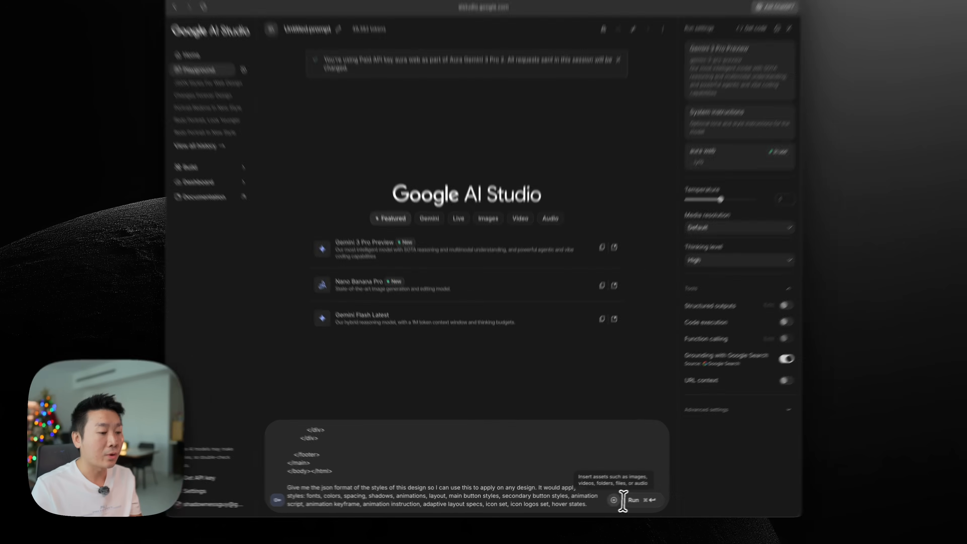
click(620, 502)
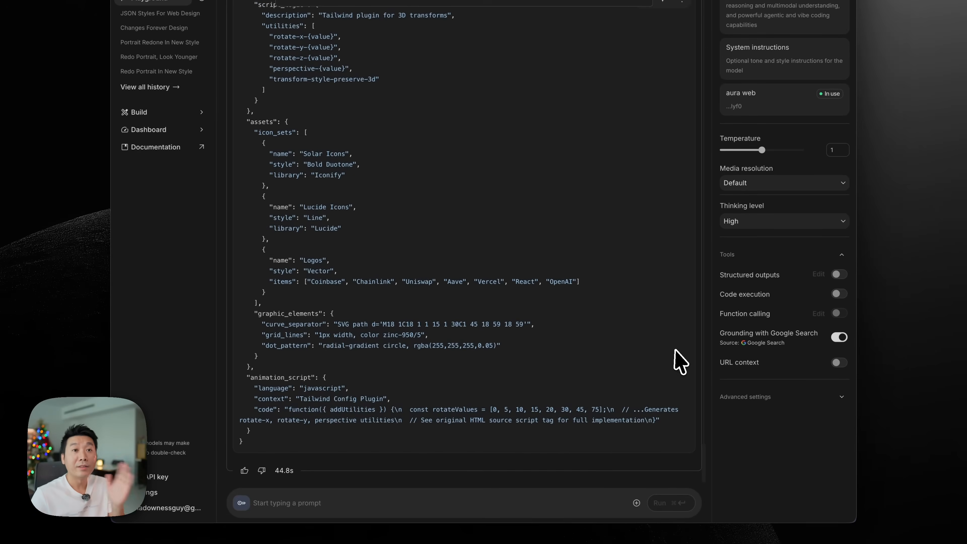
Review the generated JSON design system from its beginning and copy the whole code block
scroll(667, 356, up, 10)
scroll(667, 356, up, 15)
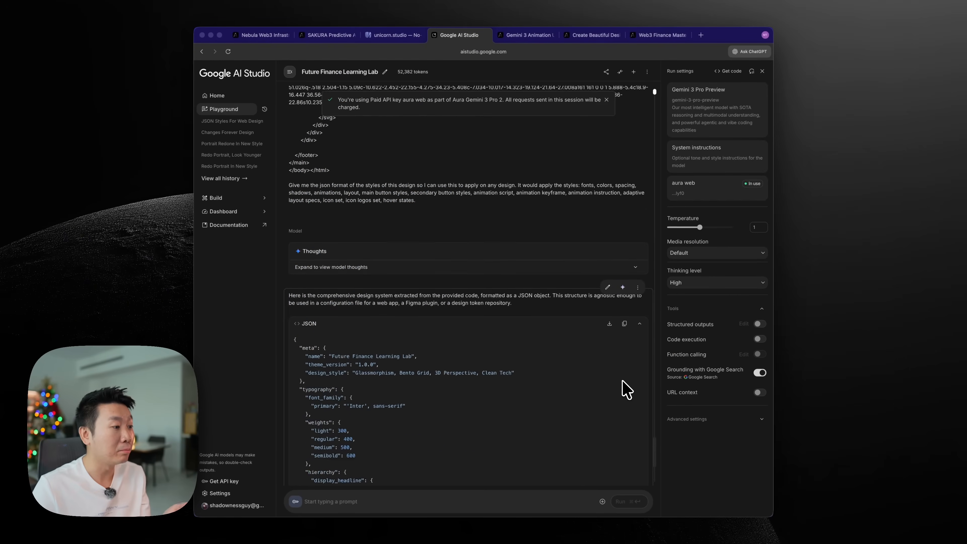
scroll(626, 388, down, 4)
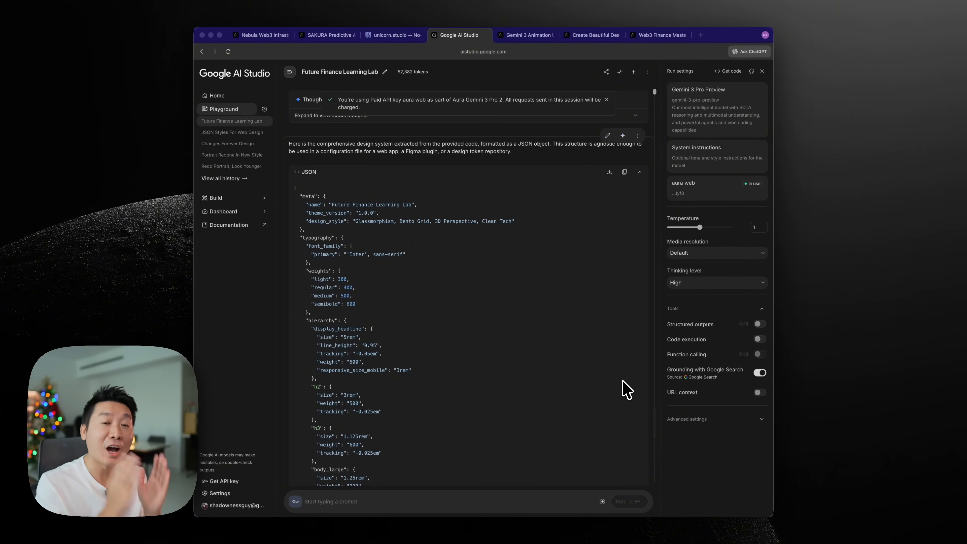
click(624, 172)
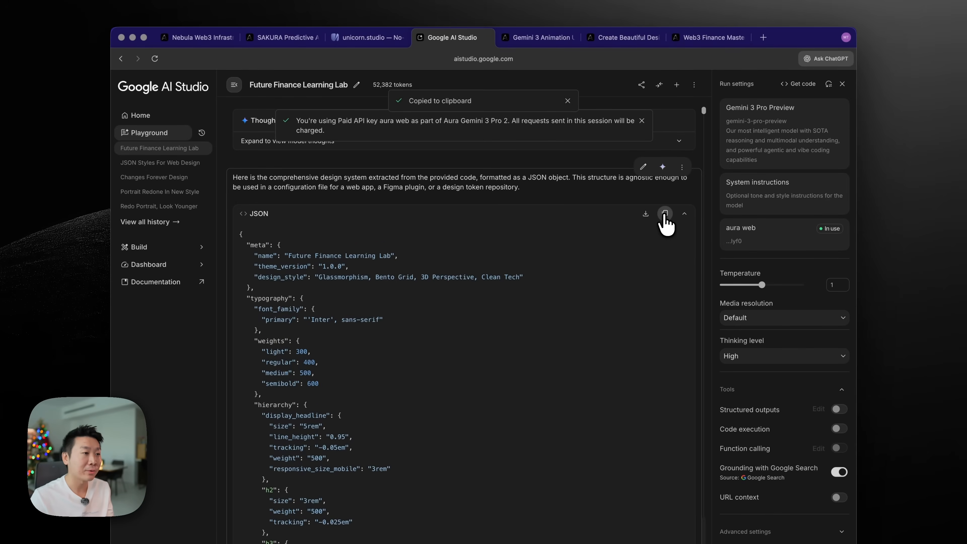
Return to the Gemini 3 Animation slides in Aura and submit the revision "Adapt to this style:" followed by the copied JSON
click(546, 40)
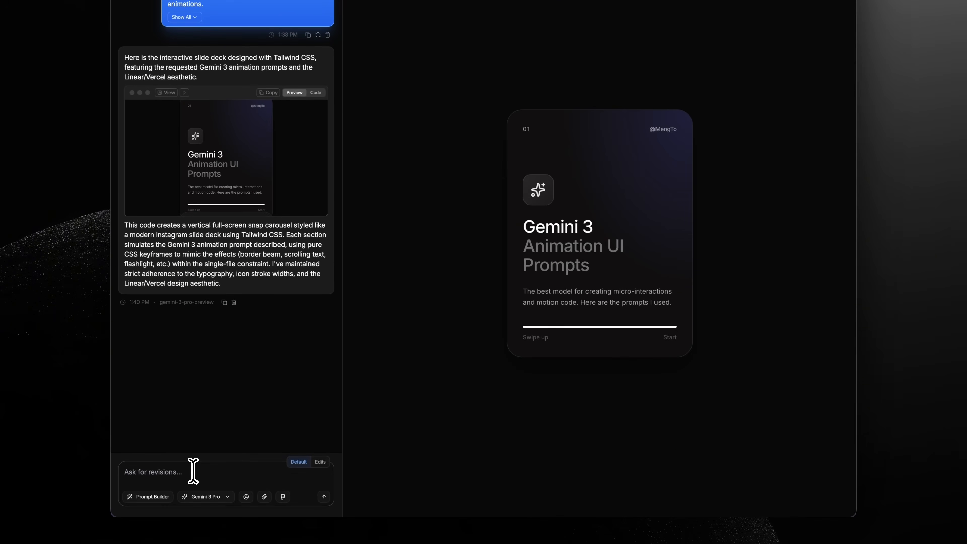
text(Adapt to this s)
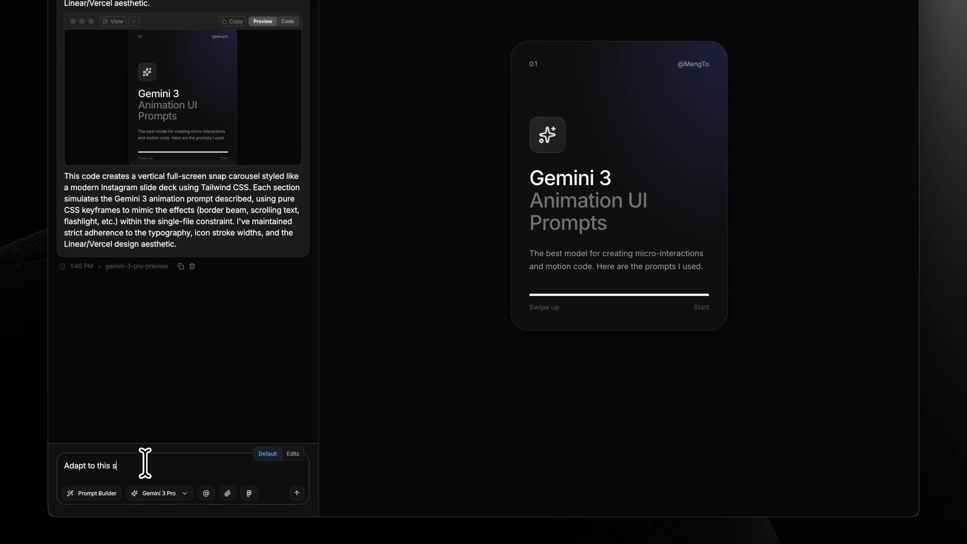
text(tyle:)
key(super+v)
key(Return)
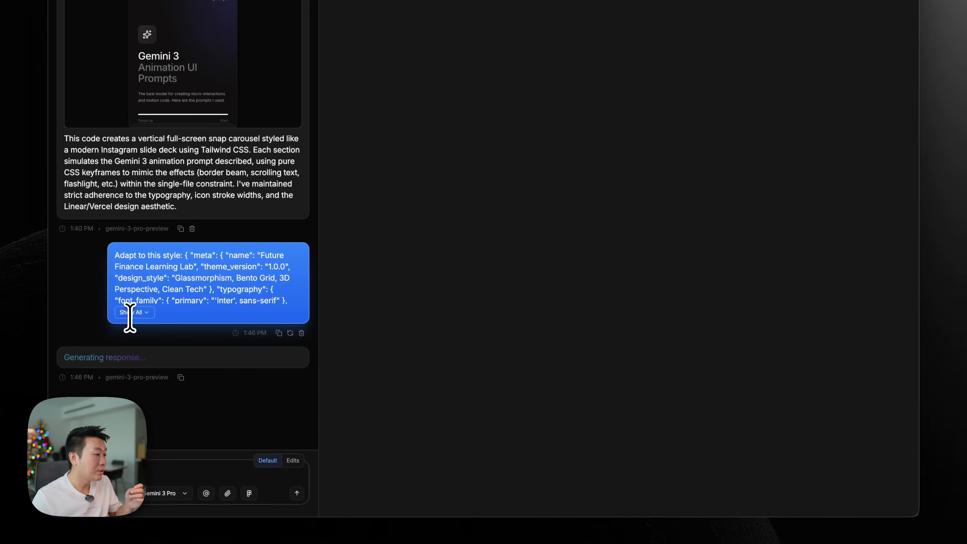
Return to Google AI Studio and examine the JSON's typography, palette, border radius, effects, button and card definitions
click(461, 38)
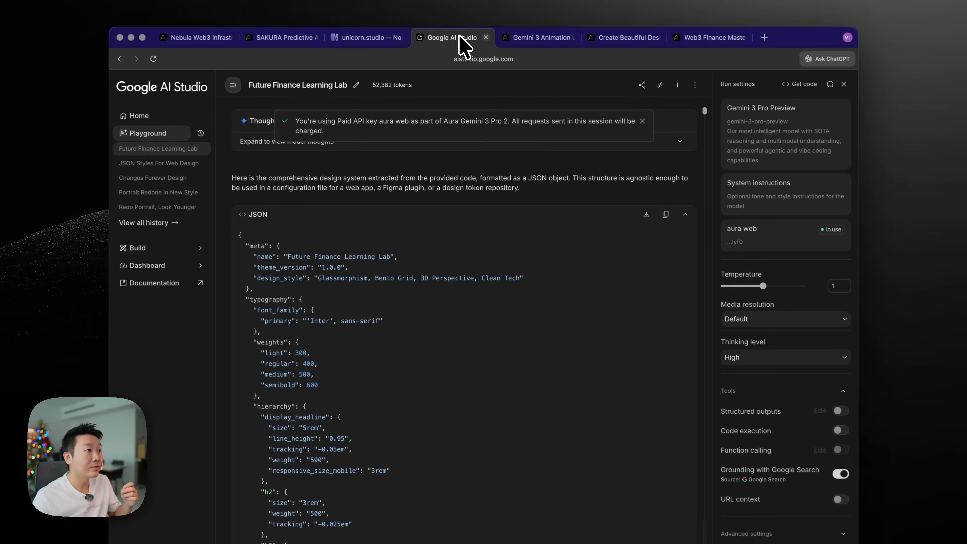
scroll(404, 409, down, 2)
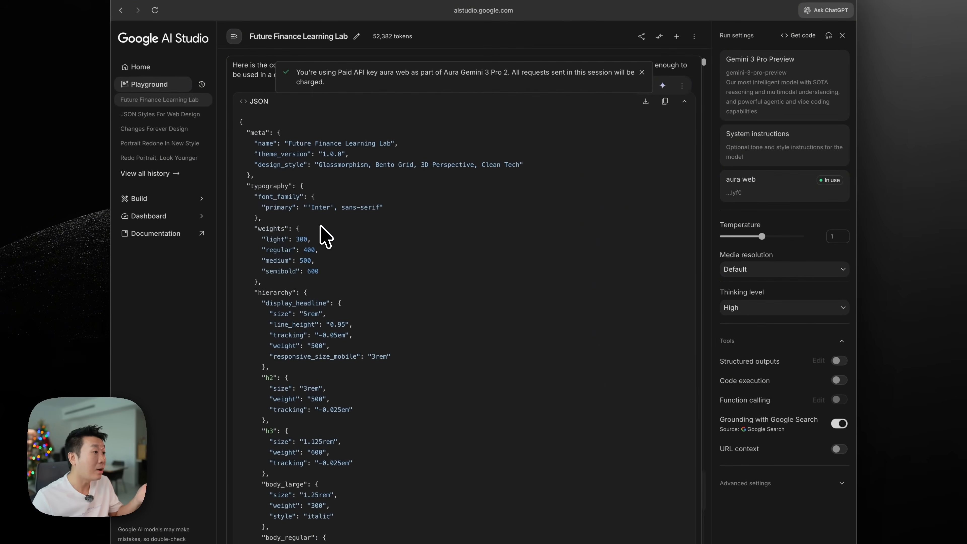
scroll(395, 244, down, 15)
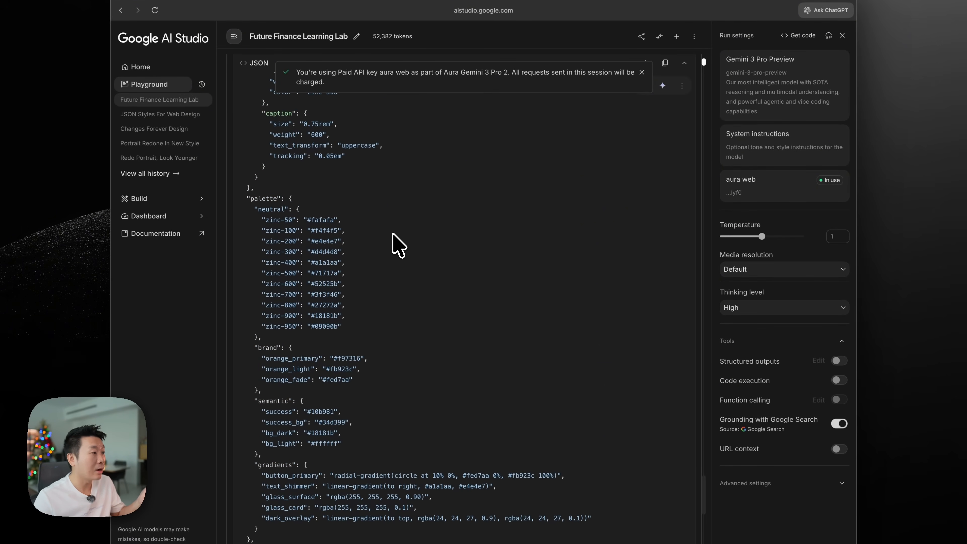
scroll(415, 261, down, 12)
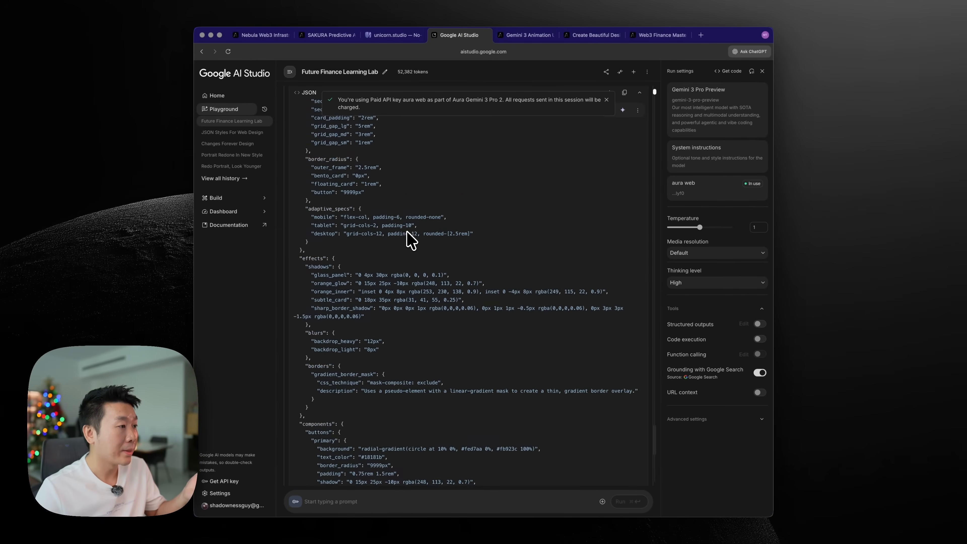
scroll(407, 231, down, 10)
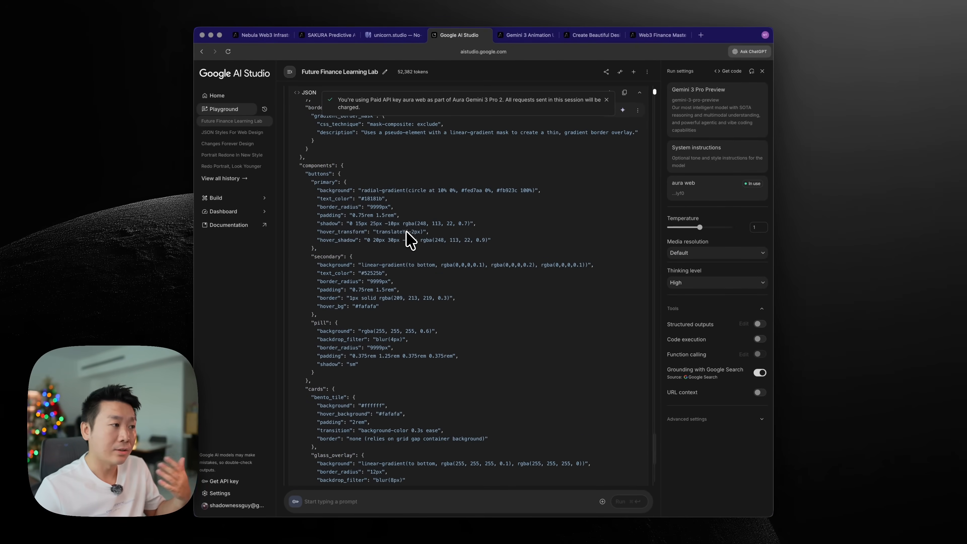
Check the remaining JSON down to its end, return to the Aura slides and preview the dark Future Finance version
scroll(409, 239, down, 15)
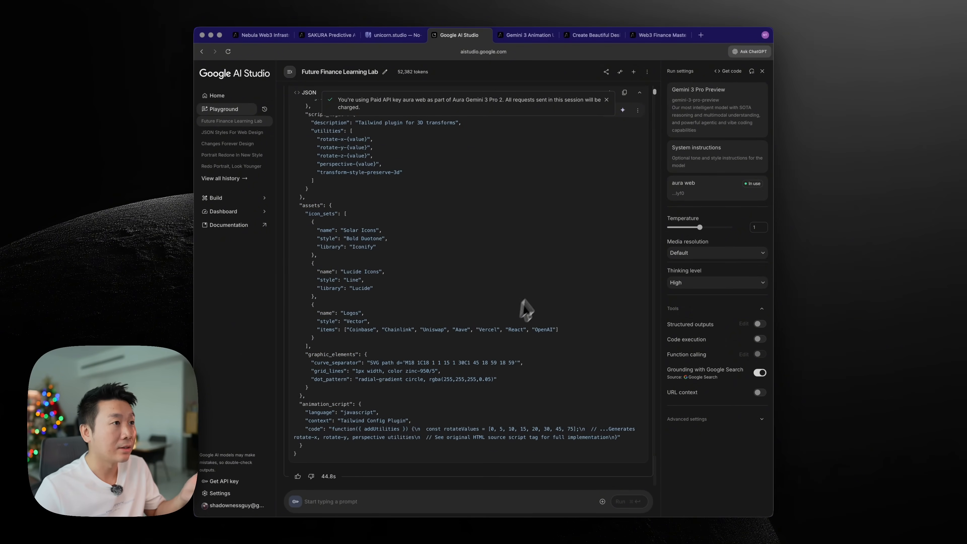
click(525, 38)
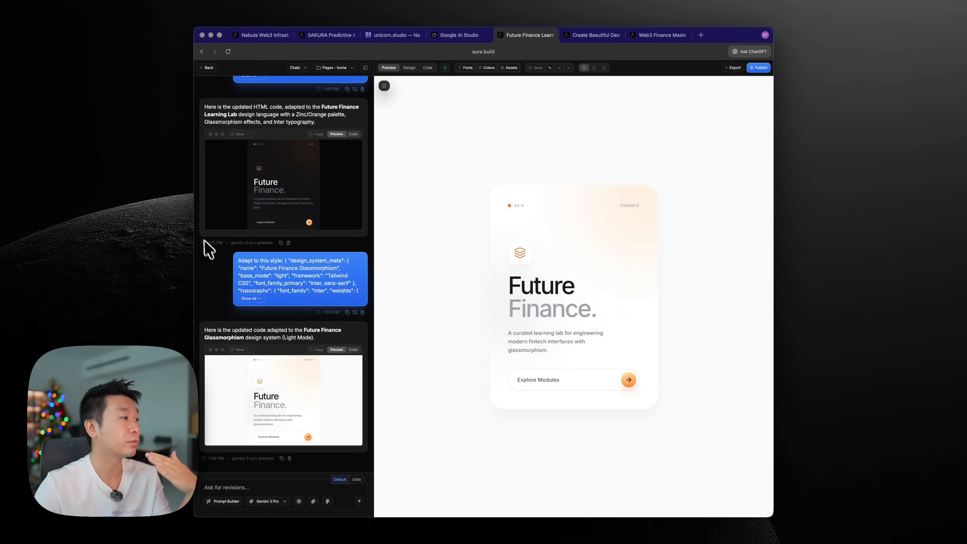
scroll(205, 242, up, 2)
click(238, 202)
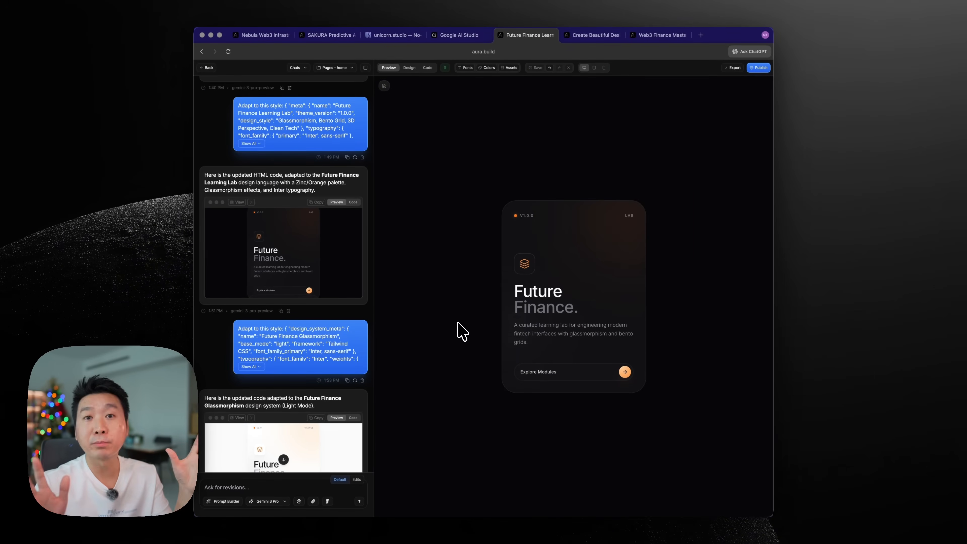
scroll(470, 307, down, 3)
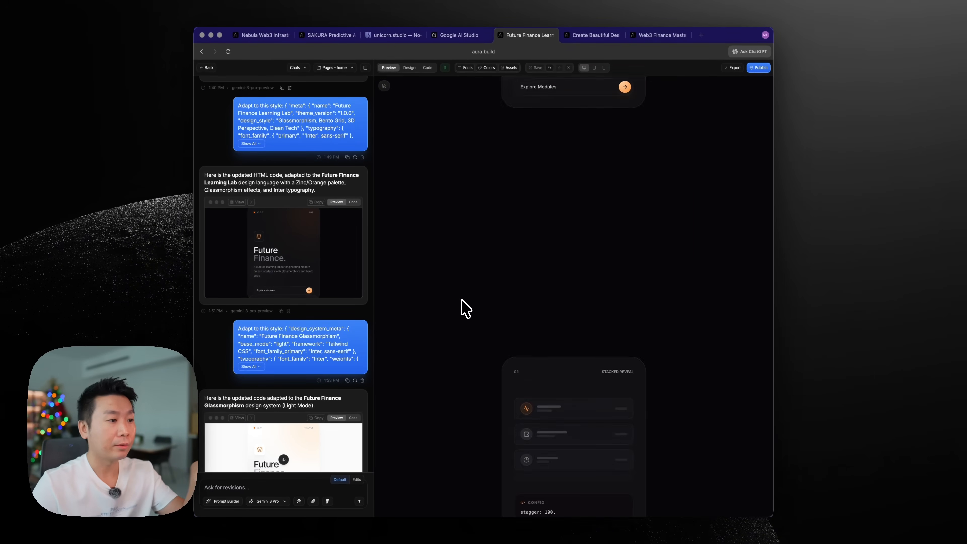
scroll(223, 168, up, 4)
scroll(223, 168, up, 5)
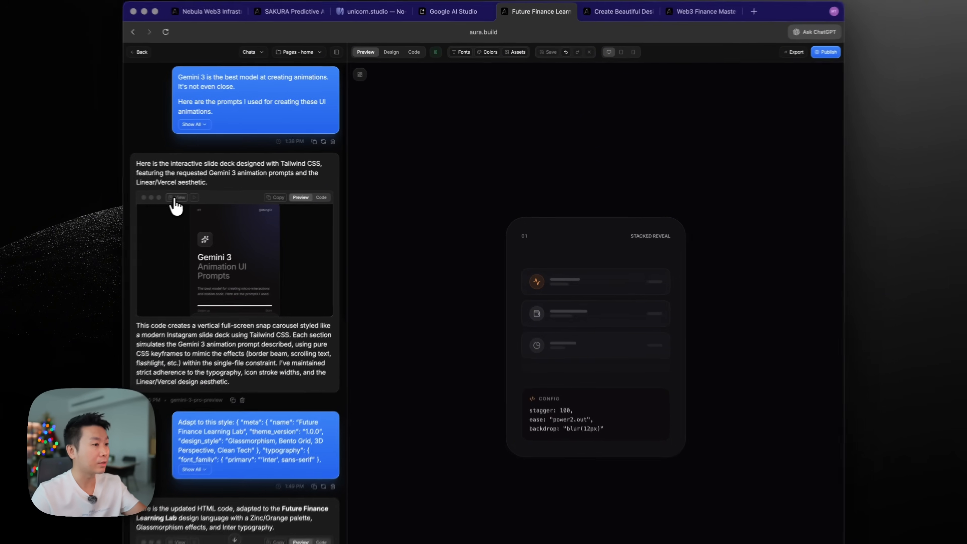
Preview the original Gemini 3 Animation UI Prompts version and look through its slides up to Content Rotation
click(239, 184)
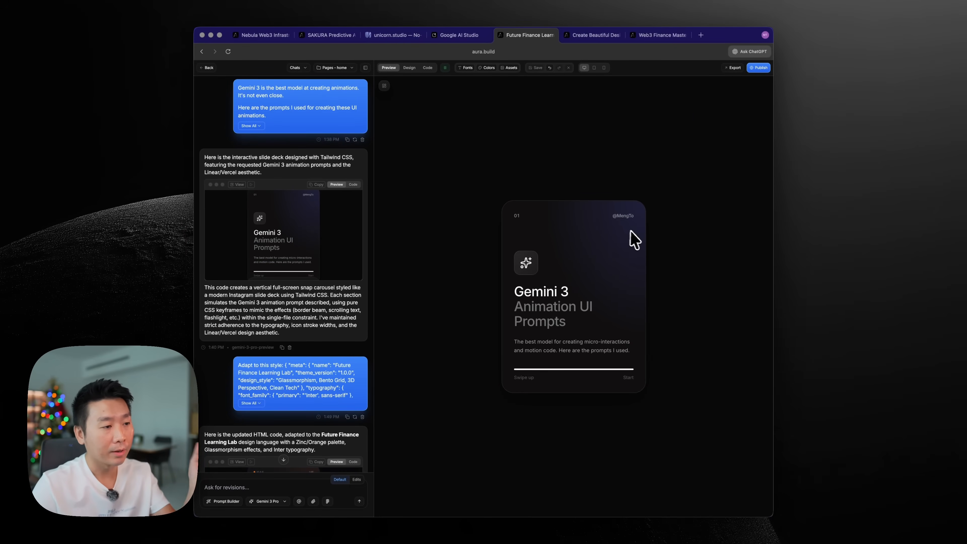
scroll(640, 245, down, 10)
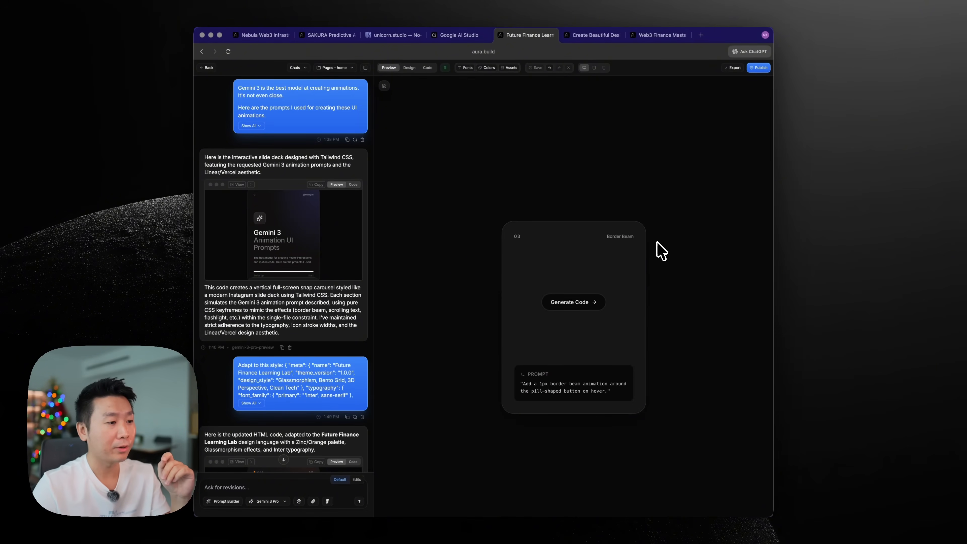
scroll(660, 249, down, 6)
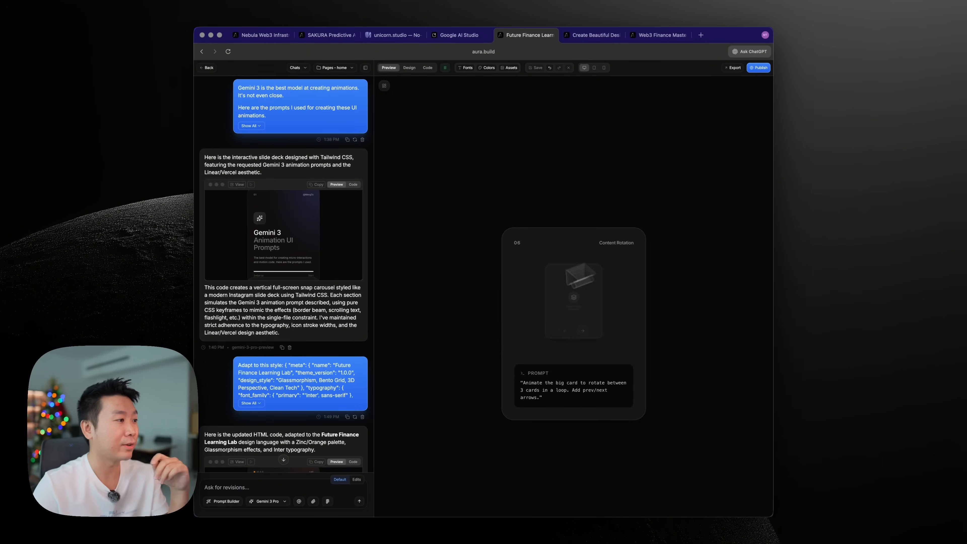
scroll(228, 389, down, 5)
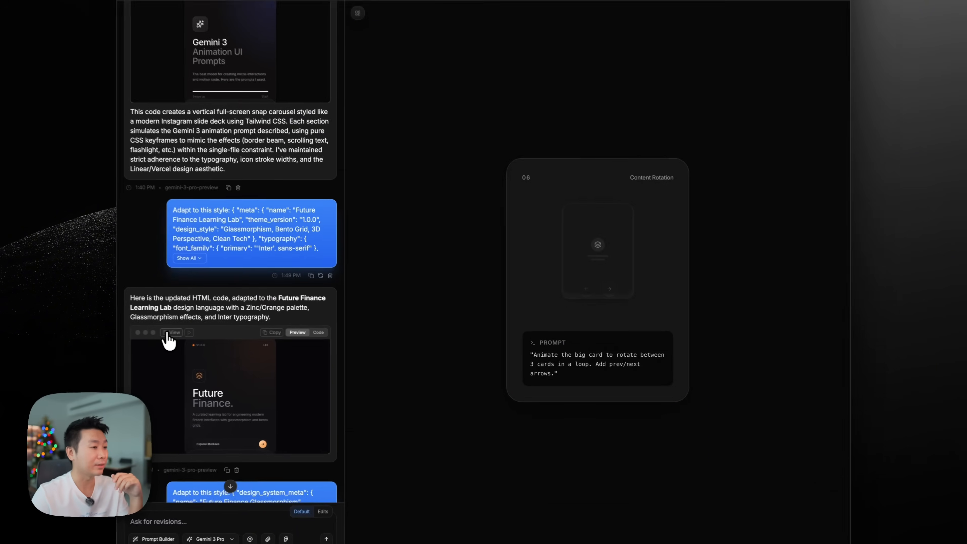
Preview the dark Future Finance version again and examine its restyled slides from Stacked Reveal to Spotlight
click(223, 339)
scroll(416, 287, down, 3)
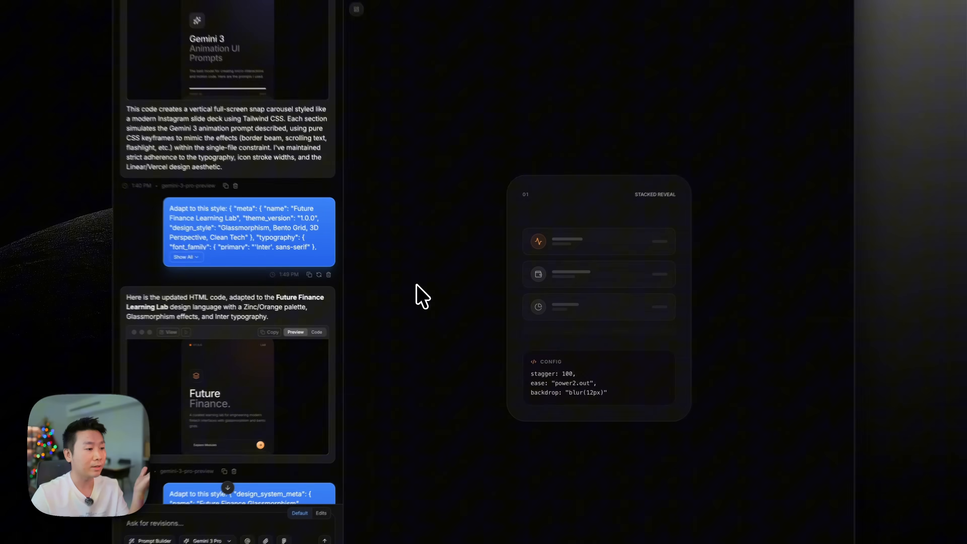
scroll(416, 287, down, 6)
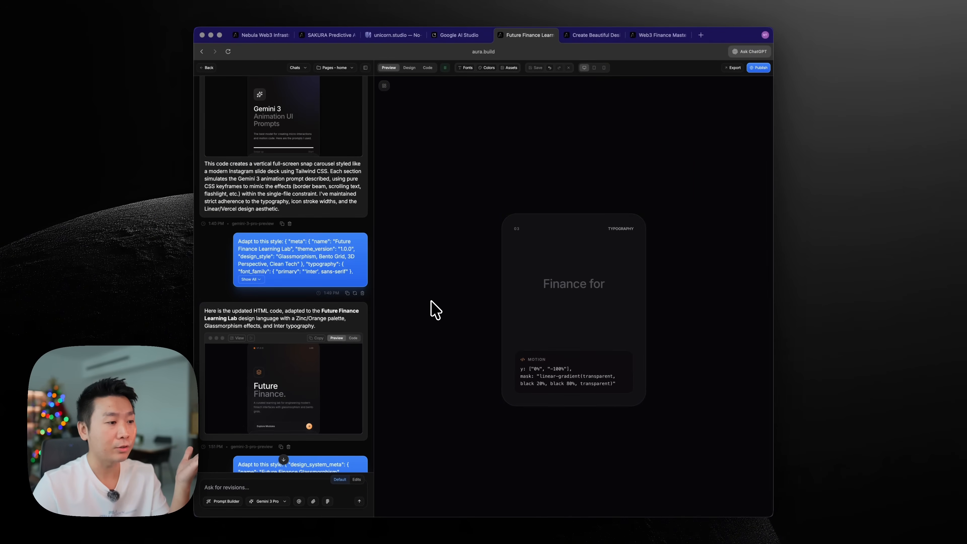
scroll(432, 301, down, 3)
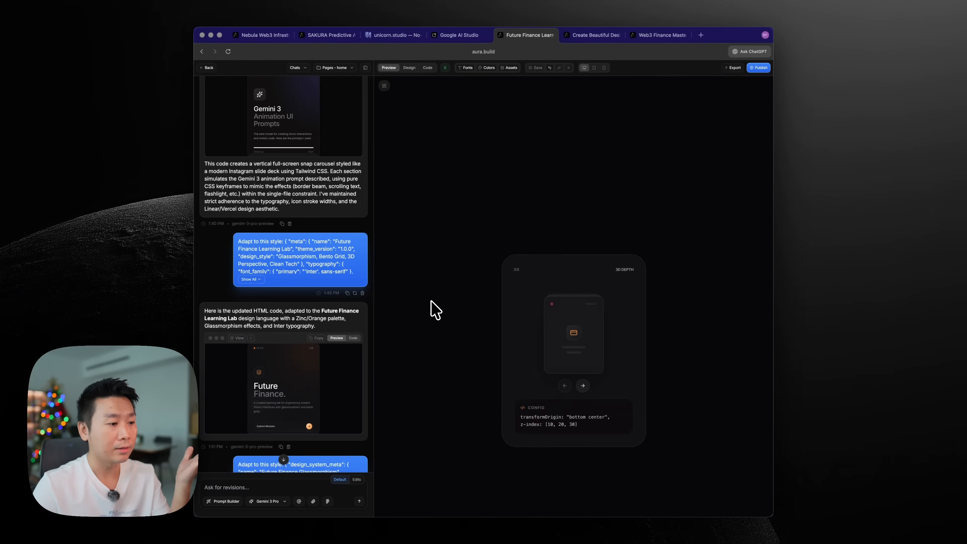
scroll(441, 310, down, 3)
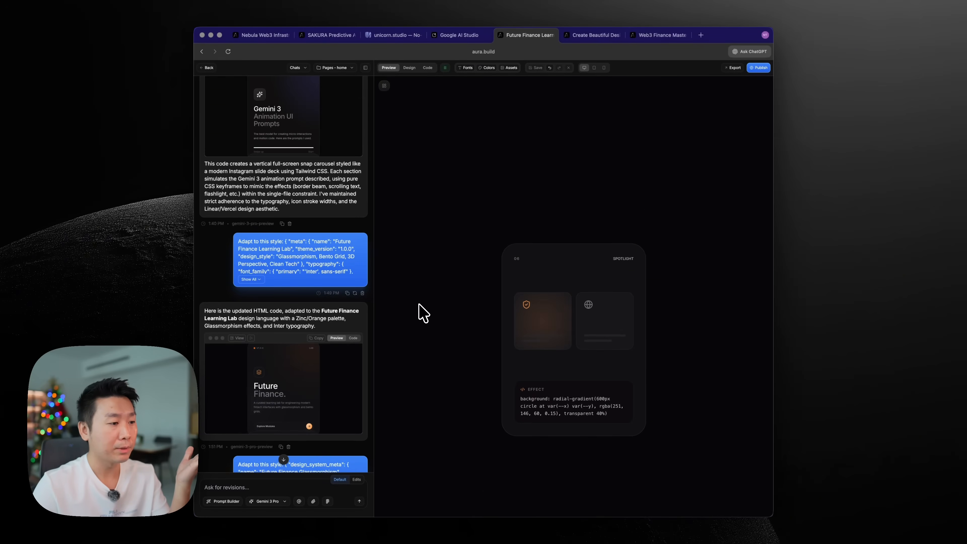
scroll(214, 316, down, 6)
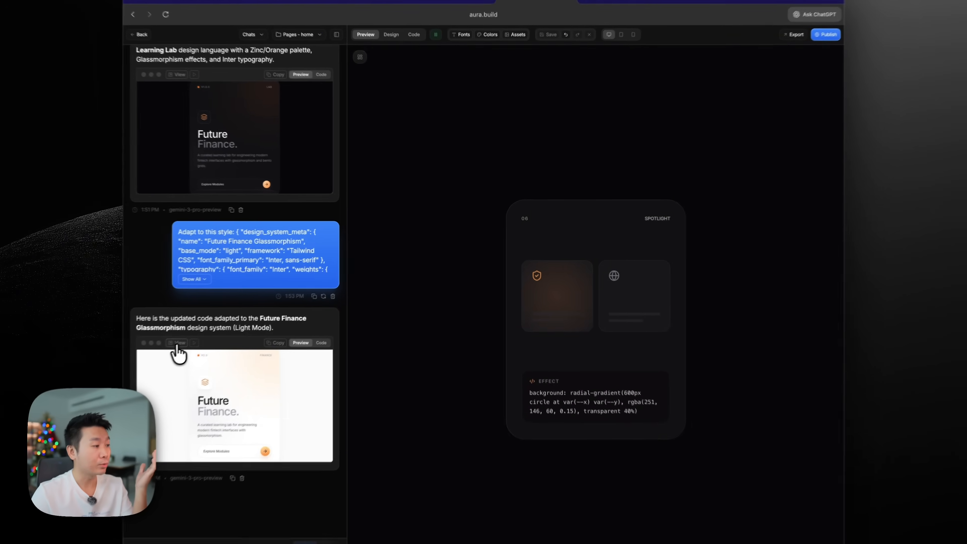
Compare the light Future Finance Glassmorphism version with the dark one, ending on the light version's cover card
click(239, 315)
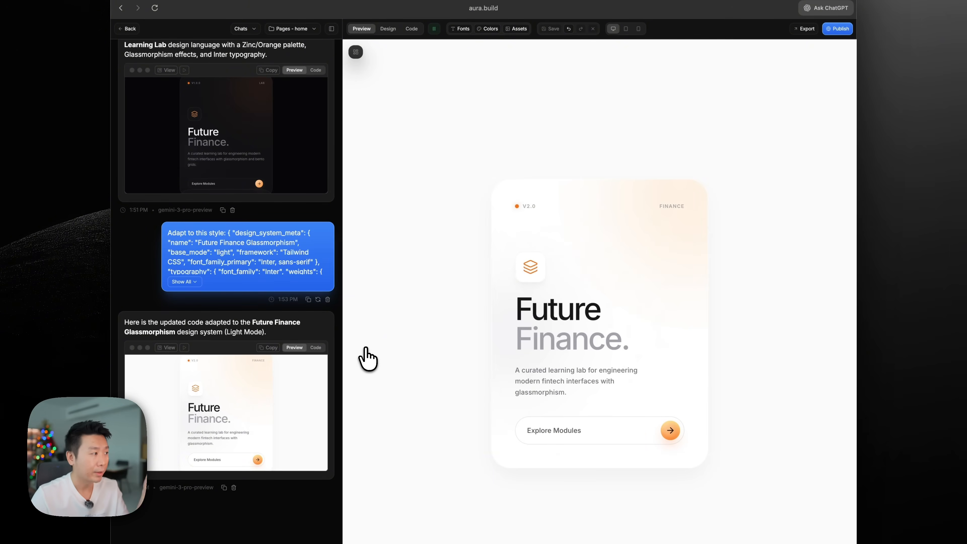
click(166, 69)
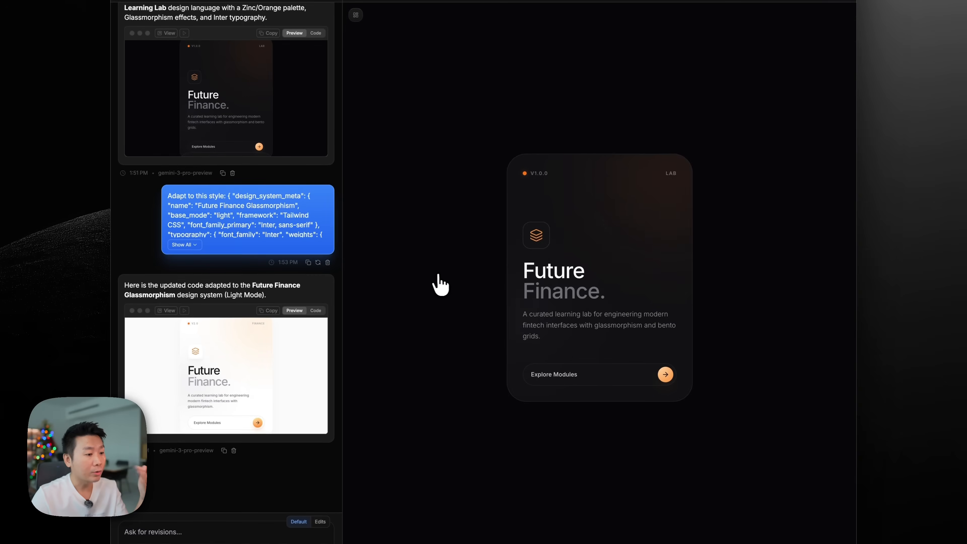
scroll(440, 283, down, 10)
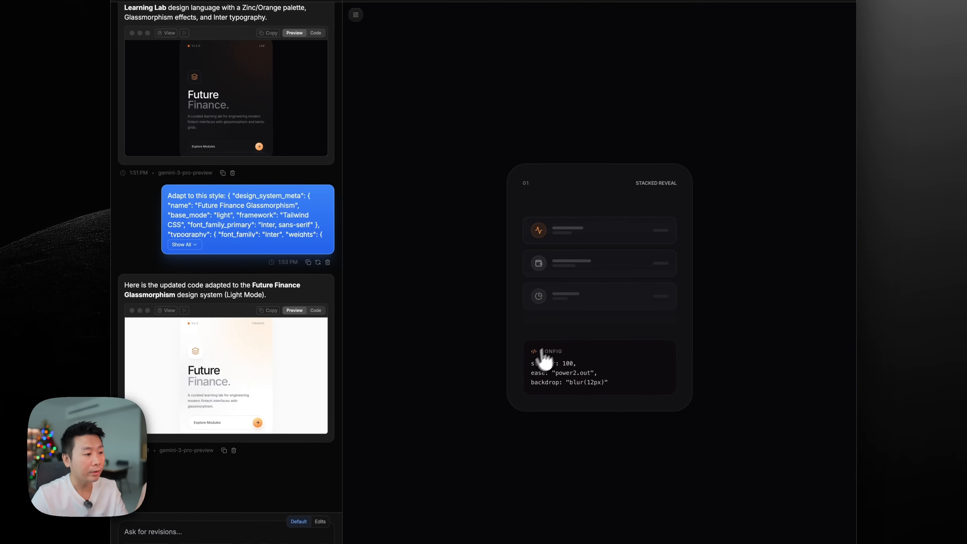
scroll(430, 356, up, 10)
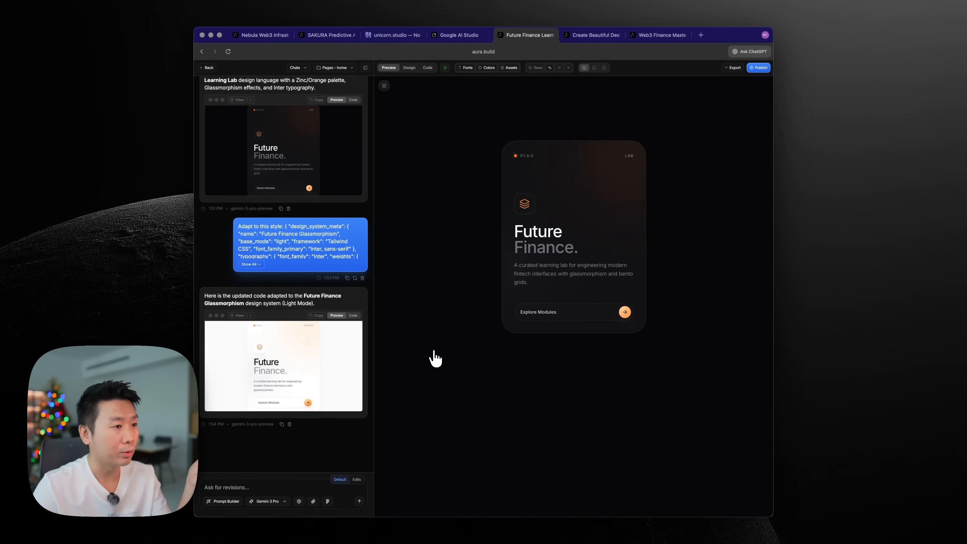
click(237, 315)
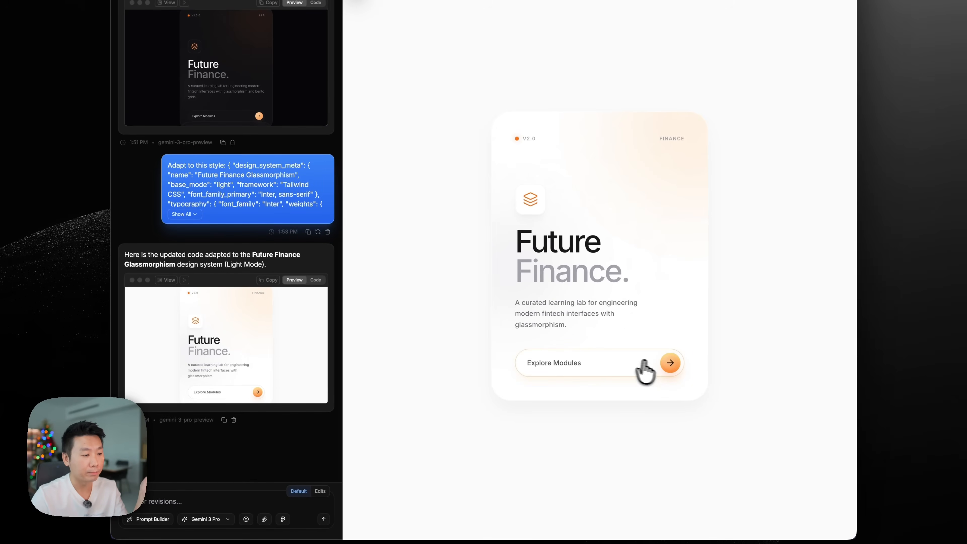
click(581, 365)
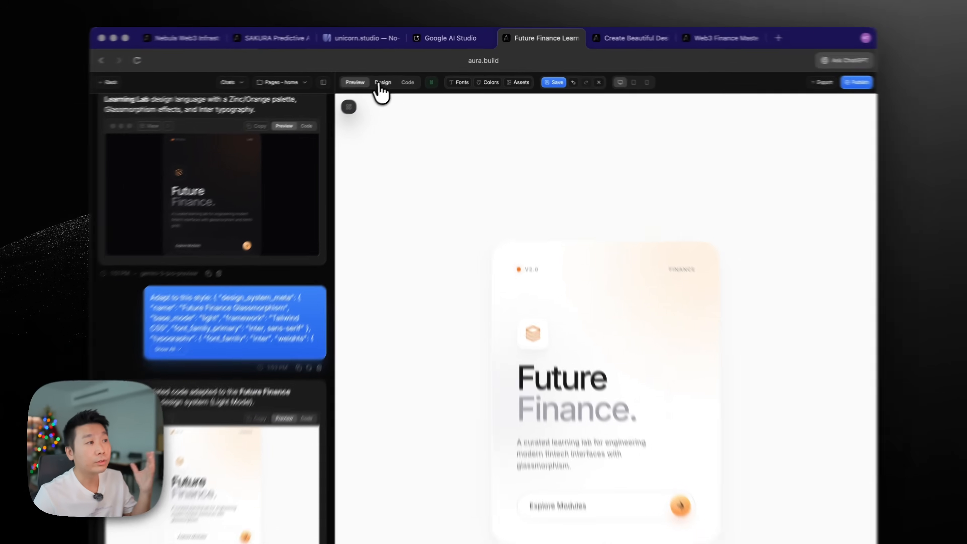
Switch to Design mode and apply the Space Grotesk and Geist font pairing, moving the font settings clear of the card
click(409, 68)
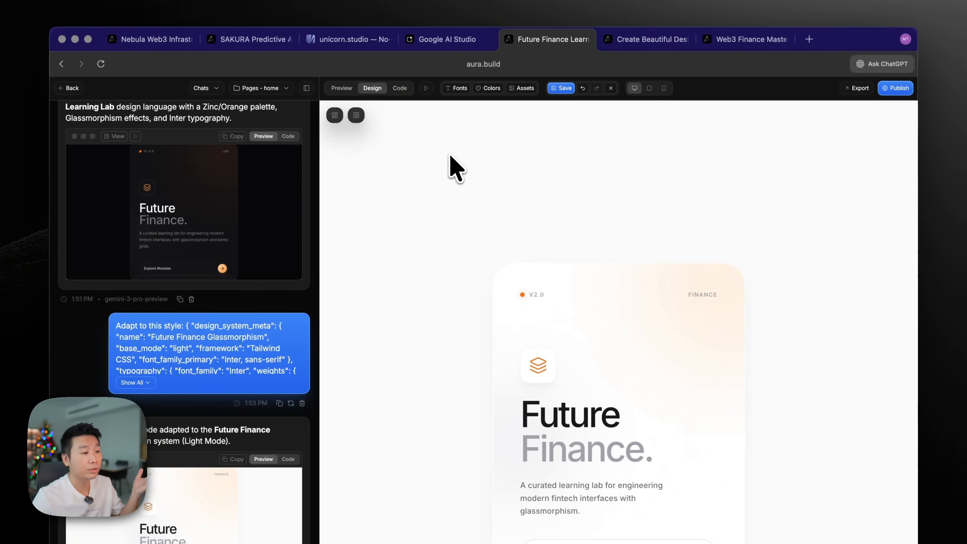
click(460, 90)
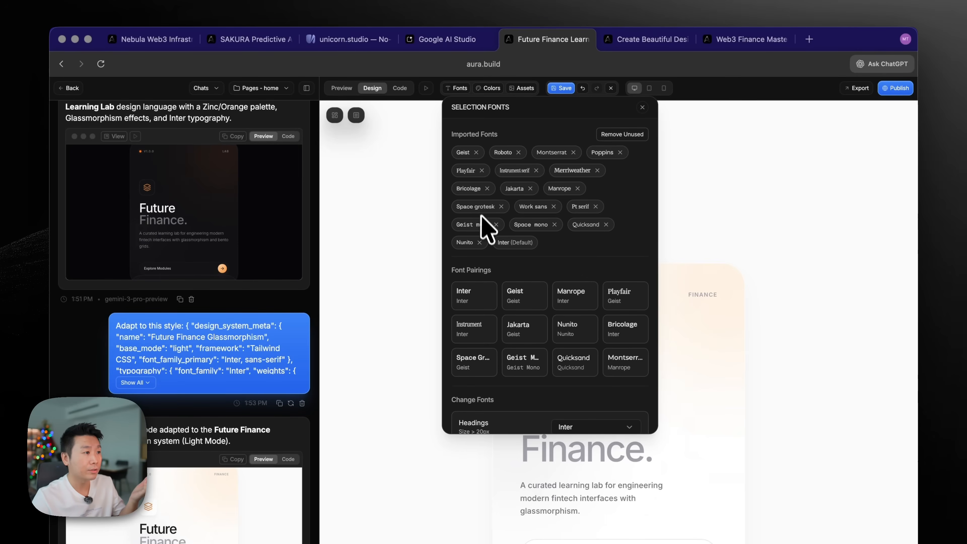
click(479, 360)
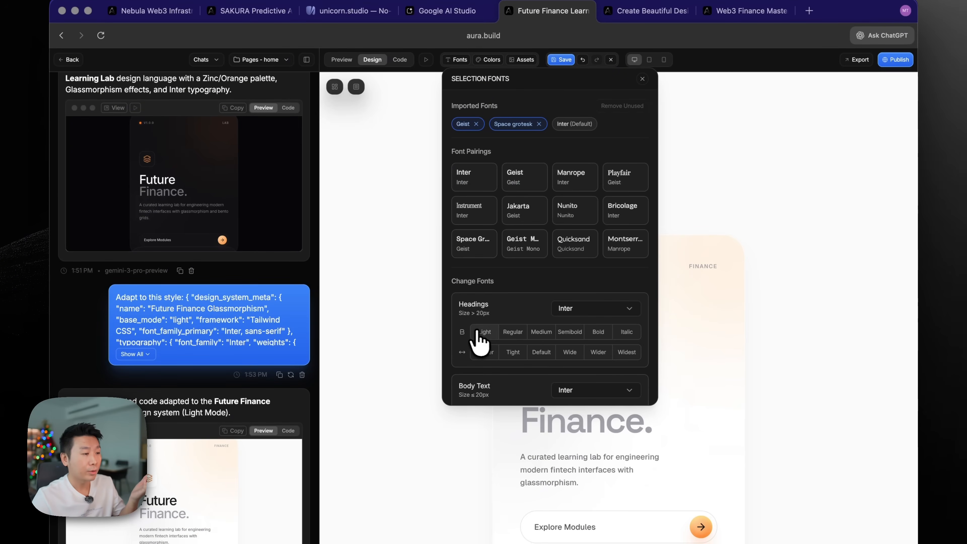
drag(561, 108, 838, 110)
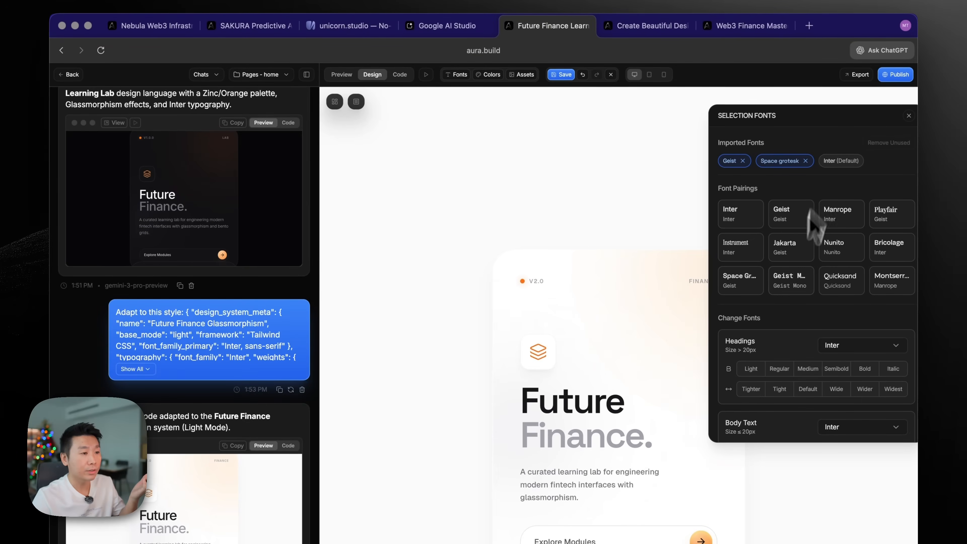
Try the Regular and Medium weights on the headings, settle on Medium and close the font settings
scroll(779, 305, down, 3)
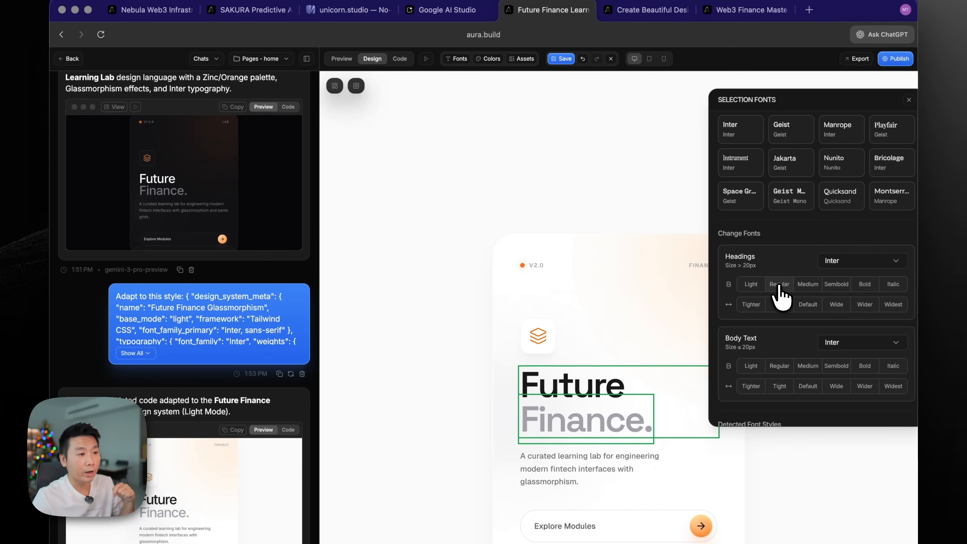
click(779, 286)
click(813, 285)
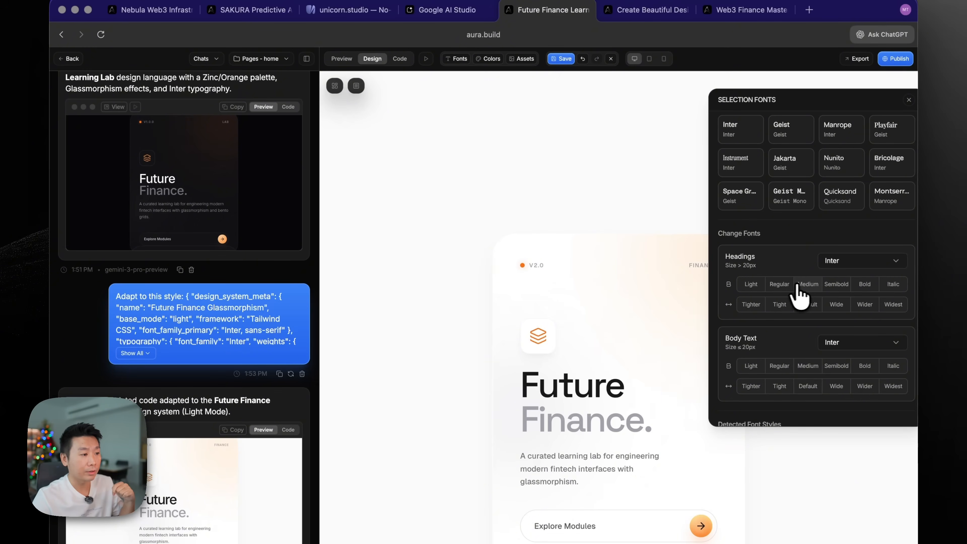
click(791, 285)
click(803, 286)
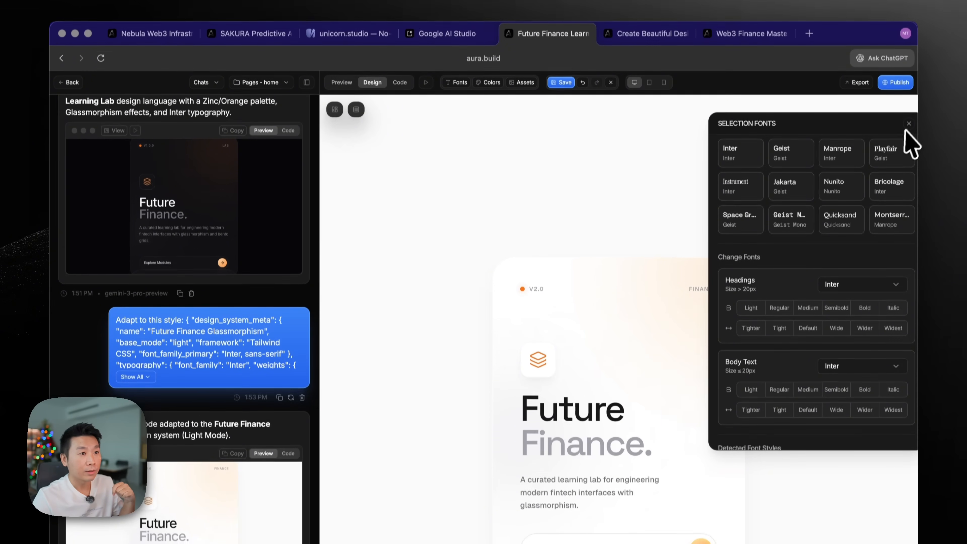
click(909, 124)
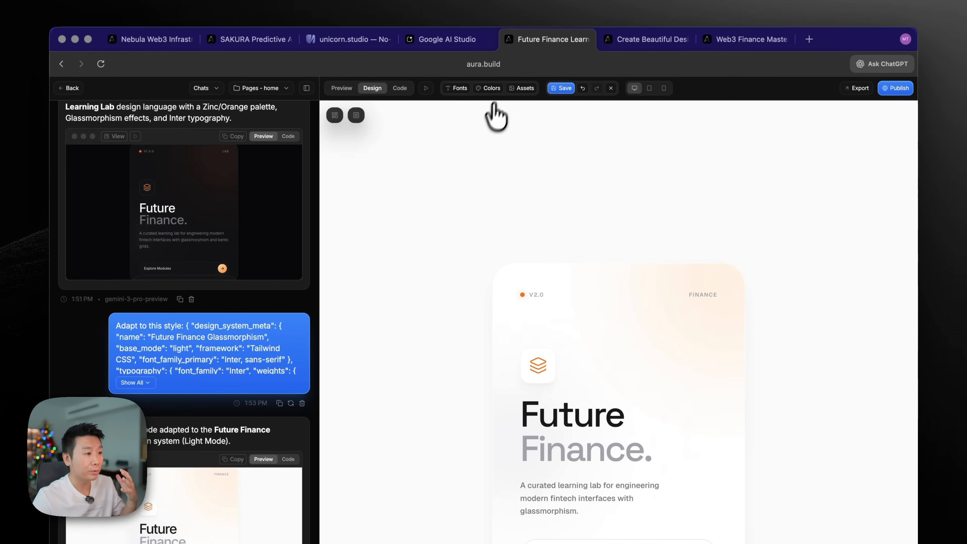
Select the parent container of the cover slide's section and set its solid background color to neutral-300
click(399, 205)
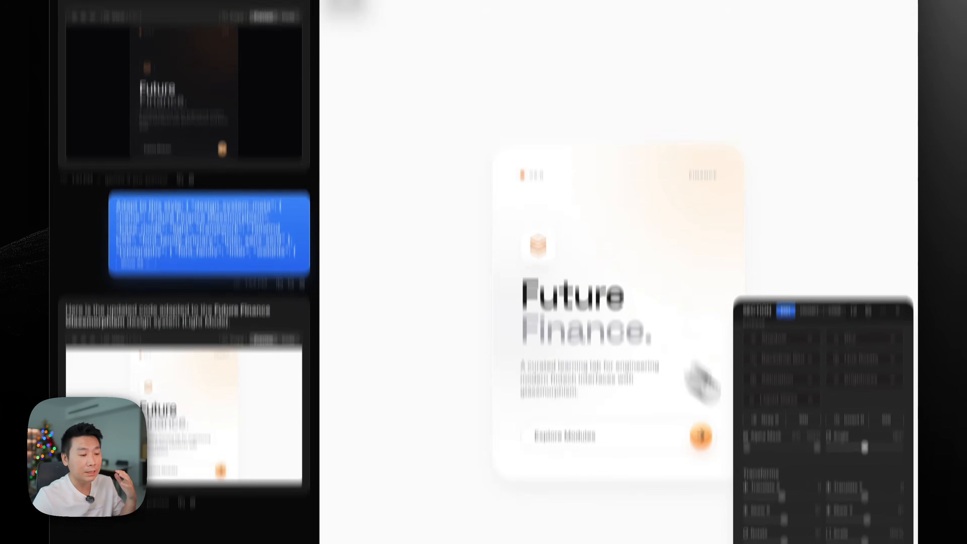
scroll(816, 370, up, 7)
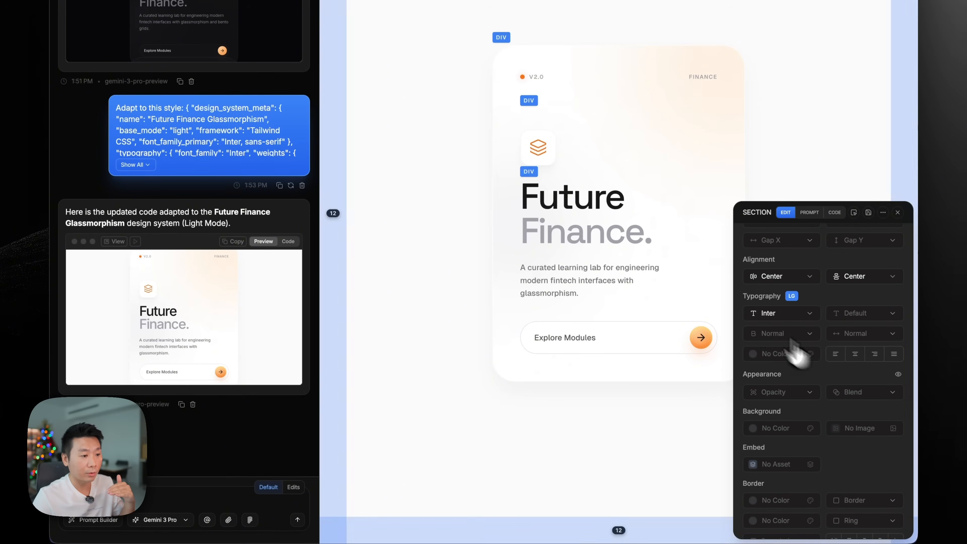
click(853, 213)
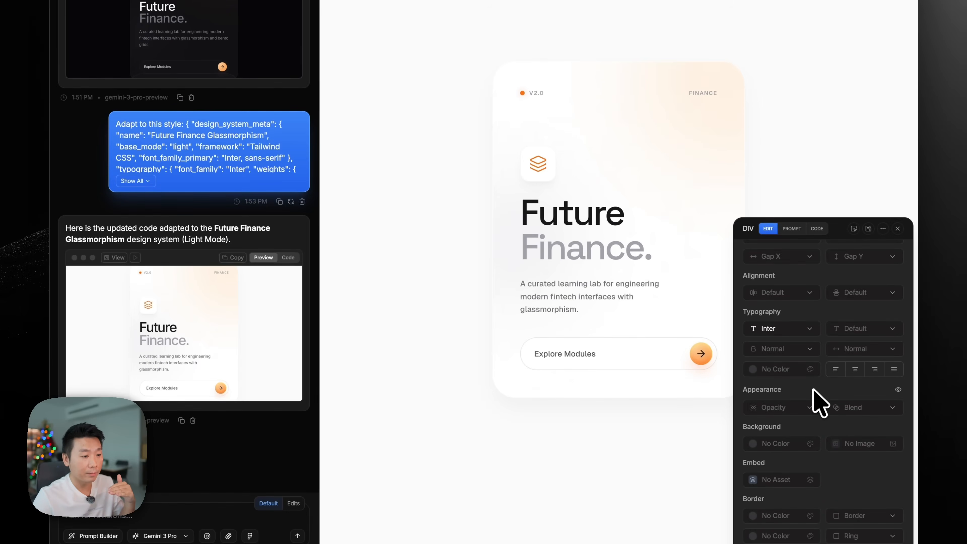
scroll(818, 402, down, 3)
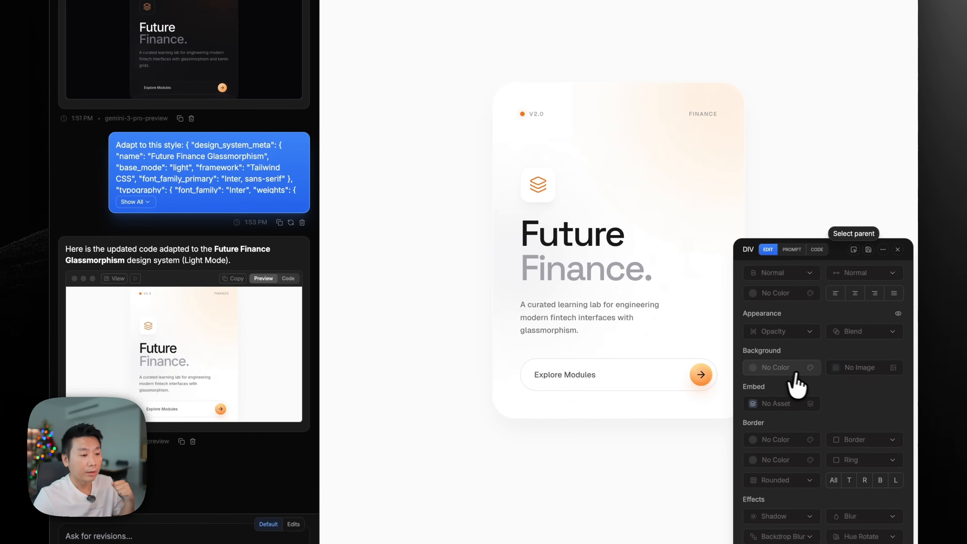
click(795, 354)
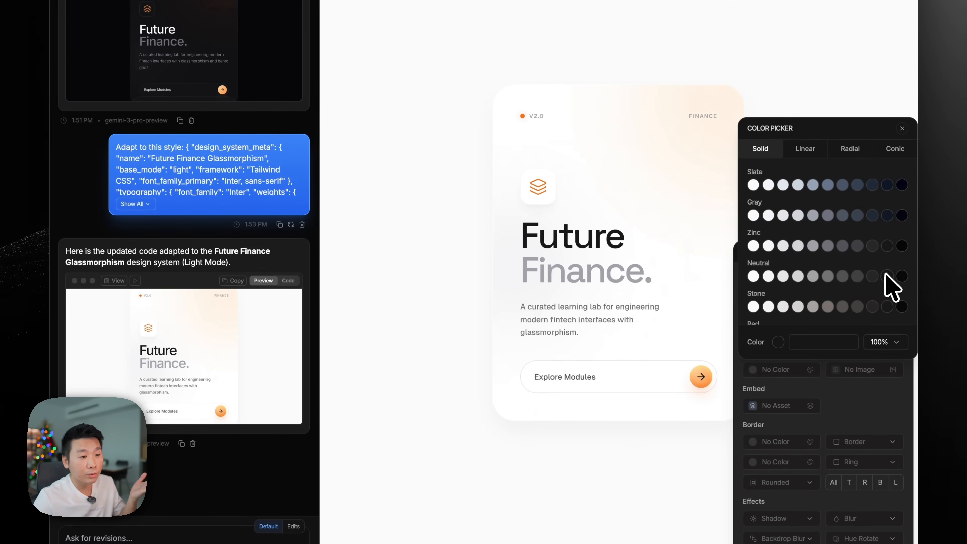
click(872, 277)
scroll(871, 284, down, 1)
click(813, 241)
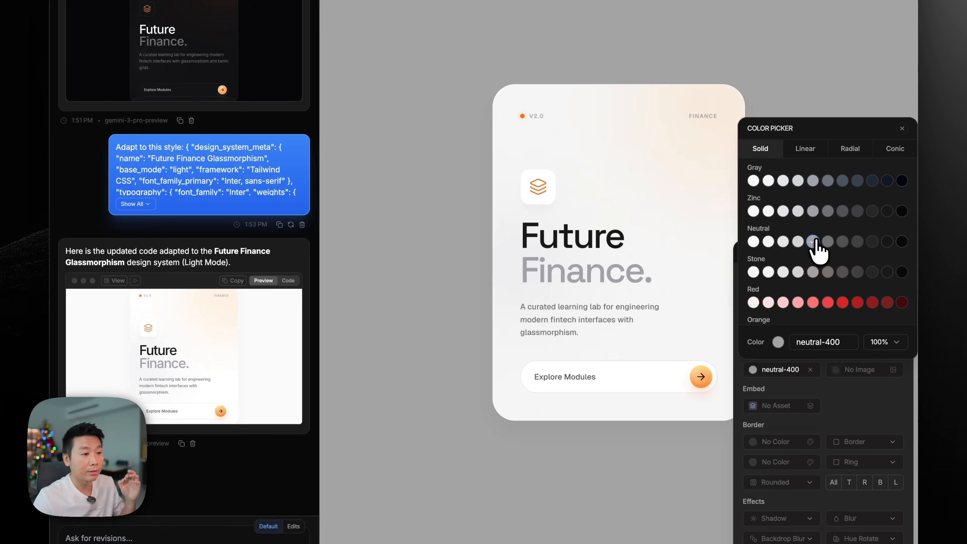
click(798, 241)
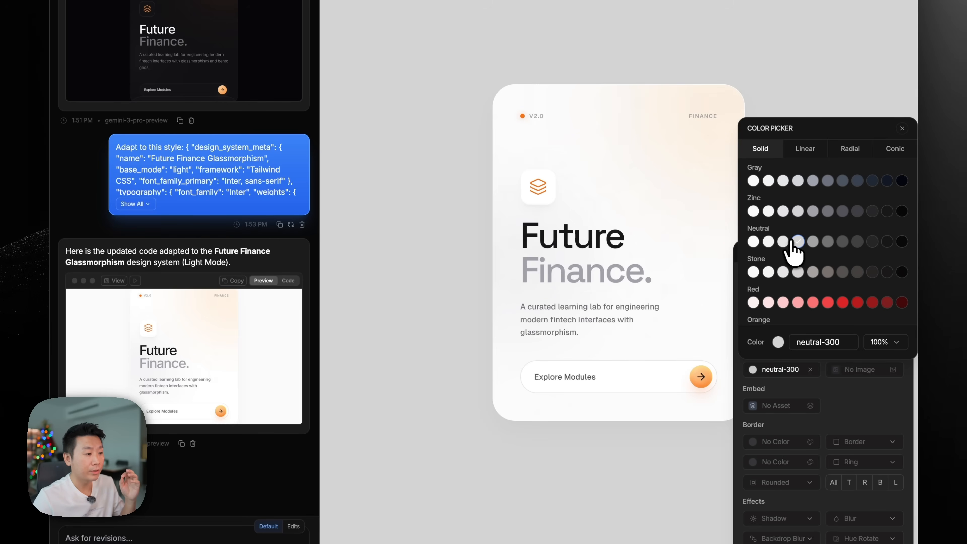
Try the light neutral, zinc and gray shades on the cover section's background and settle on zinc-300
click(783, 242)
click(798, 242)
click(797, 212)
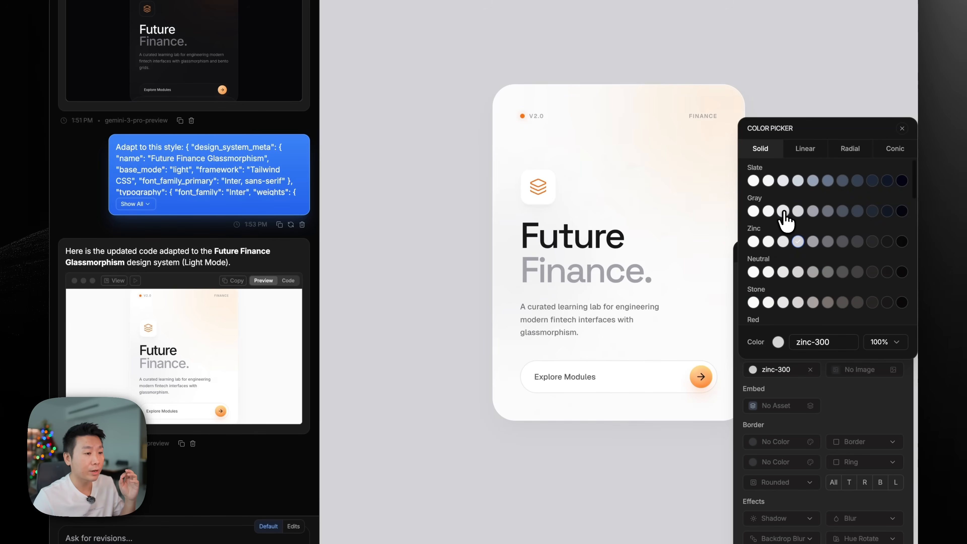
click(784, 212)
click(783, 242)
click(798, 241)
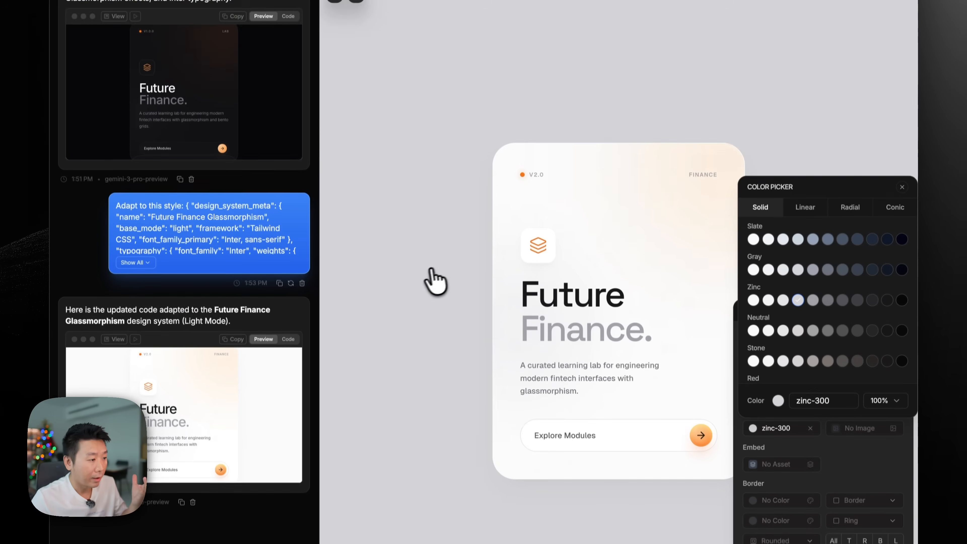
Select the cover card's container, close the color picker and try the Beautiful 2xl shadow on the card
click(492, 255)
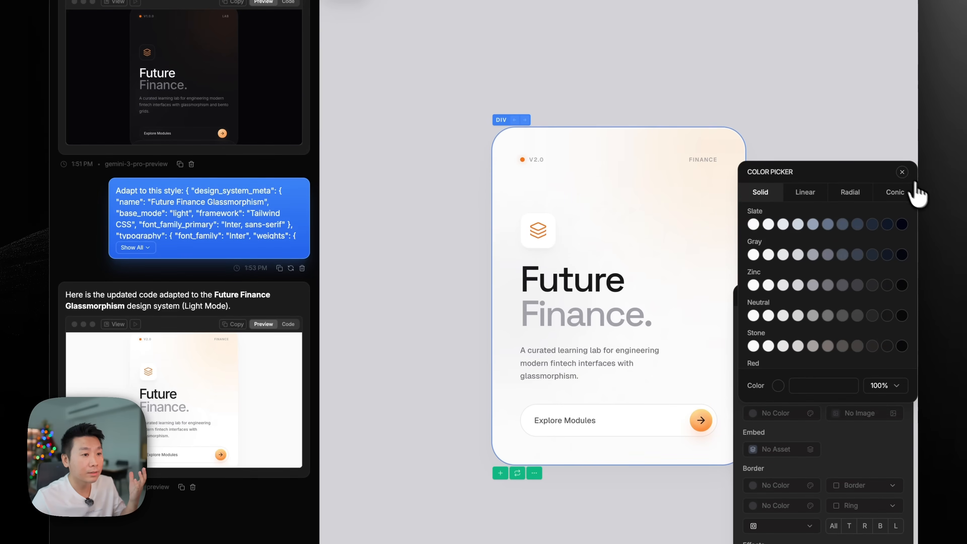
click(902, 184)
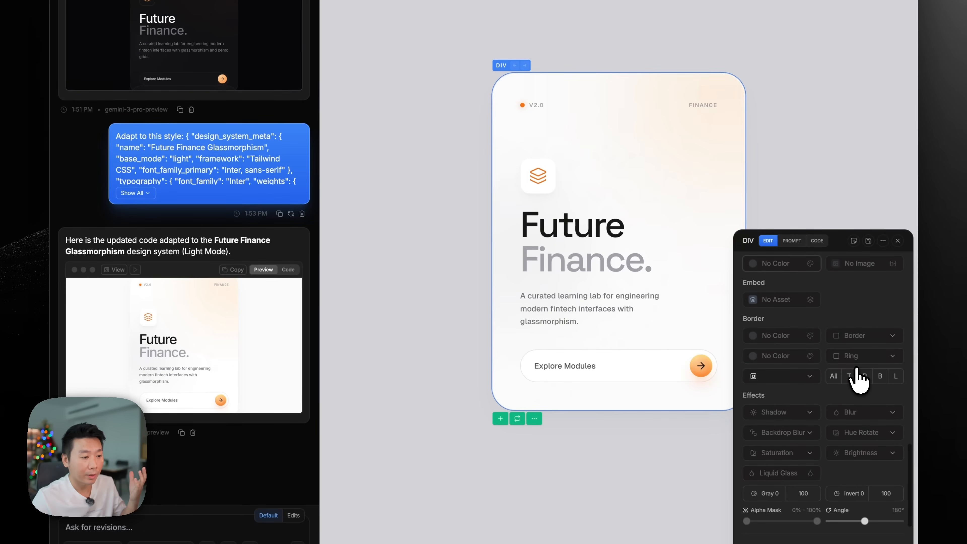
scroll(799, 379, down, 5)
click(798, 355)
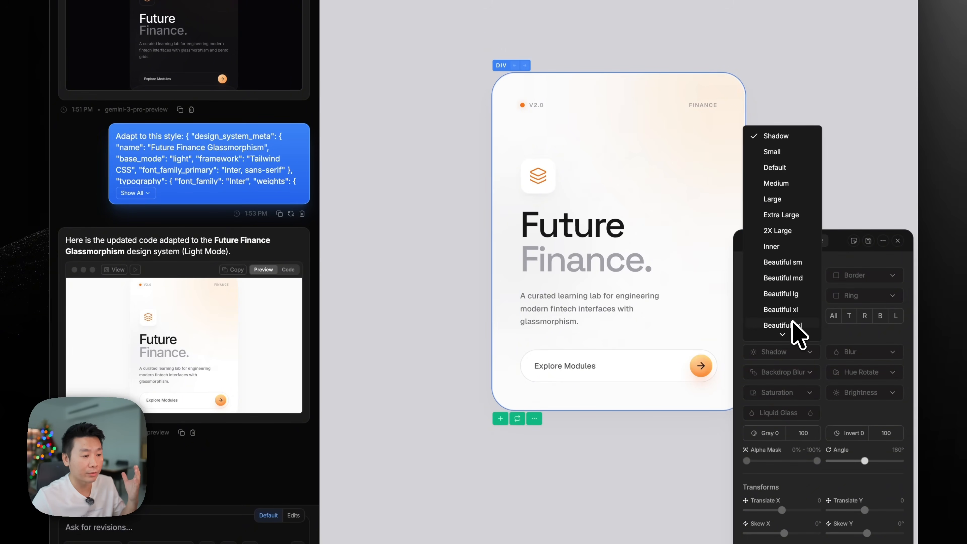
scroll(793, 324, down, 2)
click(796, 301)
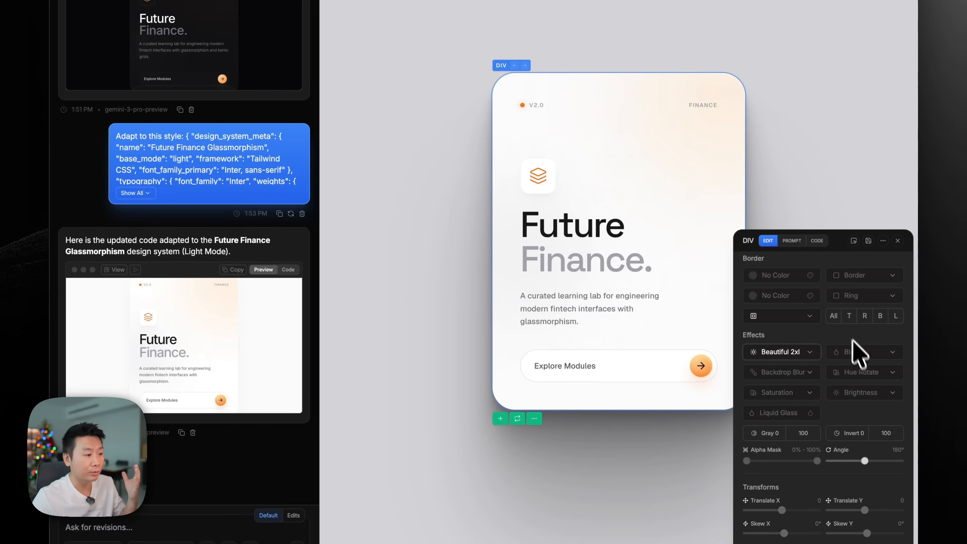
Try the Angle xl and Angle lg shadows on the cover card
click(784, 351)
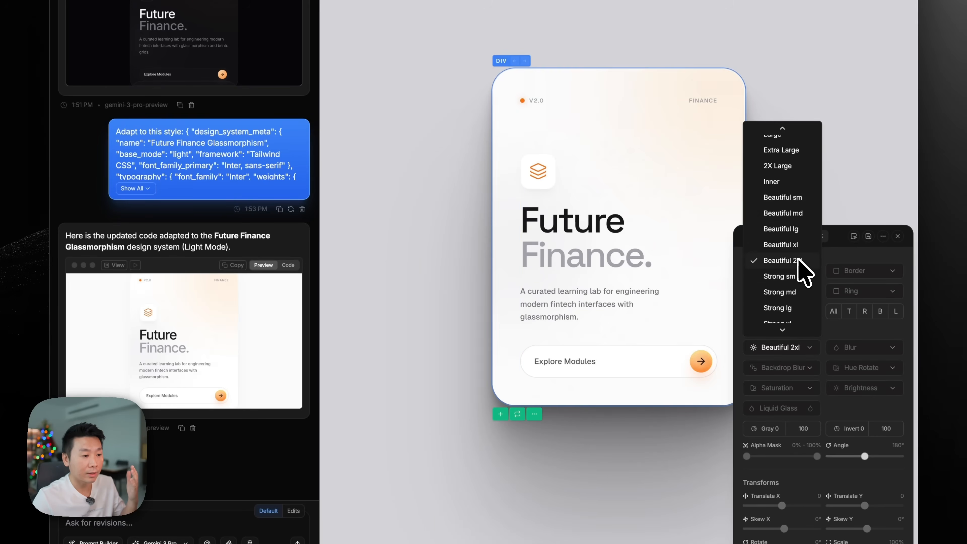
scroll(800, 274, down, 3)
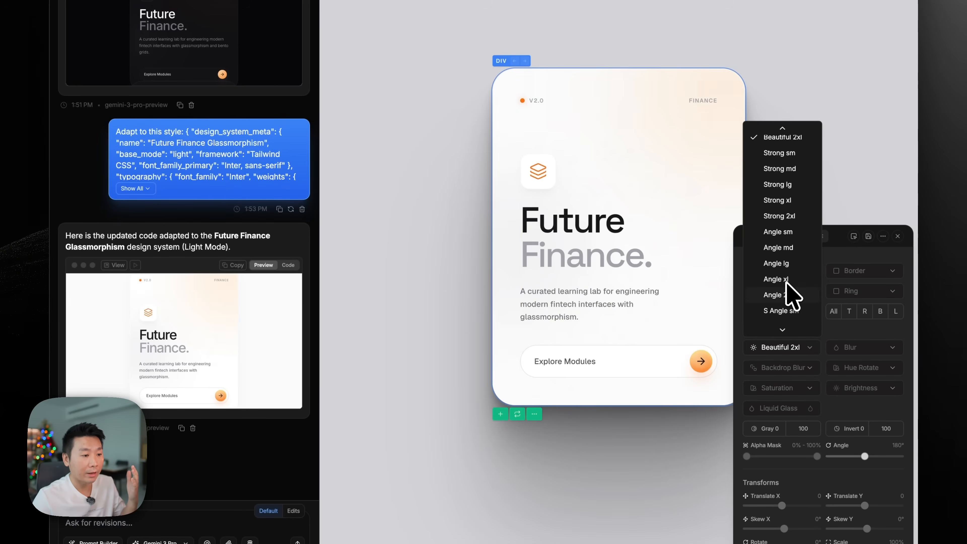
click(787, 280)
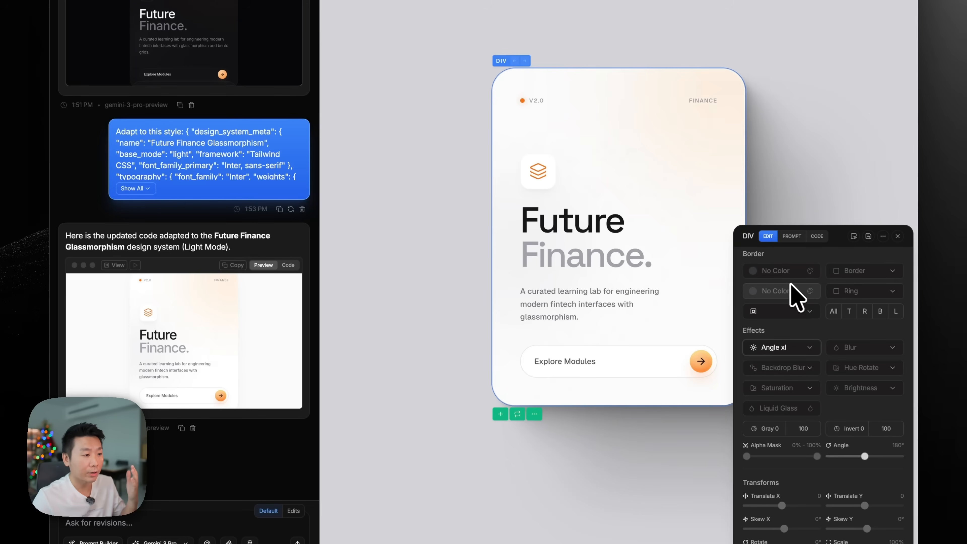
click(788, 352)
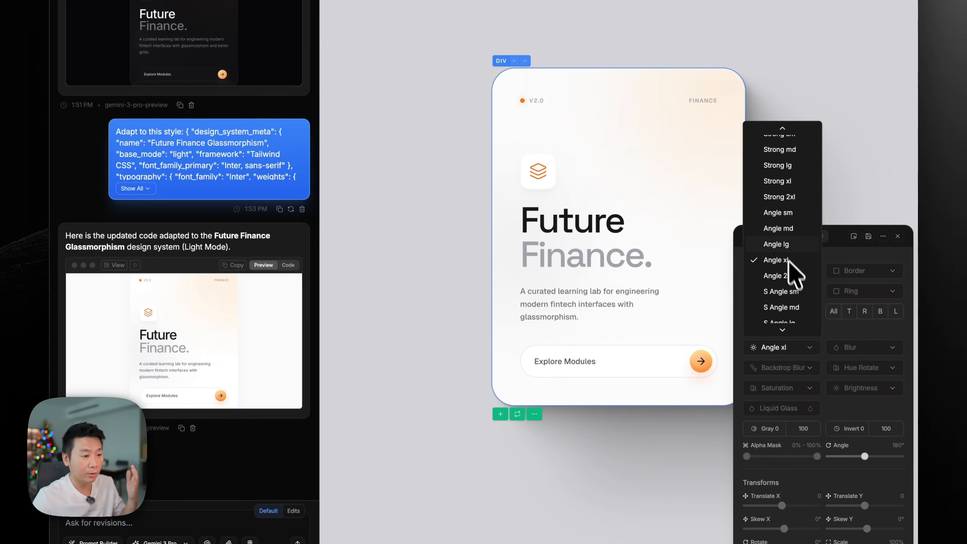
click(784, 245)
Try the Strong 2xl and Angle 2xl shadows on the cover card and close the element settings
click(787, 352)
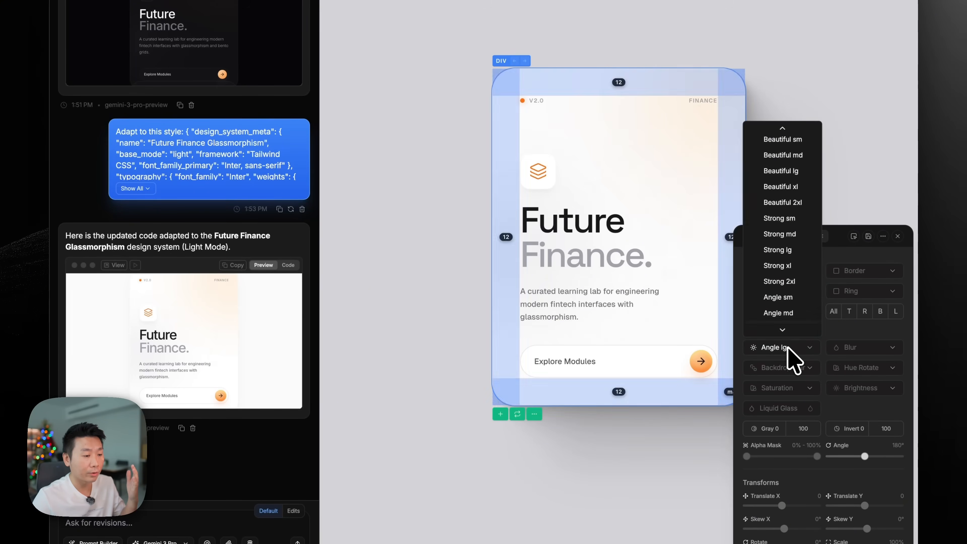
click(800, 282)
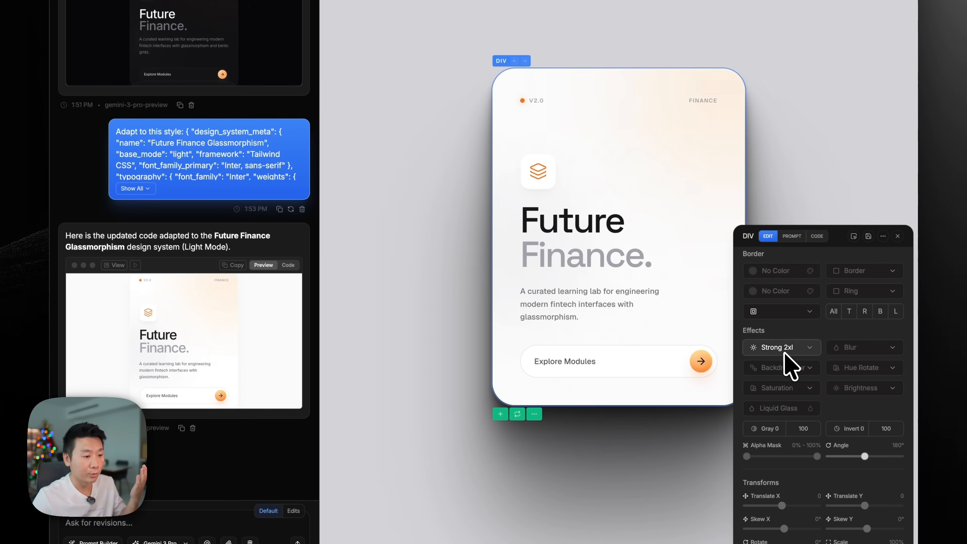
click(792, 365)
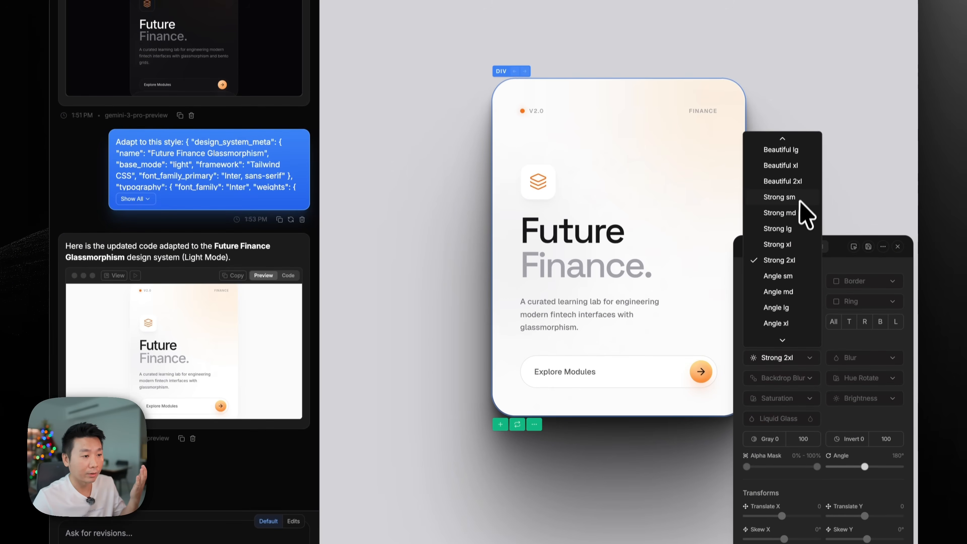
scroll(798, 248, down, 3)
click(797, 267)
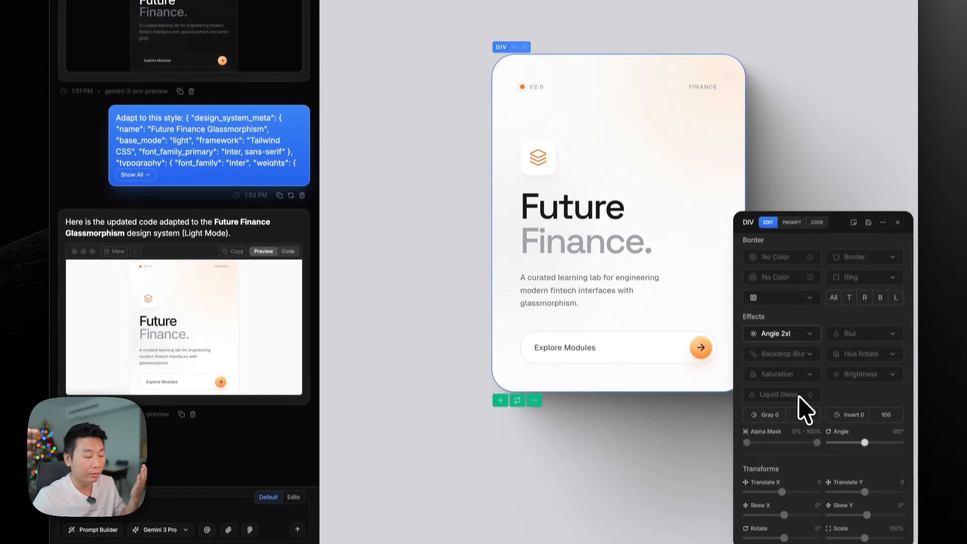
click(787, 360)
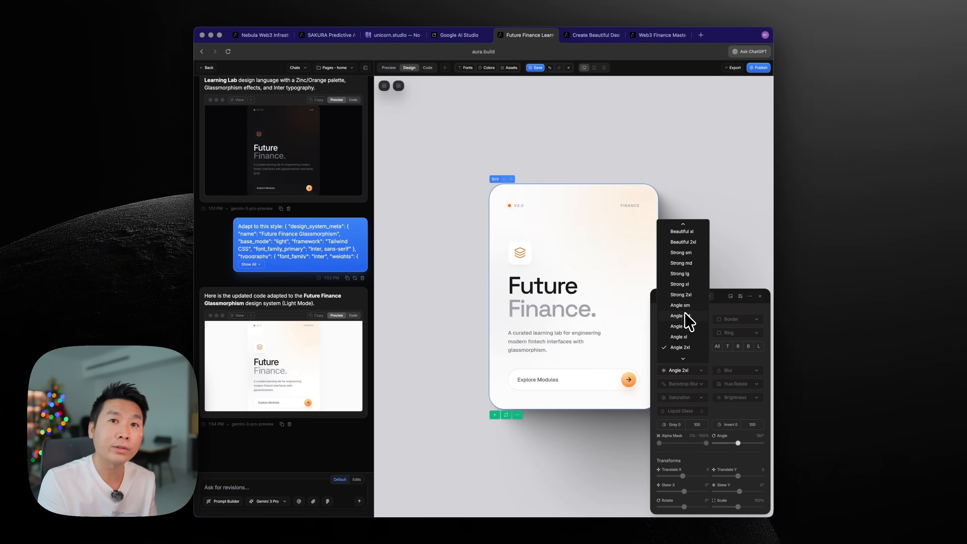
click(719, 358)
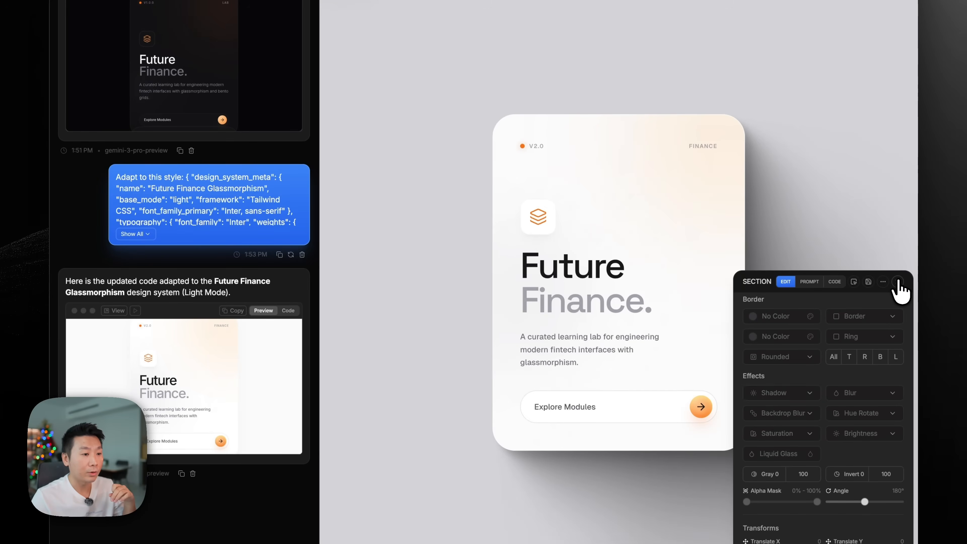
click(898, 282)
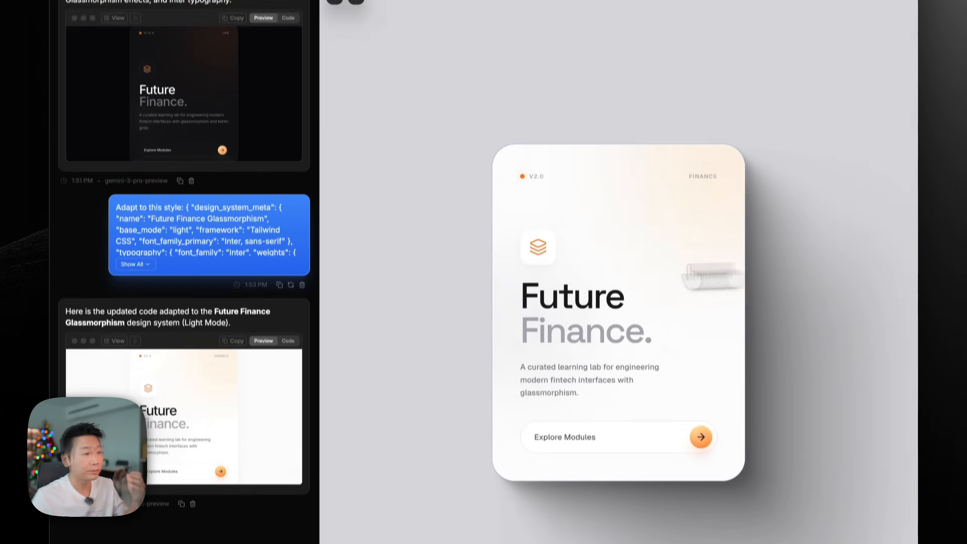
Reselect the cover card, set its shadow to Angle lg and close the element settings
click(503, 274)
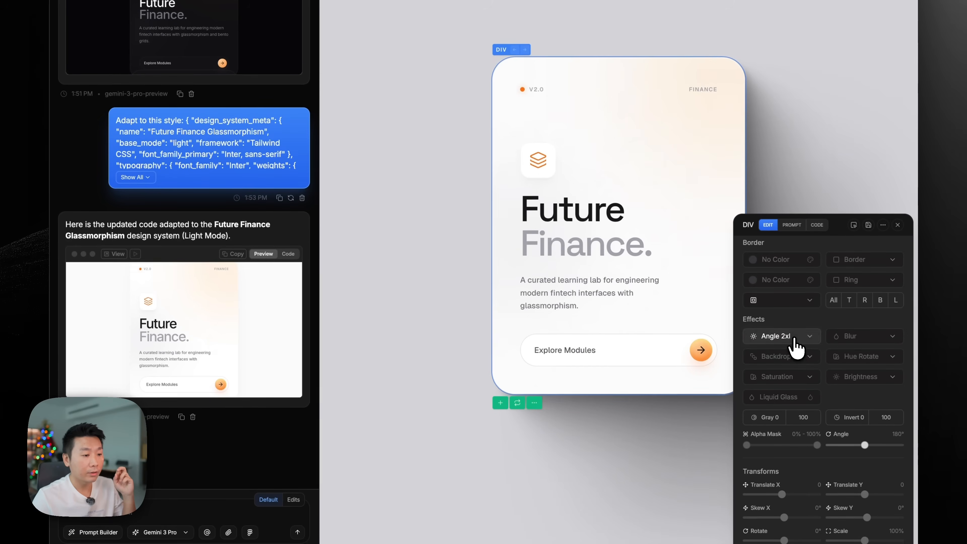
click(752, 354)
scroll(788, 240, down, 2)
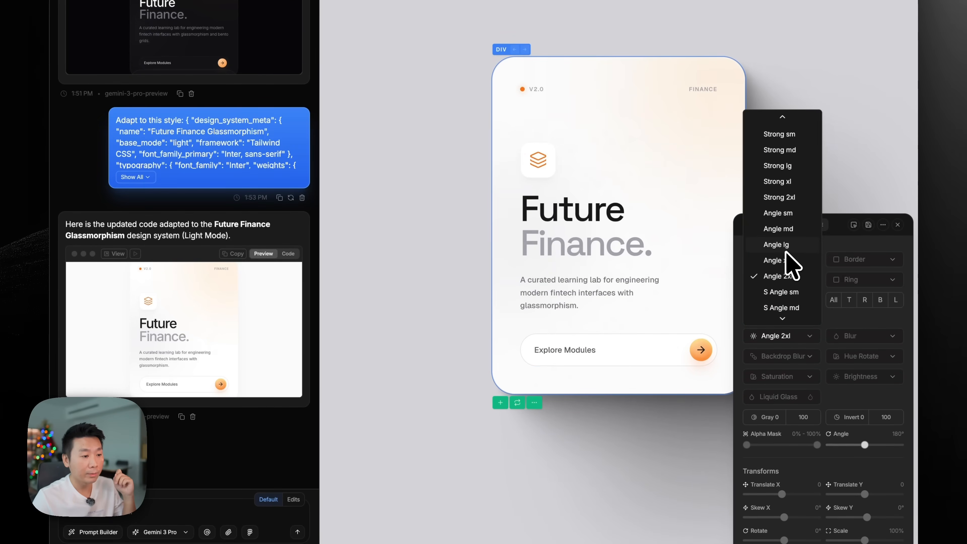
click(777, 244)
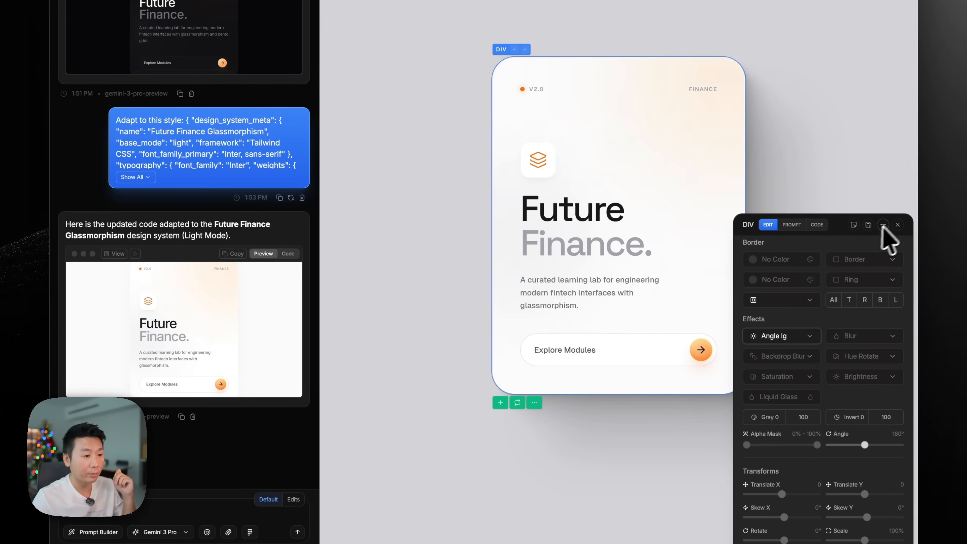
click(897, 224)
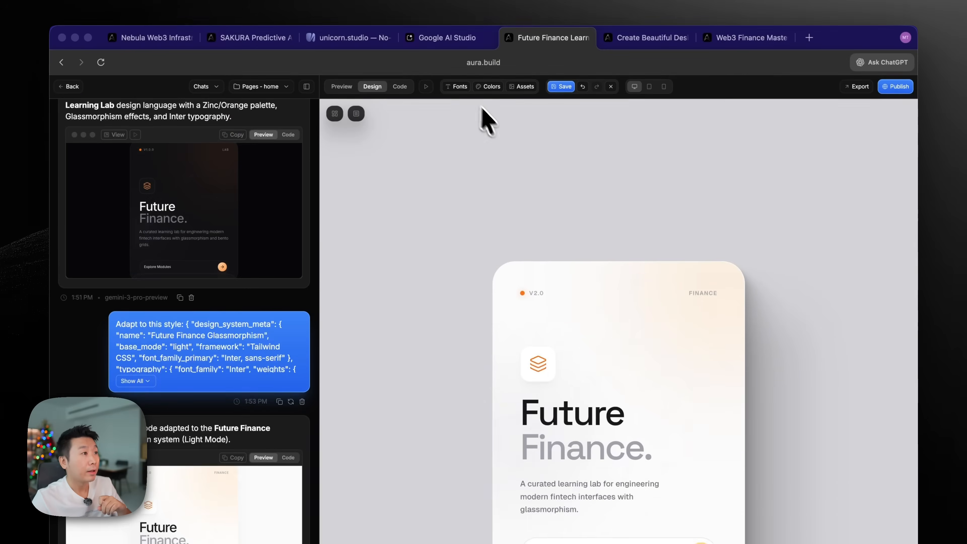
Open the font settings and set both the headings and the body text to Space Grotesk
click(462, 90)
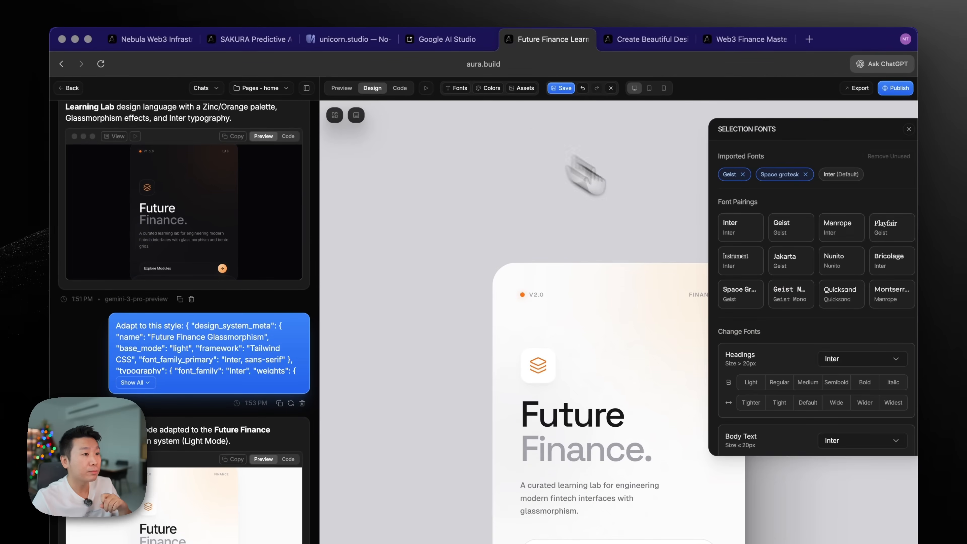
scroll(745, 305, down, 3)
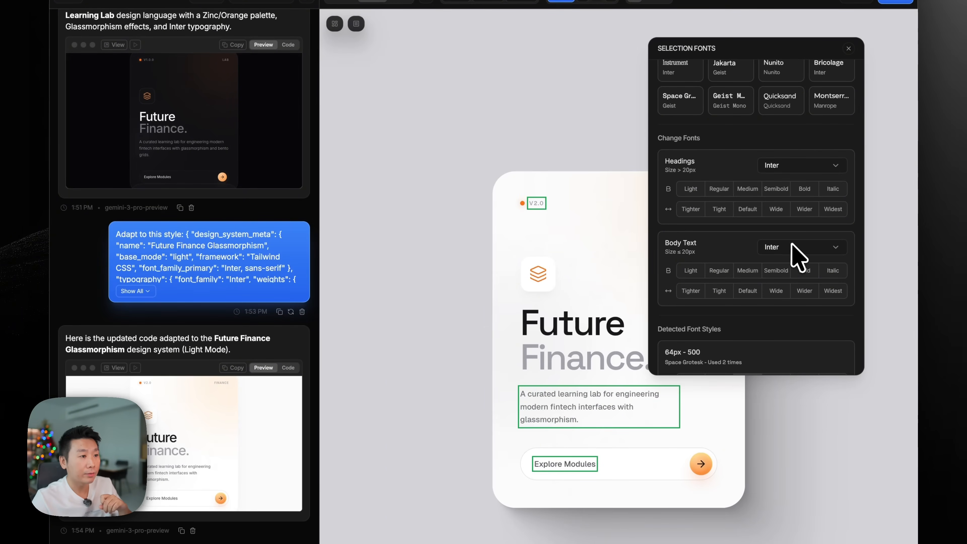
click(789, 166)
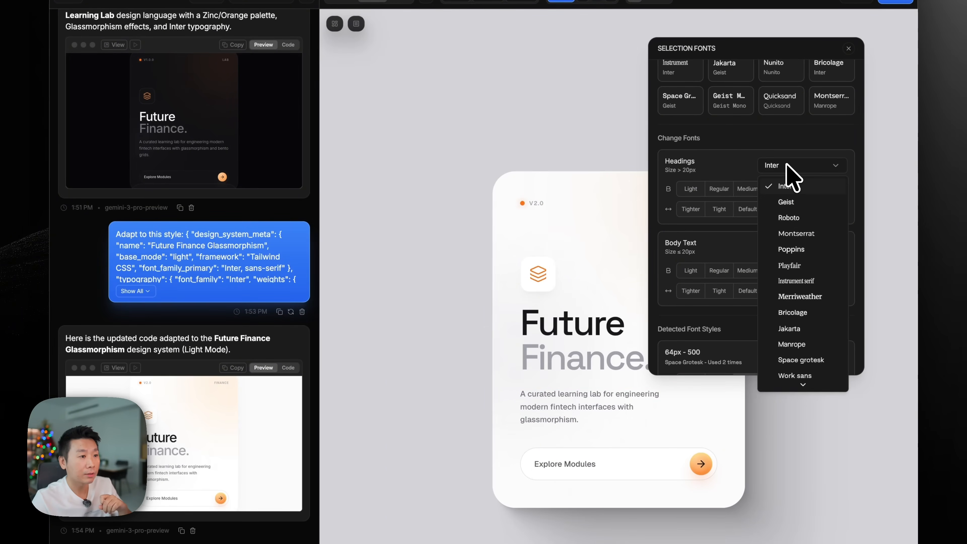
click(804, 292)
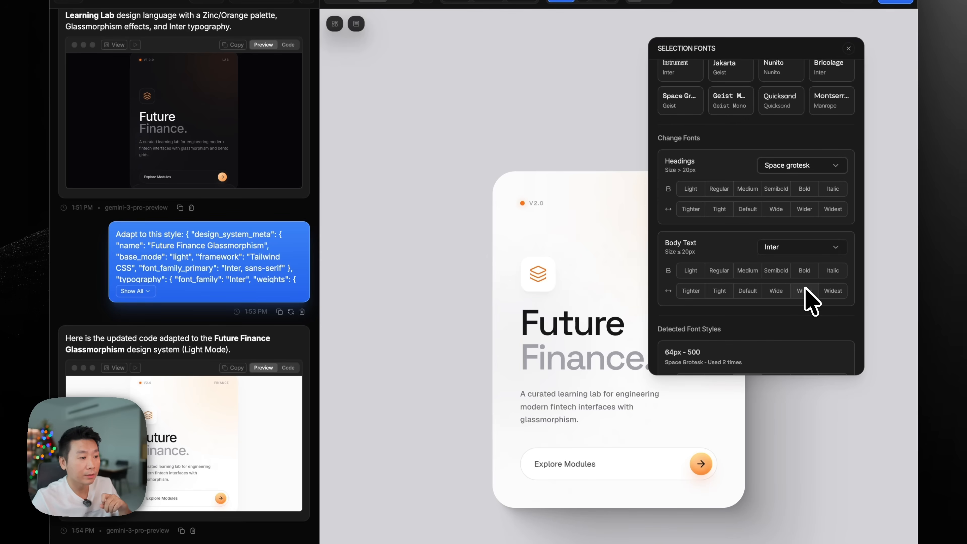
click(791, 249)
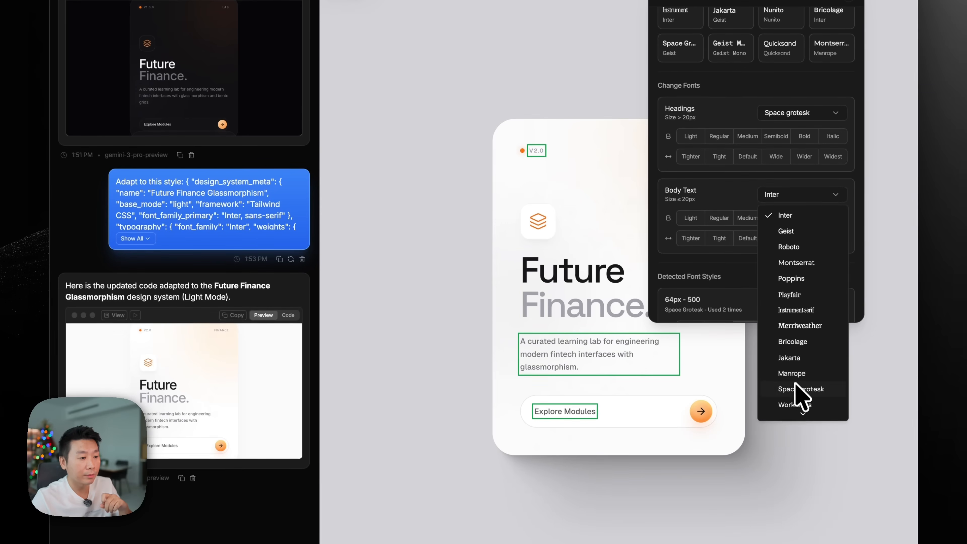
click(801, 441)
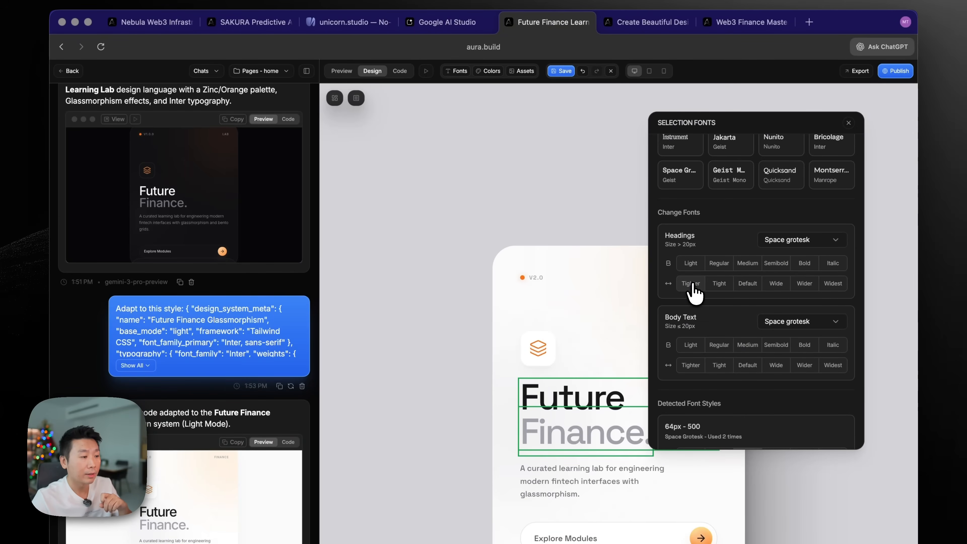
Try Tight letter spacing on the headings, settle on Tighter and close the font settings
click(710, 286)
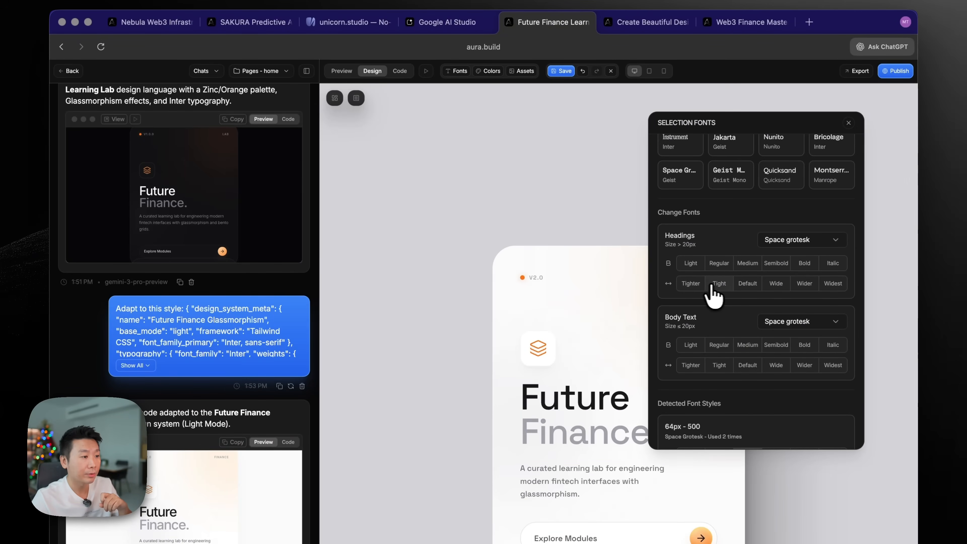
click(701, 285)
click(848, 123)
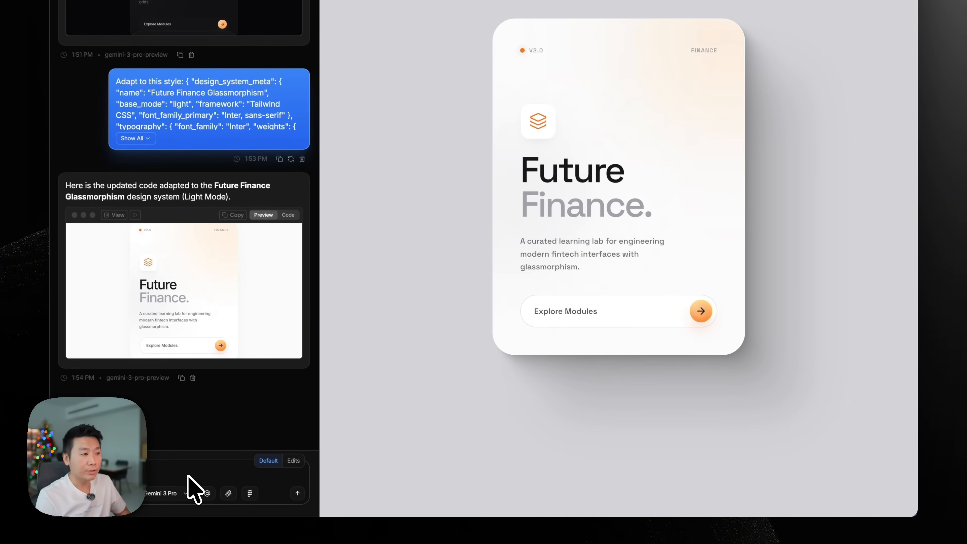
Open the Prompt Builder and select the Iconify Solar Duotone Bold icons, Iconify SVG Logos monotone and element-by-element fade in, slide in, blur in animation prompts
click(98, 493)
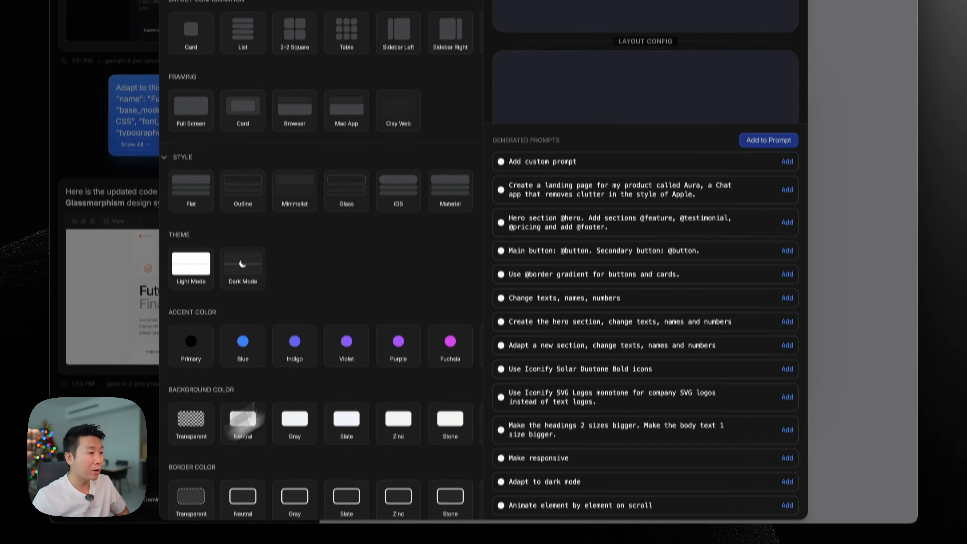
scroll(552, 332, down, 4)
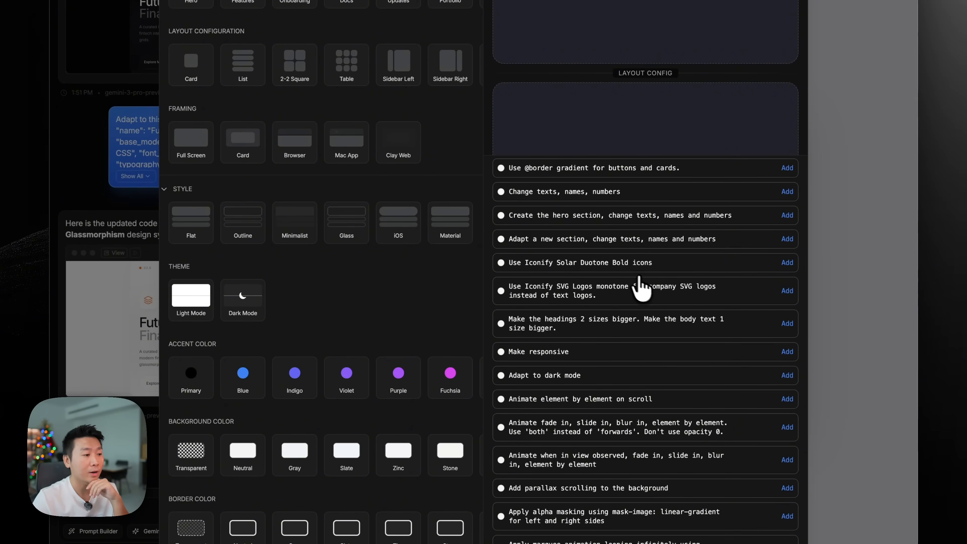
click(599, 266)
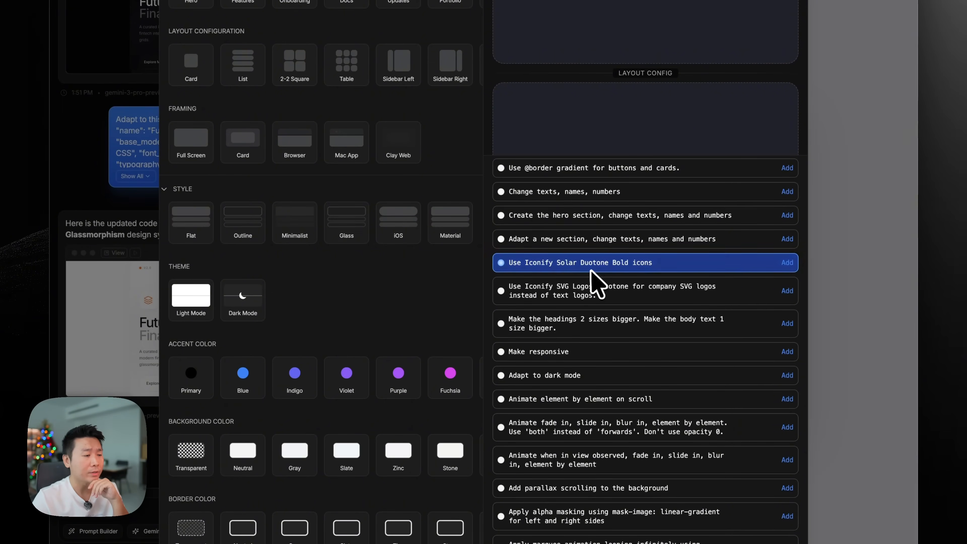
click(603, 285)
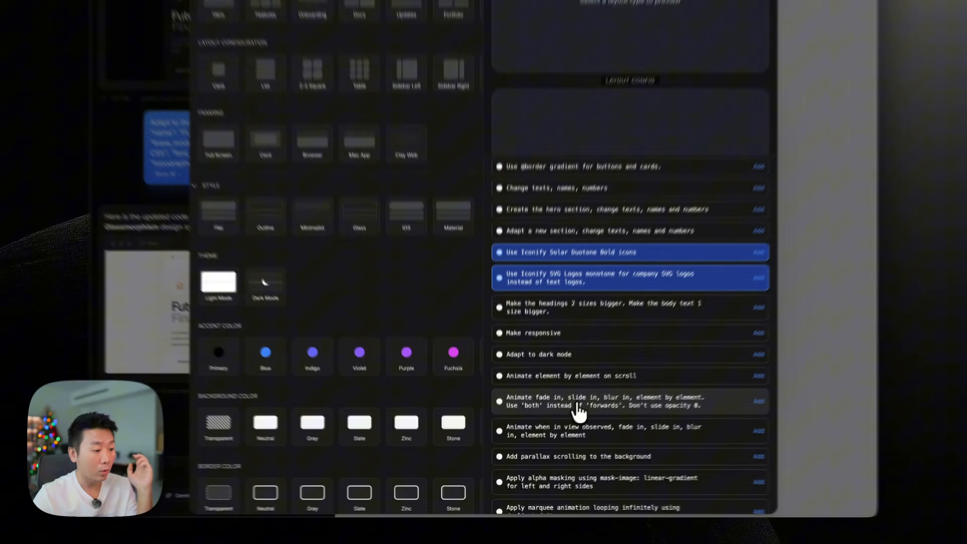
click(533, 434)
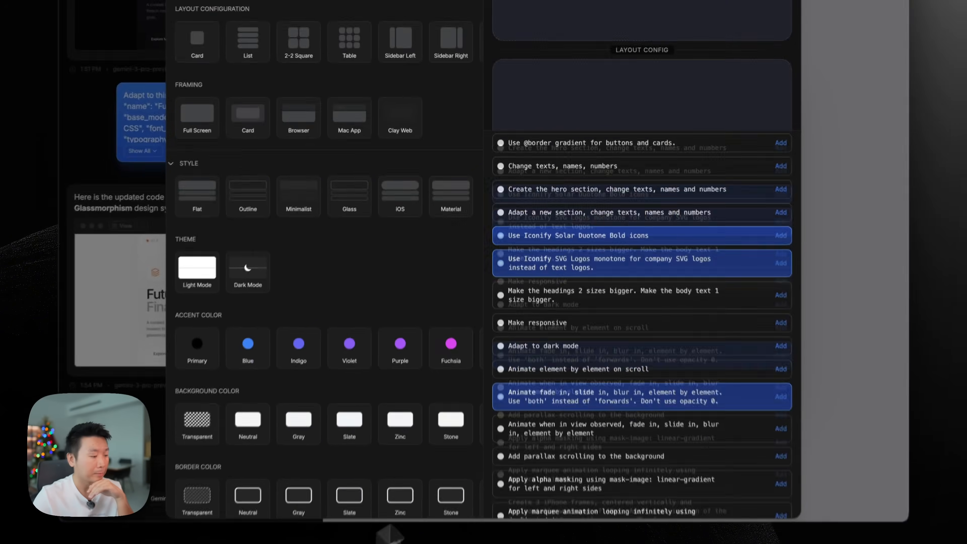
Add the custom prompt "Add vertical lines container size" to the selected prompts, transfer them all to the chat and send them
scroll(570, 279, up, 5)
click(603, 249)
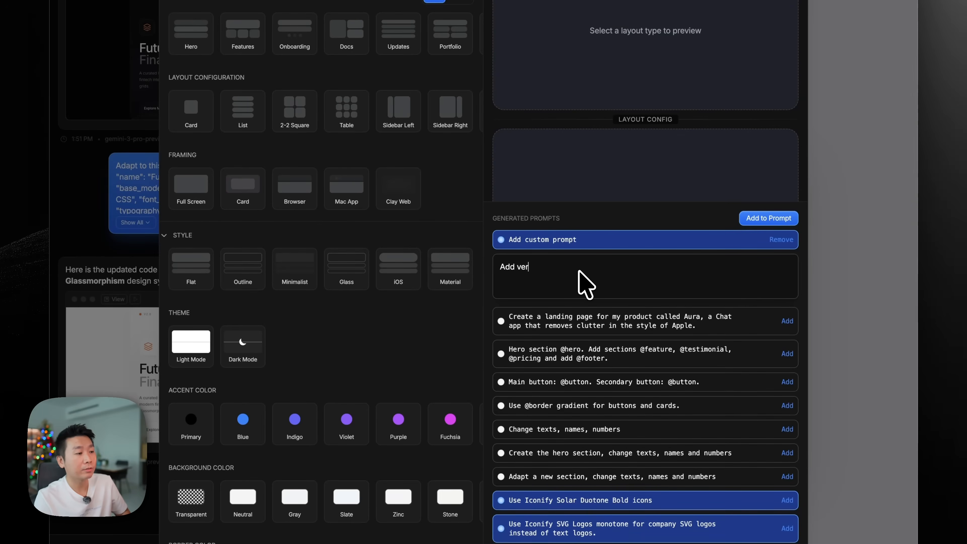
text(Add vertical lines container size)
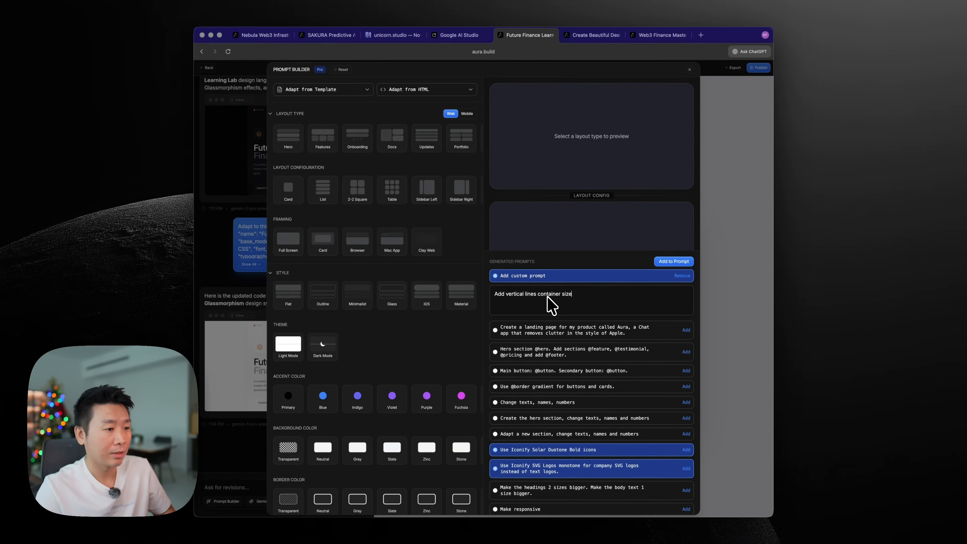
click(670, 262)
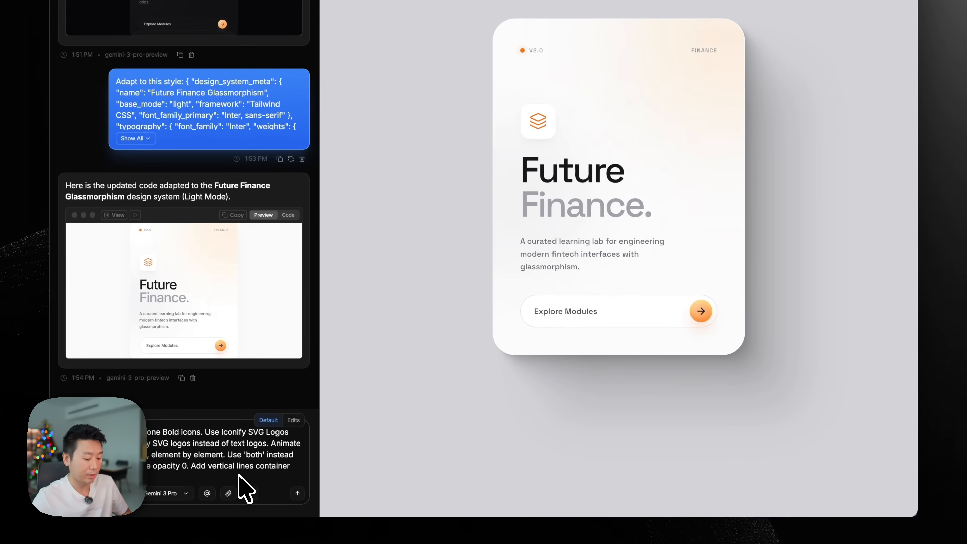
key(Return)
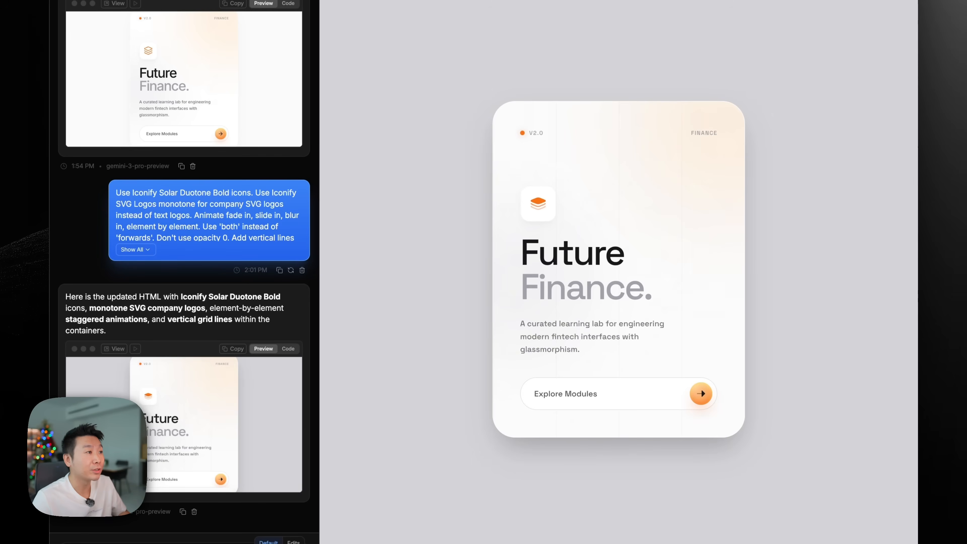
Look through the regenerated Future Finance slides to check the new icons, vertical lines, animations and card shadows
scroll(834, 178, down, 10)
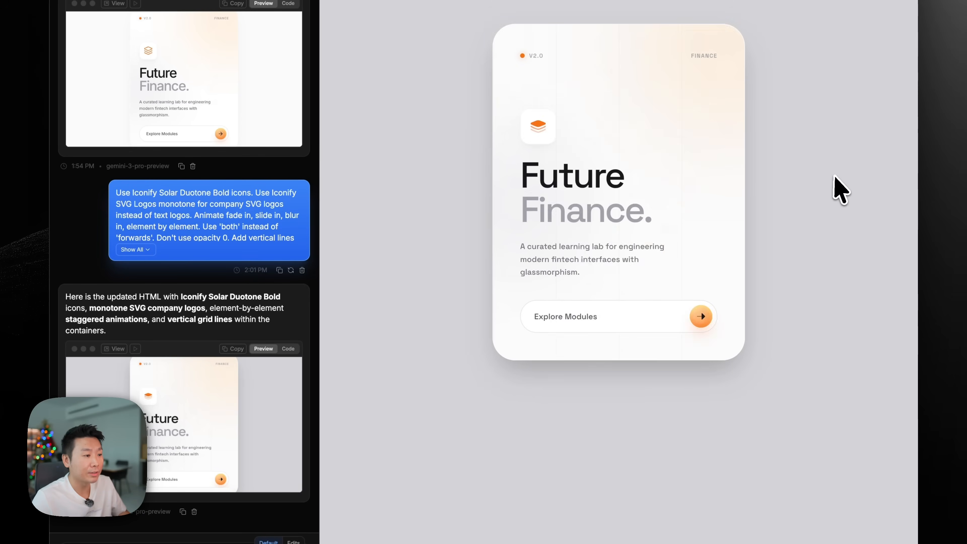
scroll(833, 175, up, 8)
scroll(833, 175, up, 3)
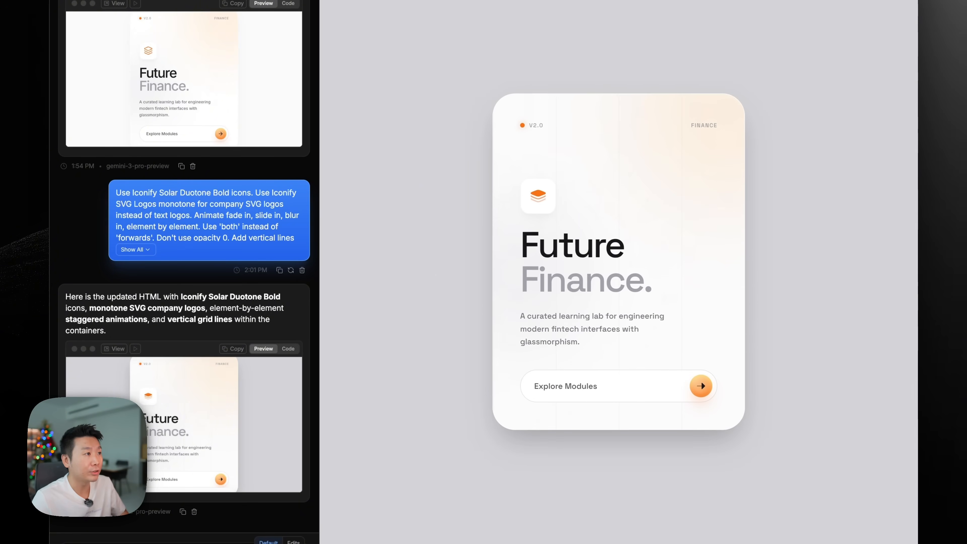
click(426, 3)
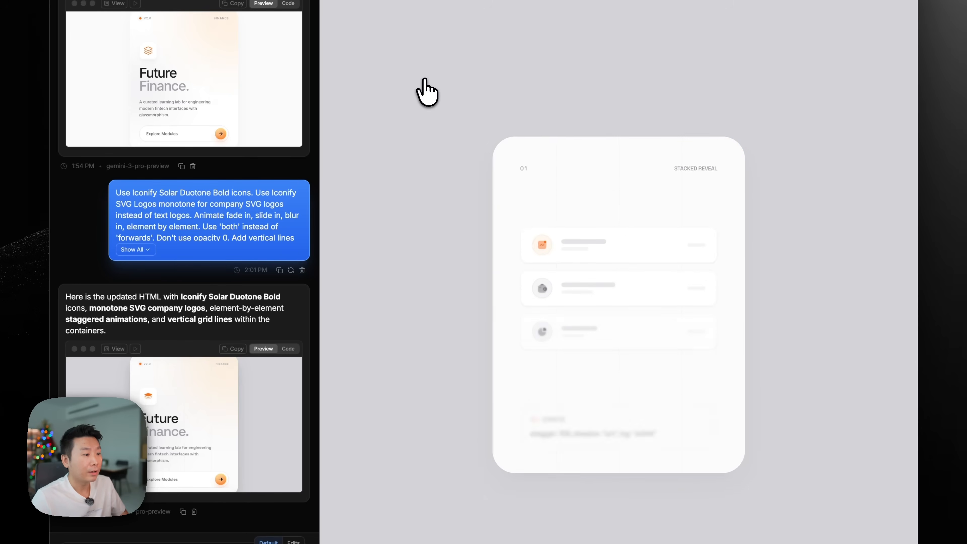
scroll(427, 92, down, 8)
scroll(426, 92, down, 10)
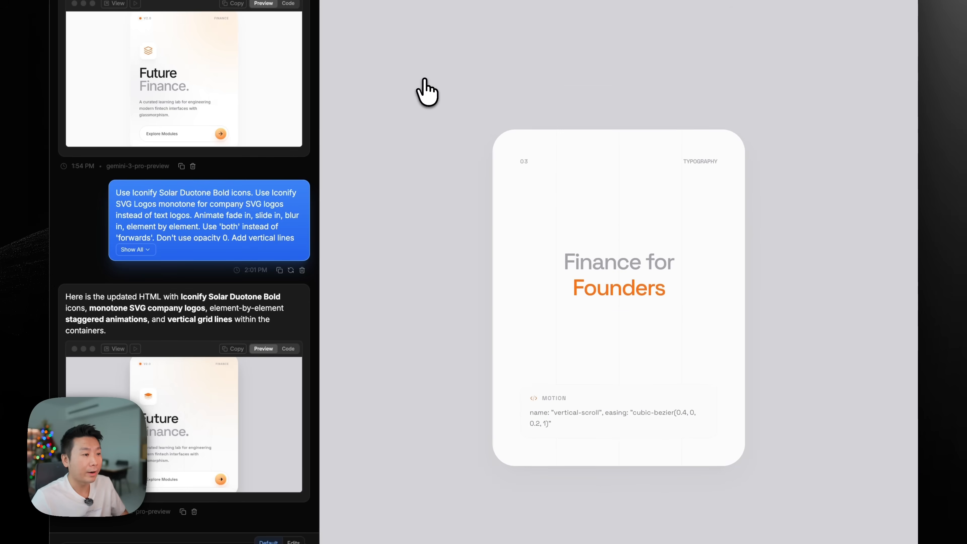
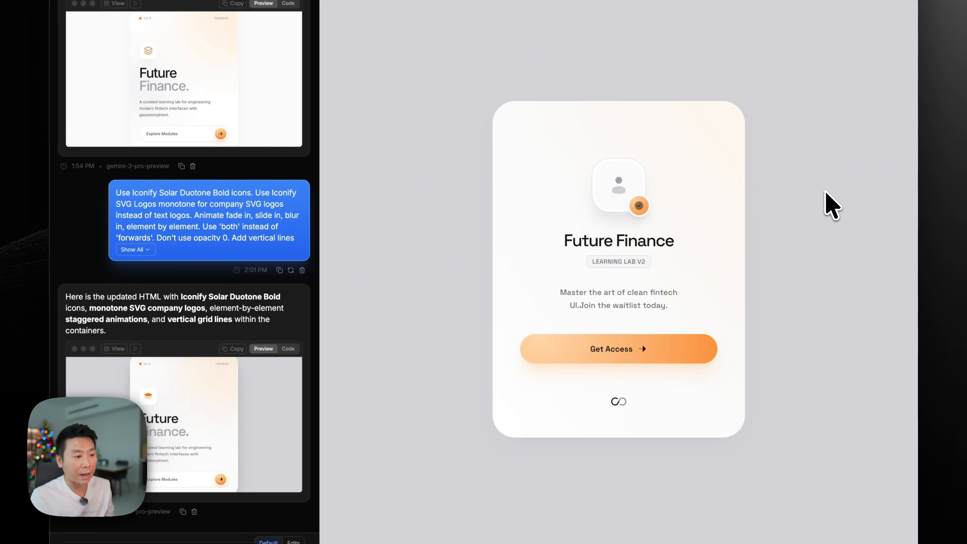
scroll(786, 217, down, 5)
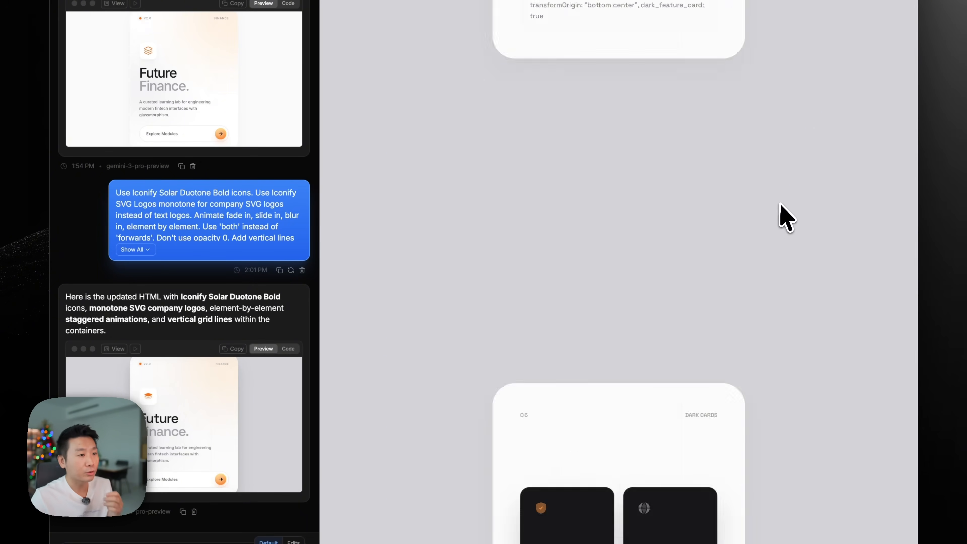
scroll(781, 216, up, 6)
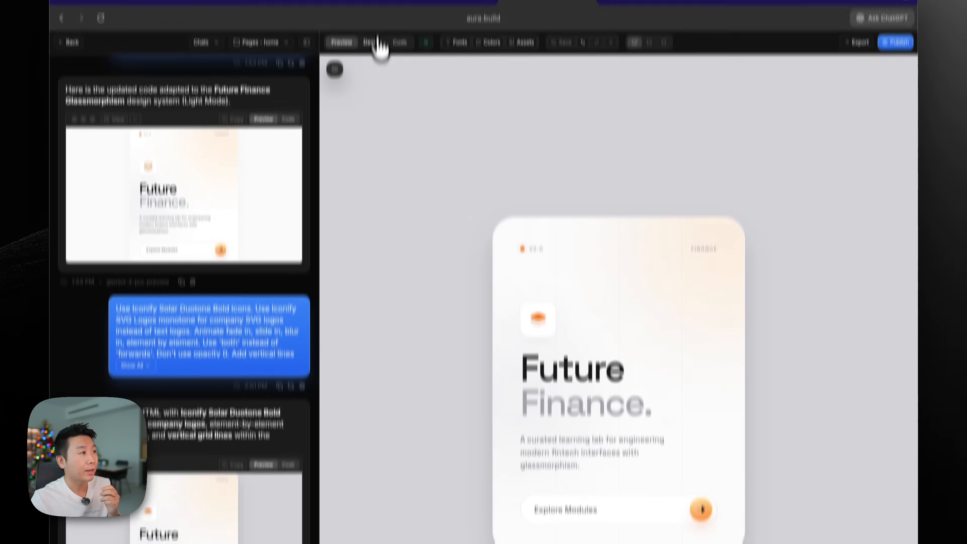
Select the cover card in design mode, set its shadow to Angle lg and close the element settings
click(375, 41)
click(497, 228)
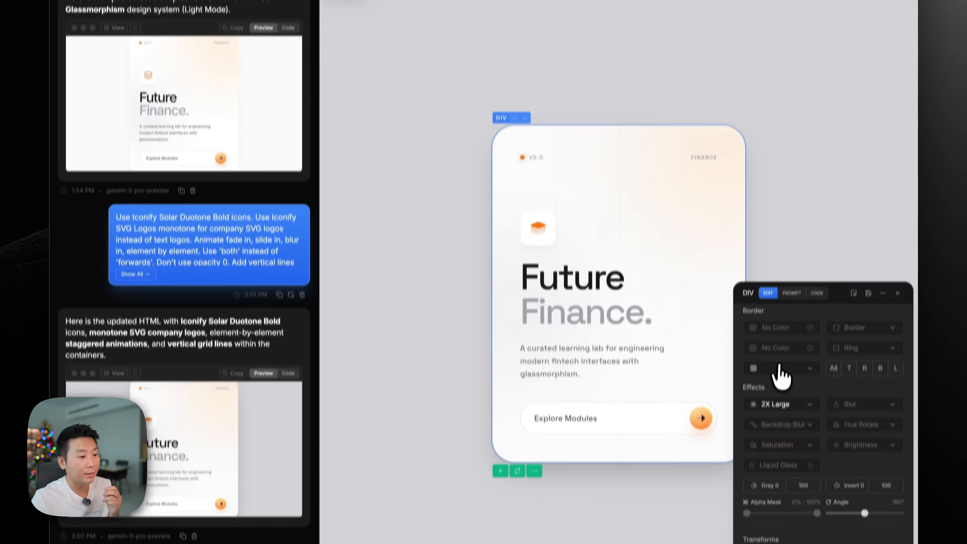
scroll(780, 457, down, 3)
click(779, 495)
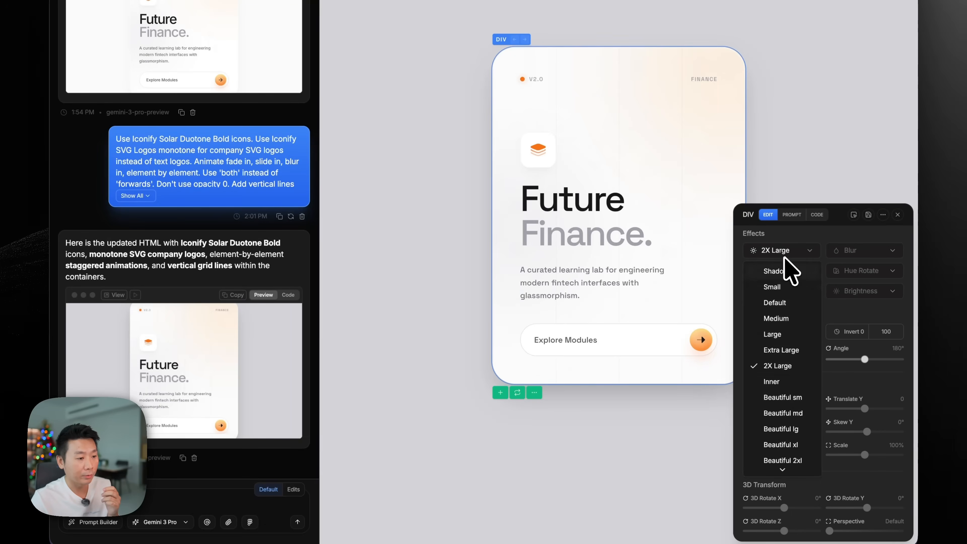
scroll(790, 400, down, 4)
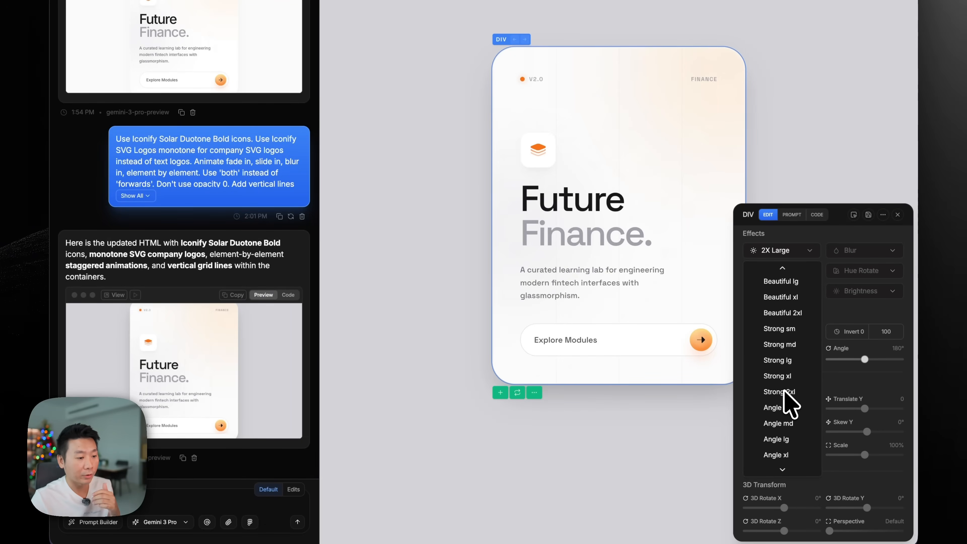
scroll(785, 394, down, 2)
click(784, 397)
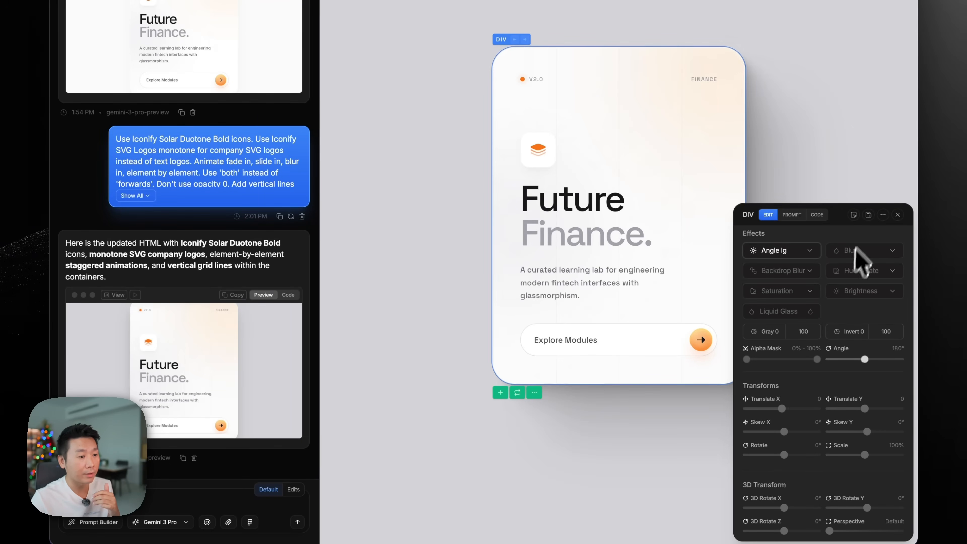
click(868, 216)
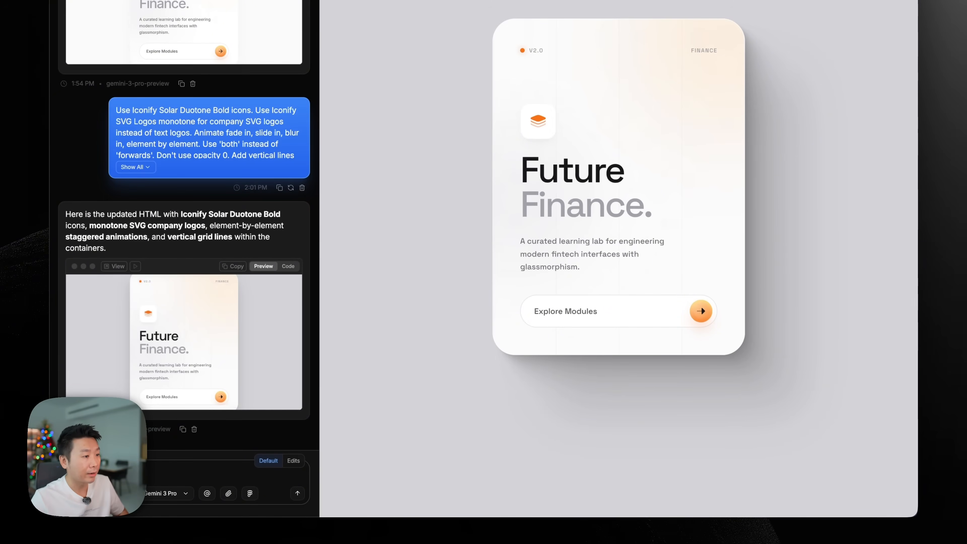
Write the follow-up request "apply the same drop shadows as the first card. animate" and begin a reference to saved content
click(122, 475)
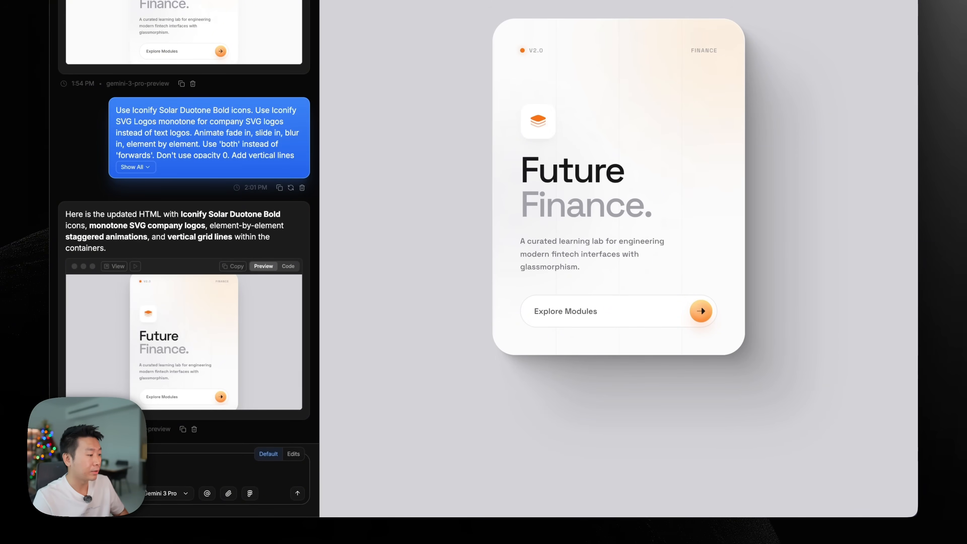
text(apply the same drop shadows as the first card.)
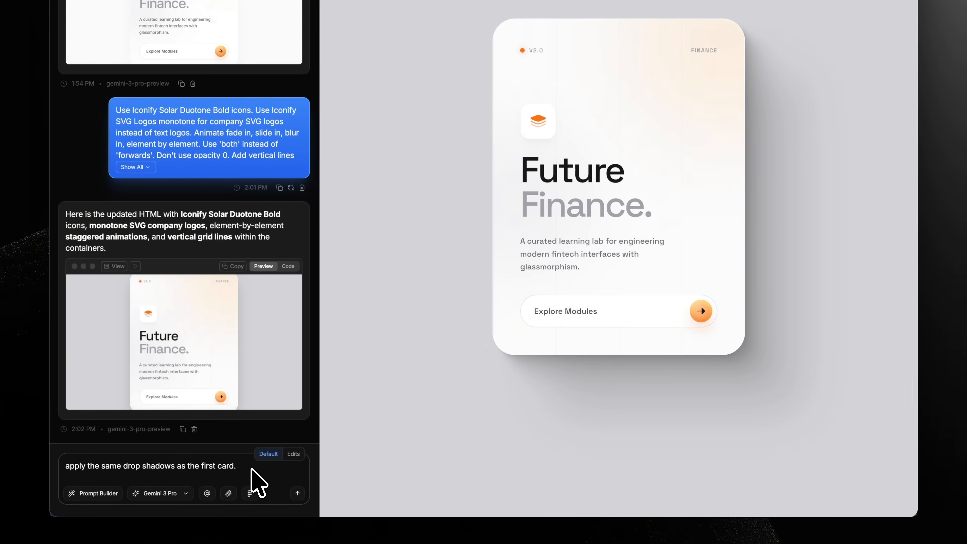
text(animate @)
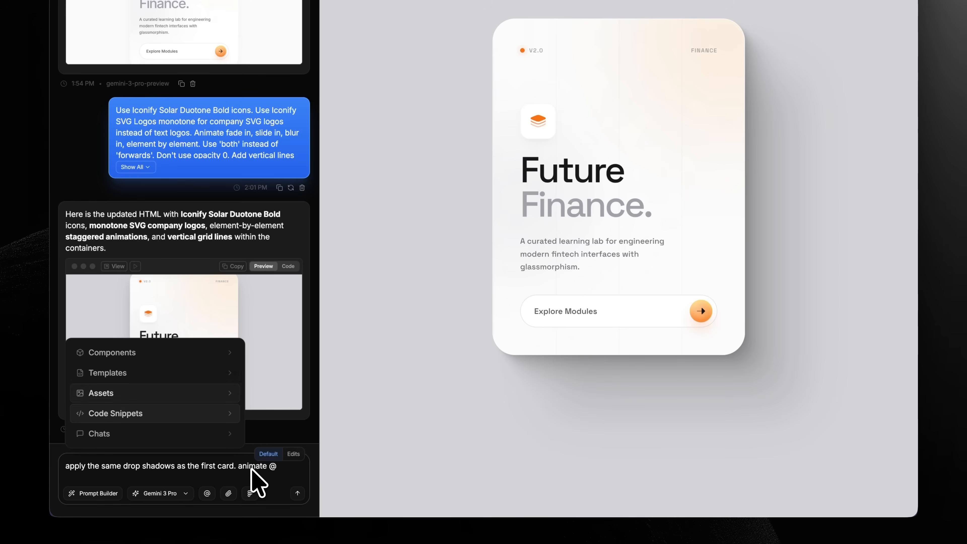
Reference the Animation on Scroll and Animation Keyframe code snippets in the prompt and send it
key(Return)
key(Down)
key(Down)
key(Down)
key(Down)
key(Down)
key(Down)
key(Down)
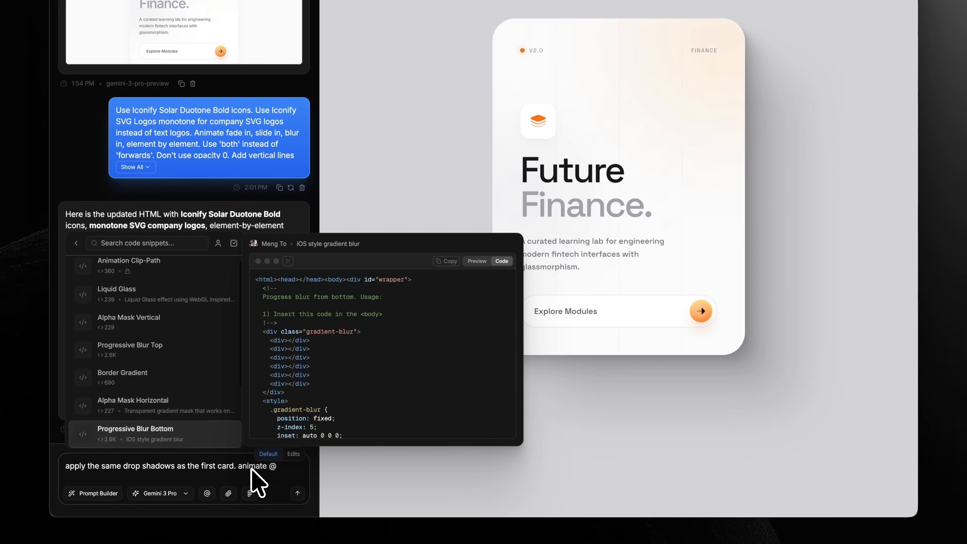
key(Down)
key(Down)
key(Up)
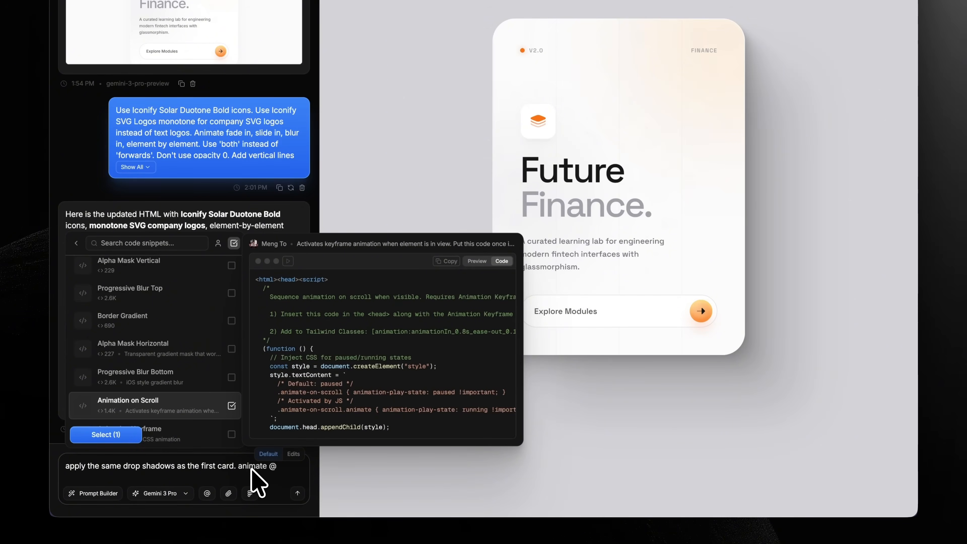
key(Down)
key(Return)
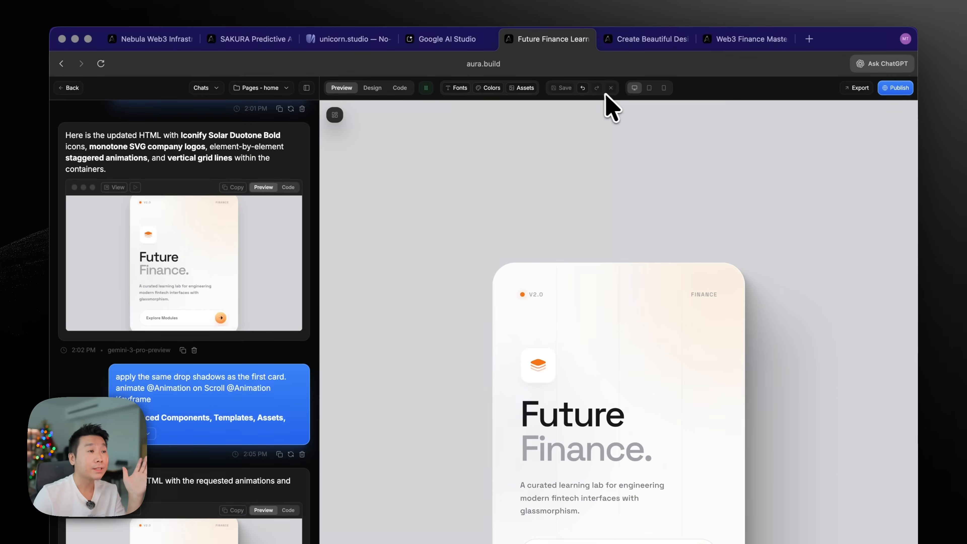
Review the card shadows and scroll animations across the updated slides, from the cover to the Partners slide
click(427, 88)
click(427, 88)
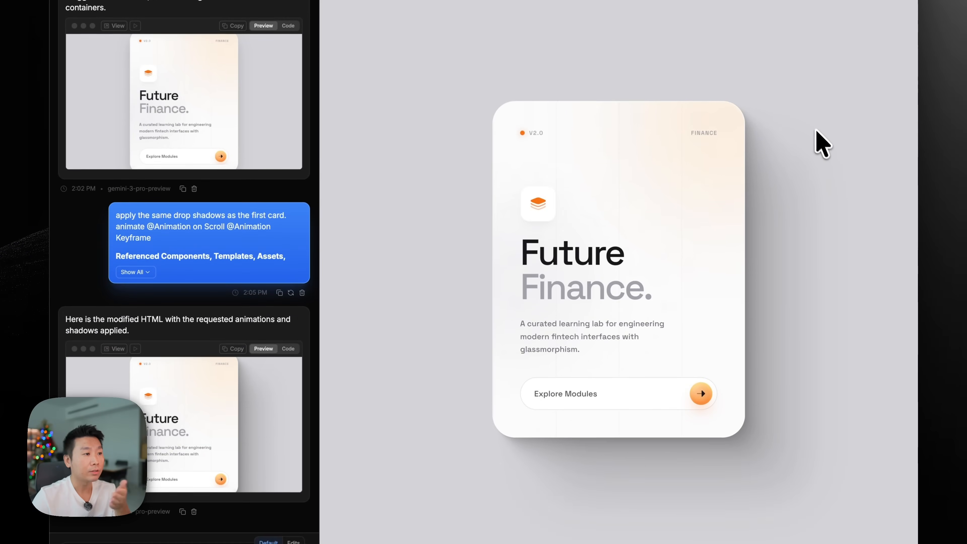
scroll(811, 343, down, 5)
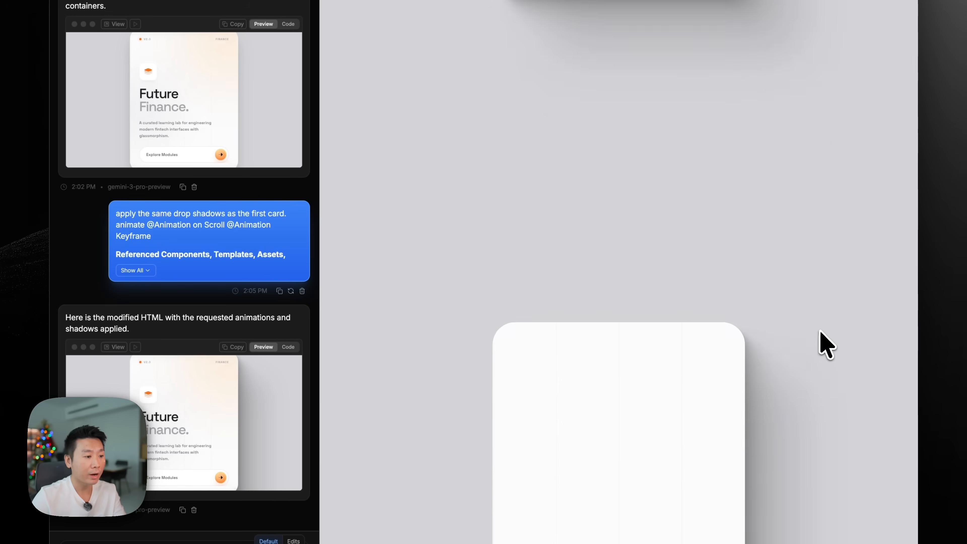
scroll(826, 324, down, 10)
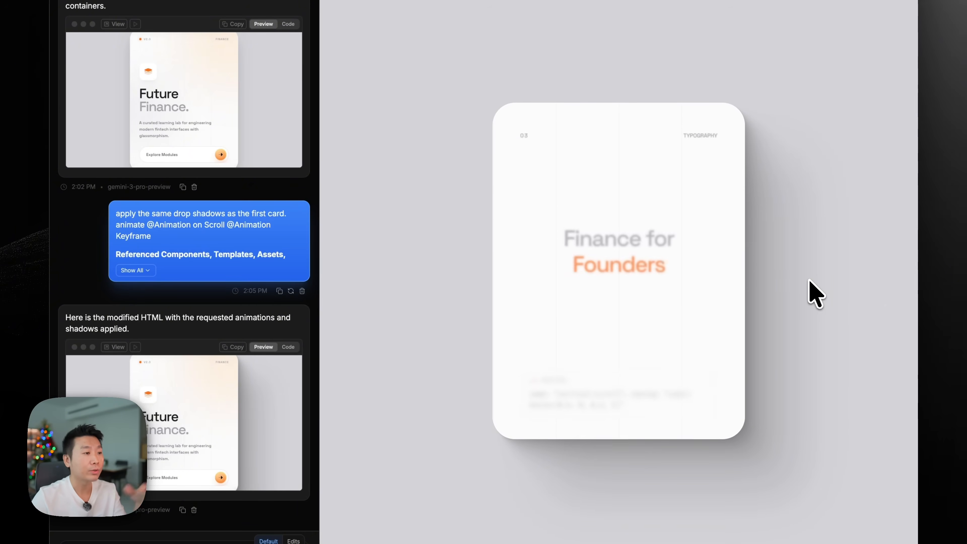
scroll(809, 280, down, 5)
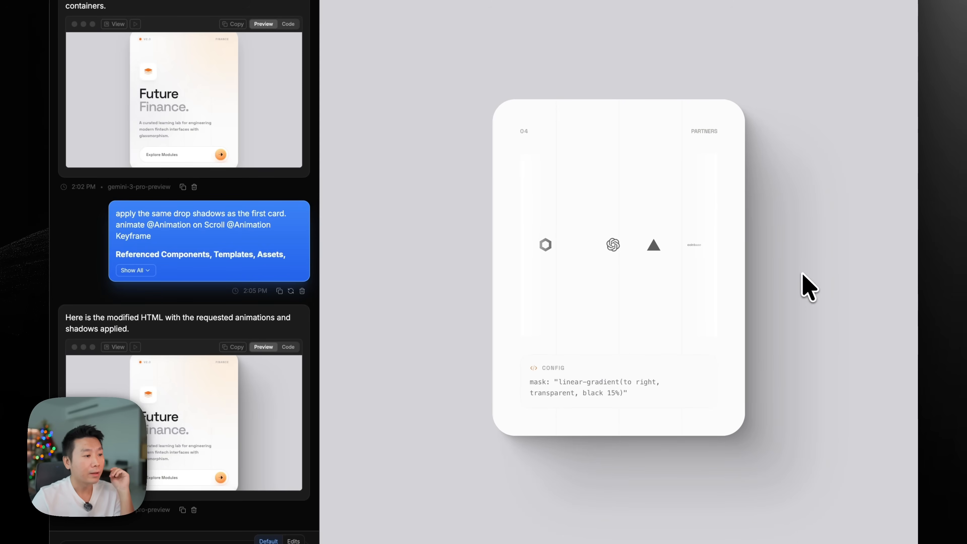
scroll(809, 287, up, 15)
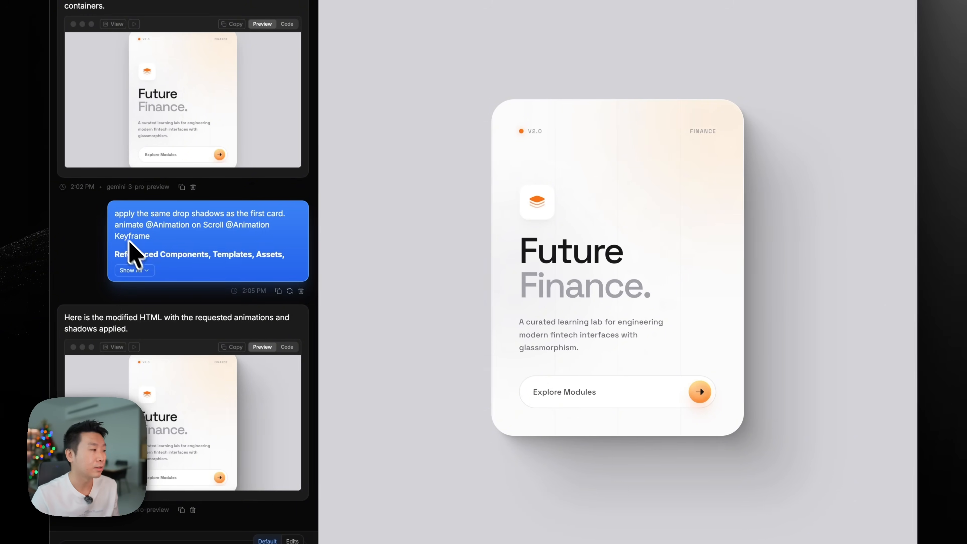
View the original Gemini 3 slide deck from the chat history, review the later versions and return to the latest one
scroll(69, 228, up, 15)
scroll(68, 229, up, 10)
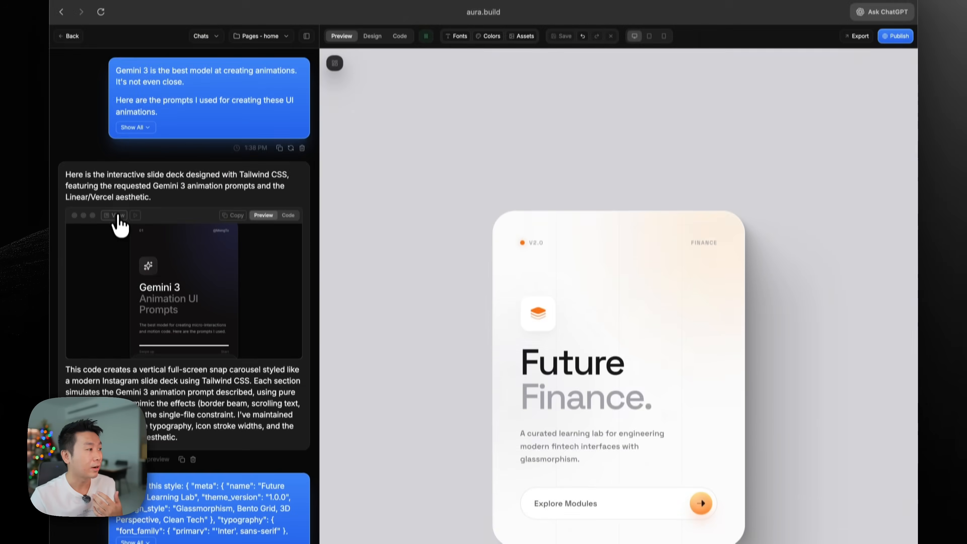
click(118, 216)
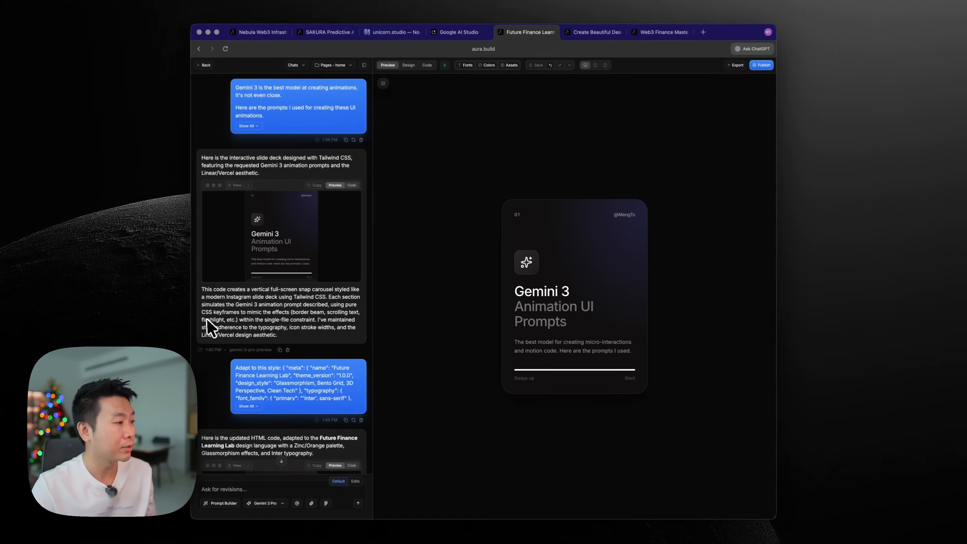
scroll(70, 365, down, 5)
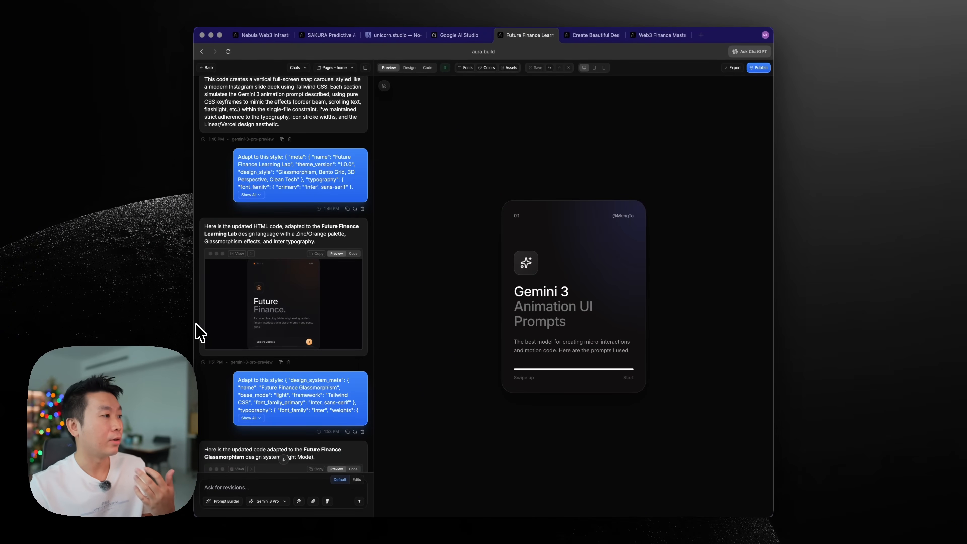
scroll(203, 331, down, 3)
scroll(198, 326, down, 10)
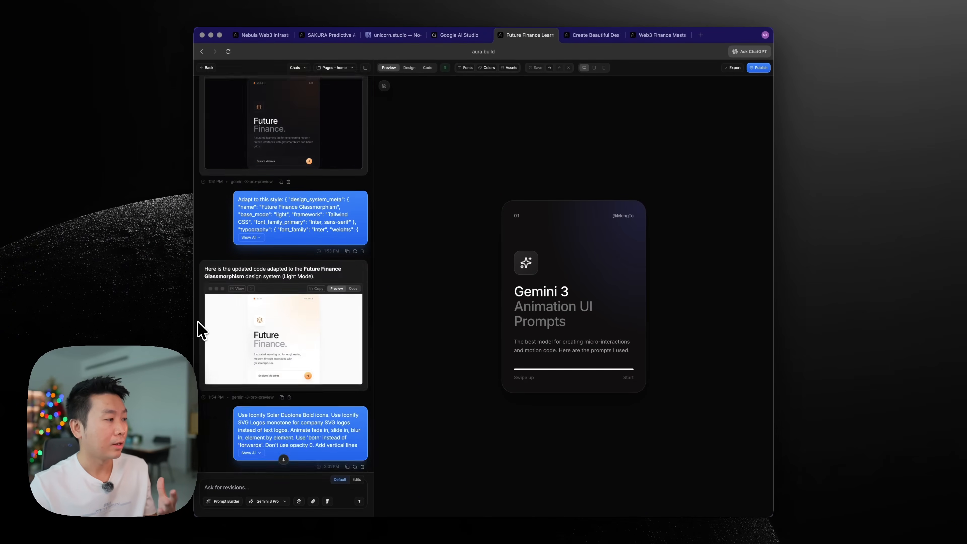
click(233, 315)
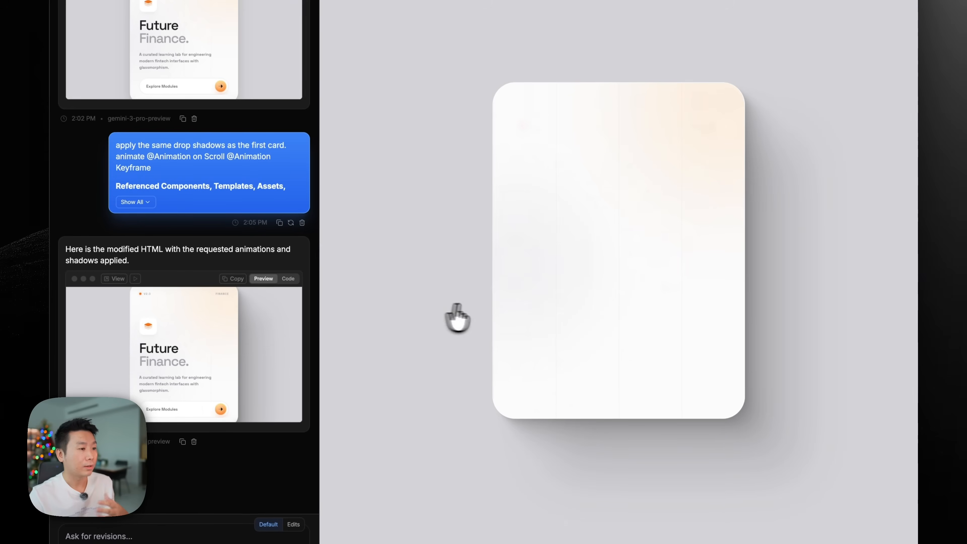
Go through the animated slides of the latest version and examine the CSS note on the buttons slide
scroll(421, 311, down, 10)
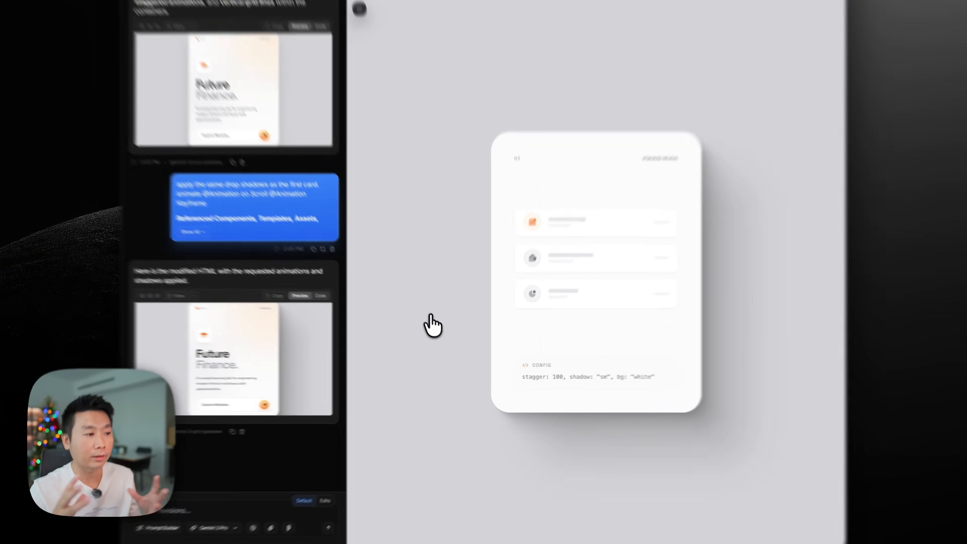
scroll(441, 342, down, 10)
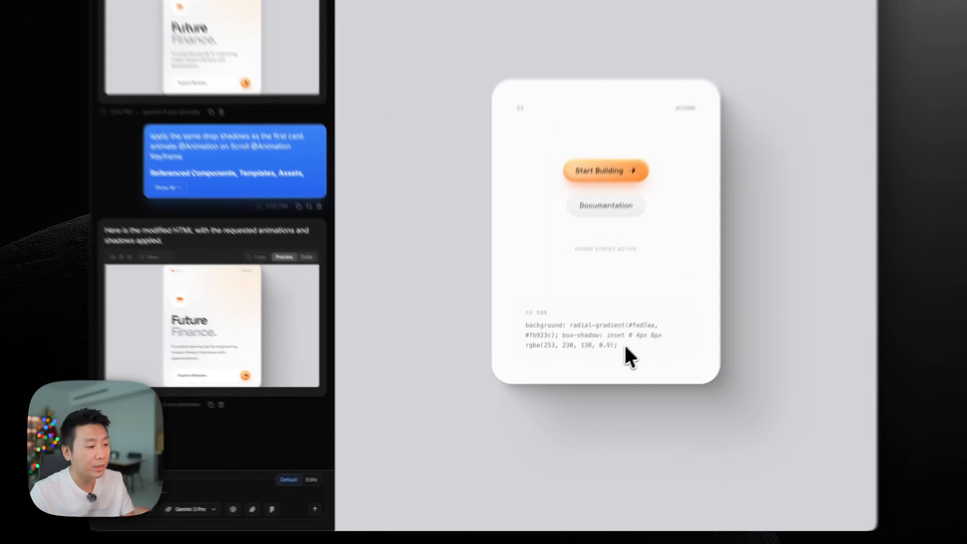
drag(588, 384, 512, 366)
click(511, 366)
drag(525, 312, 505, 310)
click(628, 328)
click(512, 314)
scroll(514, 324, down, 5)
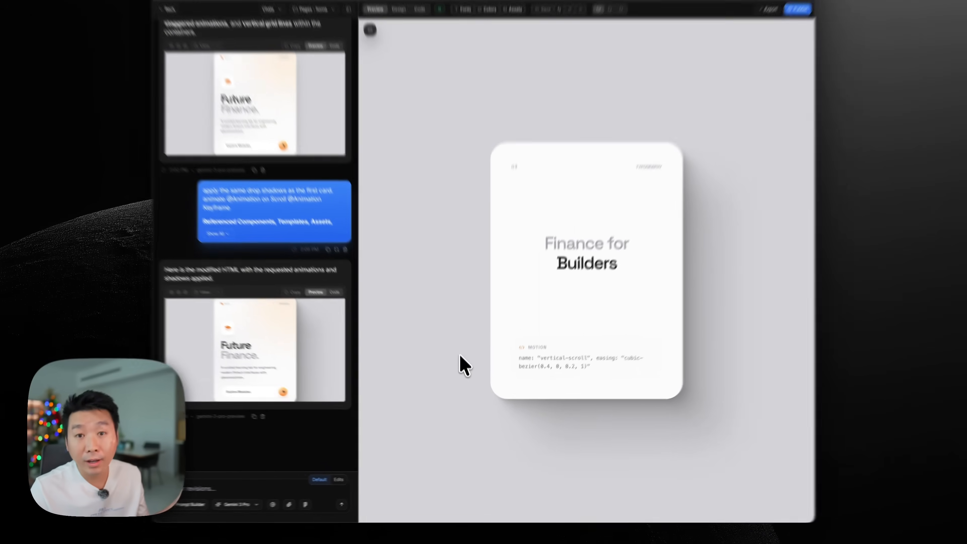
Look over the Builders and Partners slides and reopen the Future Finance version with the added animations and shadows
scroll(463, 371, down, 5)
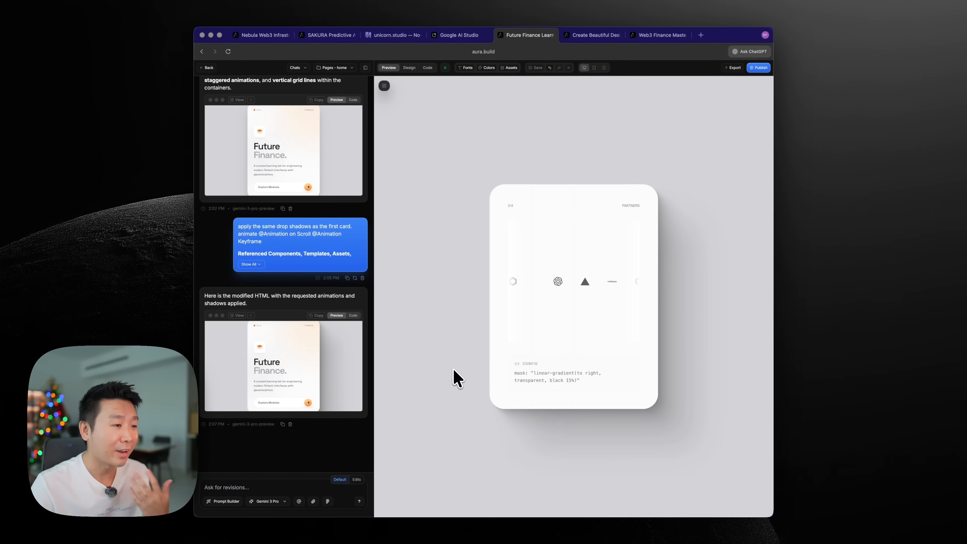
scroll(456, 379, down, 5)
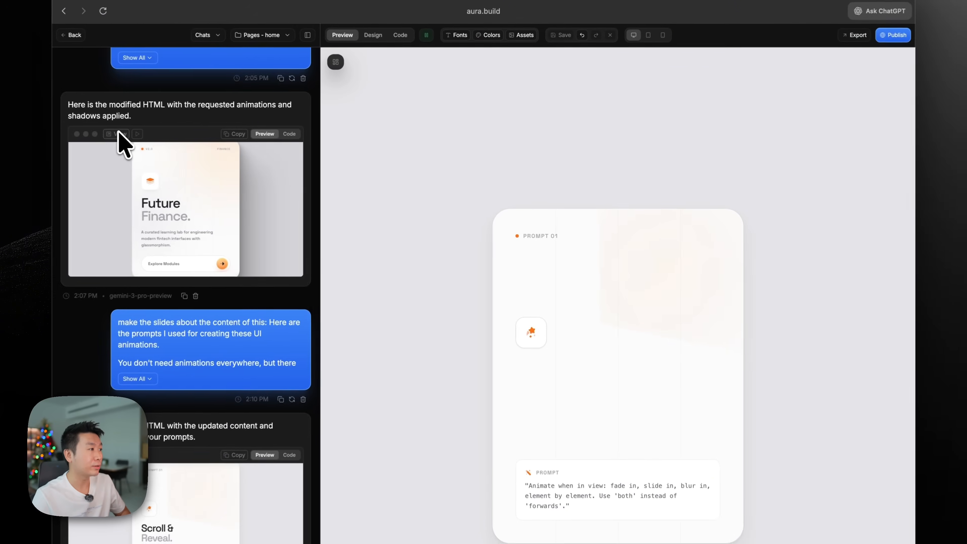
click(119, 133)
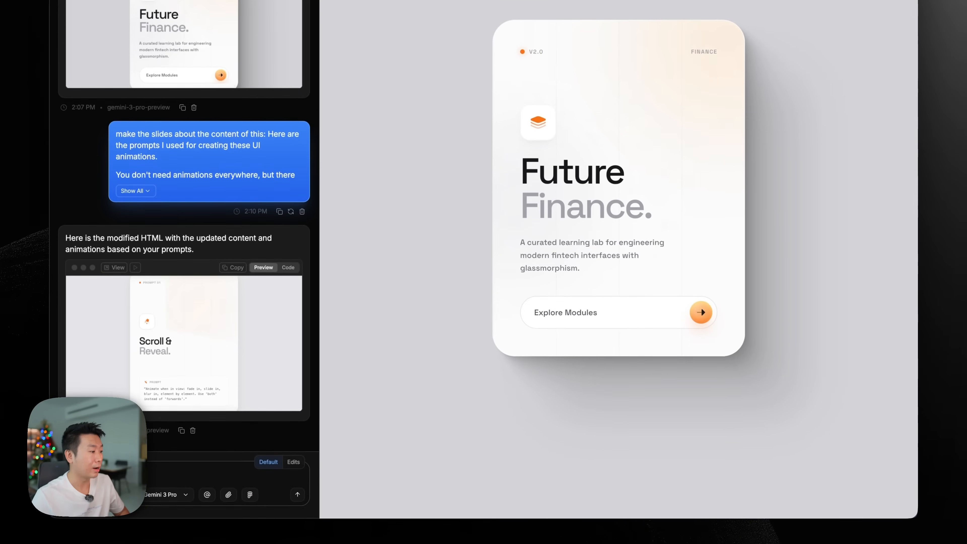
Enter a prompt for 8 Instagram slide sections with 3/4 cards (1 cover, 6 steps, 1 CTA) and add "Important: Keep everything"
click(163, 472)
key(ctrl+v)
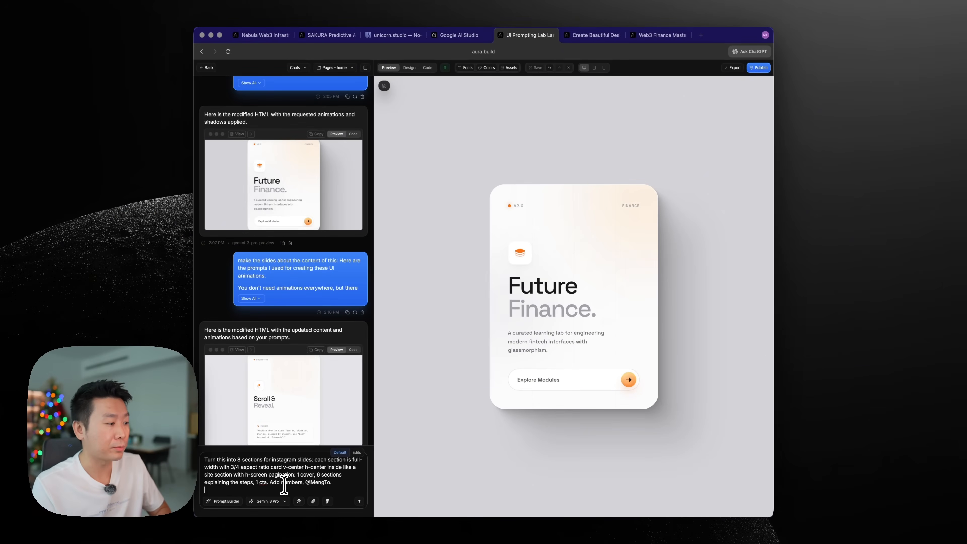
key(shift+Return)
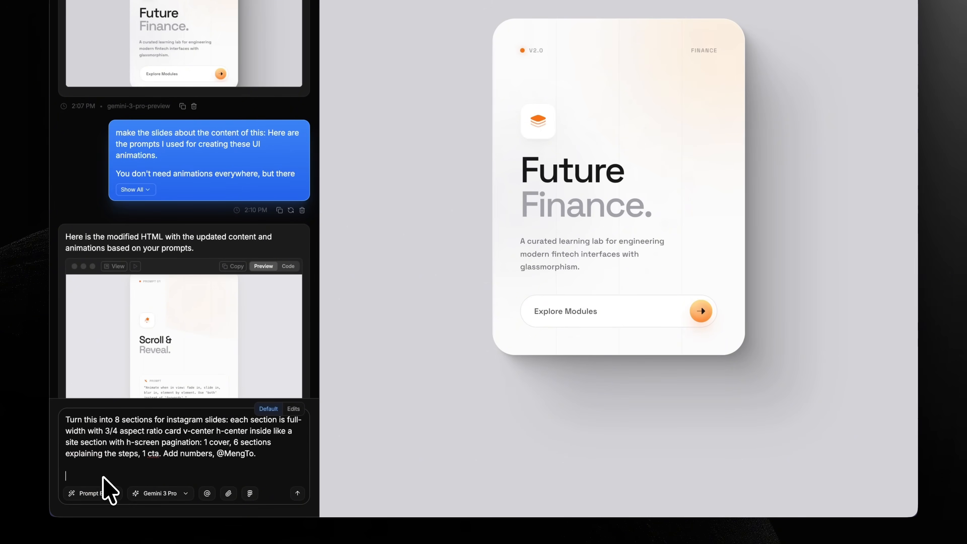
text(Keep everything:)
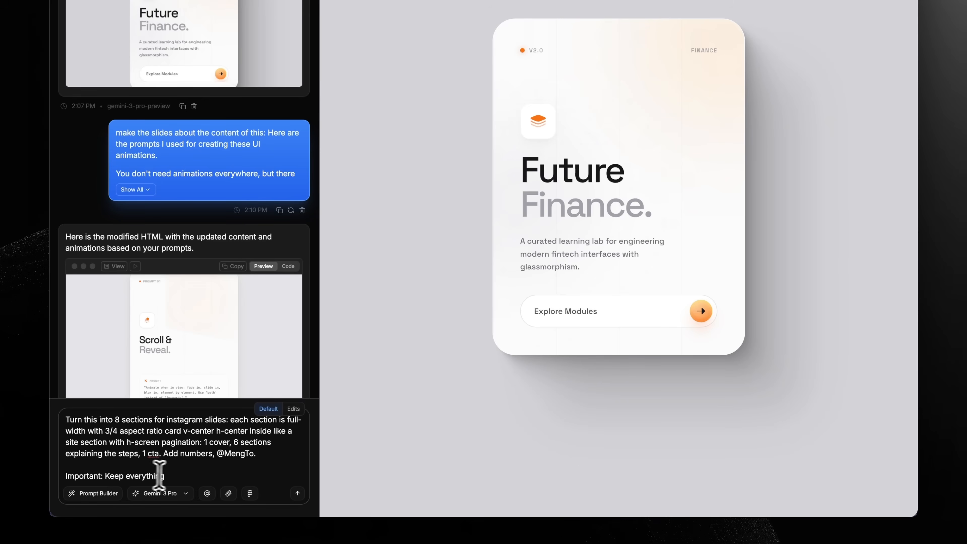
Paste the list of UI animation prompts below the instruction and send the message
key(shift+Return)
key(shift+Return)
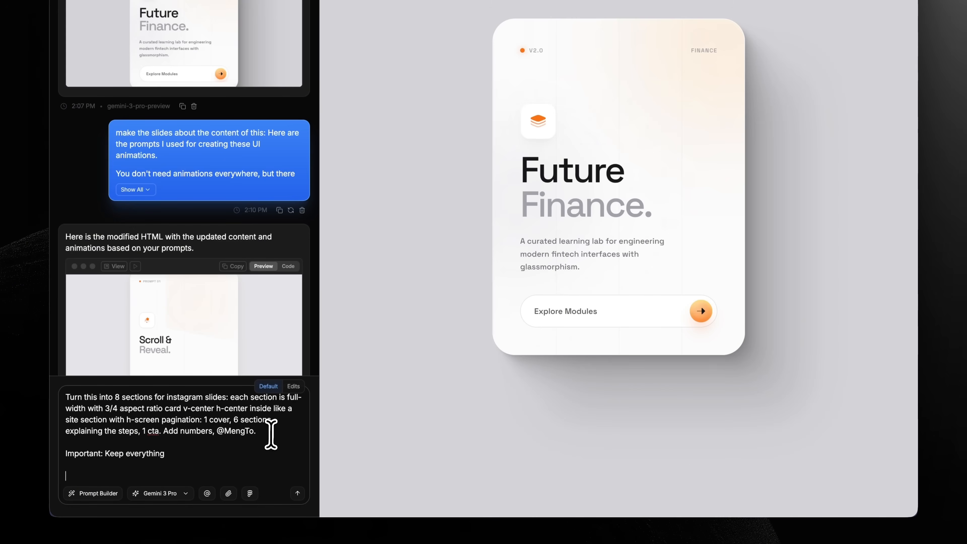
key(super+v)
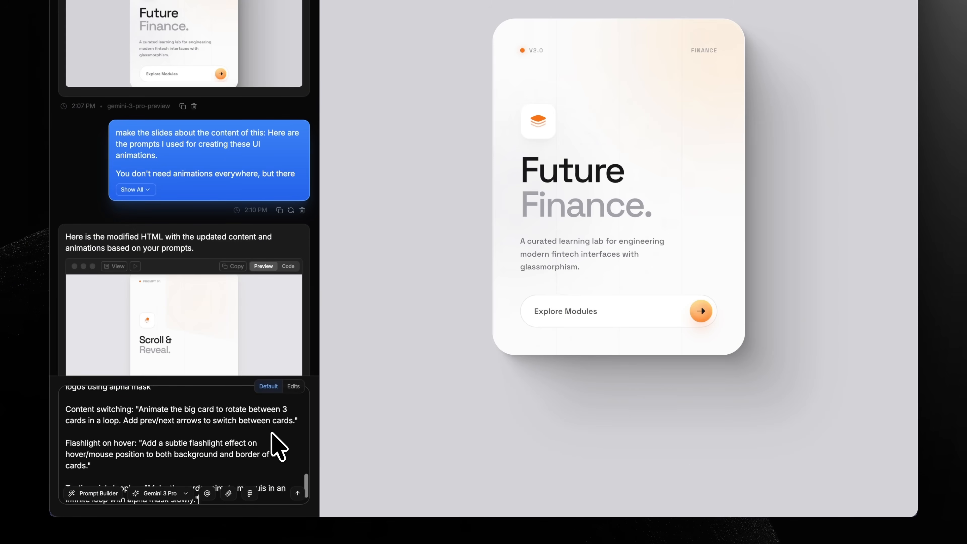
key(Return)
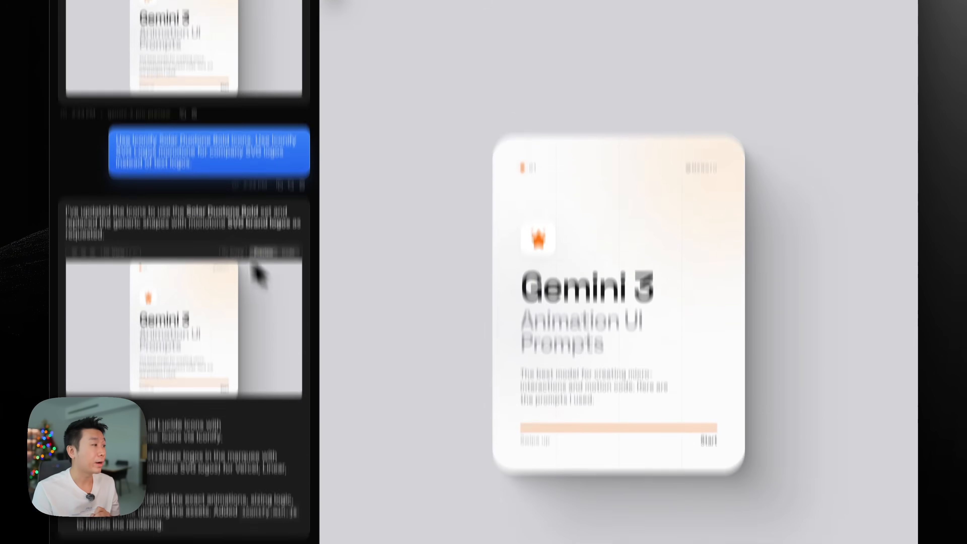
Copy the code of the original dark Gemini 3 slide deck from the chat history and return to the latest version
scroll(91, 85, up, 5)
scroll(94, 157, up, 2)
scroll(99, 170, up, 2)
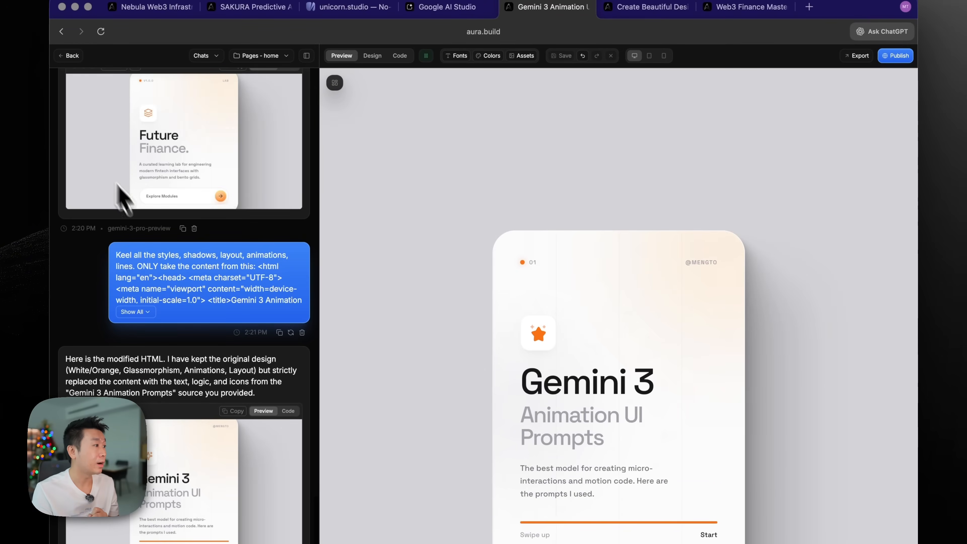
scroll(134, 280, down, 1)
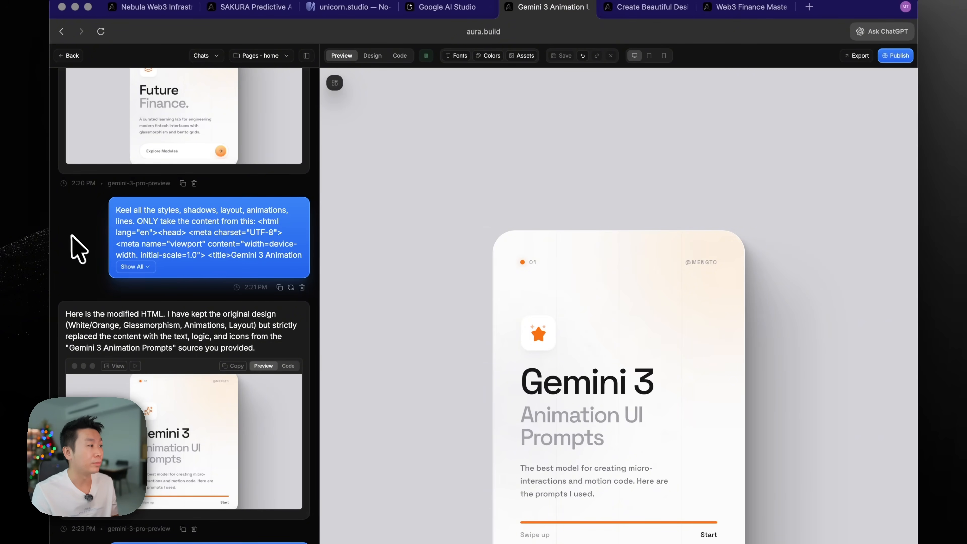
scroll(61, 247, up, 8)
scroll(58, 247, up, 10)
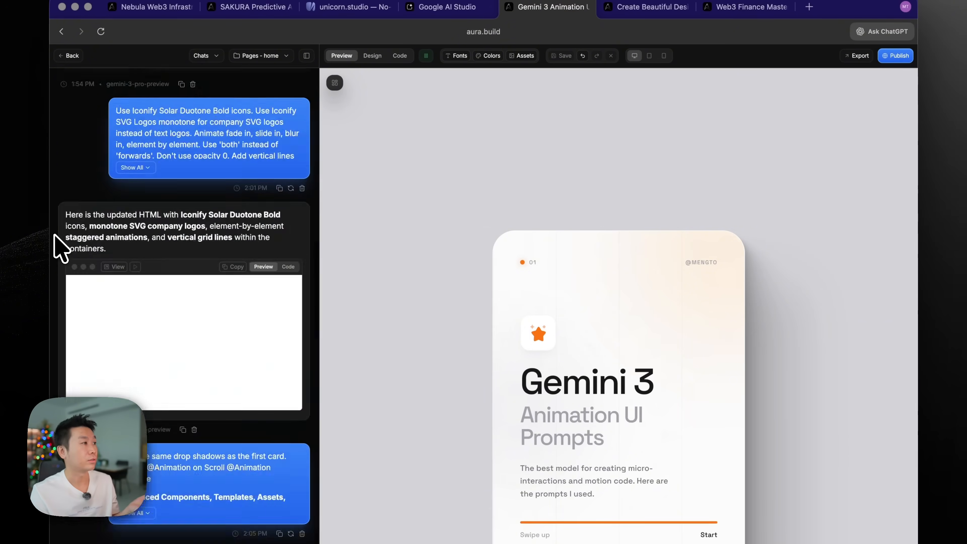
click(231, 236)
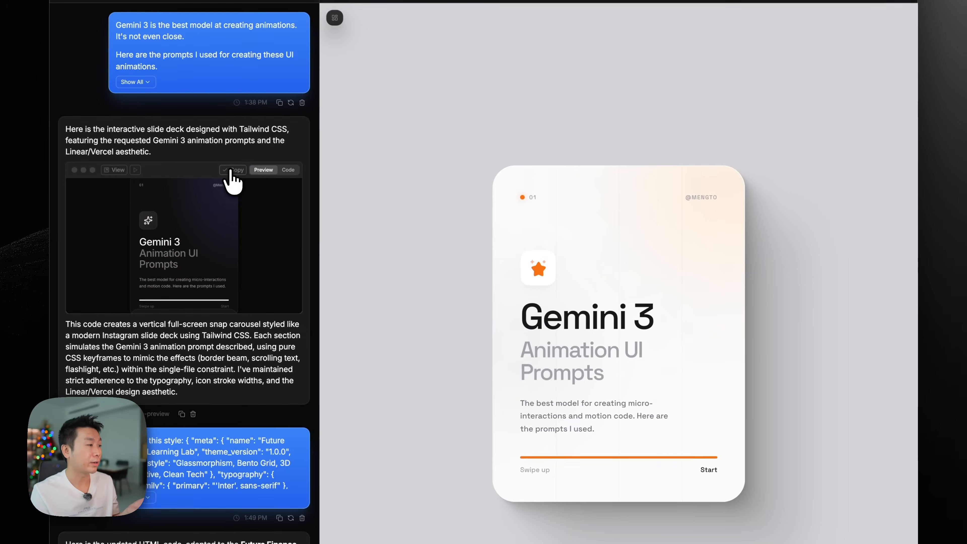
scroll(69, 421, down, 3)
scroll(72, 366, down, 15)
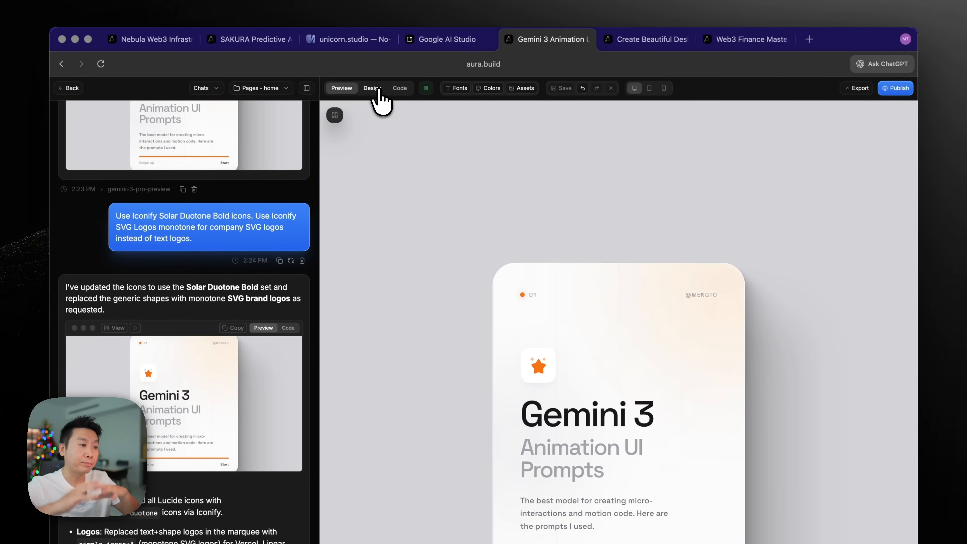
In Design mode, set the Gemini 3 cover card's background image to the Aura library's black-and-white photo of a woman in a white shirt
click(378, 90)
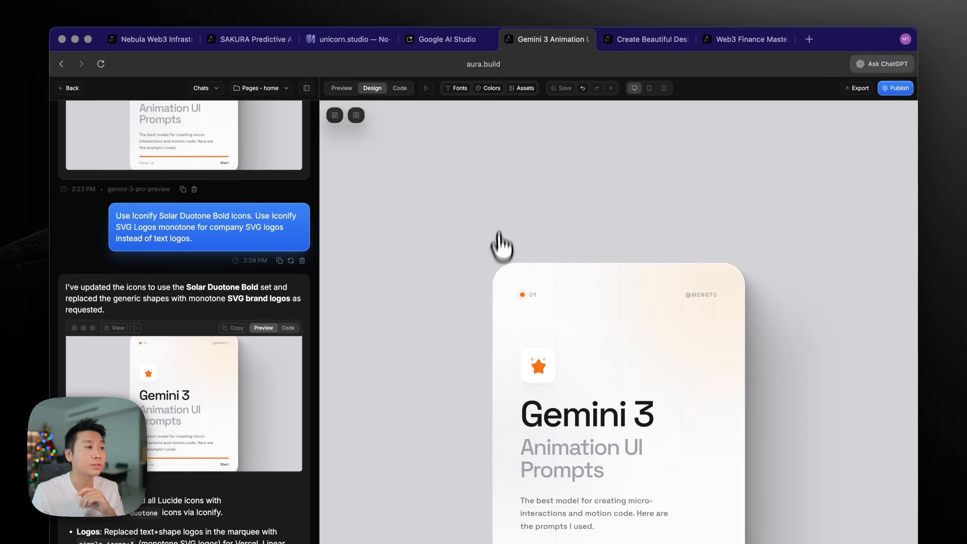
click(497, 287)
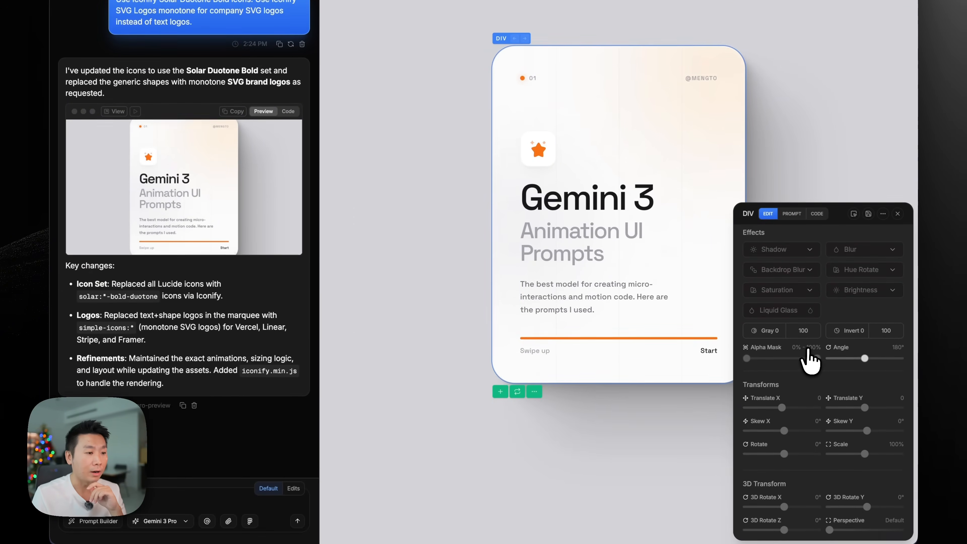
scroll(803, 368, up, 5)
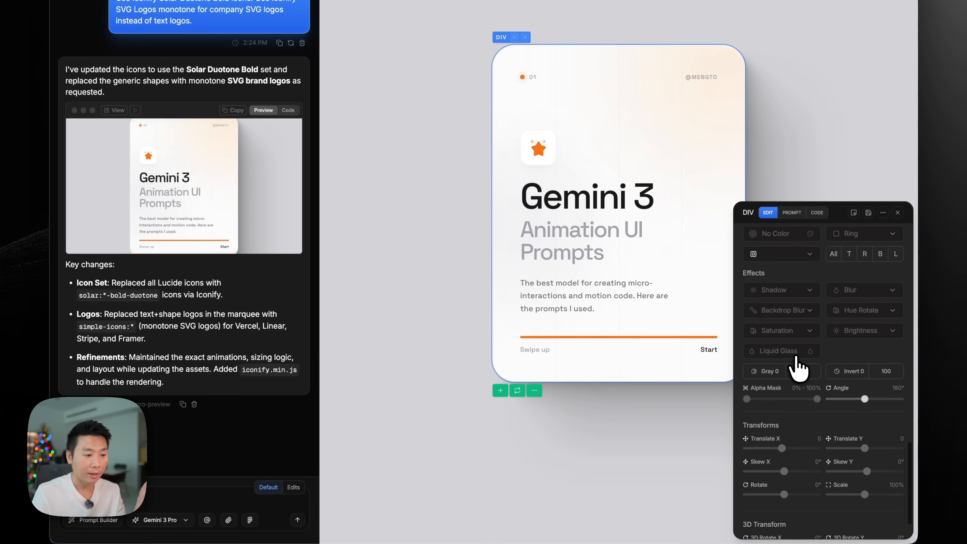
scroll(857, 389, up, 2)
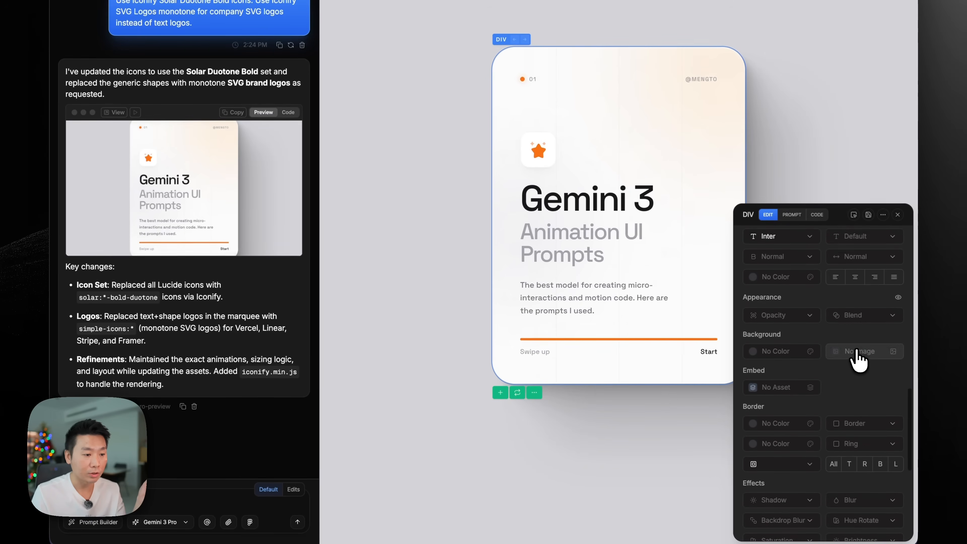
click(859, 356)
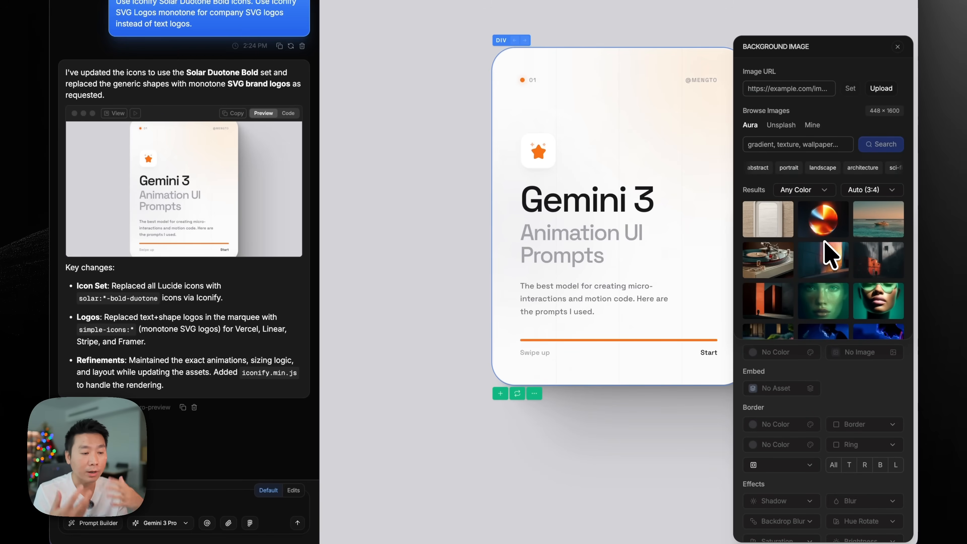
scroll(800, 247, down, 5)
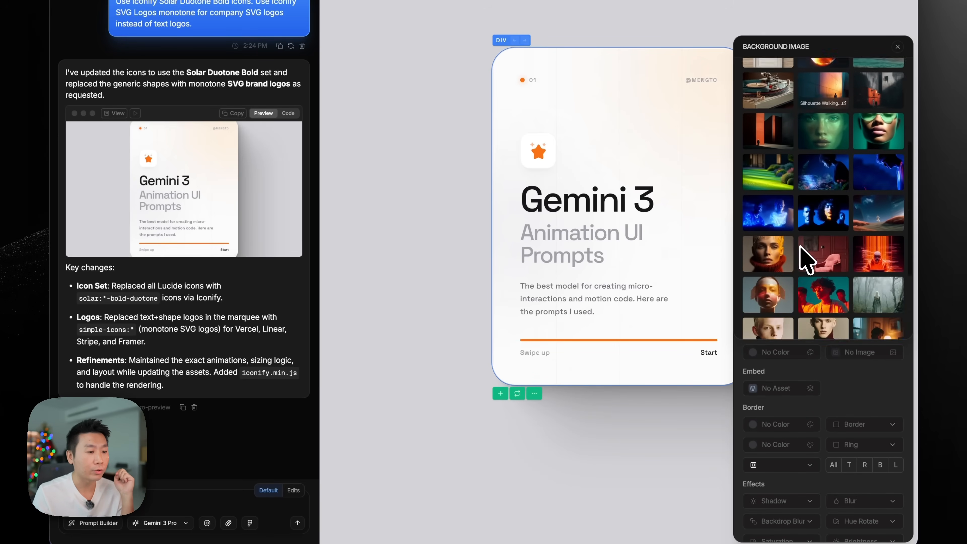
scroll(802, 251, down, 1)
click(770, 294)
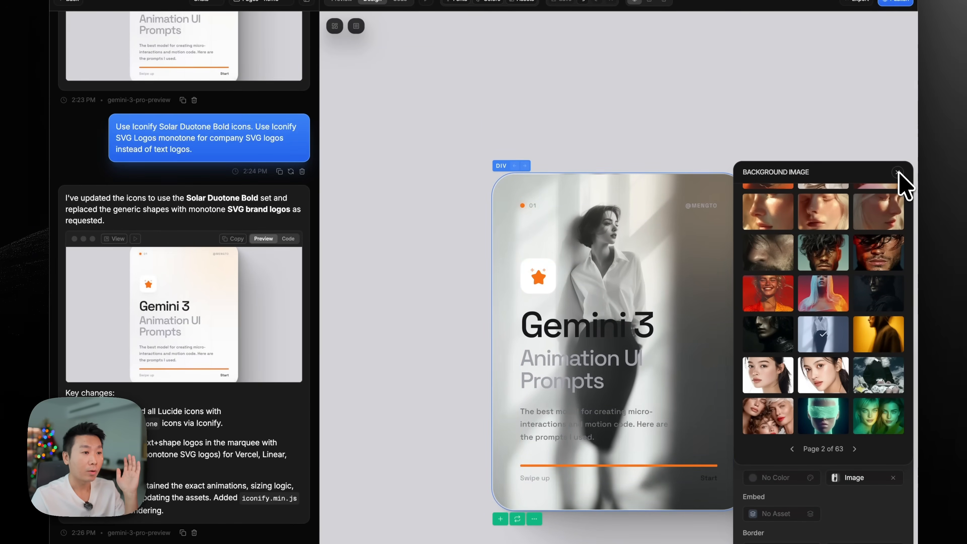
click(897, 173)
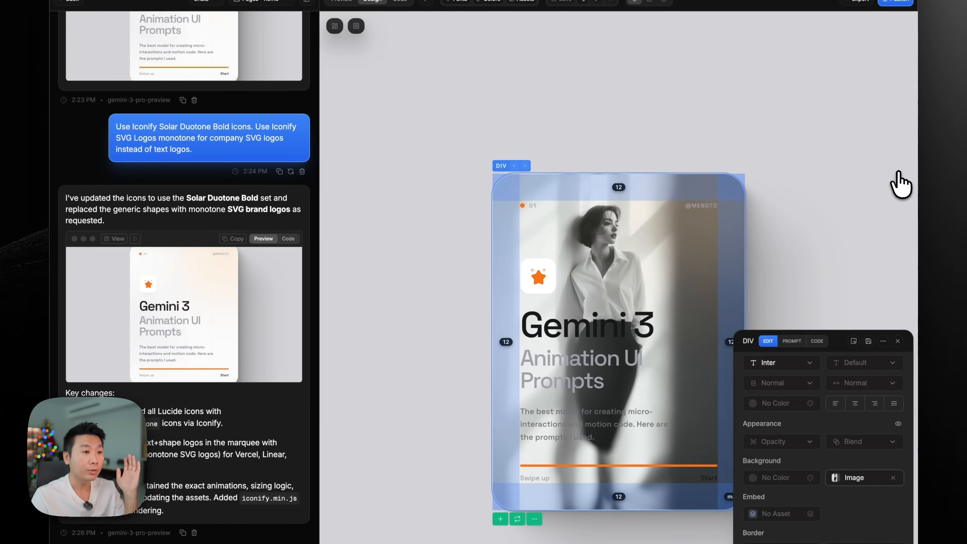
key(Escape)
Set the blend mode of the cover's "Gemini 3 Animation UI Prompts" heading to Difference
click(624, 282)
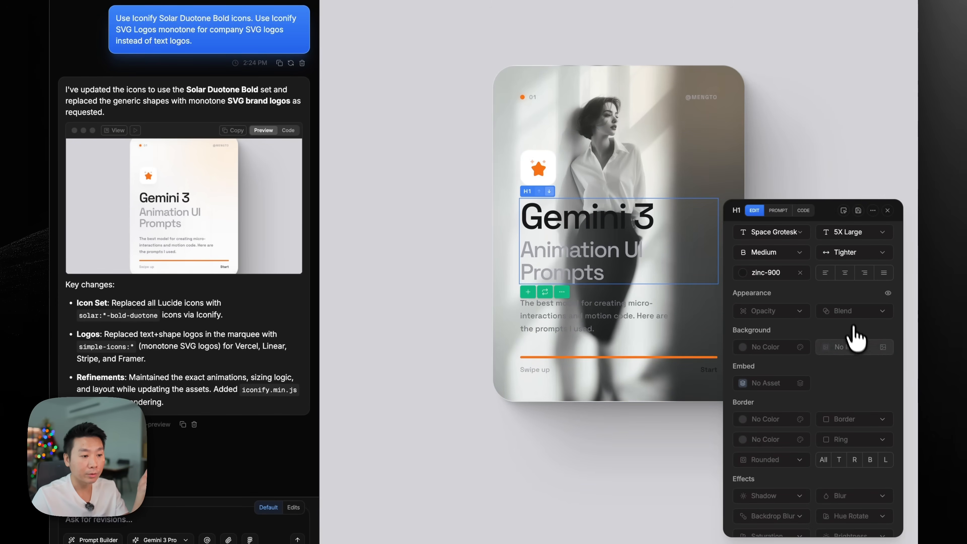
click(853, 310)
scroll(870, 449, down, 2)
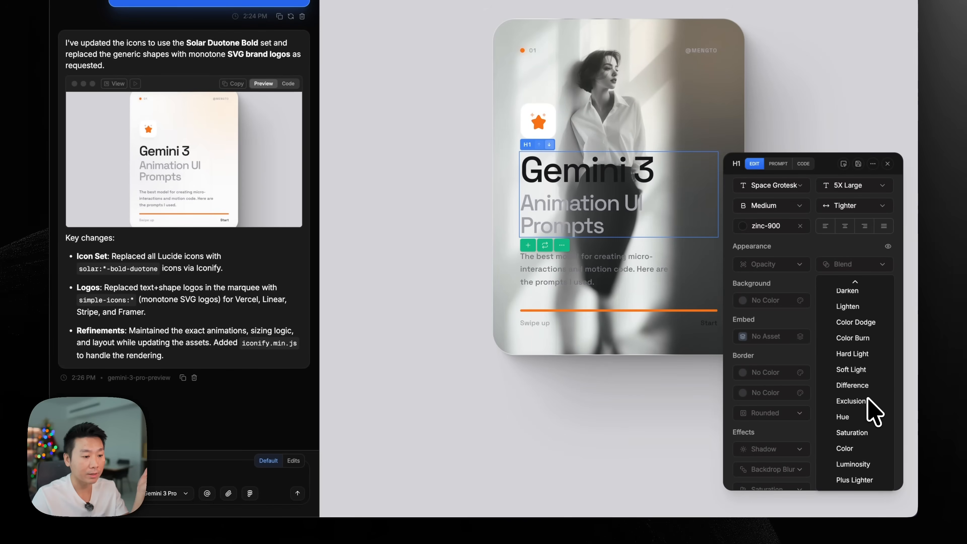
click(865, 395)
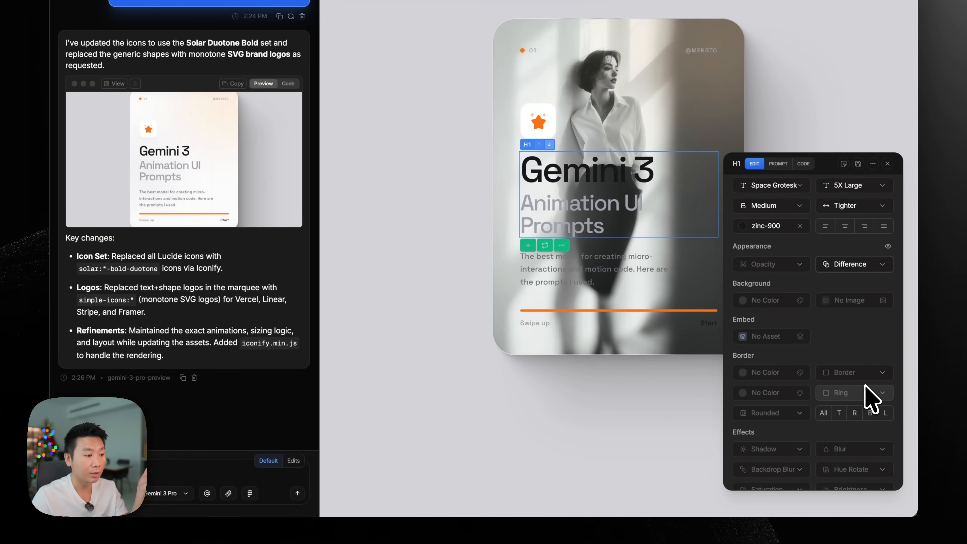
Try the Exclusion blend mode on the "Gemini 3" heading and close its properties
click(857, 267)
click(854, 474)
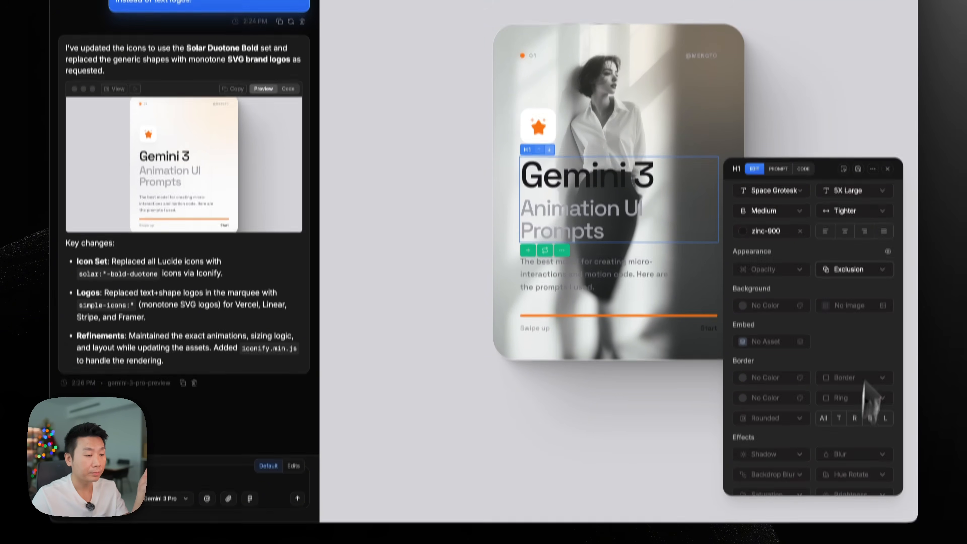
click(888, 163)
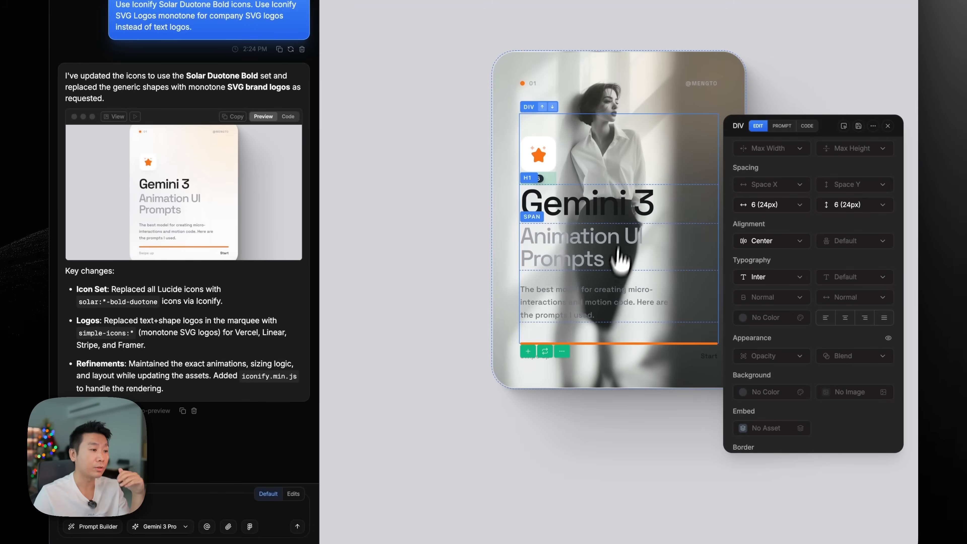
Try slate-50 as the text color of the "Gemini 3" heading
click(647, 213)
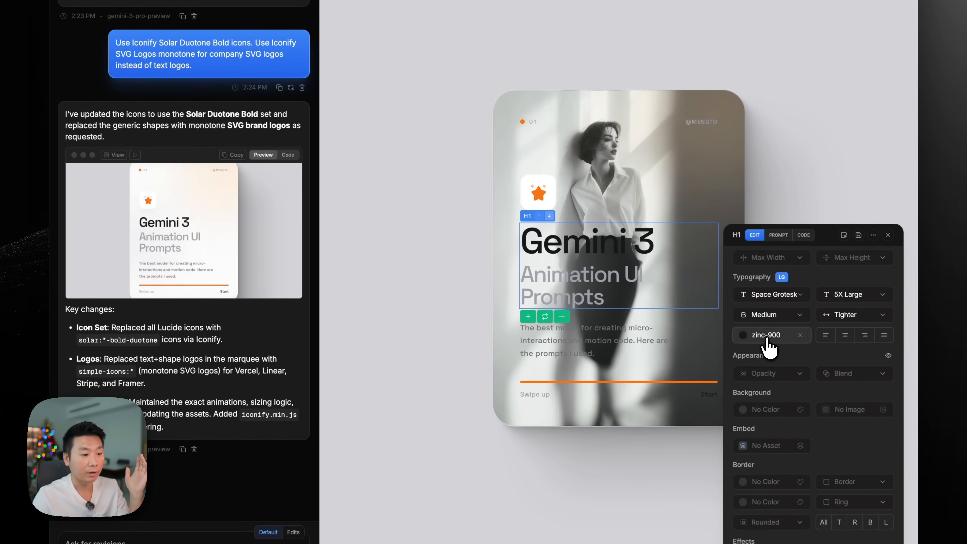
click(743, 334)
click(748, 412)
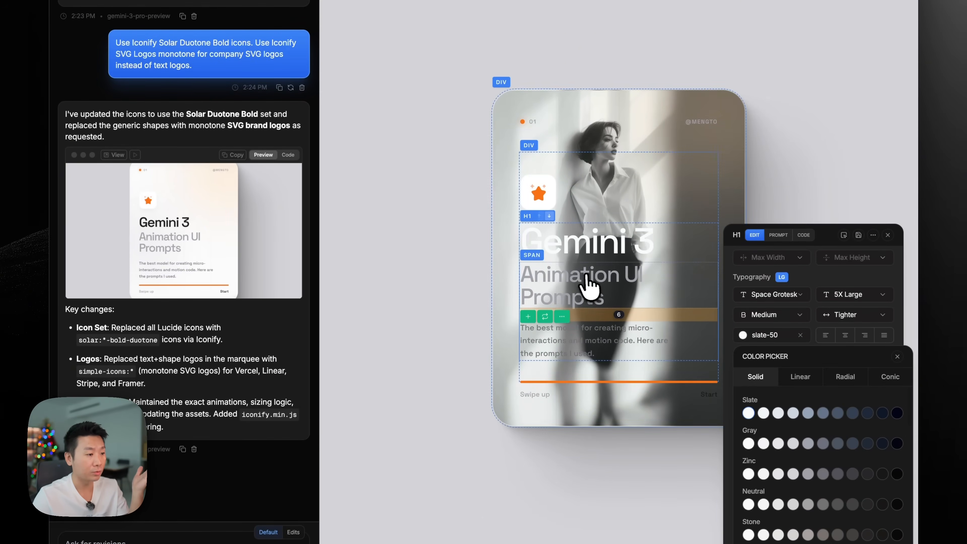
Try zinc-950 as the text color of the "Animation UI Prompts" subtitle
click(587, 295)
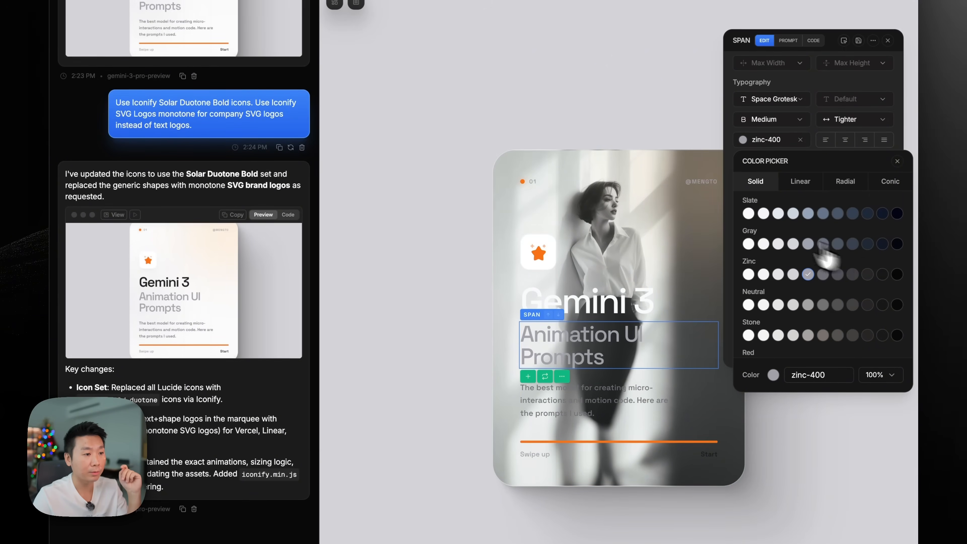
click(748, 200)
click(895, 279)
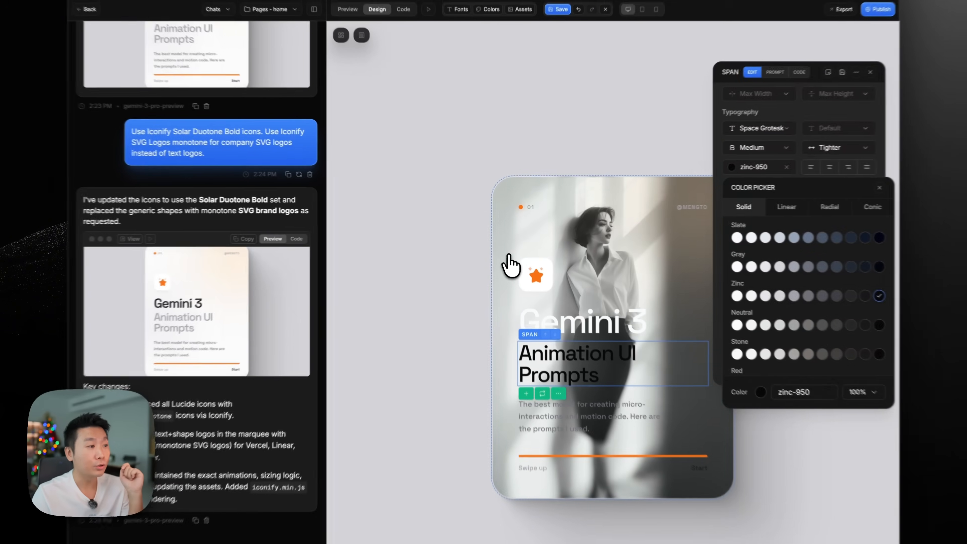
Open AI editing of the card's background image, try the 16:9 and 1:1 aspect ratios, and choose 3:4
click(499, 243)
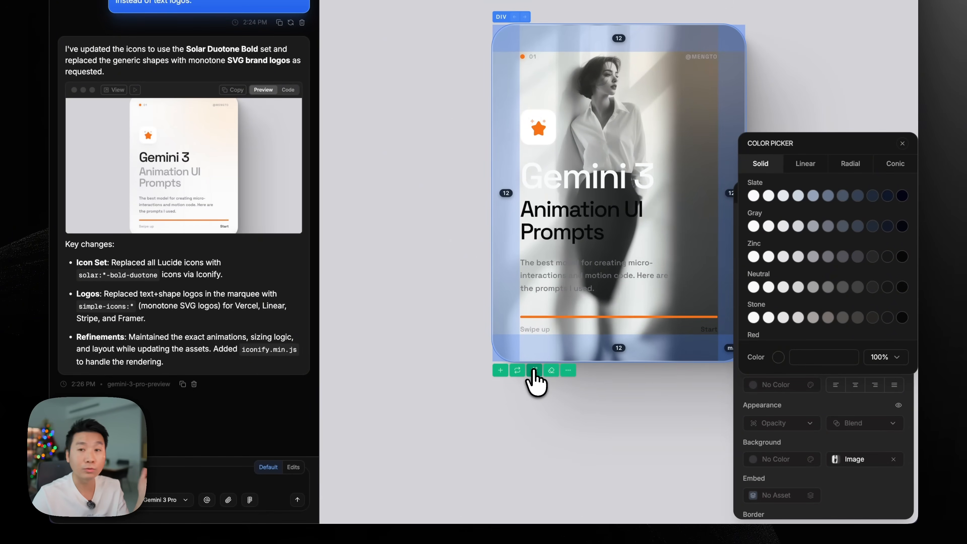
click(534, 370)
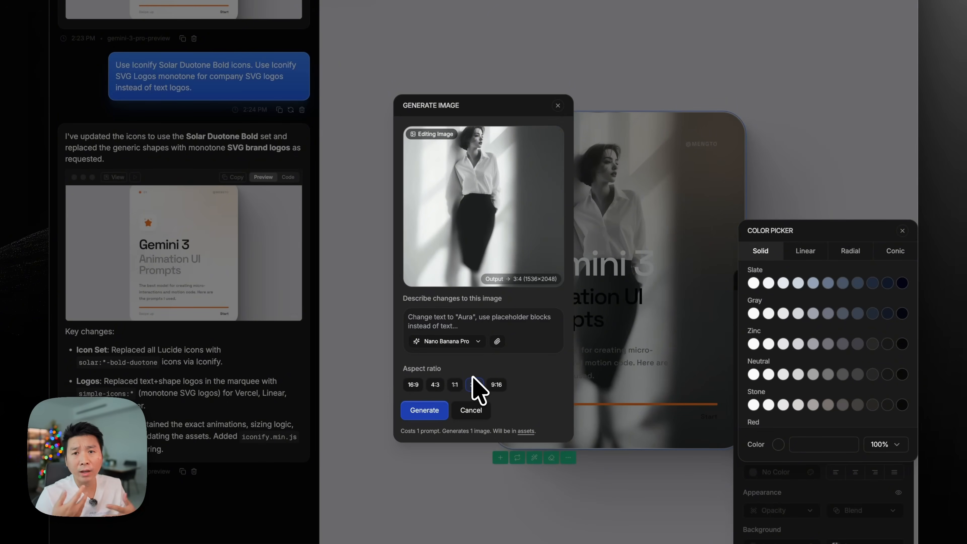
click(436, 319)
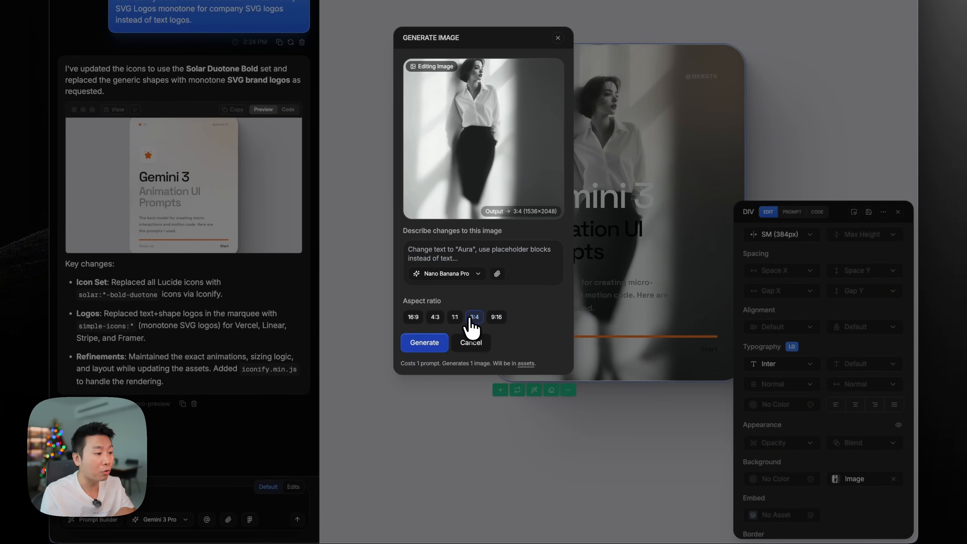
click(415, 317)
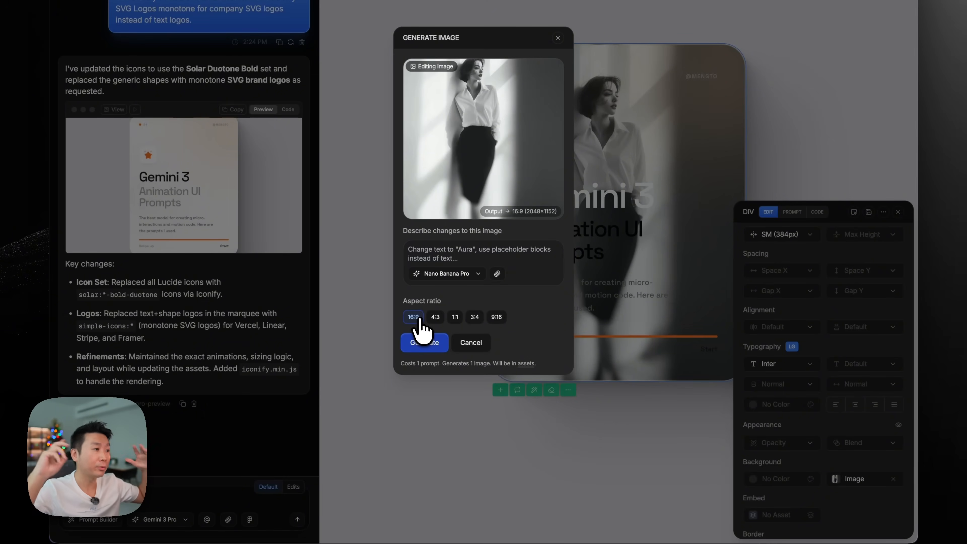
click(455, 316)
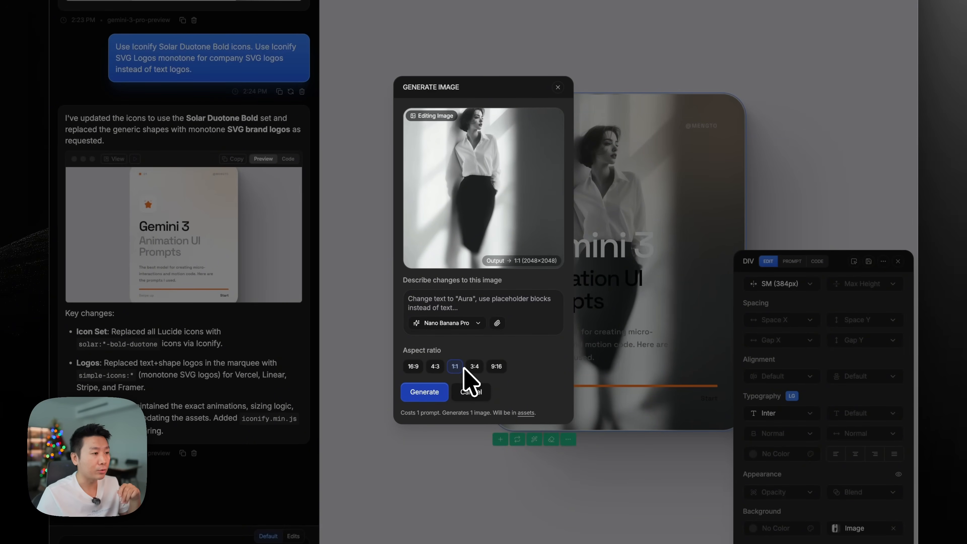
click(475, 367)
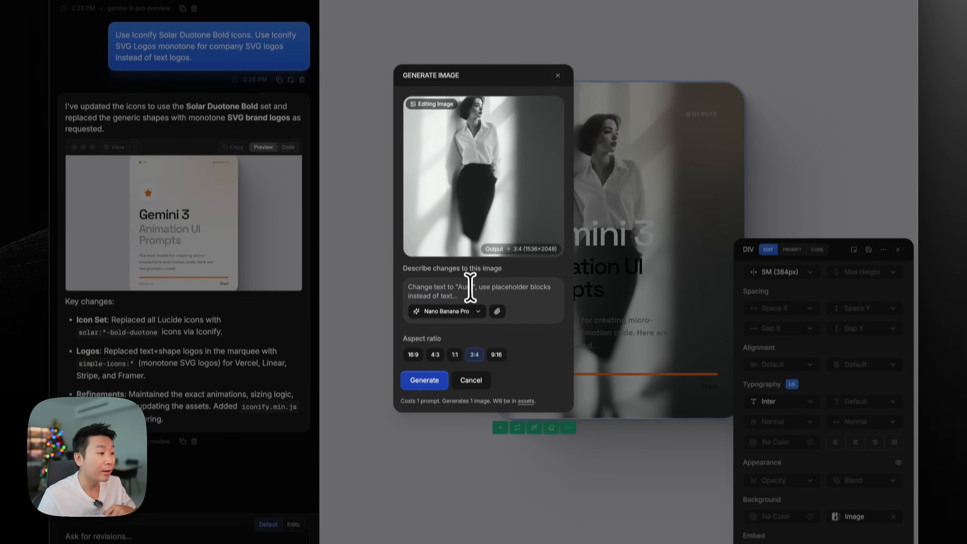
Generate and apply an image with the prompt "Make the bottom half use progressive blur and work as a light background with dark text possible on top"
click(470, 299)
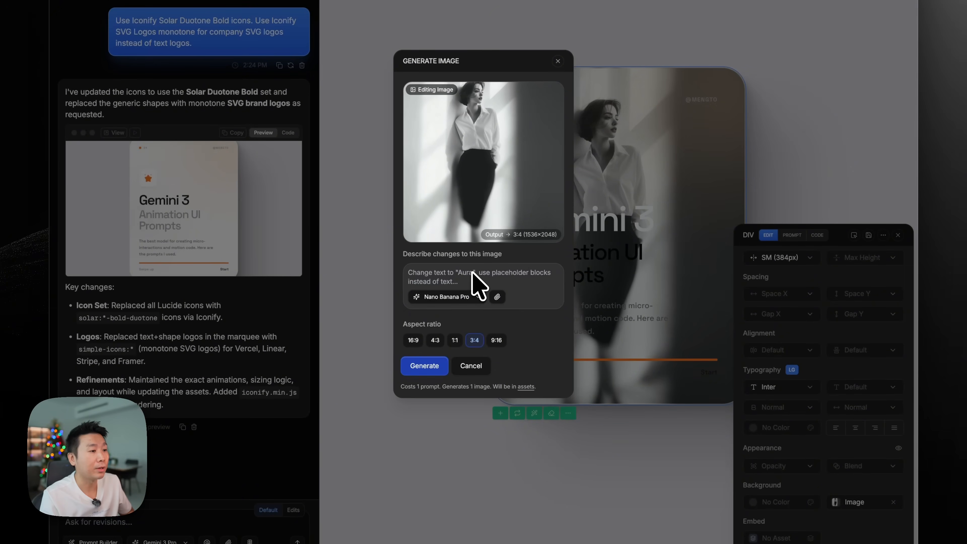
text(Make the bottom half use progressive blur and work as a light background with a)
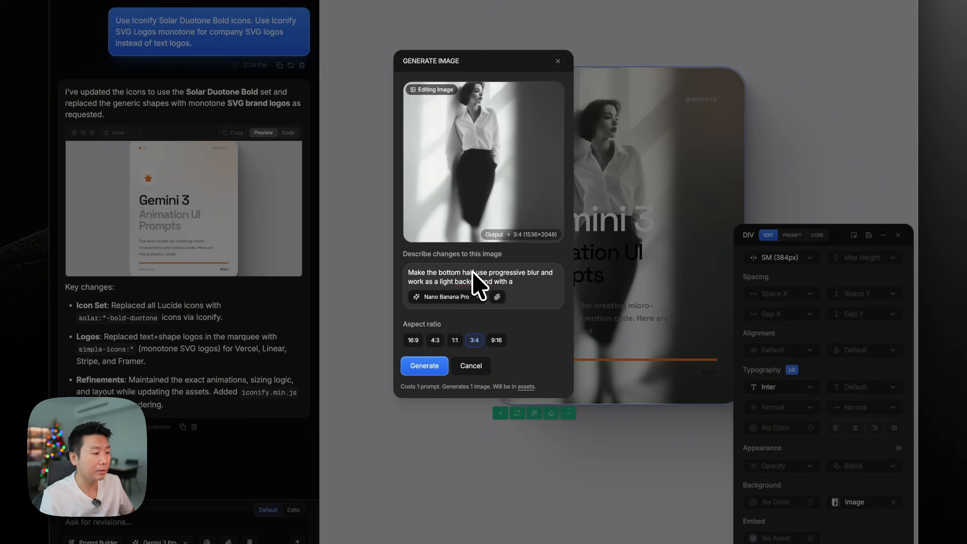
key(BackSpace)
text(dark text)
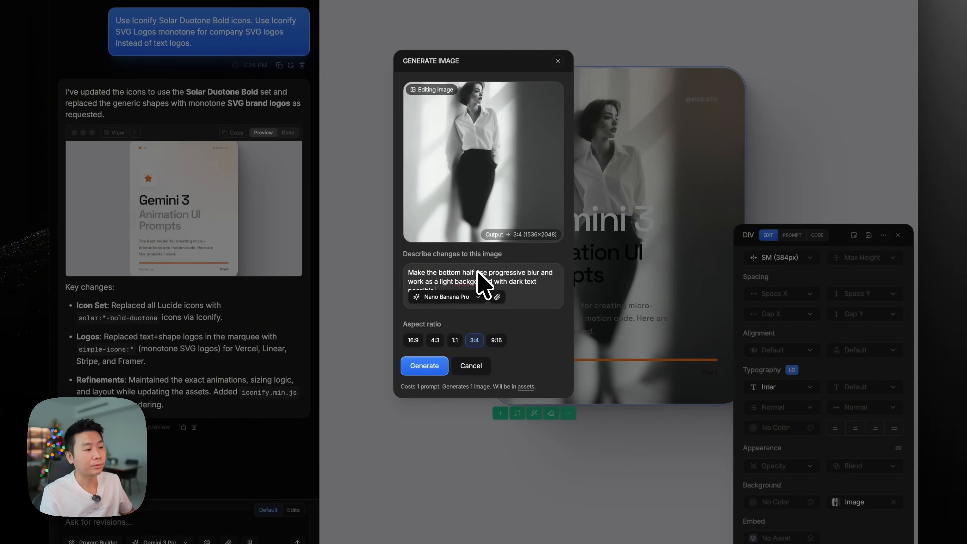
scroll(491, 280, down, 1)
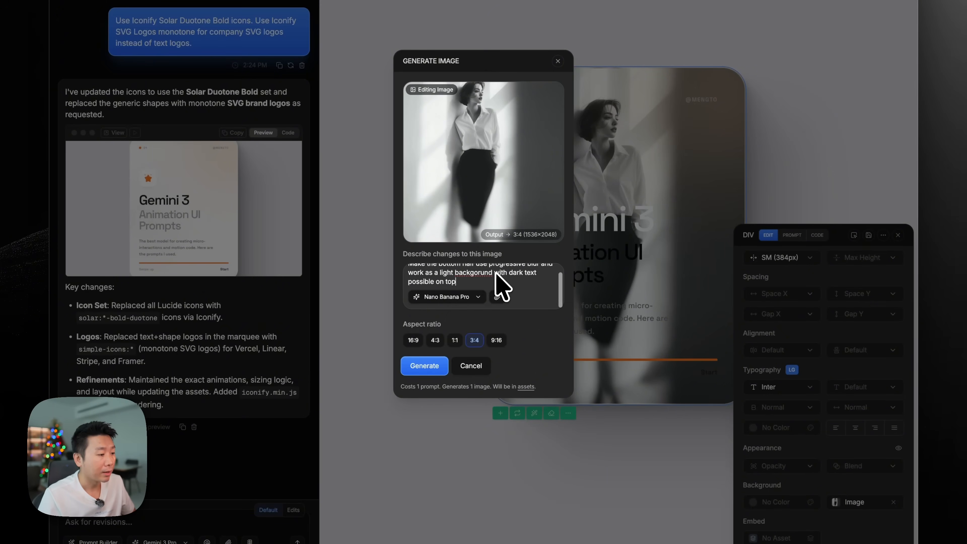
click(425, 344)
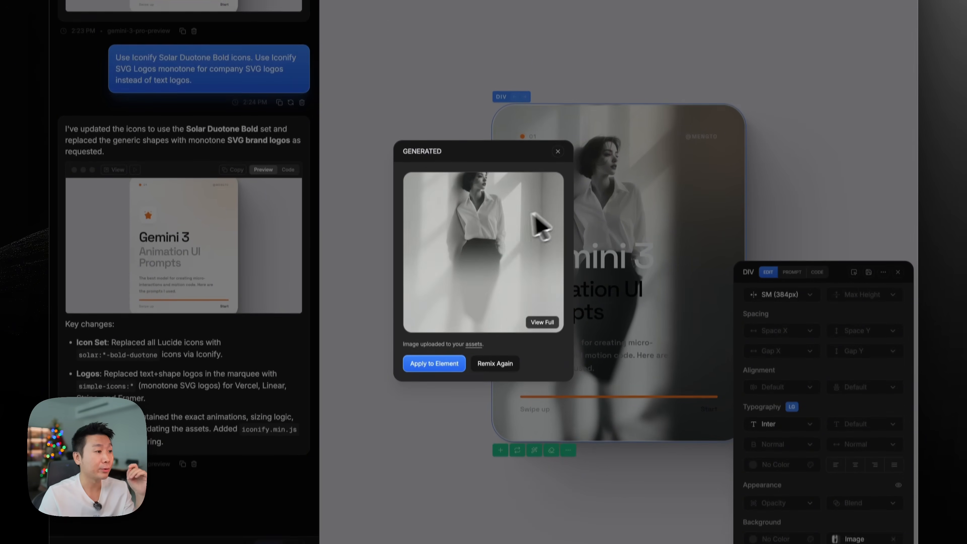
click(432, 375)
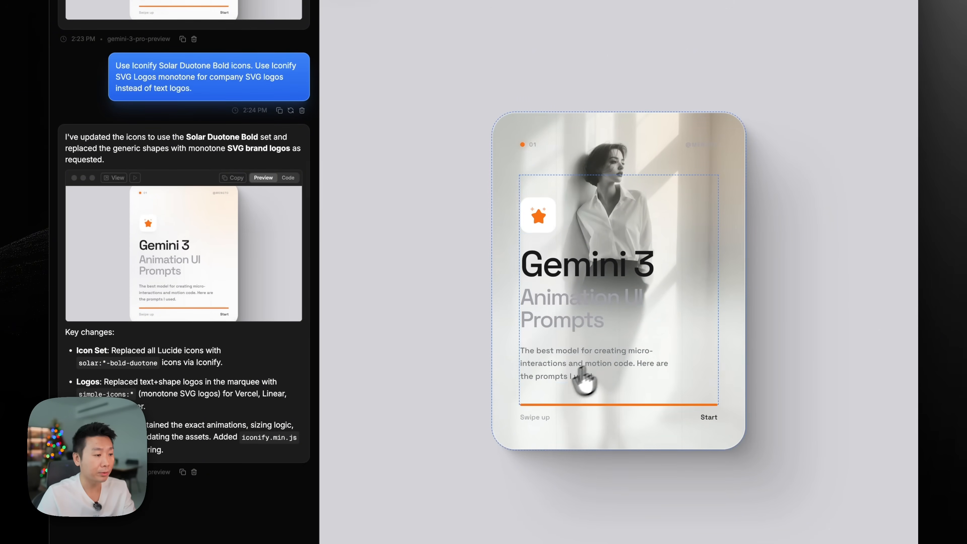
Set the text color of the "Animation UI Prompts" subtitle to zinc-700 and close the color picker
click(623, 326)
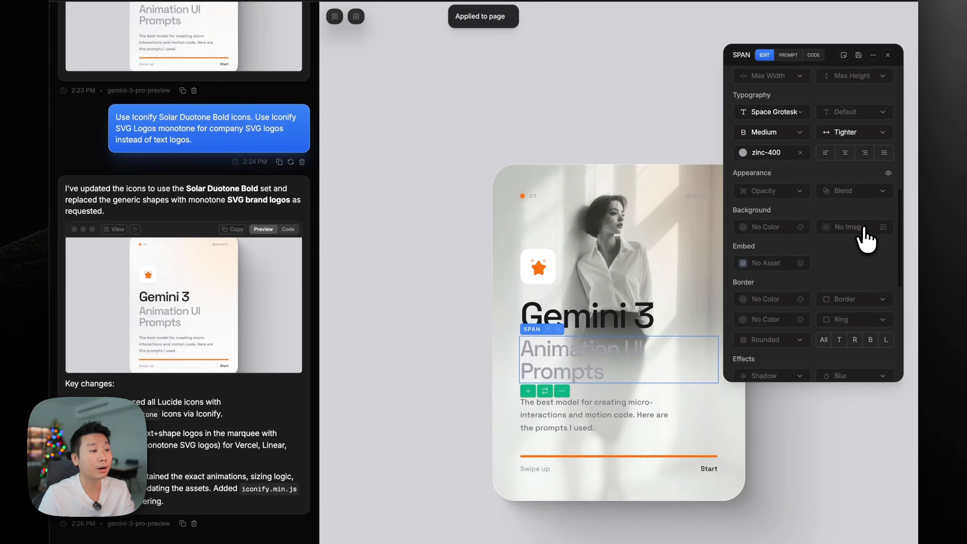
scroll(864, 233, up, 2)
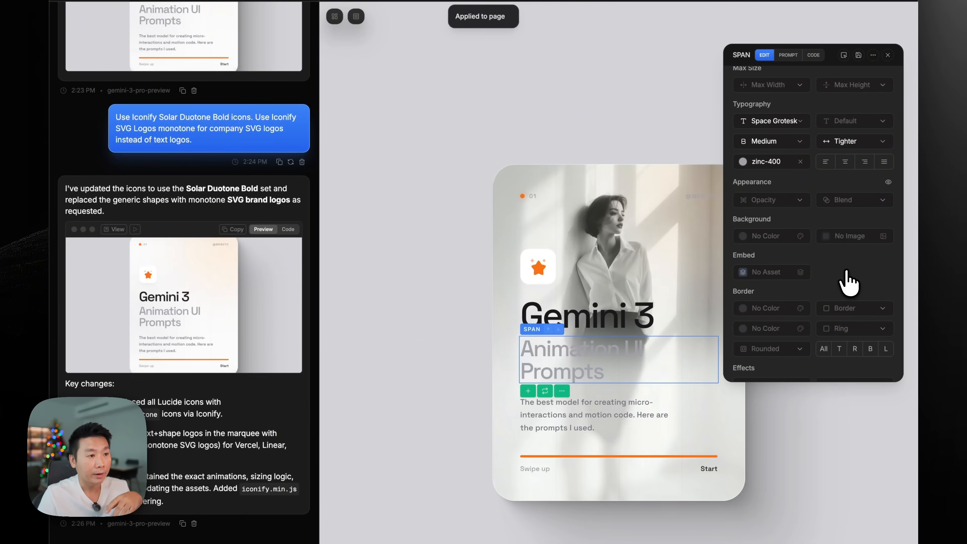
scroll(848, 282, up, 2)
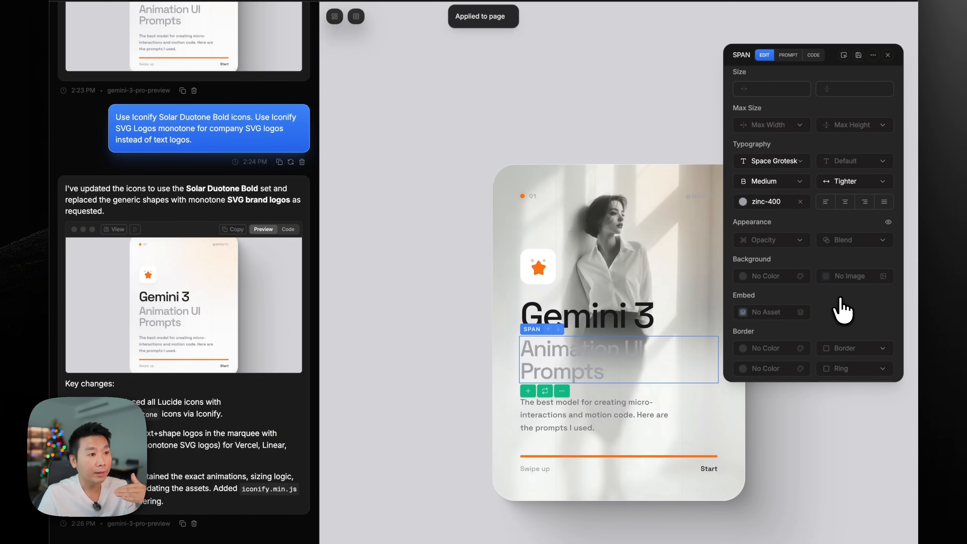
click(766, 201)
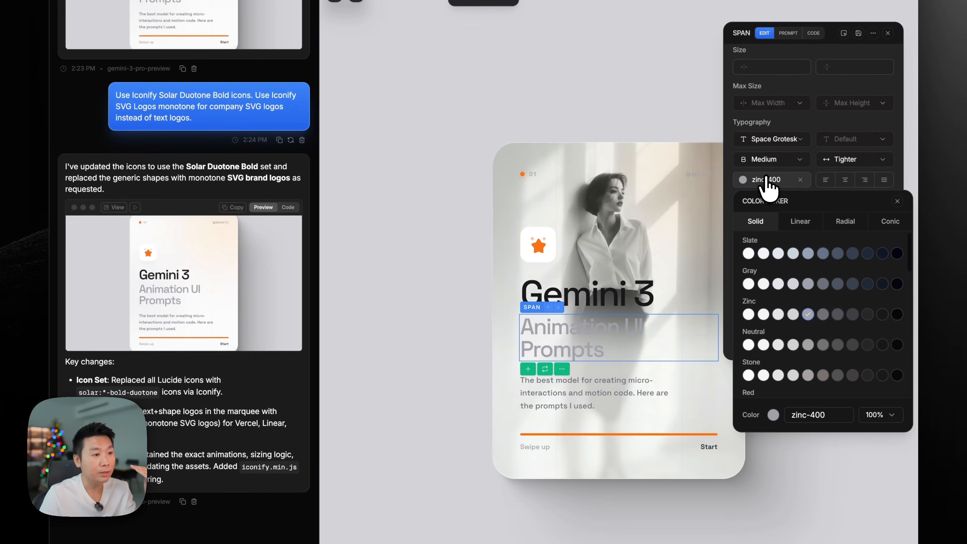
click(898, 314)
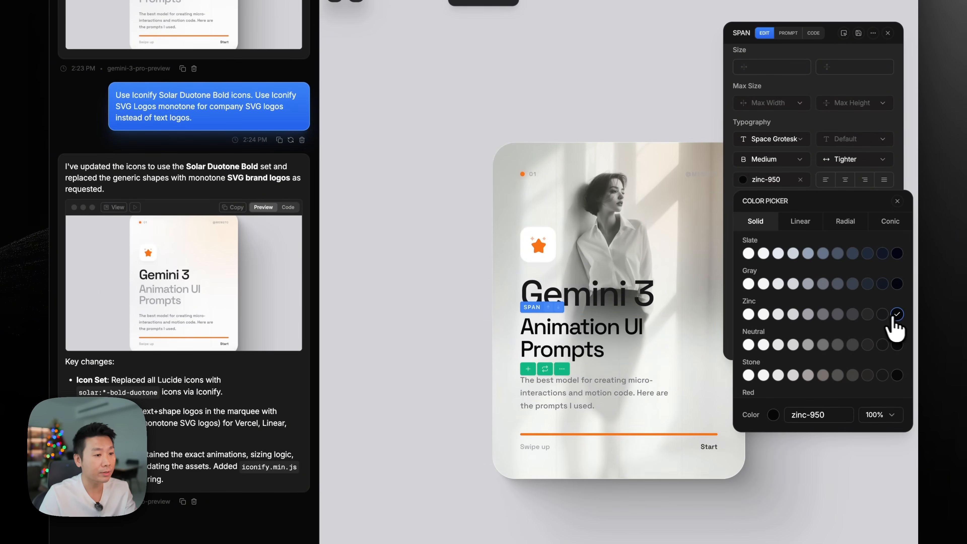
click(867, 315)
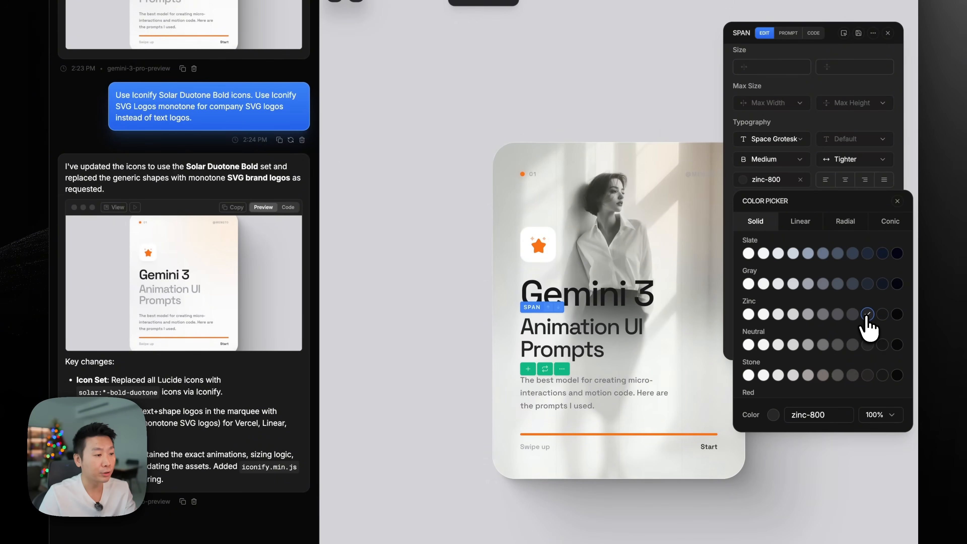
click(853, 314)
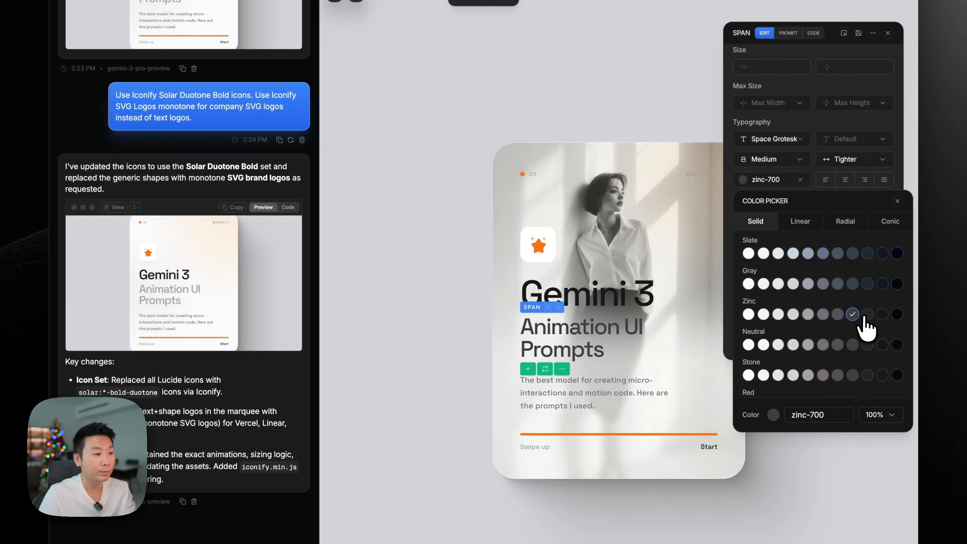
click(897, 202)
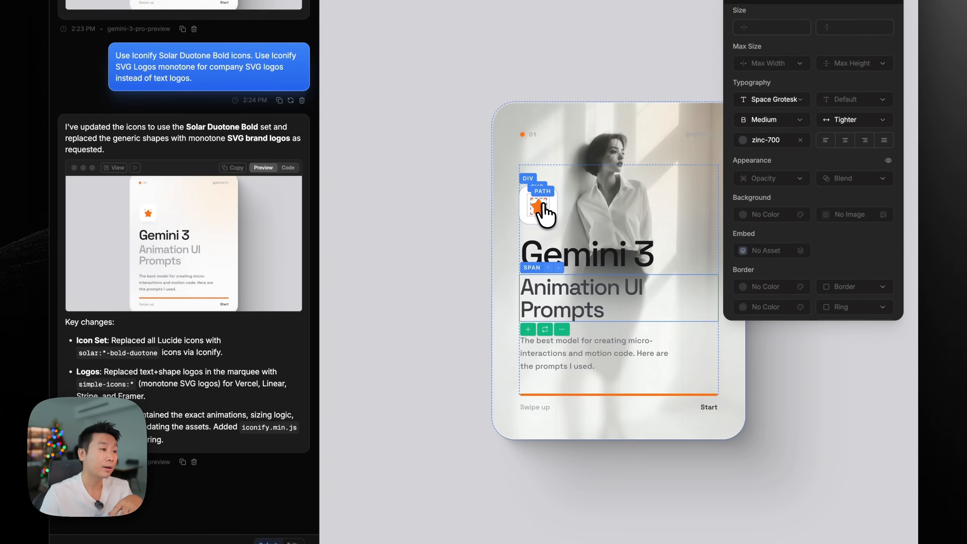
Replace the card's star icon with the magic wand from the Solar Bold Duotone set, found by searching "magic"
click(543, 208)
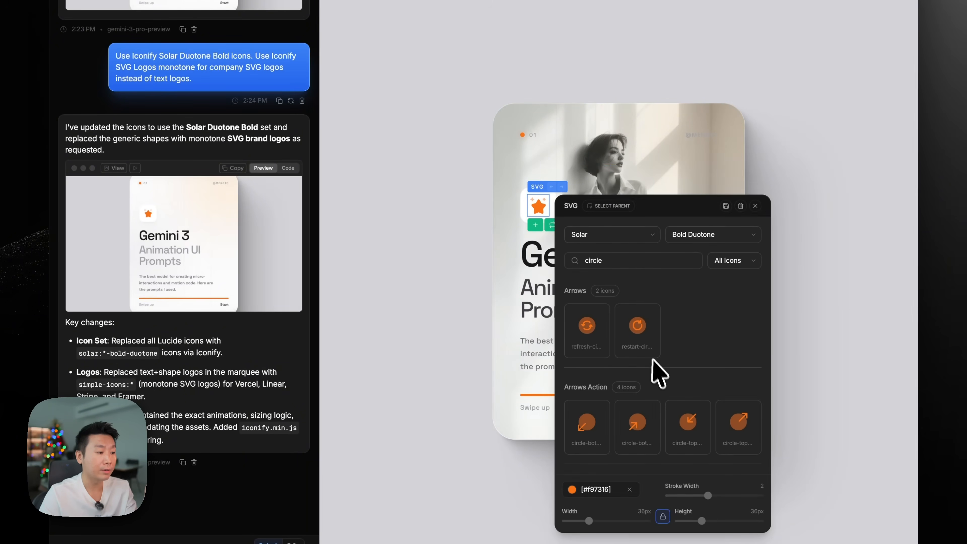
drag(650, 207, 779, 193)
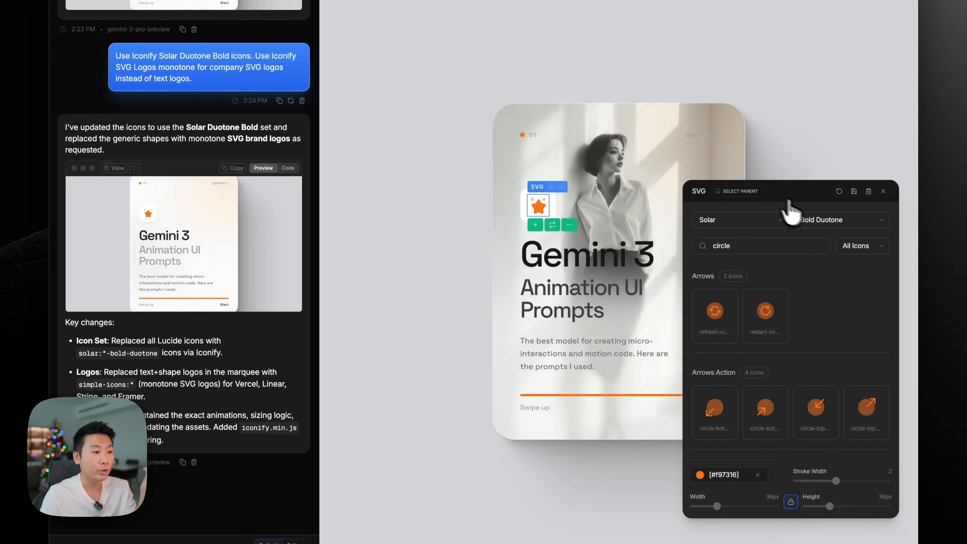
click(758, 225)
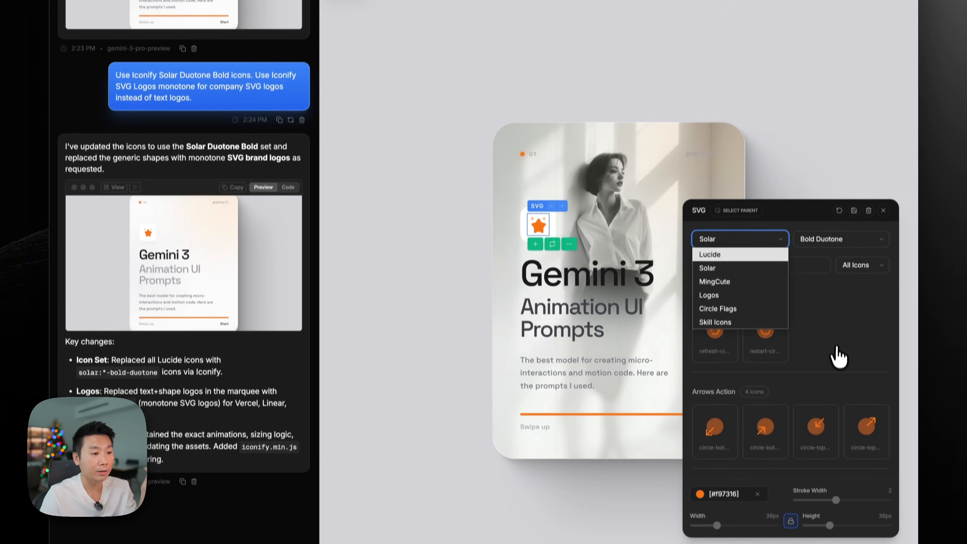
click(840, 339)
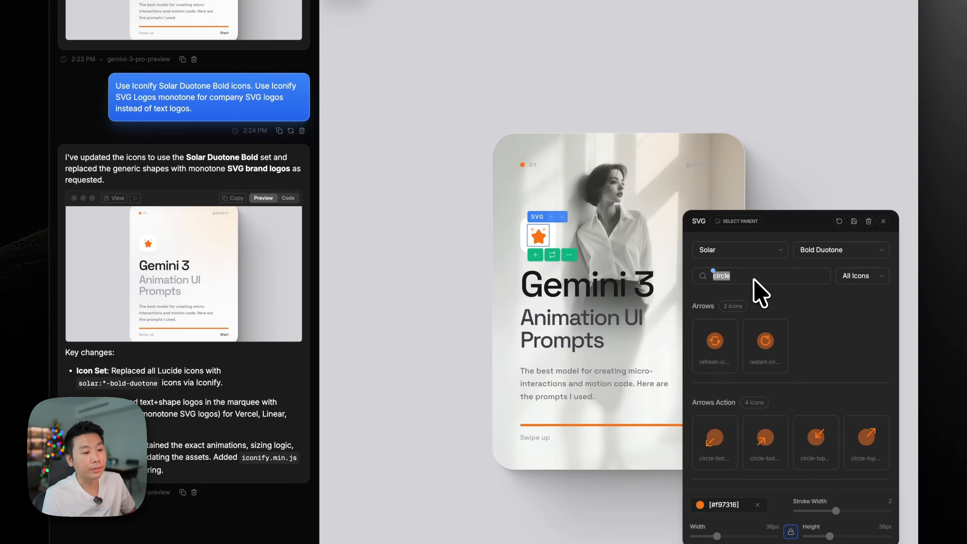
text(magic)
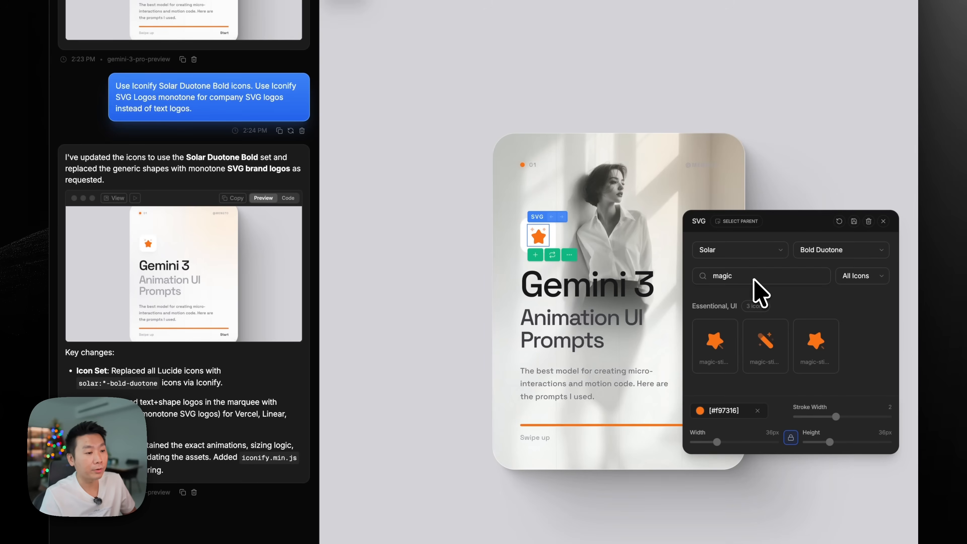
click(758, 342)
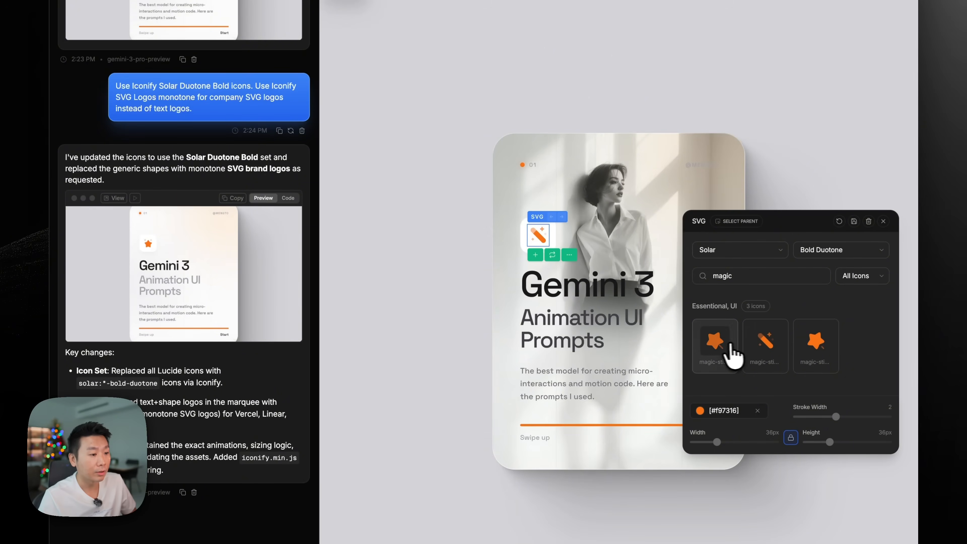
click(854, 222)
click(883, 221)
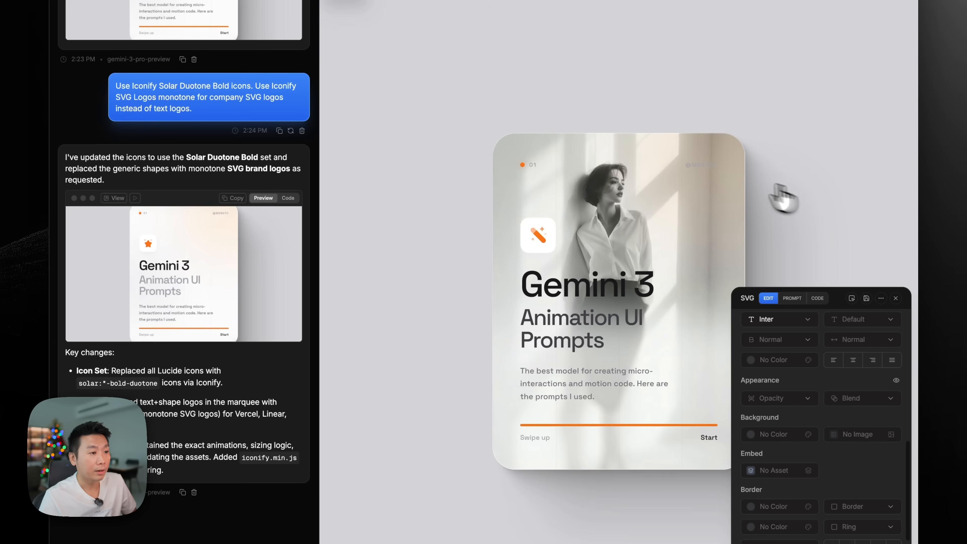
Set the text color of the social handle in the card's upper corner to zinc-50
click(703, 165)
scroll(779, 290, up, 1)
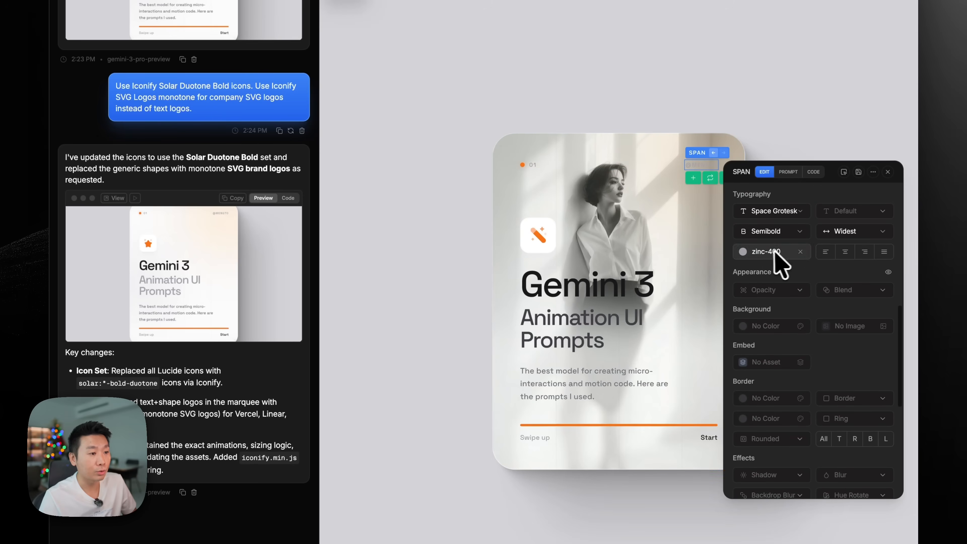
click(765, 251)
click(748, 386)
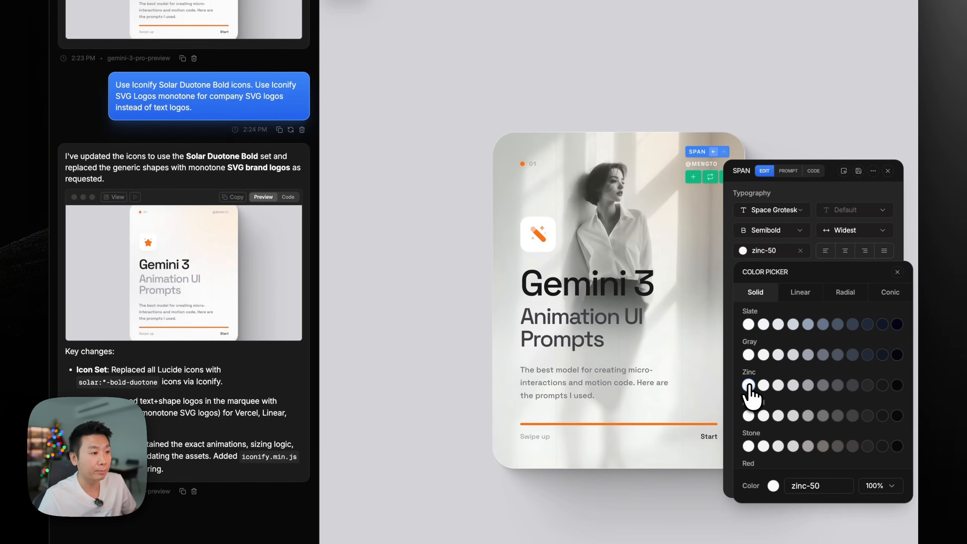
Finish the social handle's color edit, remove the profile card's background gradient and open its background image library
click(898, 273)
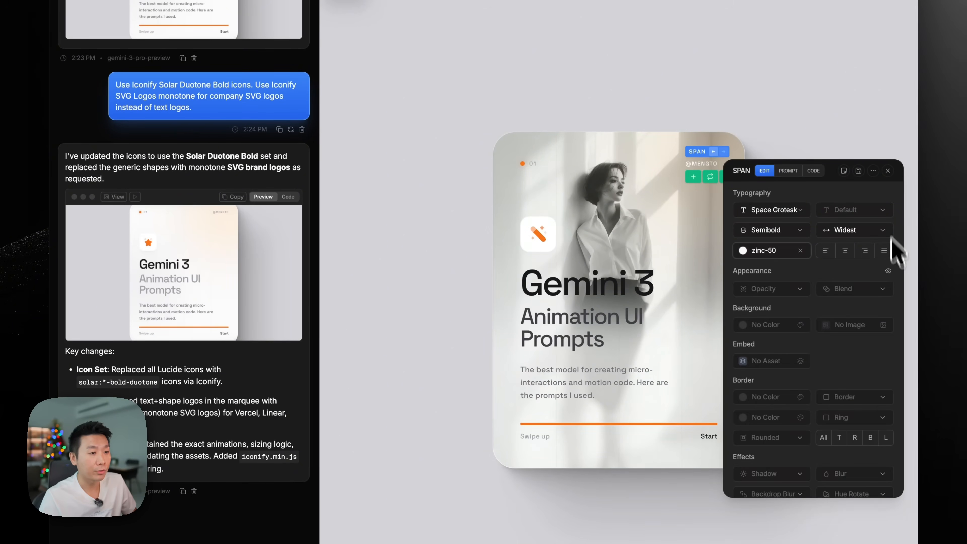
click(858, 171)
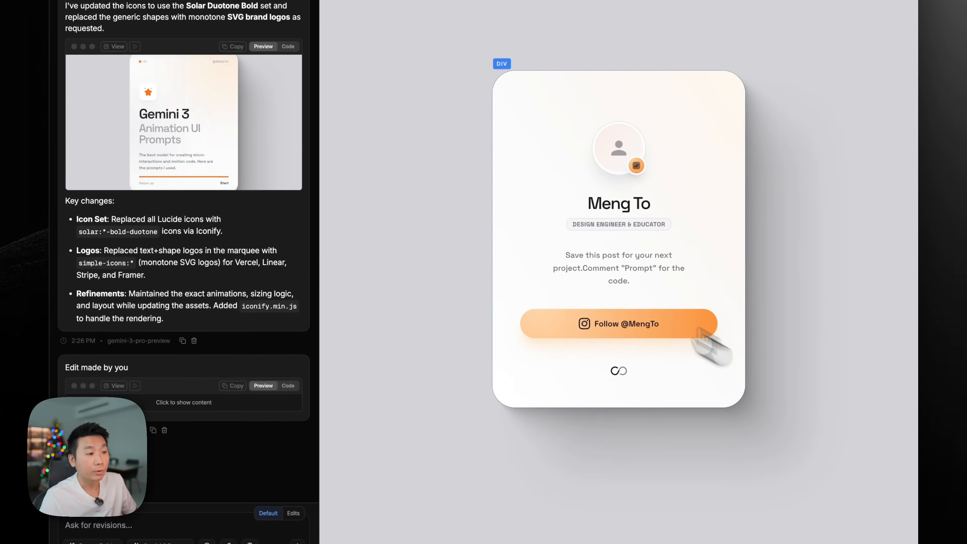
click(502, 232)
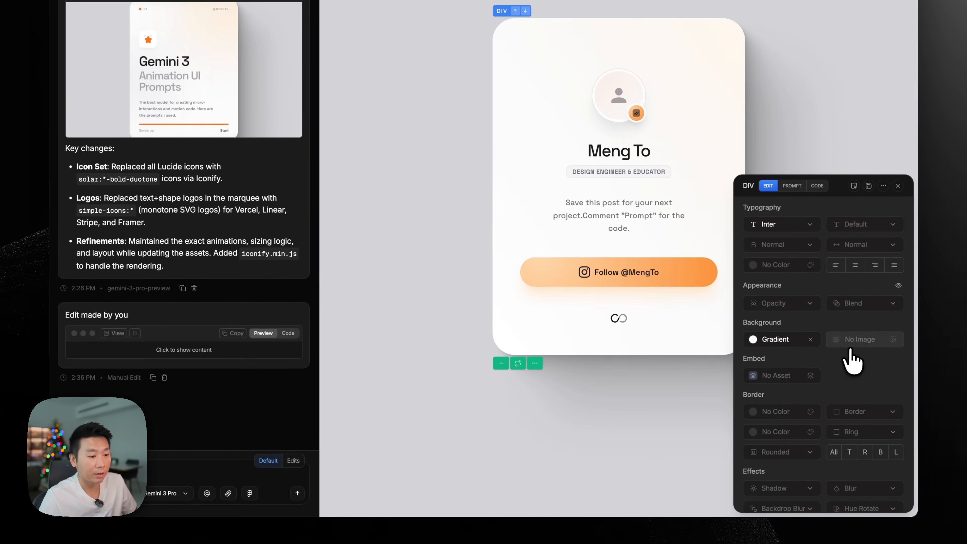
click(810, 339)
click(859, 347)
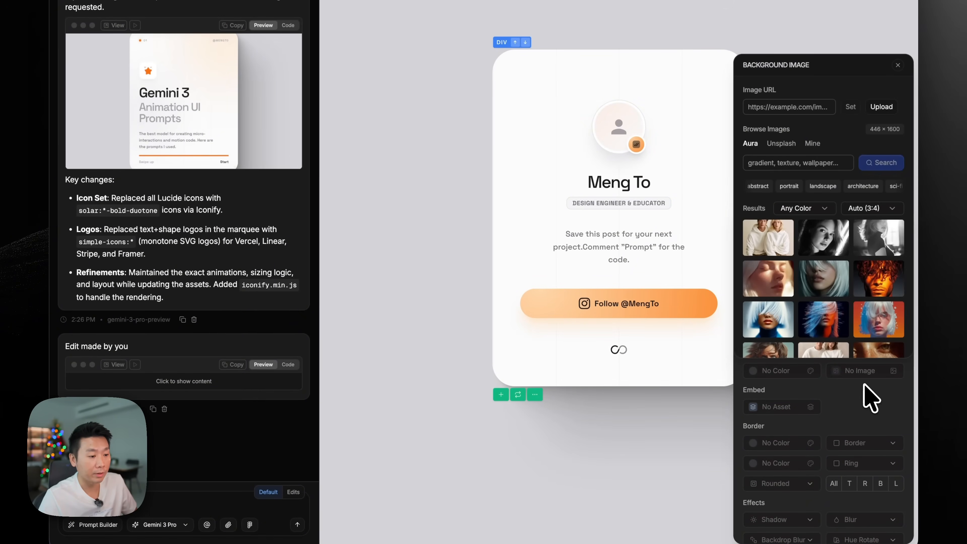
Try close-up portraits of a sunlit woman's face as the profile card's background and browse further pages of the image library
click(779, 283)
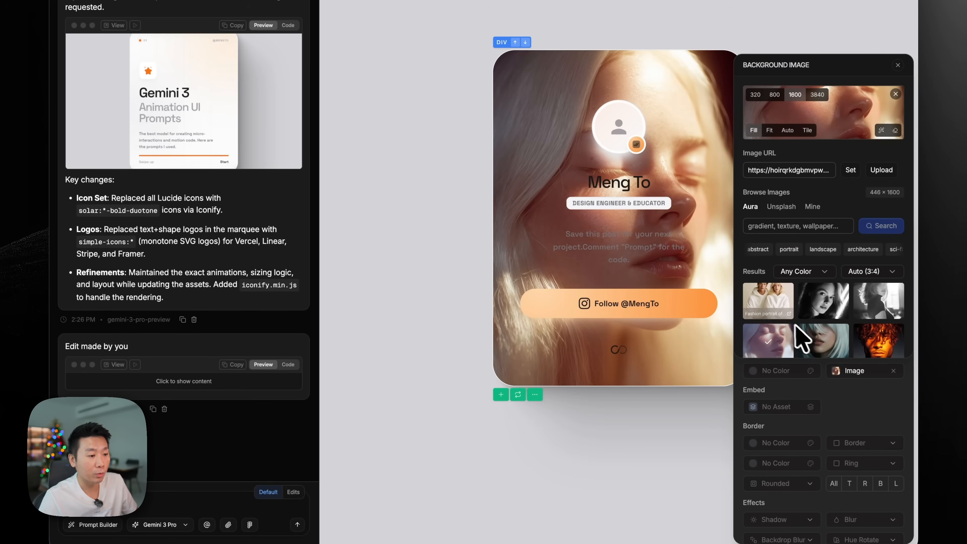
scroll(799, 335, down, 4)
click(782, 303)
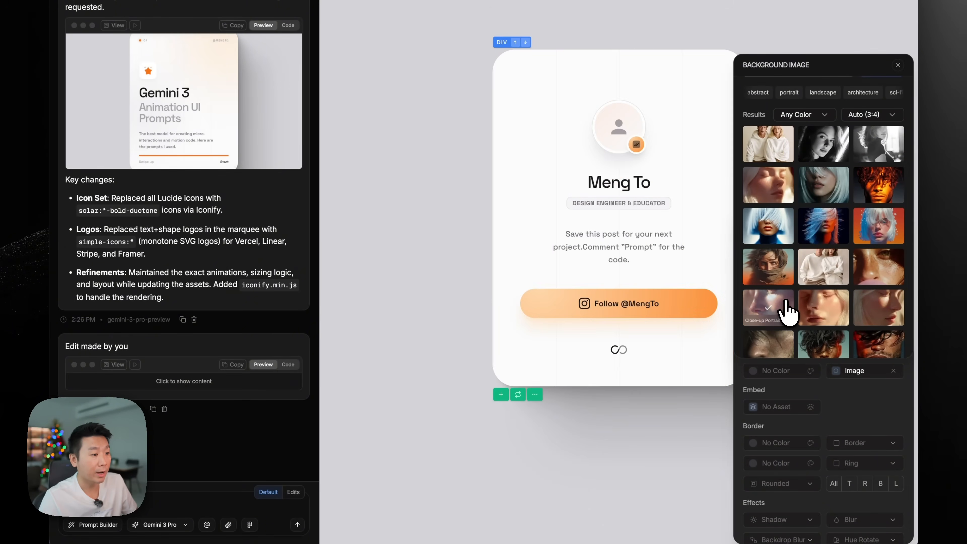
click(839, 303)
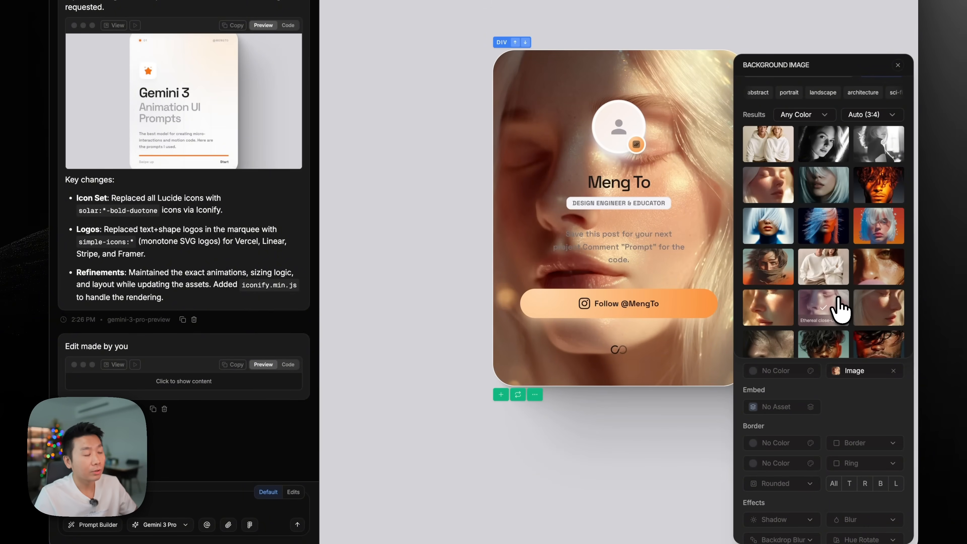
scroll(867, 299, down, 6)
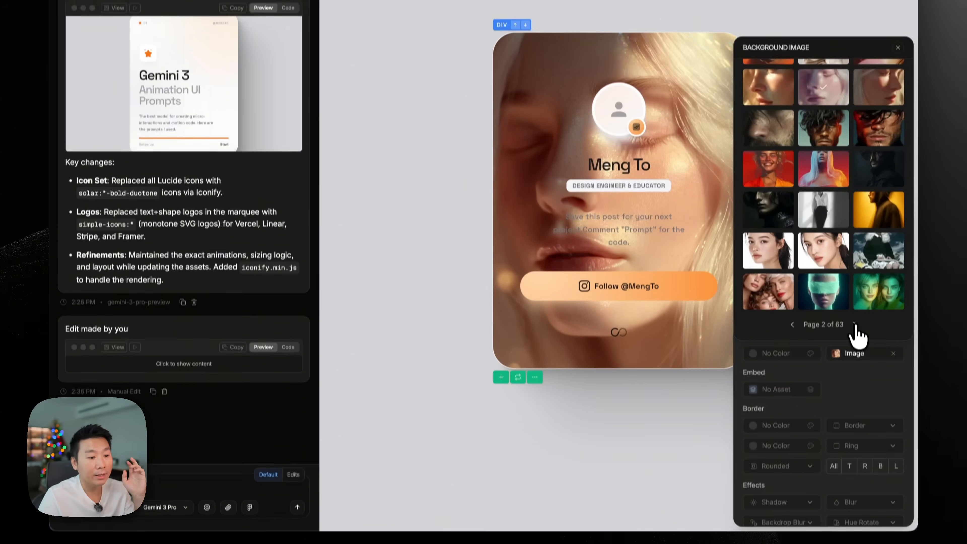
click(855, 342)
scroll(818, 309, down, 5)
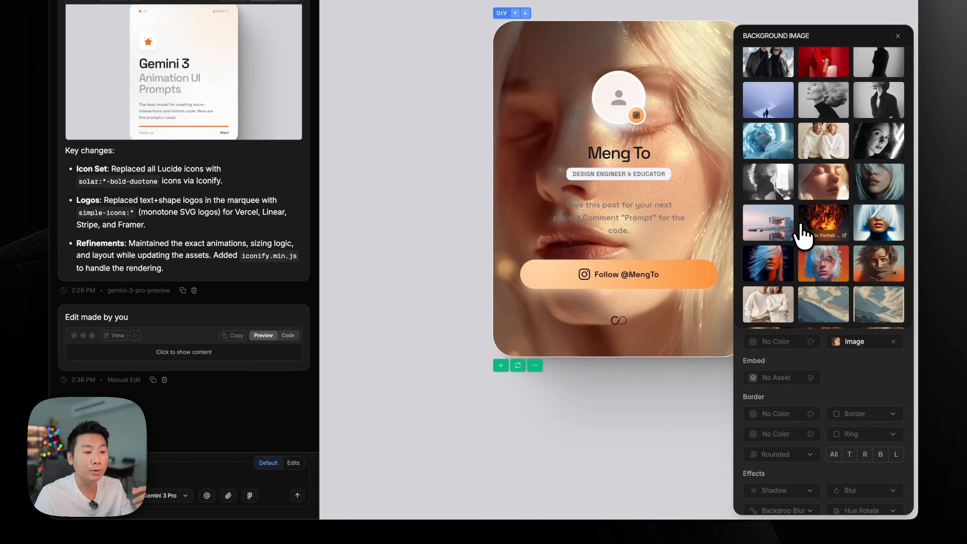
scroll(802, 236, down, 2)
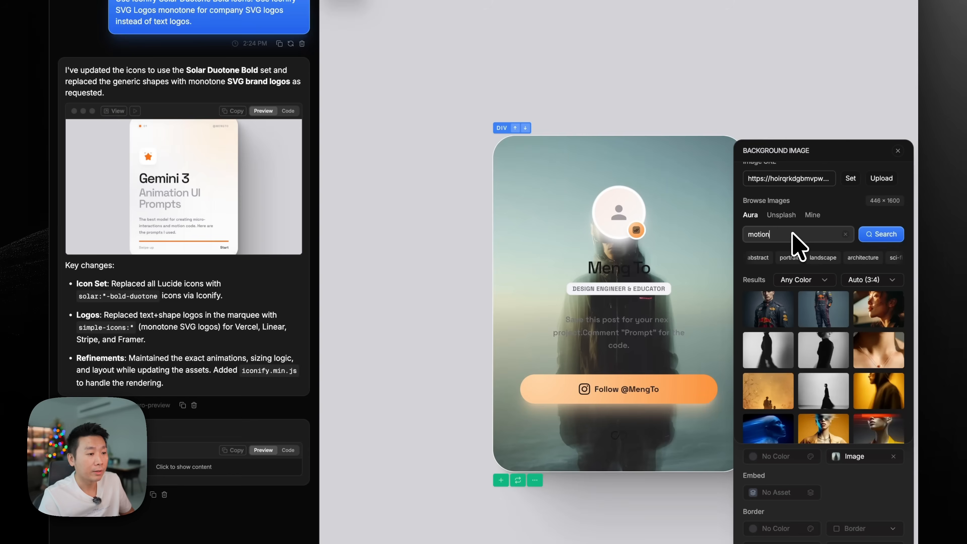
Try "motion" images as the profile card's background: the blurred lights, the trail runner and the woman walking past a blue blurred backdrop
scroll(859, 331, down, 6)
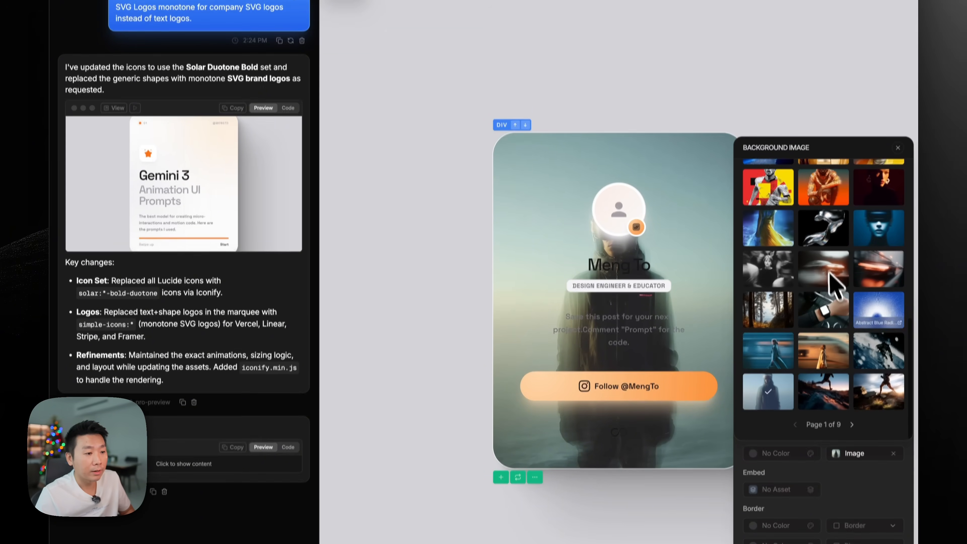
click(831, 270)
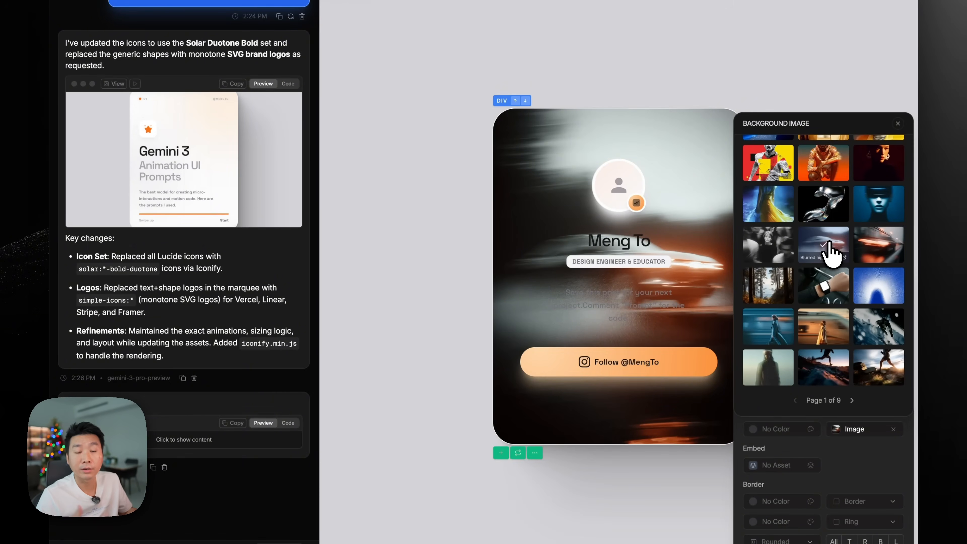
click(874, 367)
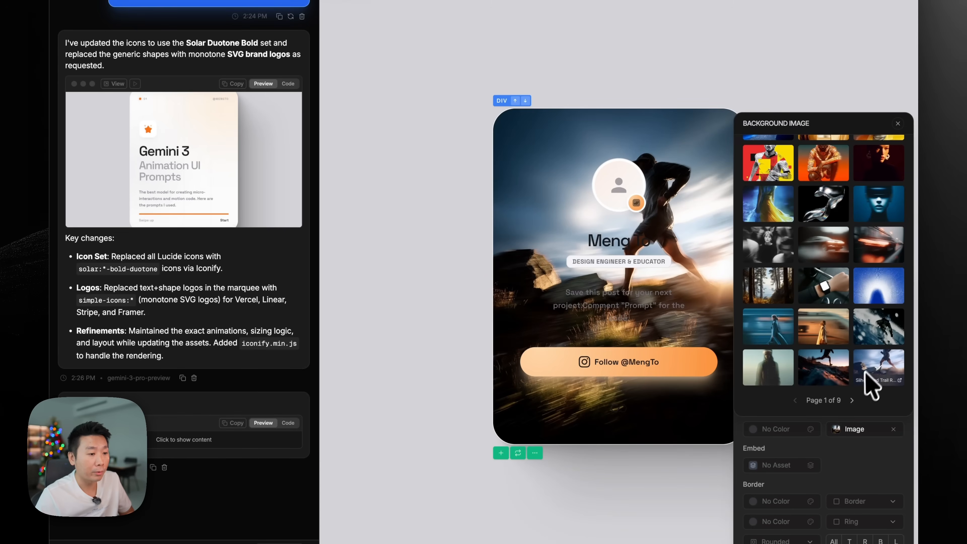
click(786, 325)
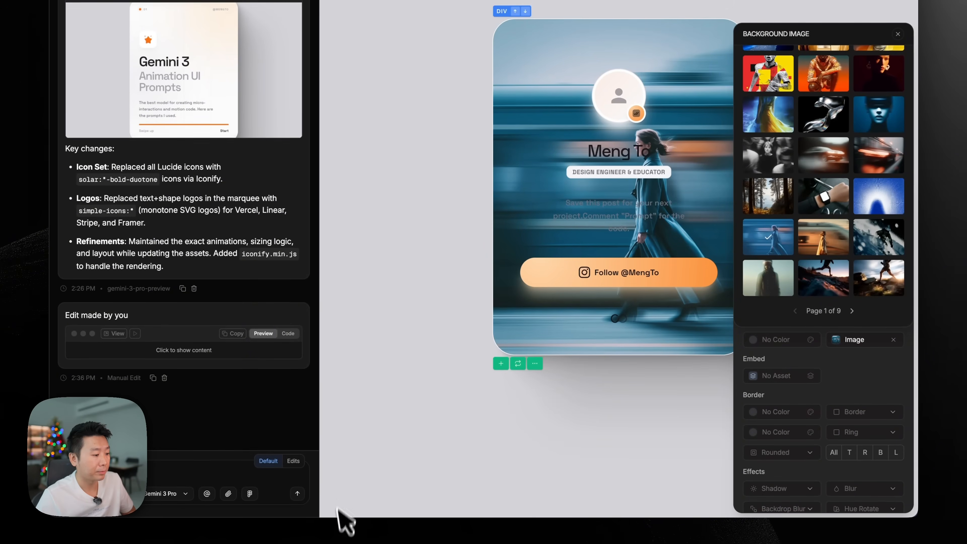
Switch the background image library to the landscape category and browse its images
scroll(756, 249, up, 8)
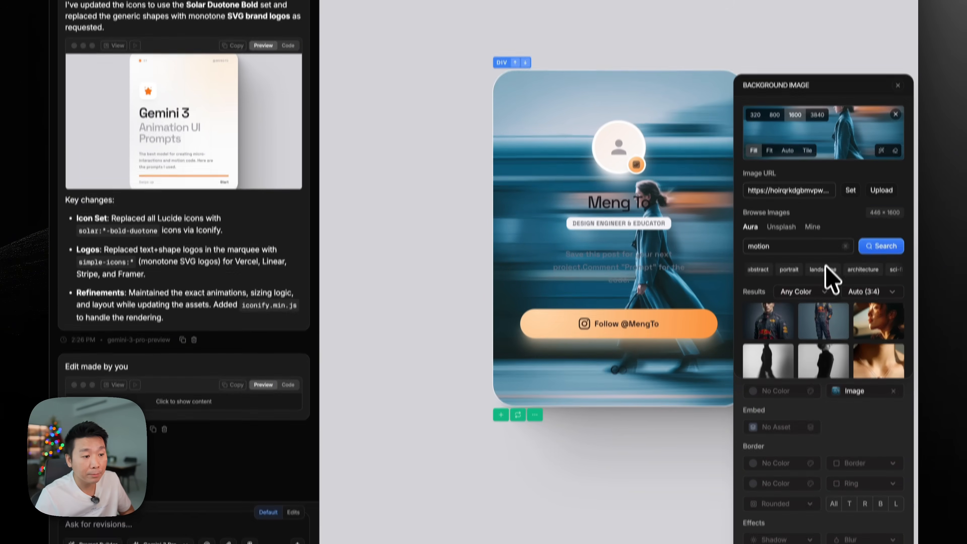
click(828, 263)
scroll(846, 268, down, 6)
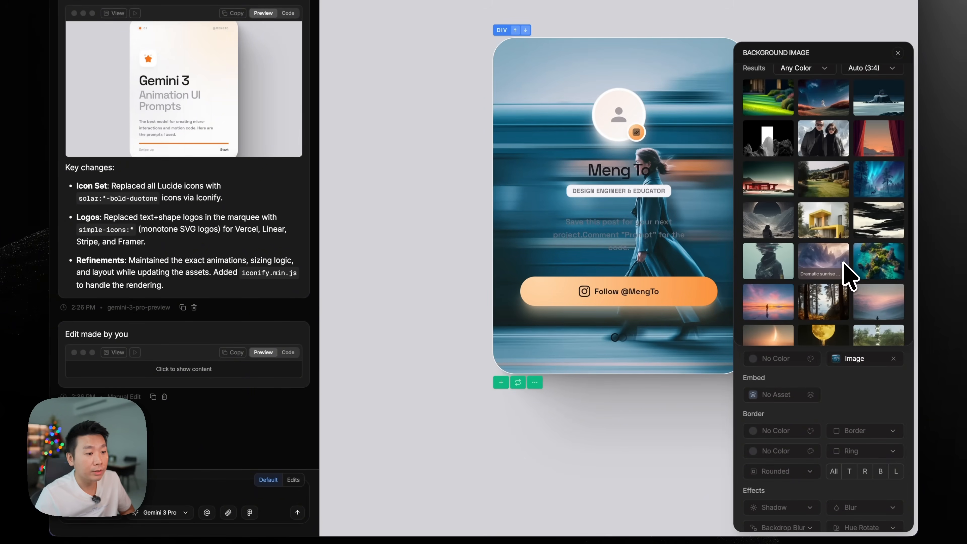
Try the crescent-light sunset, the misty green hills and the robed figure on a red-grass hill as the profile card's background
click(785, 279)
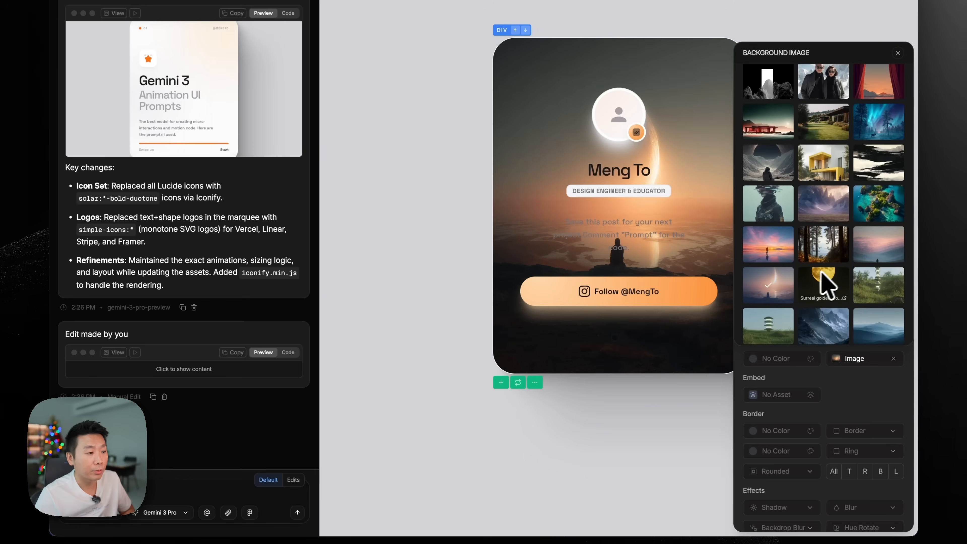
scroll(841, 267, down, 3)
click(876, 254)
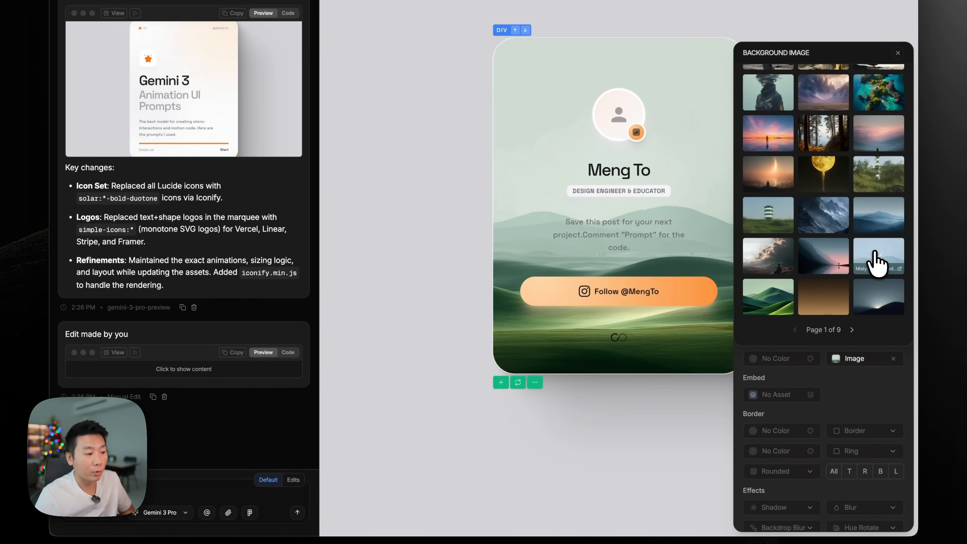
scroll(818, 259, up, 10)
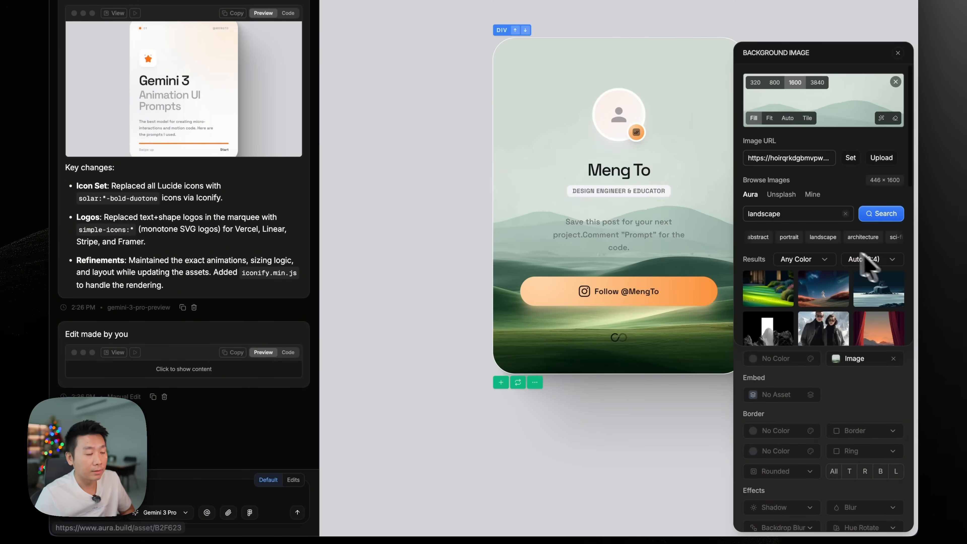
click(811, 215)
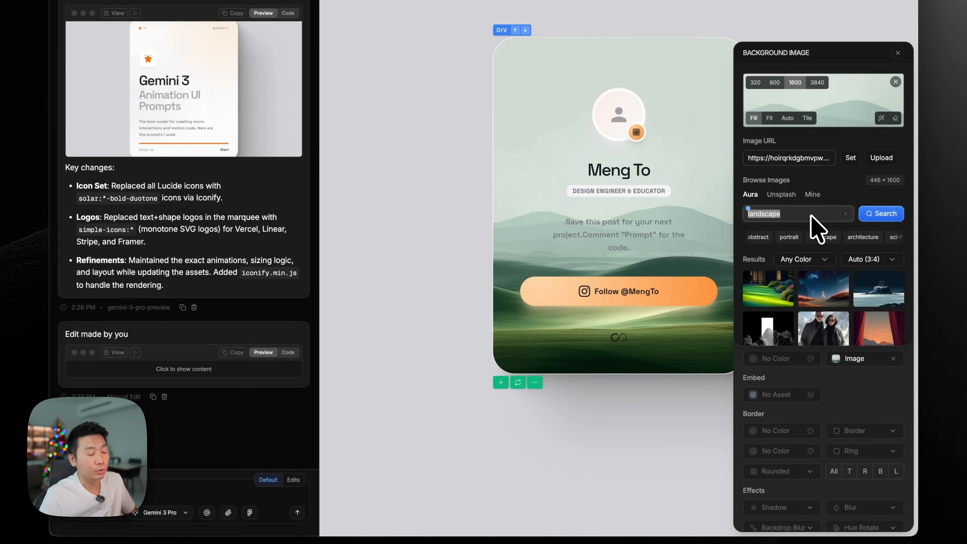
click(824, 289)
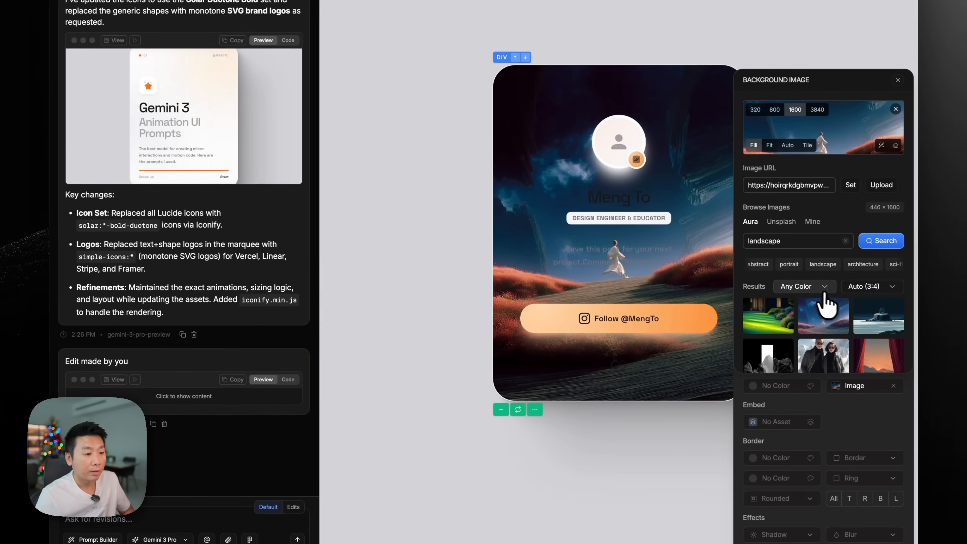
Filter the landscape images to White and apply the monochrome image of a lone figure in tall grass as the profile card's background
click(812, 288)
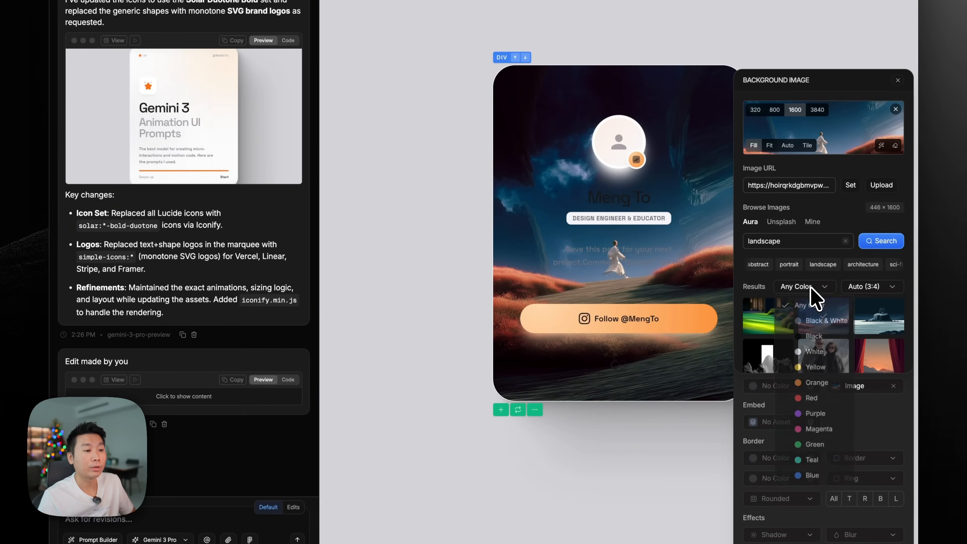
click(810, 354)
scroll(851, 357, down, 5)
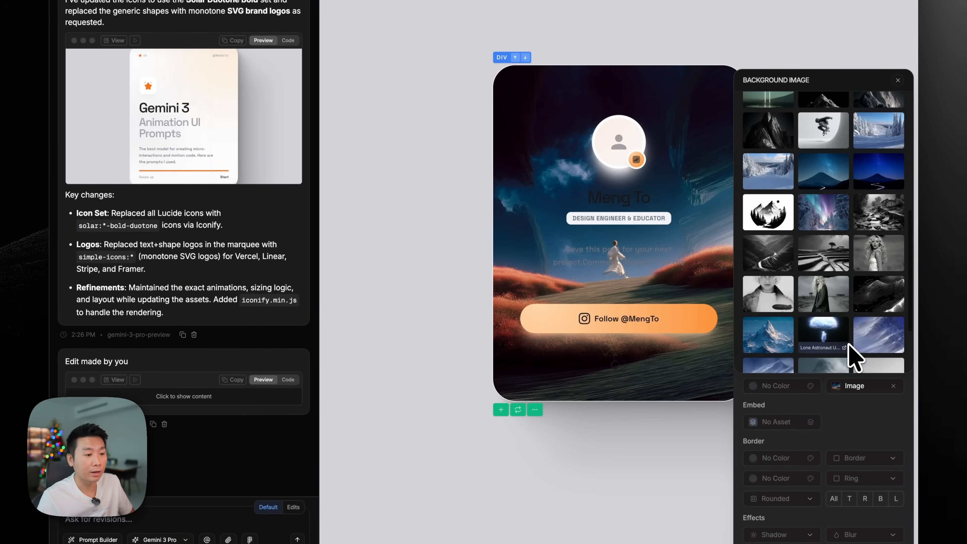
scroll(808, 232, down, 2)
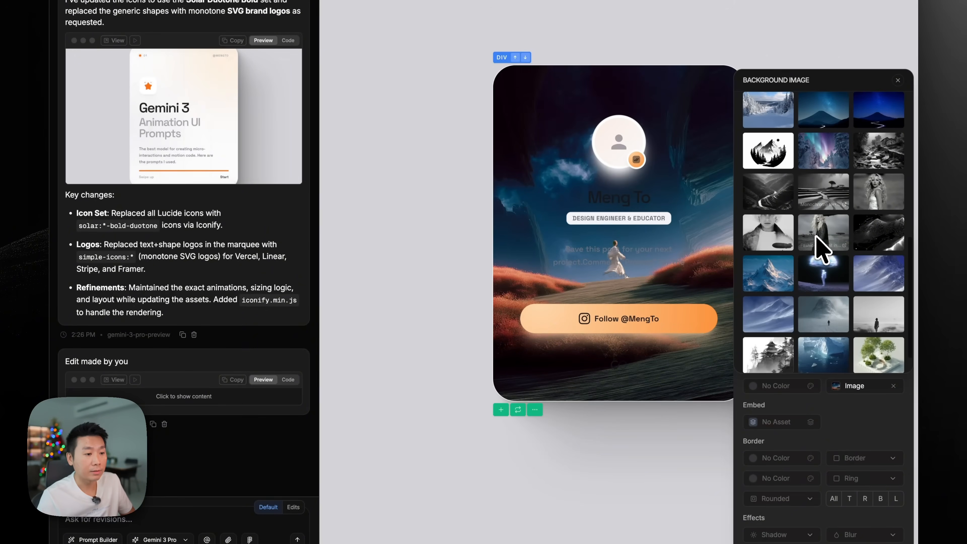
click(876, 310)
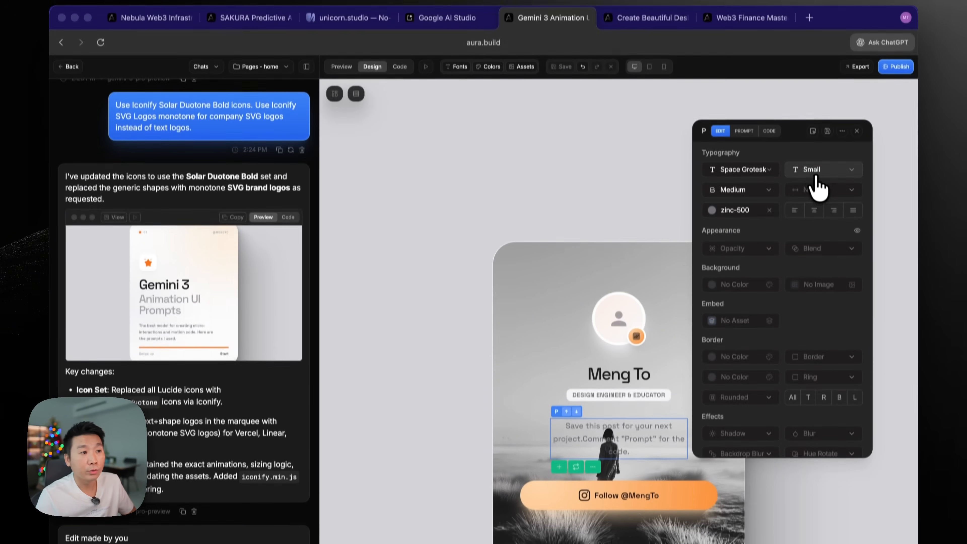
Set the text size of the profile card's description paragraph to Large and close its editor
click(814, 179)
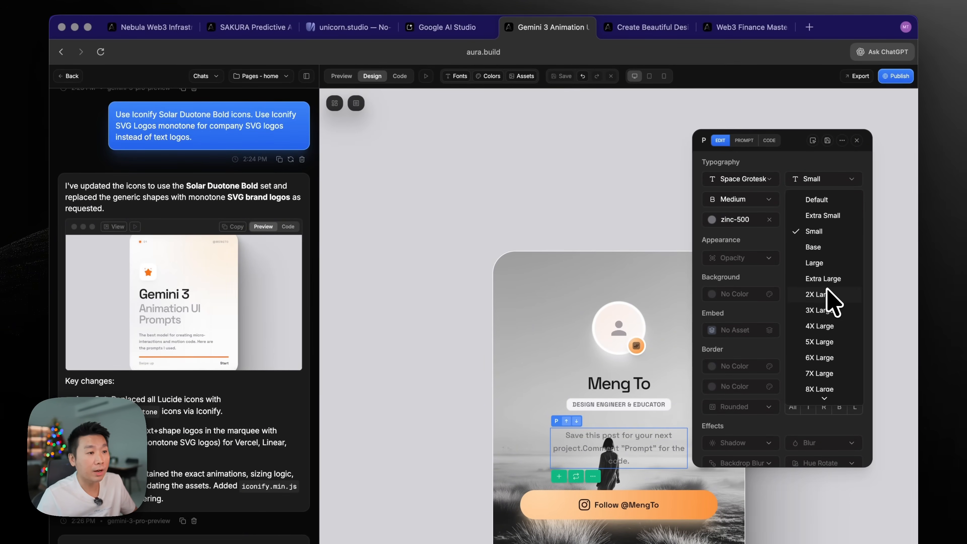
click(815, 263)
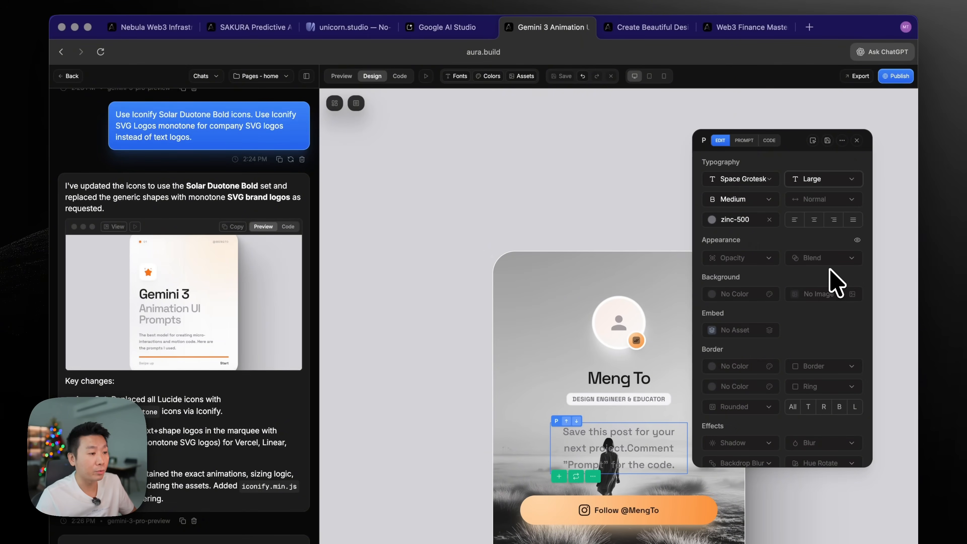
click(857, 141)
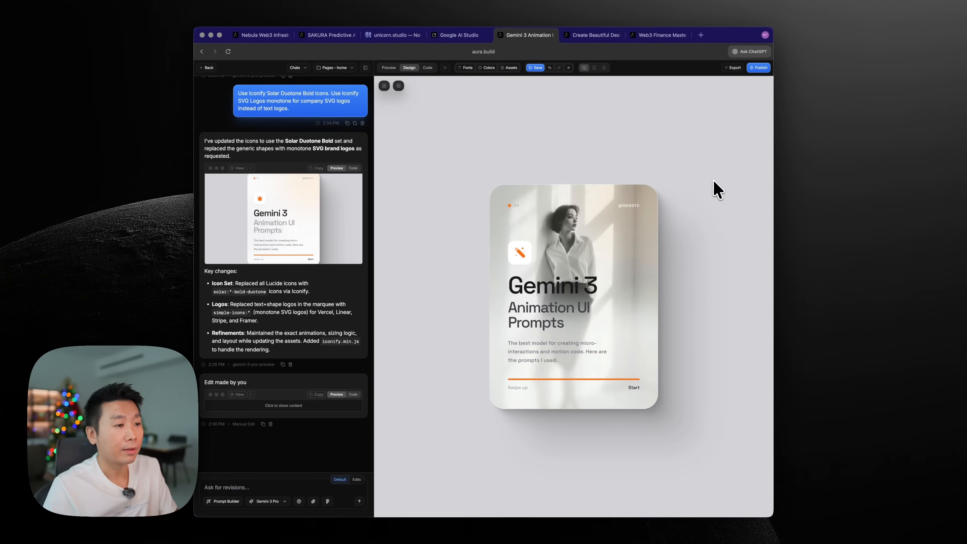
Preview the design at tablet size and apply the Light canvas preset after comparing it with Dark
click(594, 68)
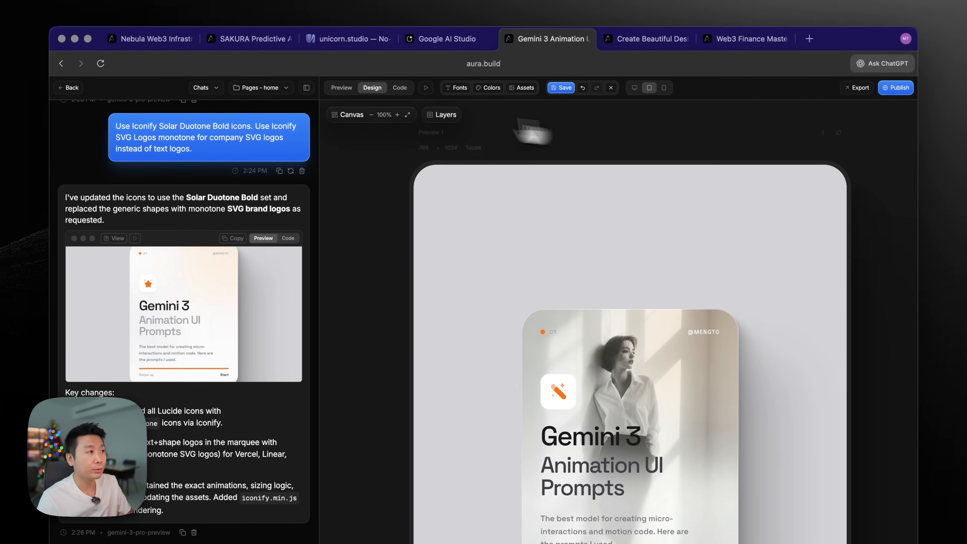
click(340, 116)
click(354, 172)
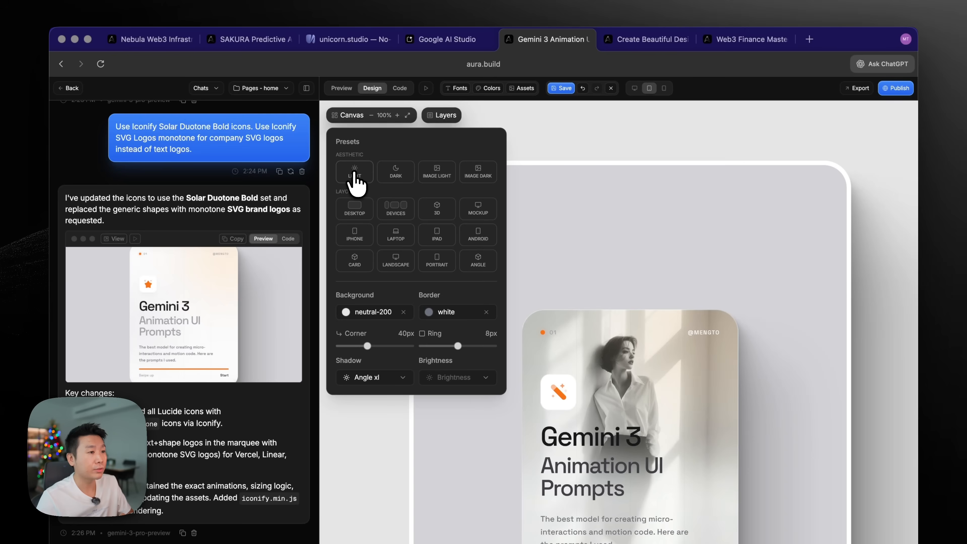
click(395, 172)
click(353, 178)
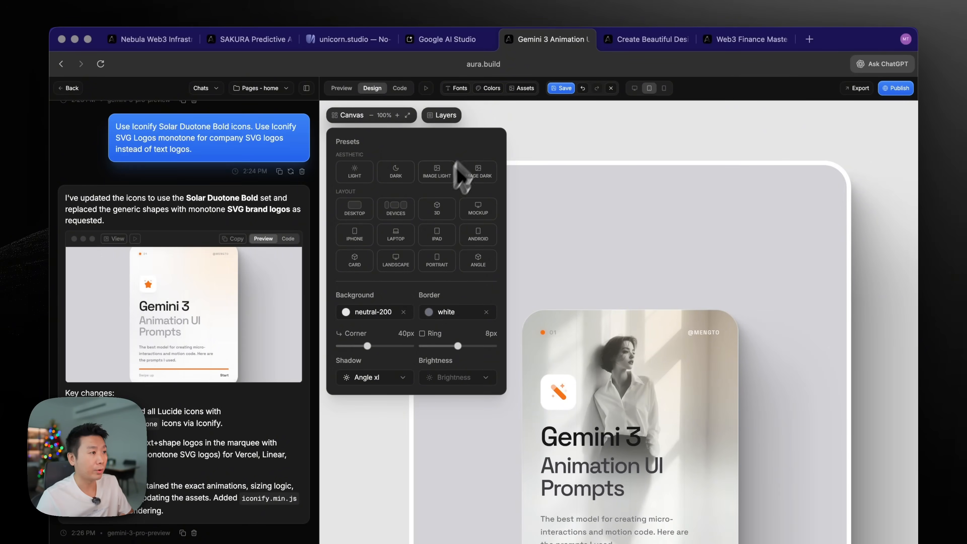
Reduce the ring width around the tablet frame and switch the preview to phone size
drag(458, 346, 427, 327)
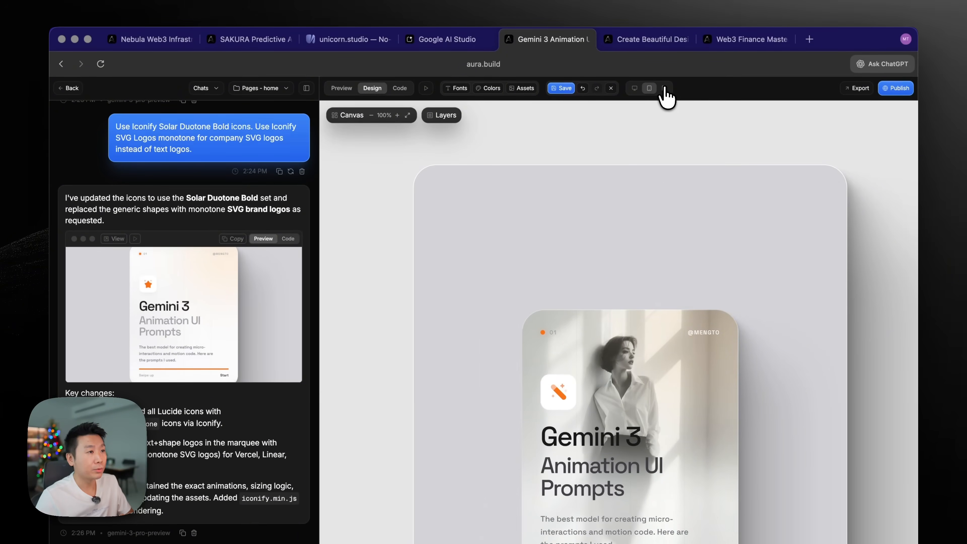
click(664, 70)
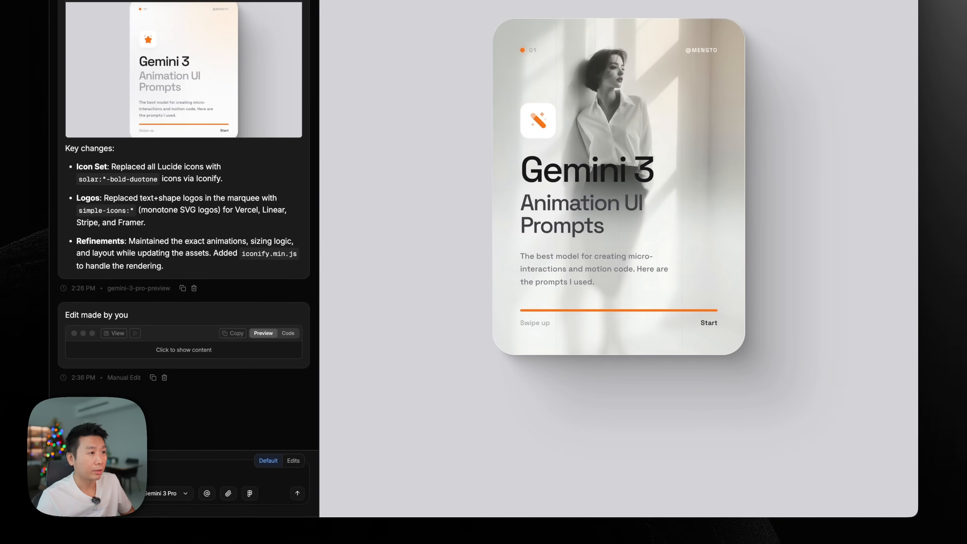
Submit a revision prompt for full-screen mobile cards without rounded corners or borders, plus an "Instagram Slides" nav bar with up/down arrows and centered pagination dots
click(212, 479)
key(super+v)
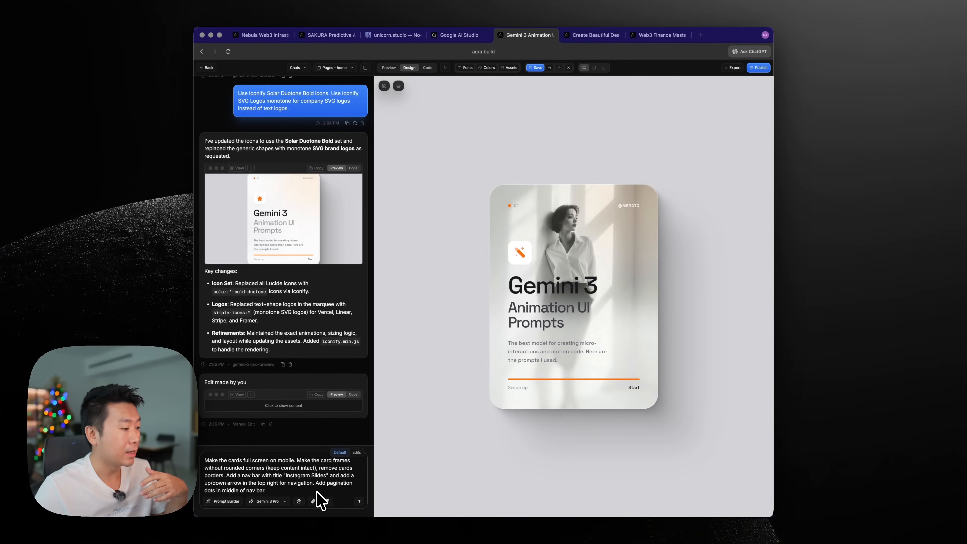
key(Return)
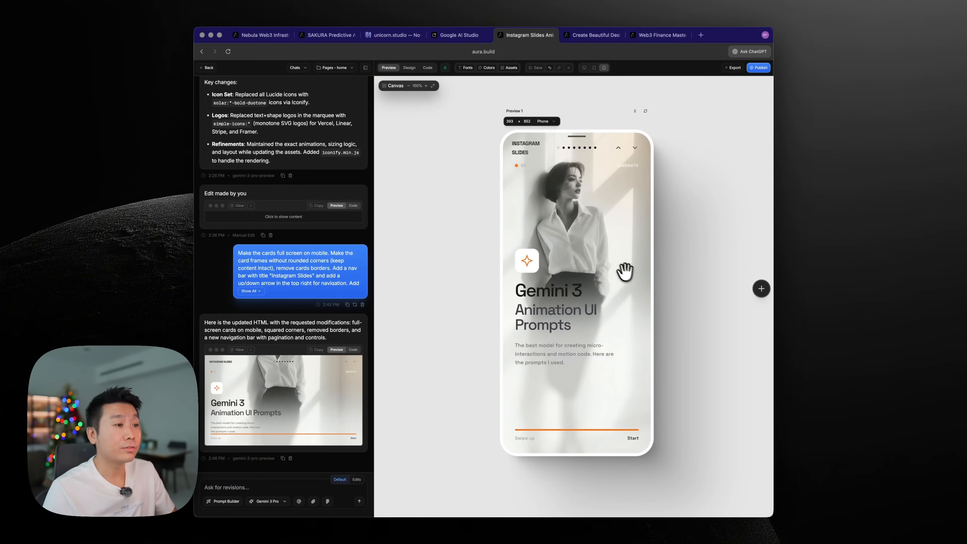
Look through the slides in the phone-size preview, from the Gemini 3 cover to the closing profile card
scroll(622, 268, down, 5)
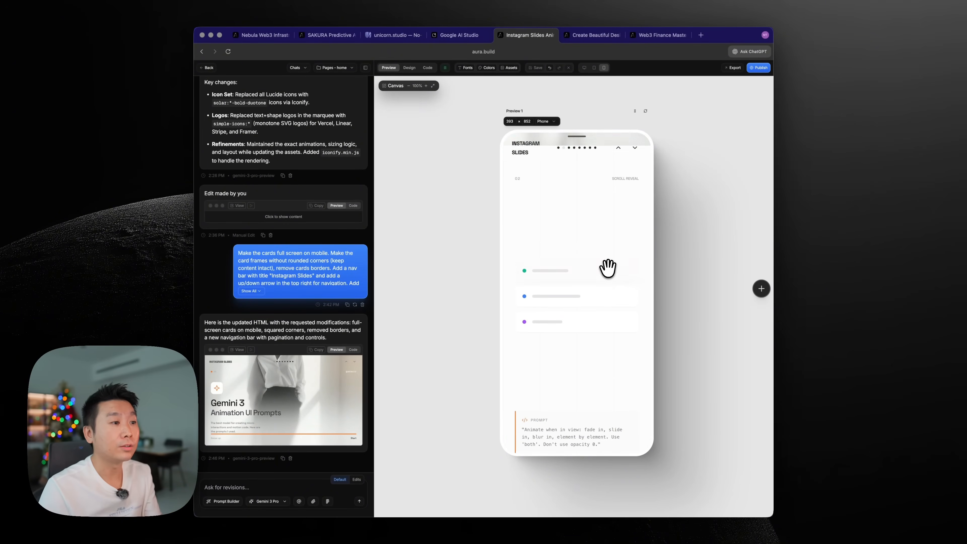
scroll(611, 267, down, 4)
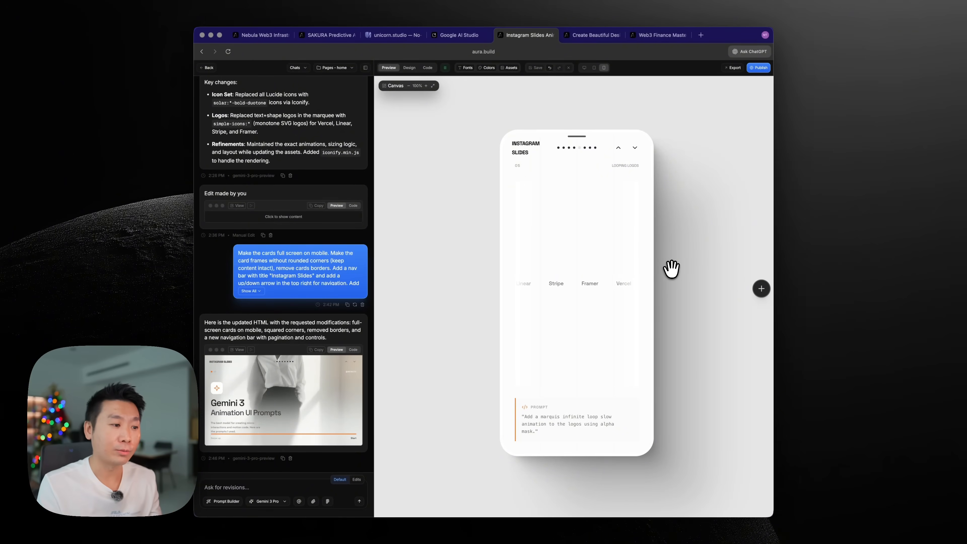
scroll(609, 295, down, 5)
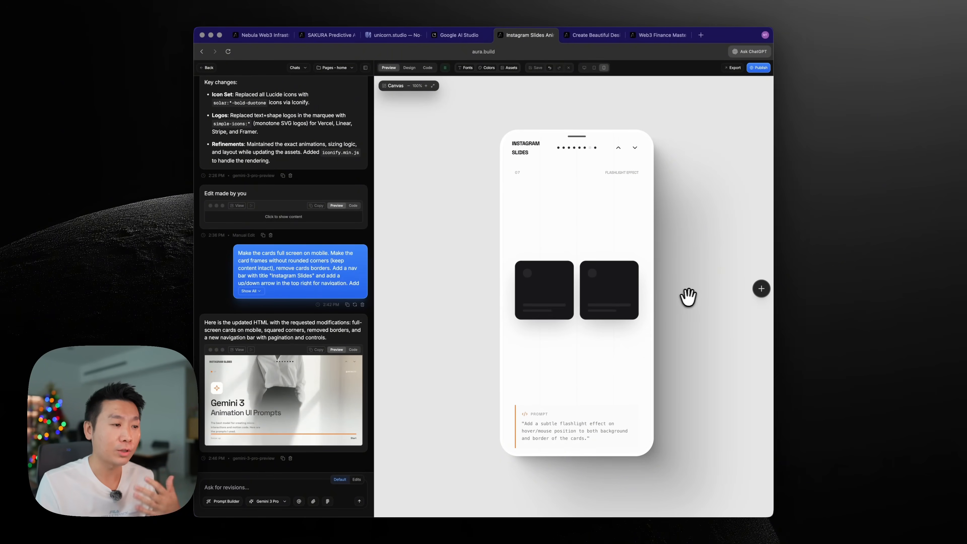
scroll(688, 297, down, 3)
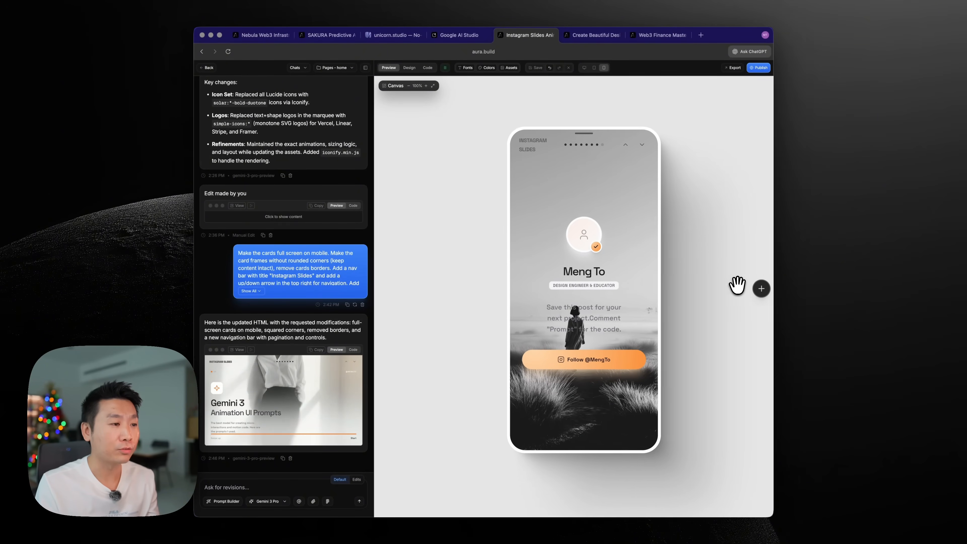
drag(737, 285, 641, 293)
scroll(579, 295, up, 3)
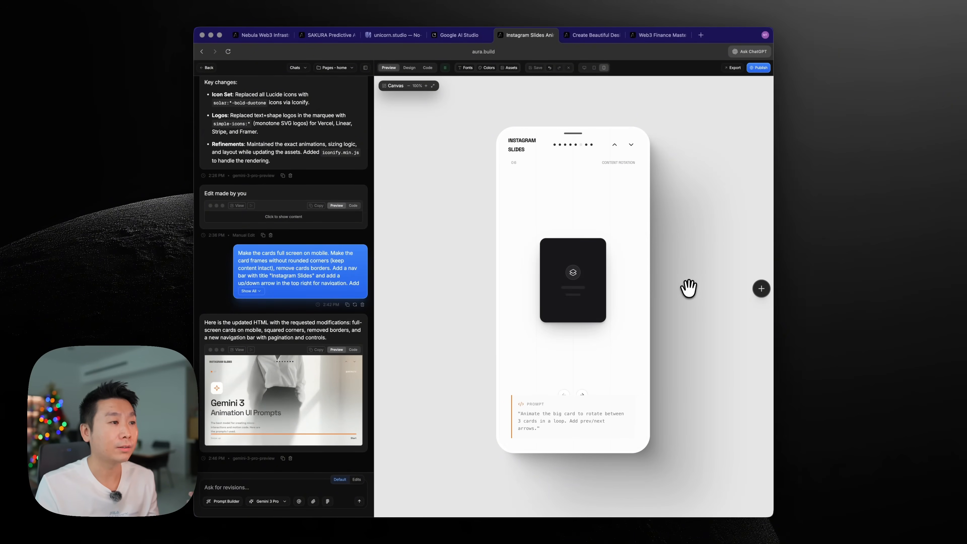
Switch the preview to desktop size and check how the cover and Scroll Reveal cards are laid out
click(594, 67)
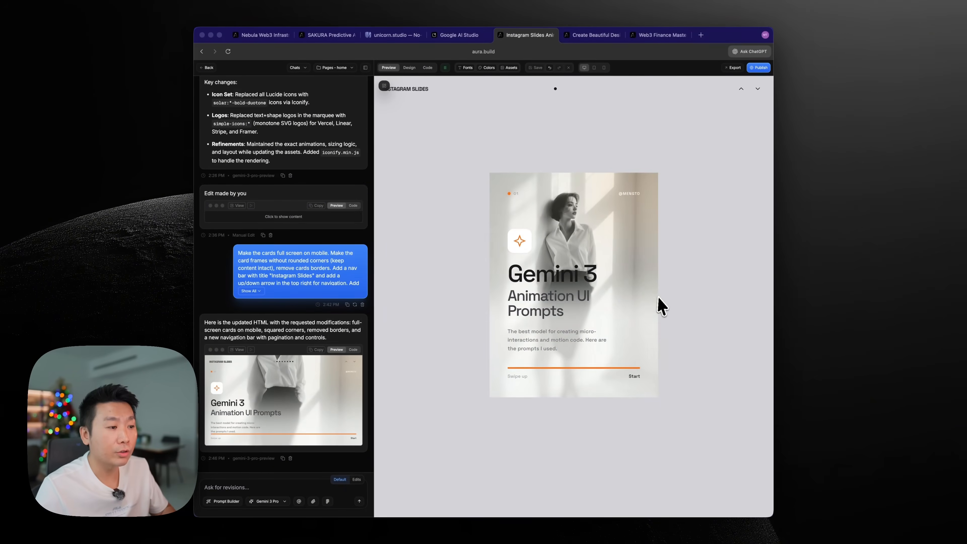
scroll(746, 191, down, 5)
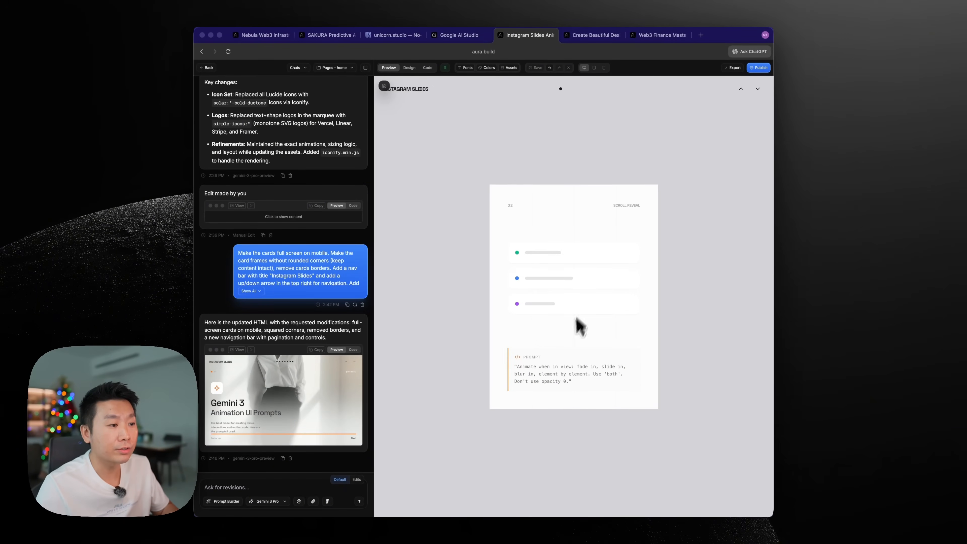
scroll(716, 309, down, 5)
scroll(717, 309, up, 5)
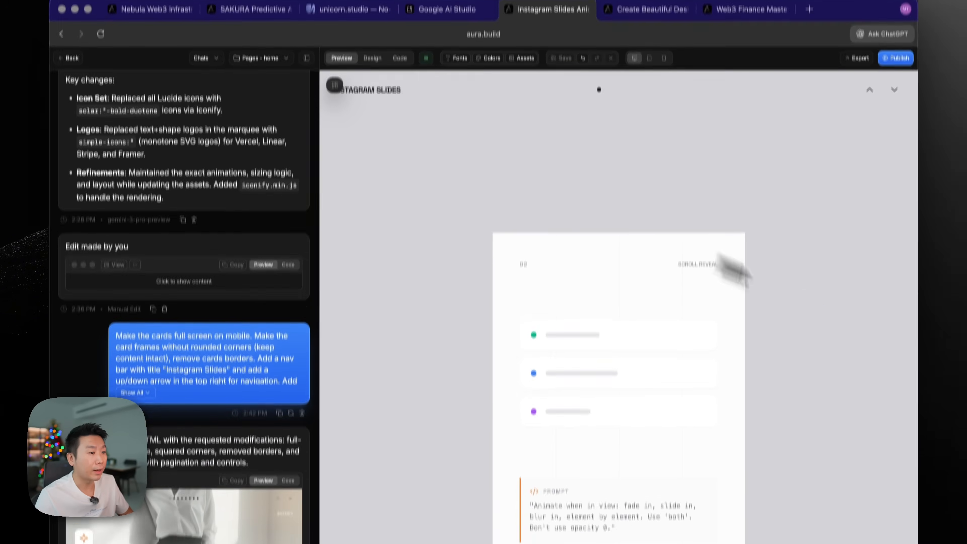
In design mode, copy the Border Beam card's prompt text without its quotation marks and close the paragraph's editor
click(410, 68)
scroll(883, 308, down, 5)
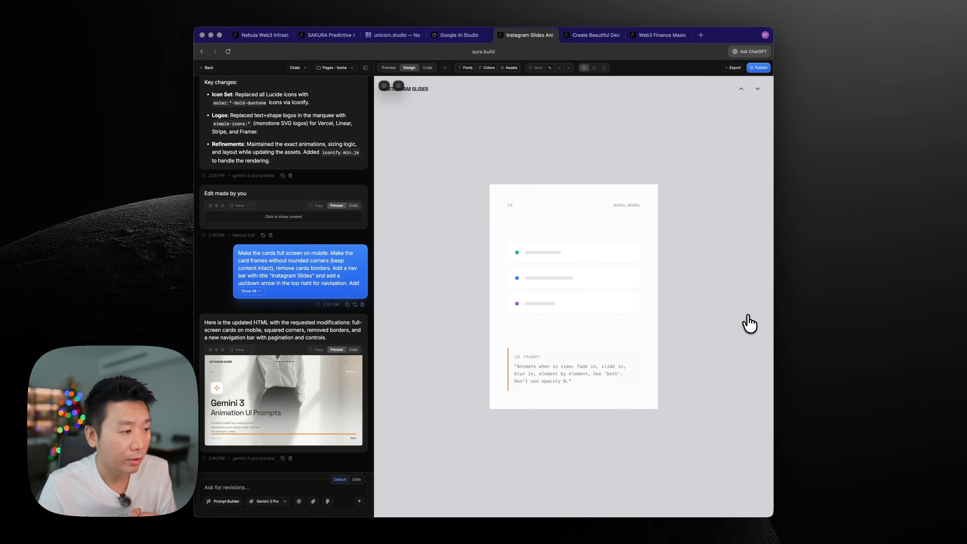
scroll(733, 319, up, 10)
scroll(731, 319, down, 15)
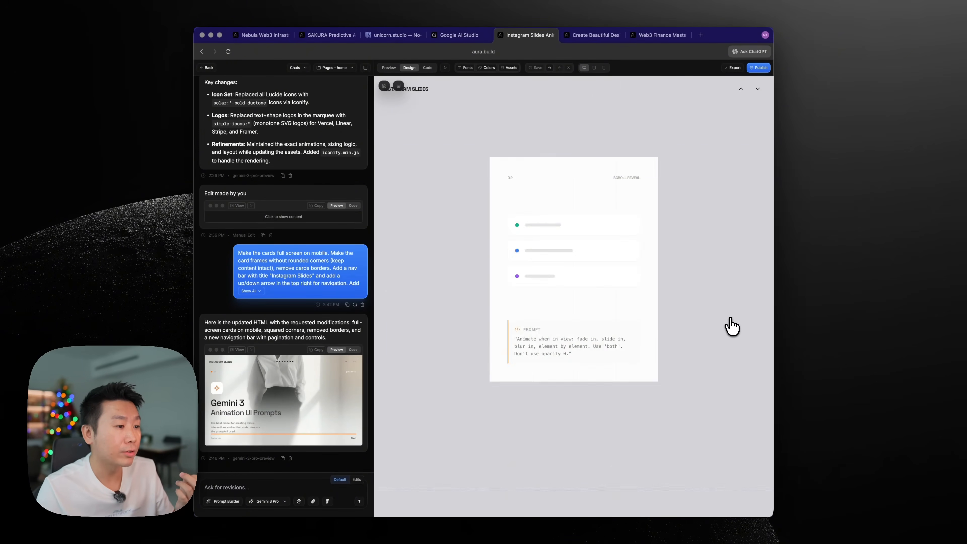
scroll(731, 319, up, 5)
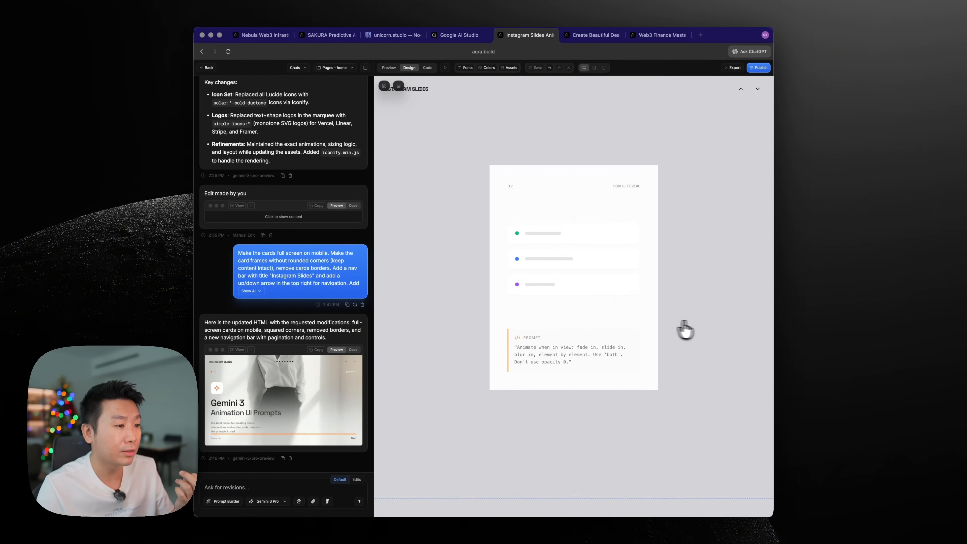
scroll(683, 328, down, 3)
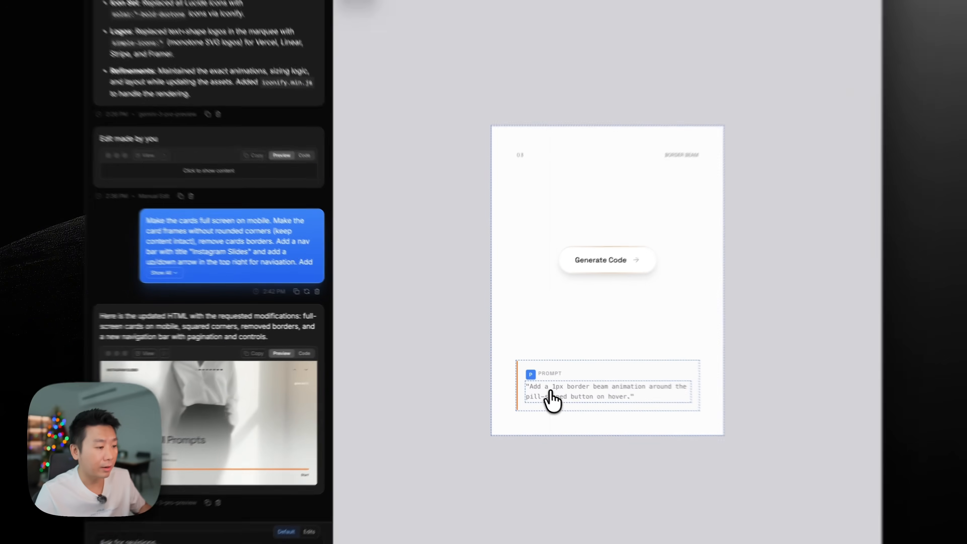
click(541, 379)
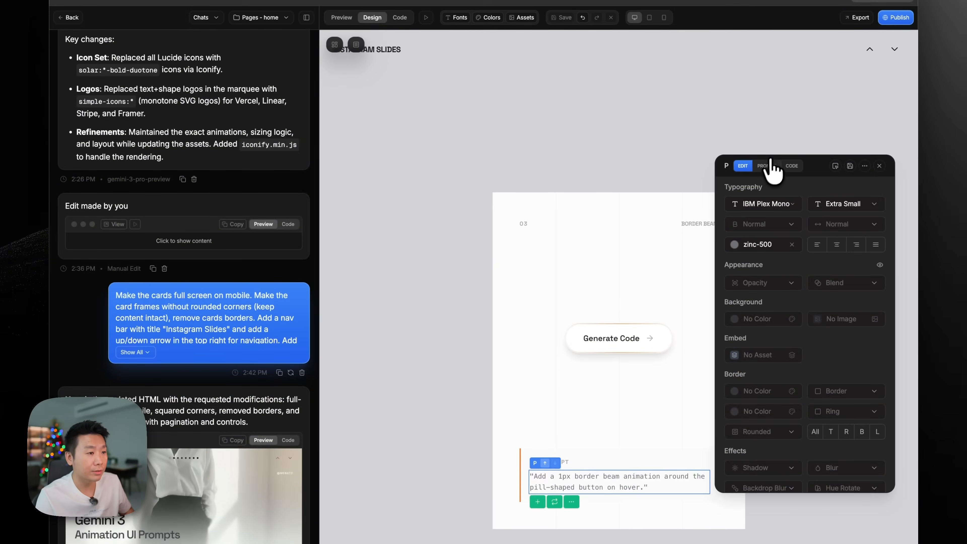
scroll(779, 229, up, 5)
click(816, 285)
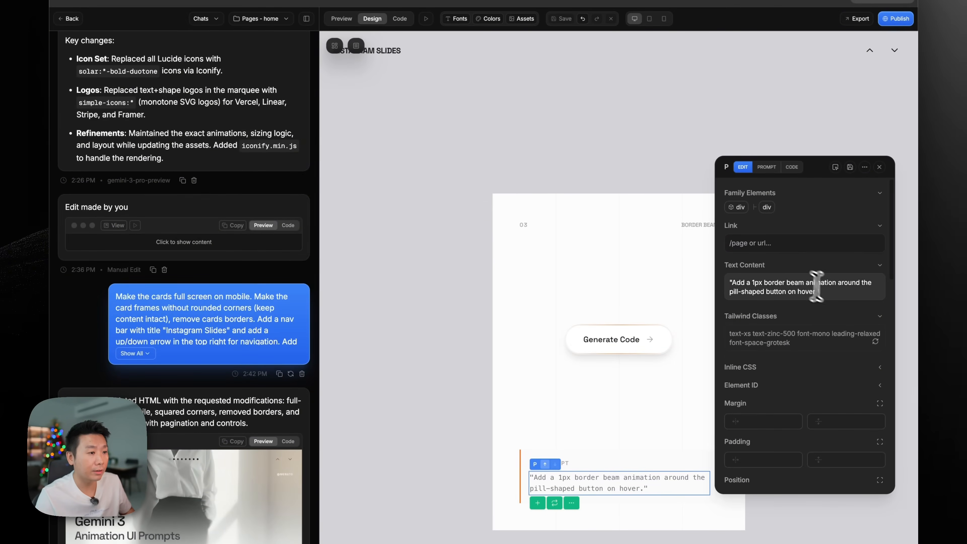
drag(817, 293, 737, 285)
key(ctrl+c)
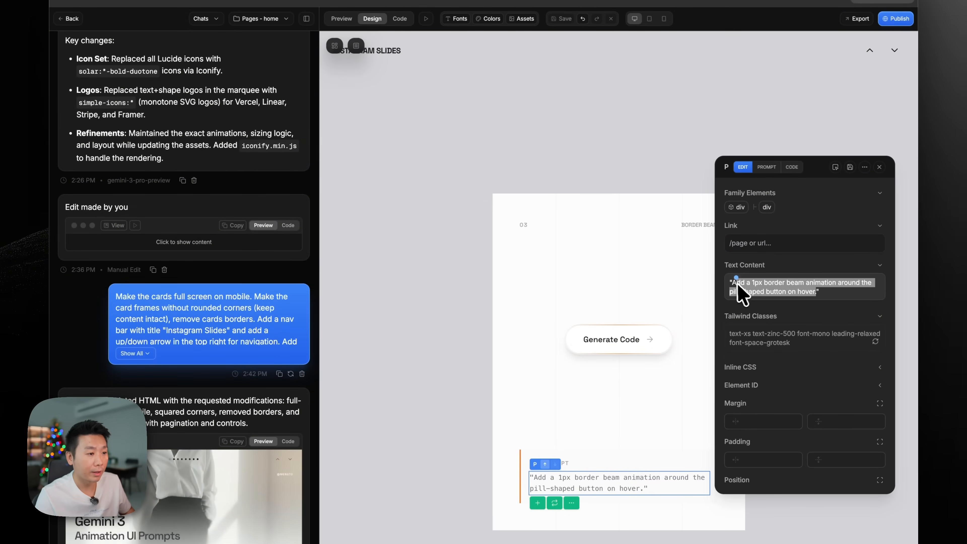
click(879, 167)
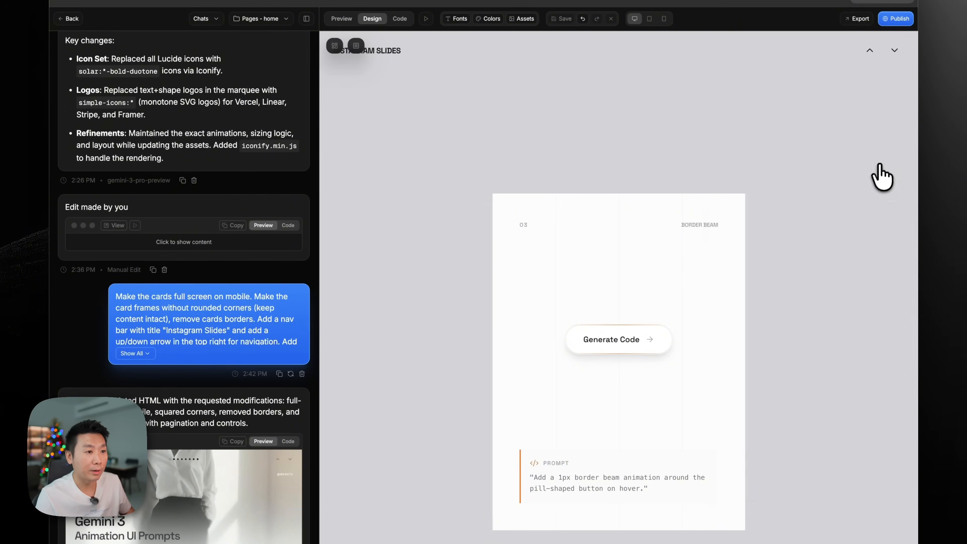
Apply the copied prompt "add a 1px border beam animation around the pill-shaped button on hover." to the Generate Code button
scroll(829, 327, down, 2)
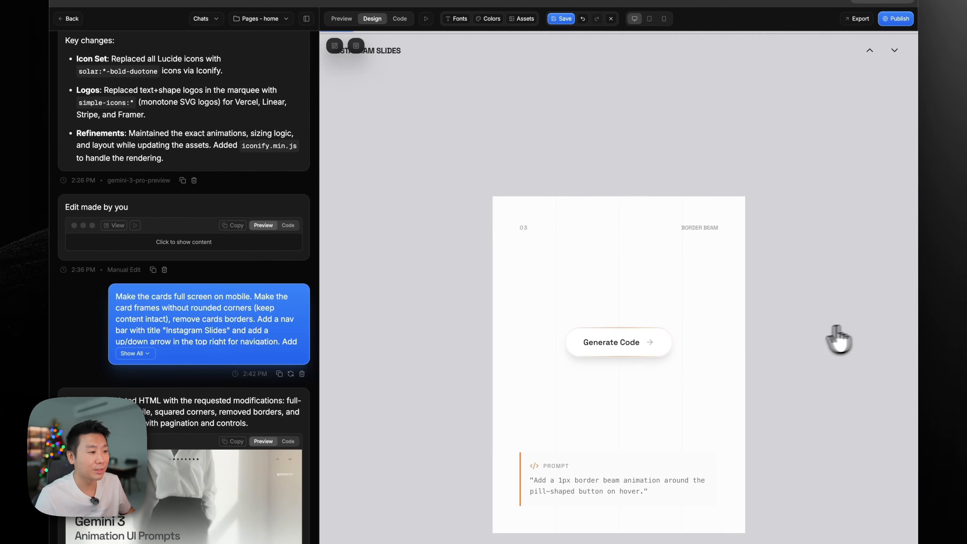
click(578, 275)
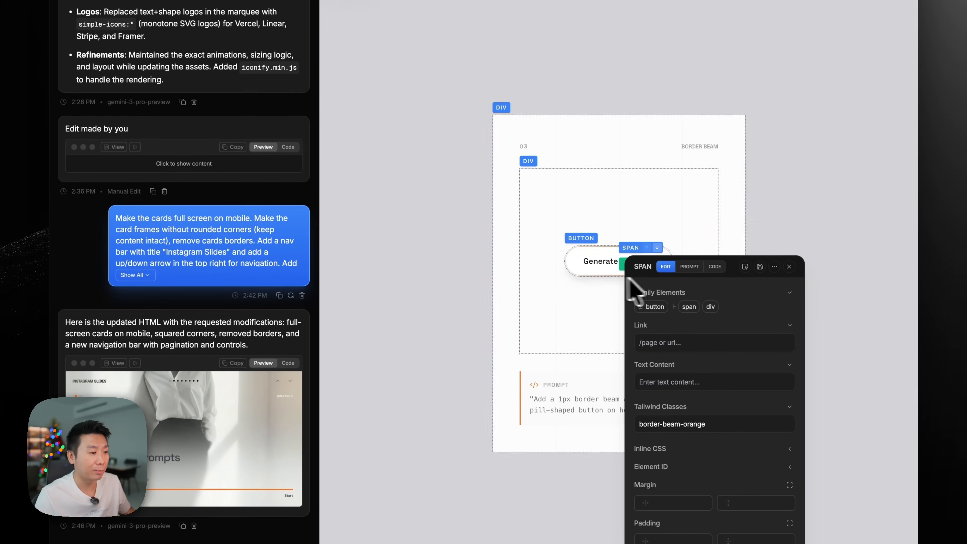
click(648, 307)
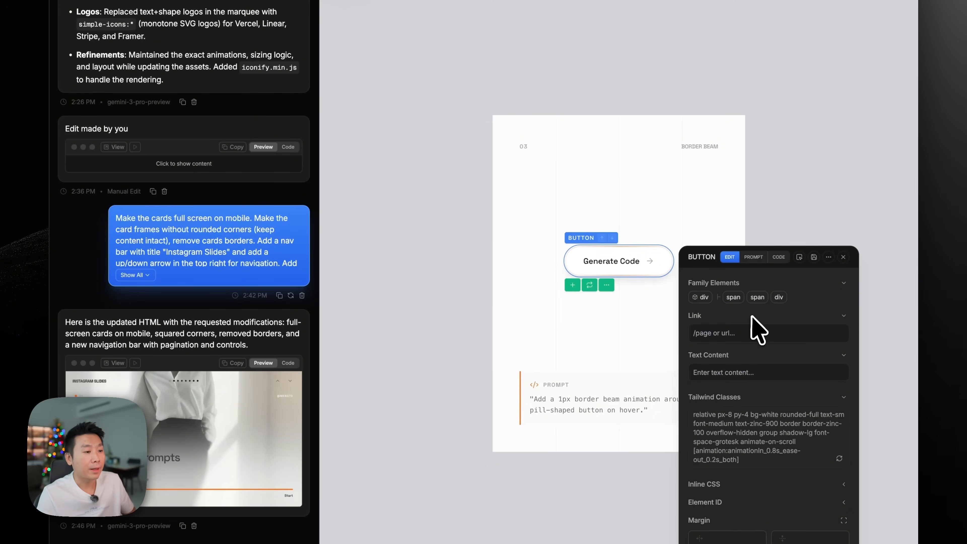
click(753, 258)
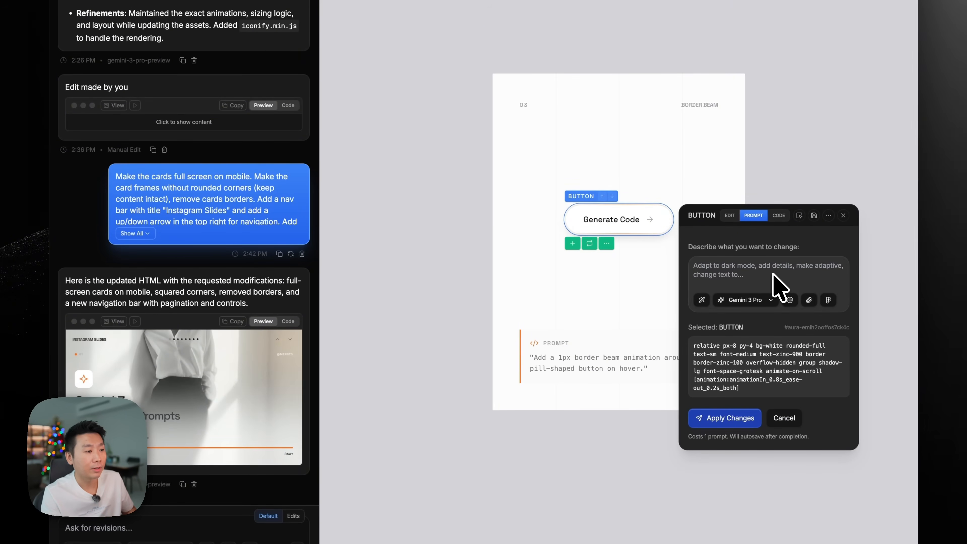
text(Us)
key(BackSpace)
key(BackSpace)
key(ctrl+v)
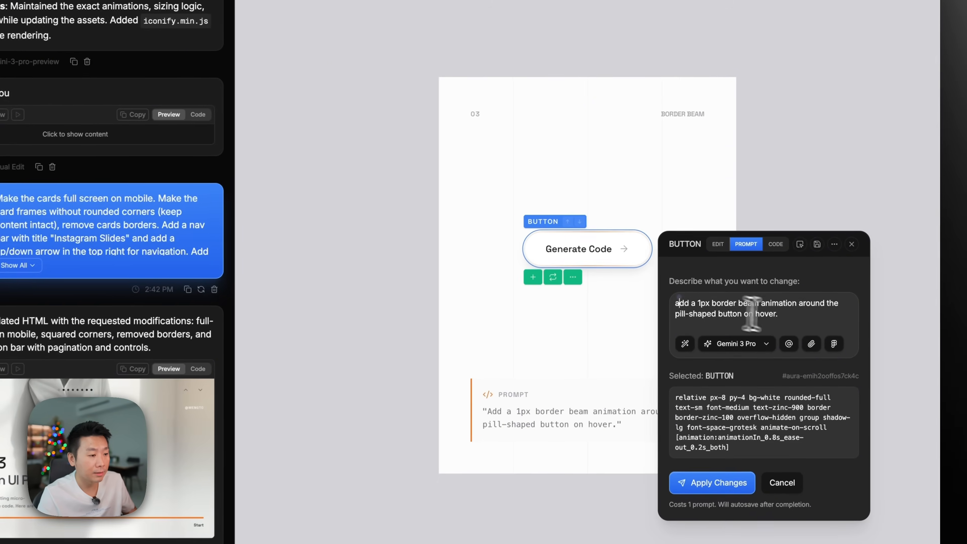
click(697, 487)
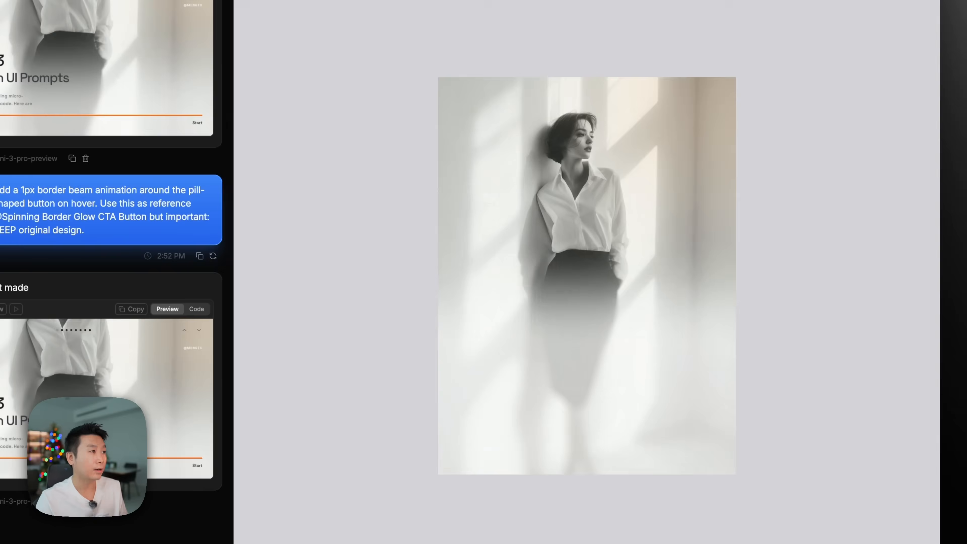
scroll(336, 207, down, 5)
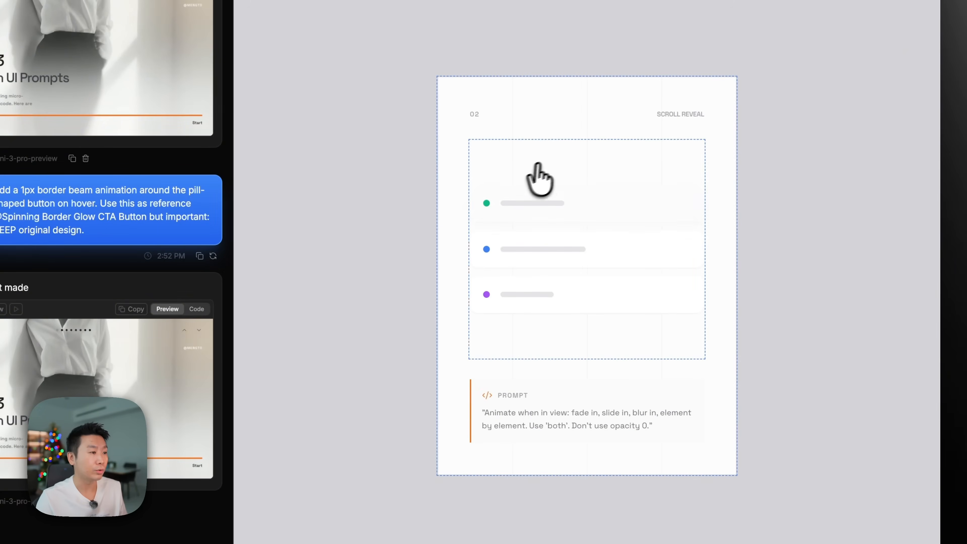
click(552, 173)
click(780, 154)
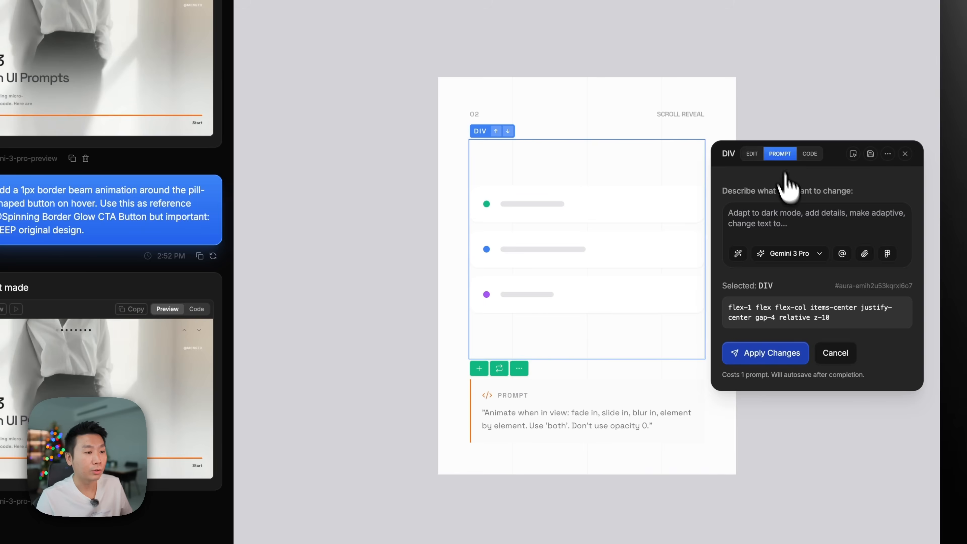
click(800, 217)
text(@)
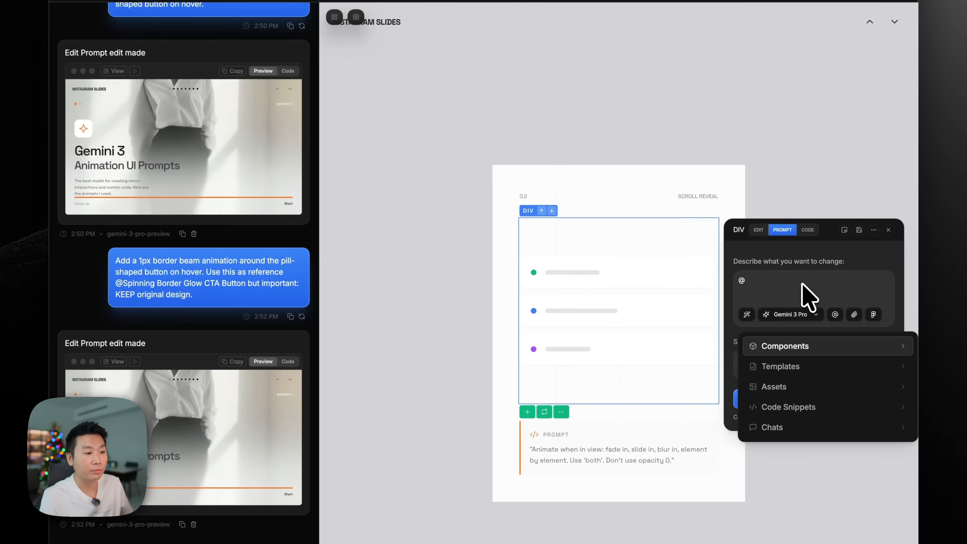
key(Return)
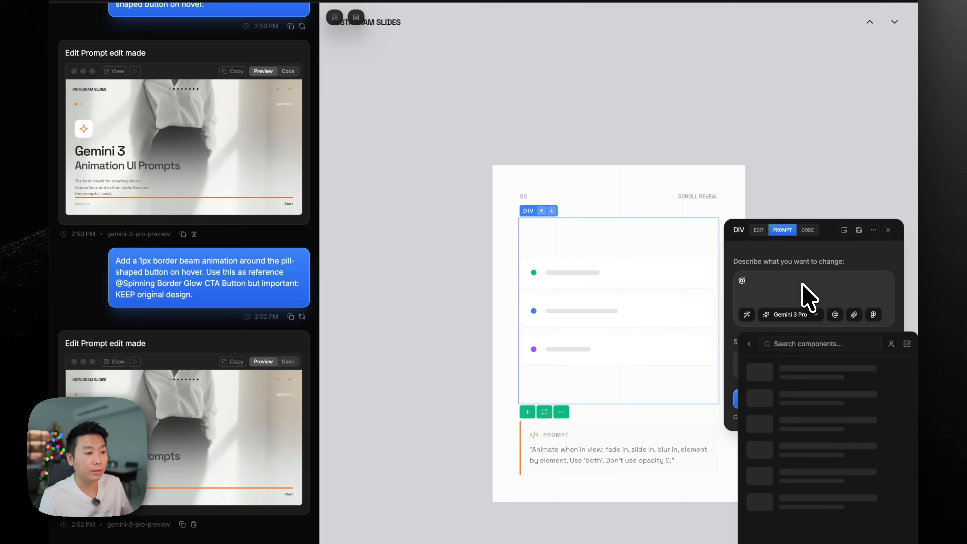
key(Escape)
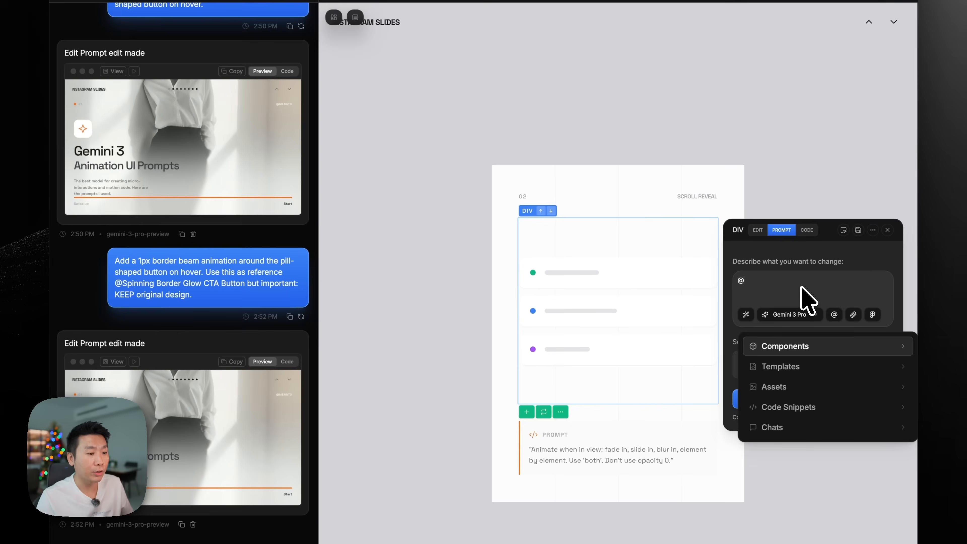
double_click(817, 282)
key(BackSpace)
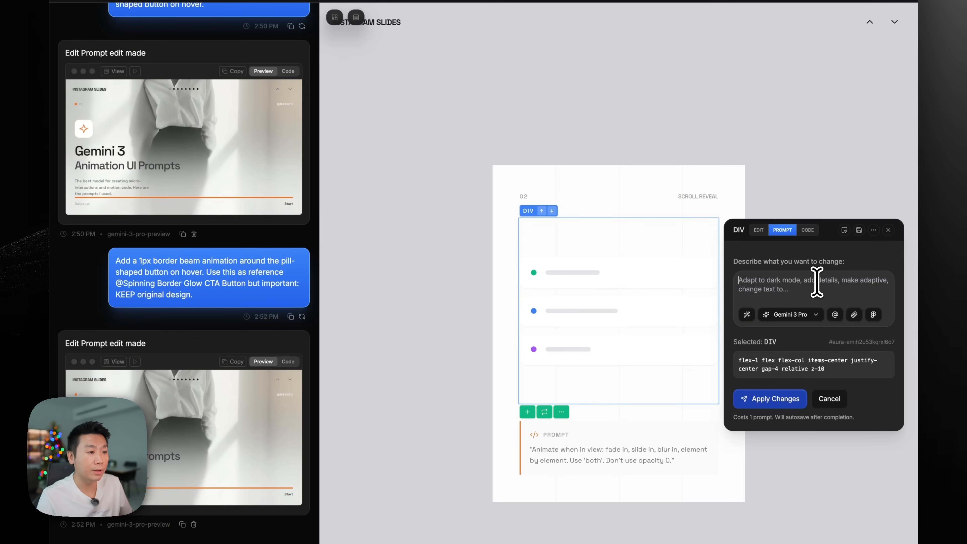
click(888, 230)
Review the cards in design mode, from the Gemini 3 cover through to the Content Rotation card
scroll(479, 291, down, 1)
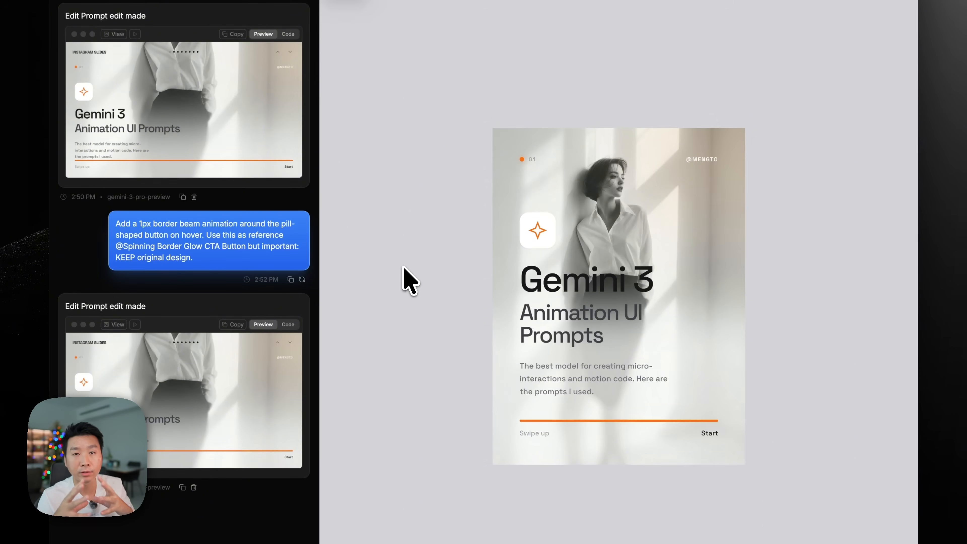
scroll(404, 267, down, 5)
scroll(408, 266, down, 5)
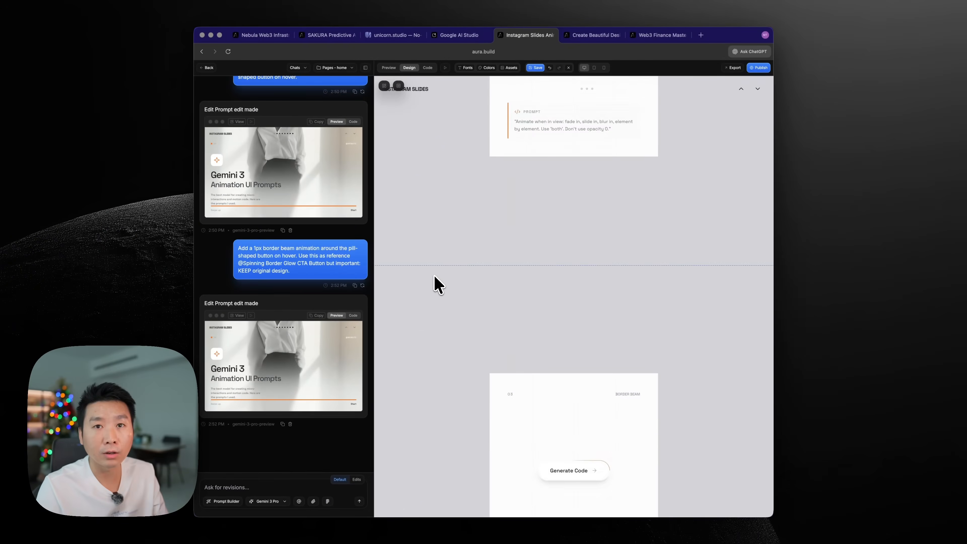
scroll(438, 283, down, 3)
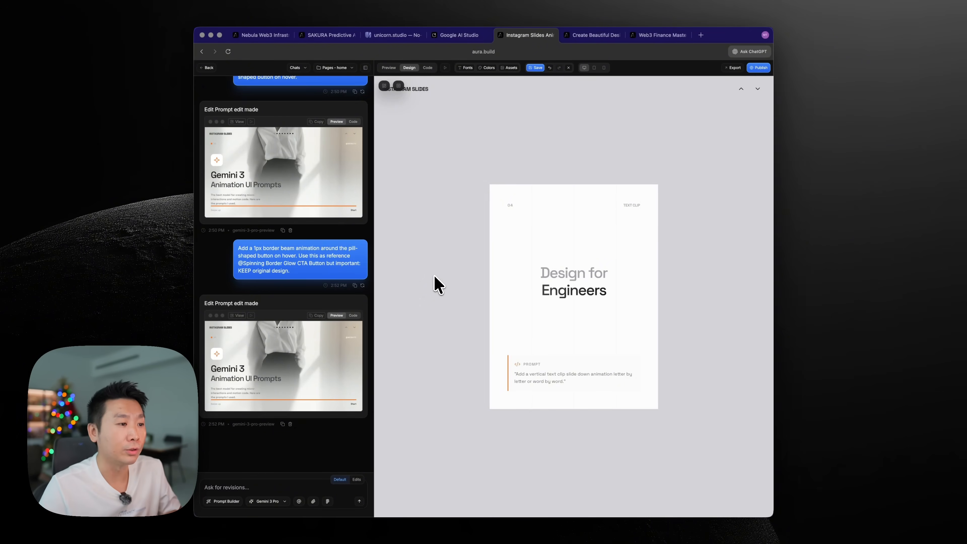
scroll(443, 280, down, 5)
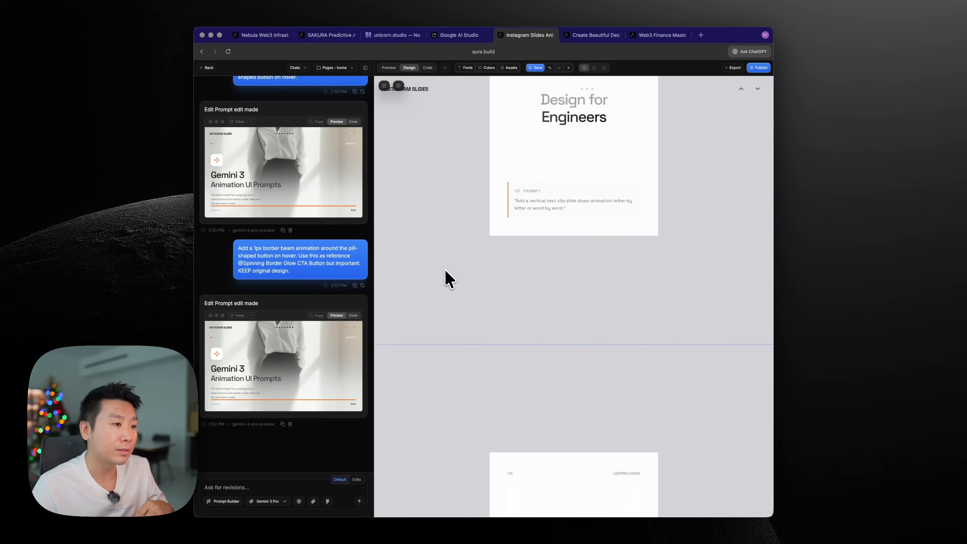
scroll(448, 279, down, 4)
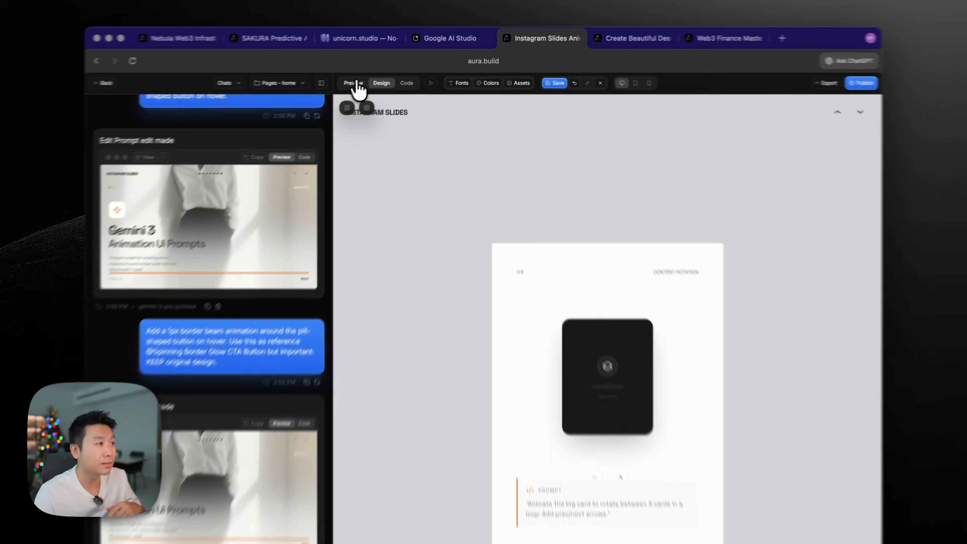
Return to preview mode and check the cover and Scroll Reveal cards
click(389, 68)
scroll(412, 220, down, 5)
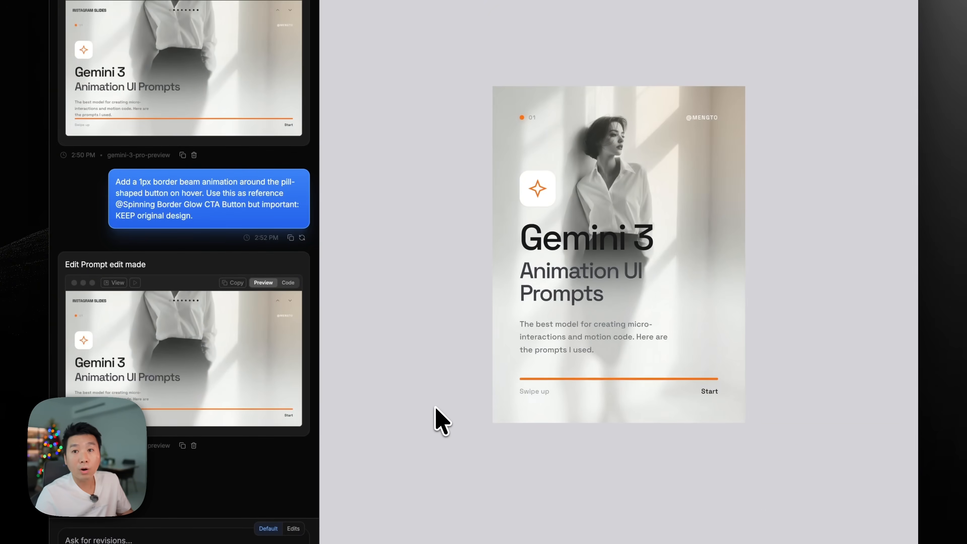
scroll(440, 415, down, 10)
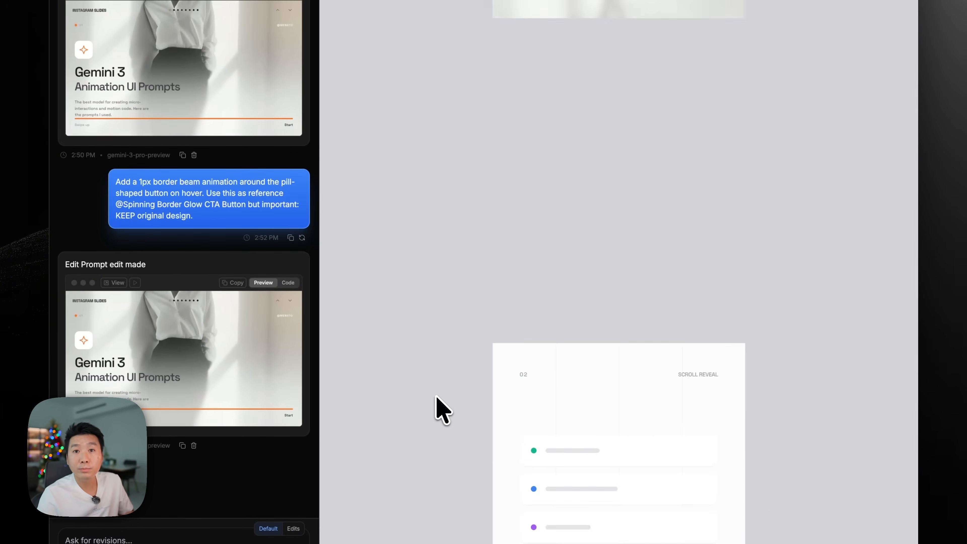
Close the Prompt Builder and leave the slides project for the start page, accepting the loss of unsaved changes
scroll(575, 305, down, 5)
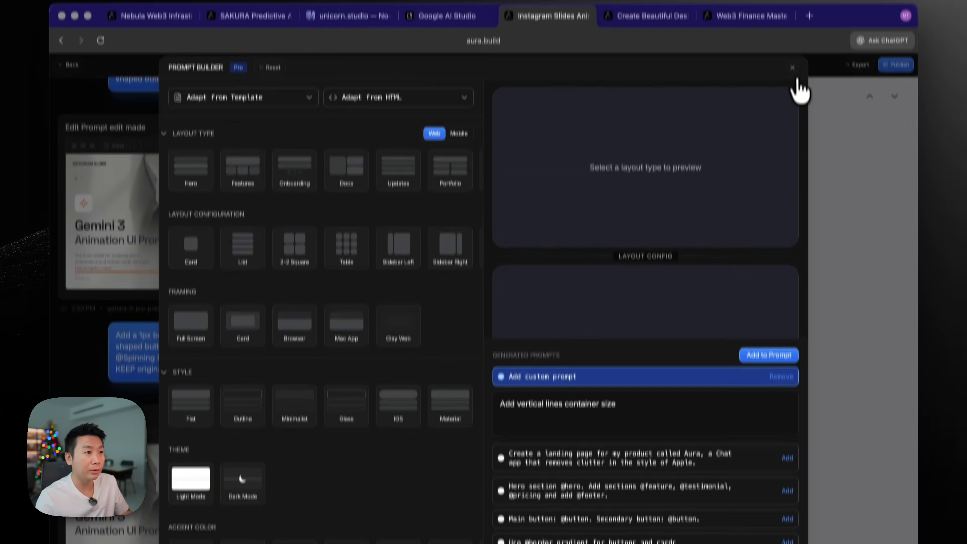
click(798, 90)
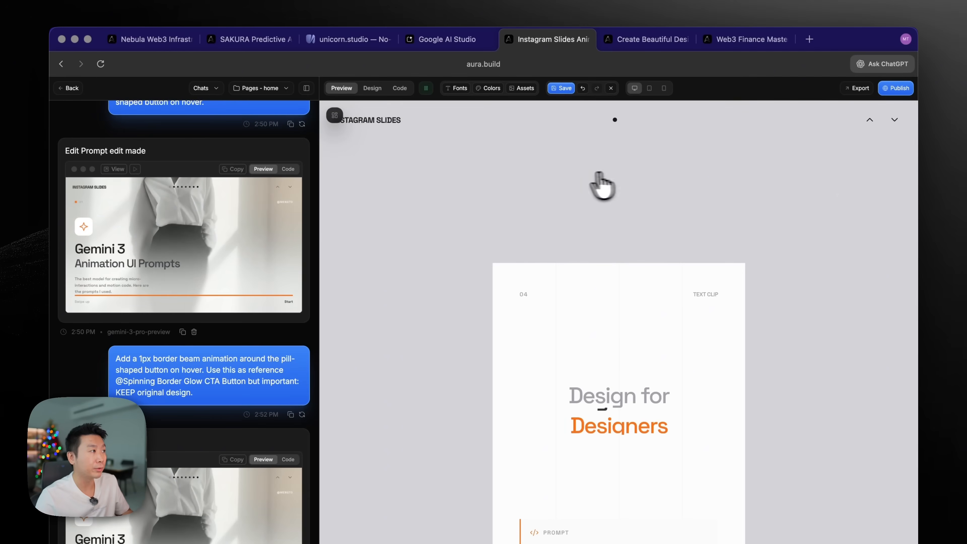
click(75, 88)
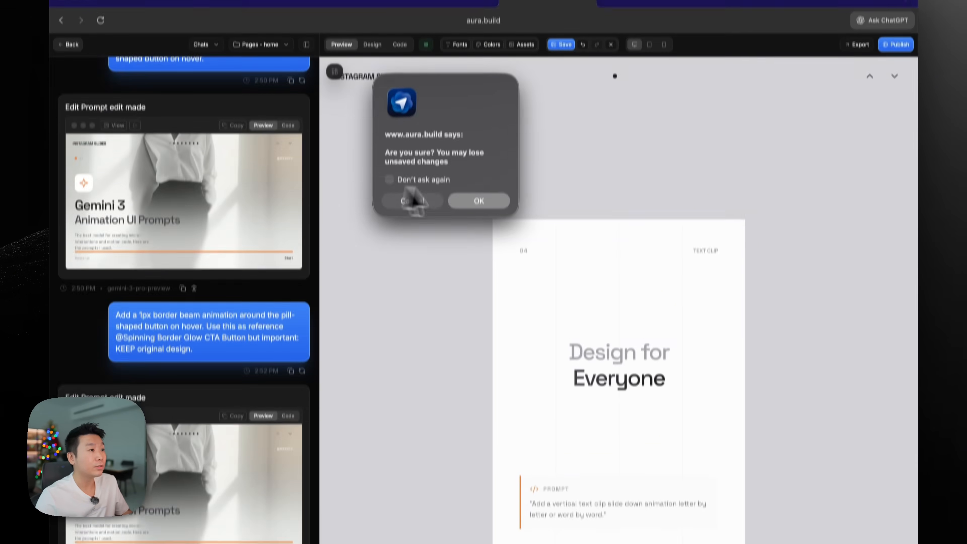
click(480, 248)
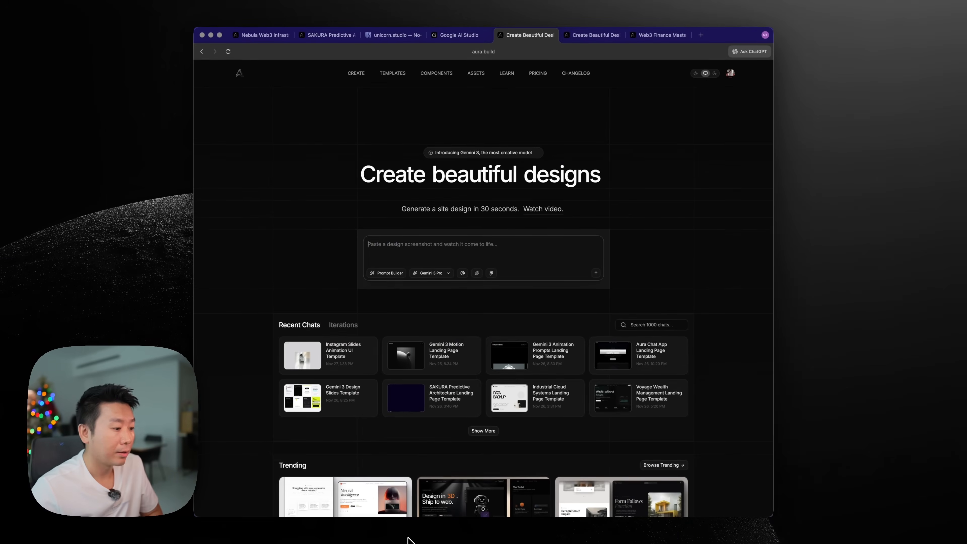
Switch to Photos and pick the dark "Scale your protocol with smart infrastructure" design from the My Designs album as the reference
click(408, 538)
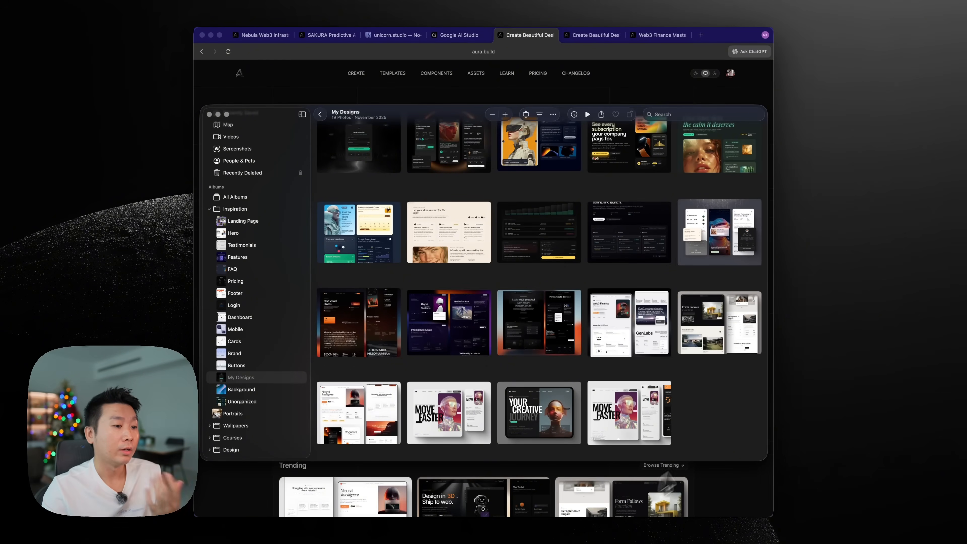
scroll(716, 434, up, 2)
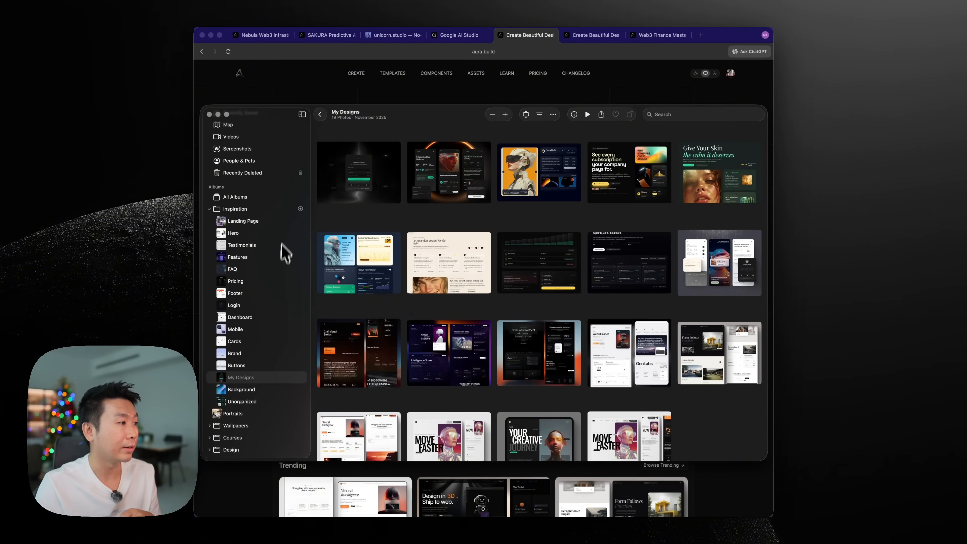
scroll(535, 371, down, 1)
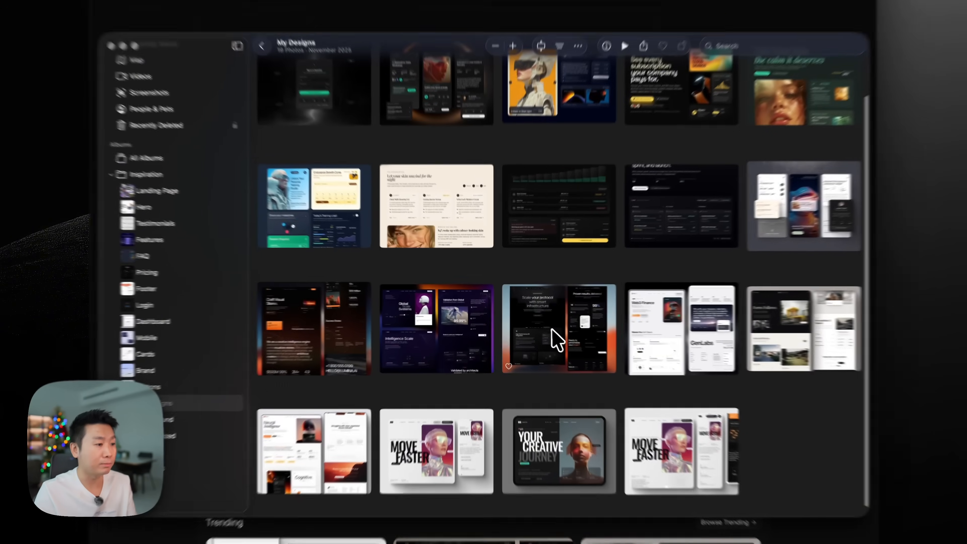
double_click(537, 331)
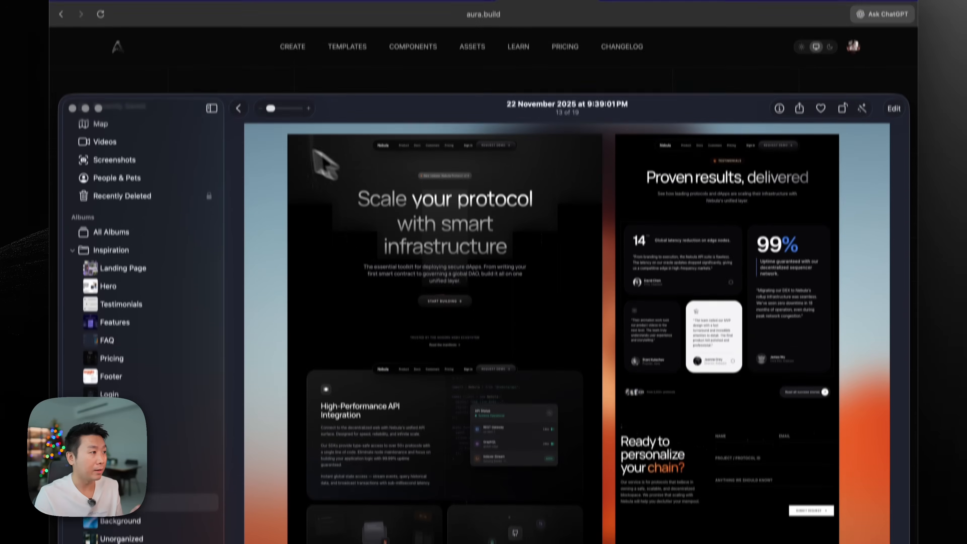
click(239, 19)
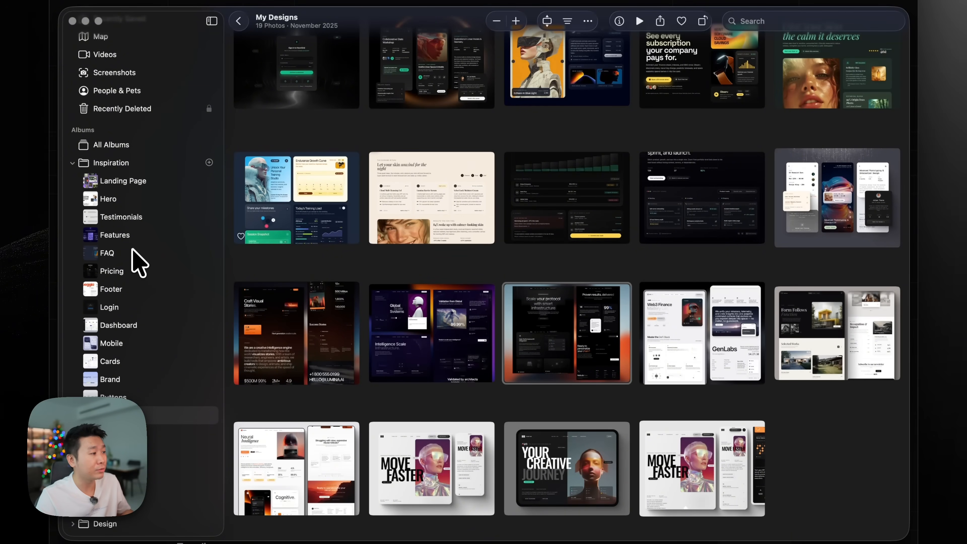
scroll(244, 345, down, 3)
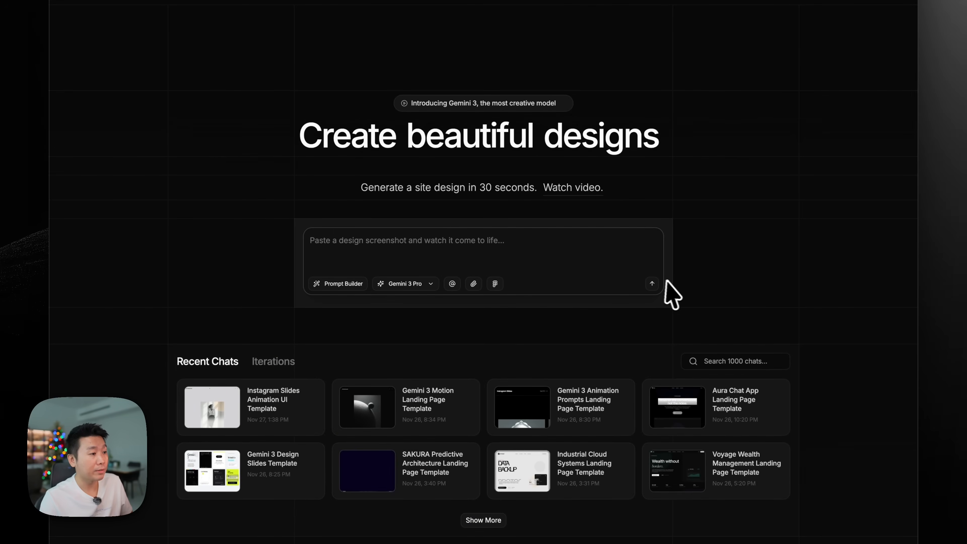
Switch back to Aura and paste the copied design screenshot into the new-design prompt as its reference image
scroll(587, 286, up, 1)
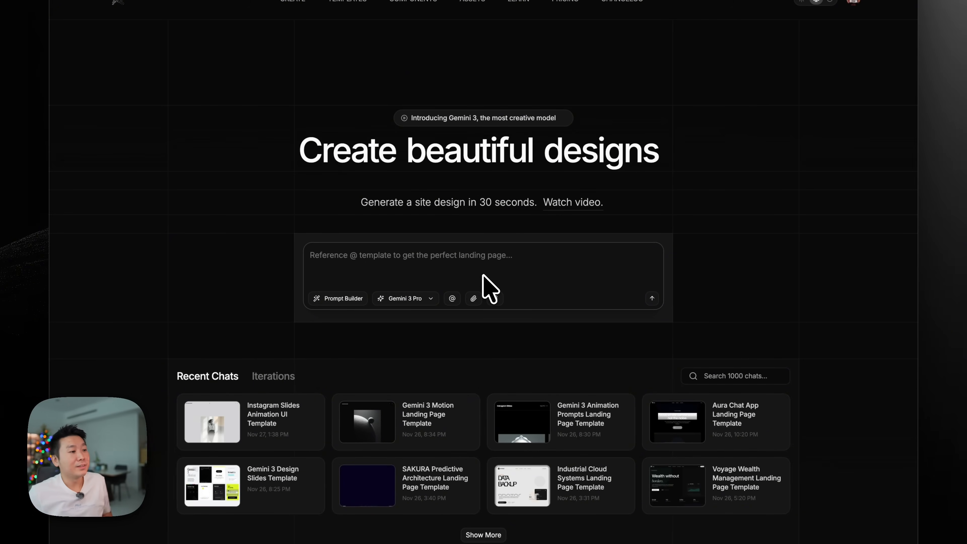
scroll(481, 275, down, 1)
scroll(498, 249, up, 2)
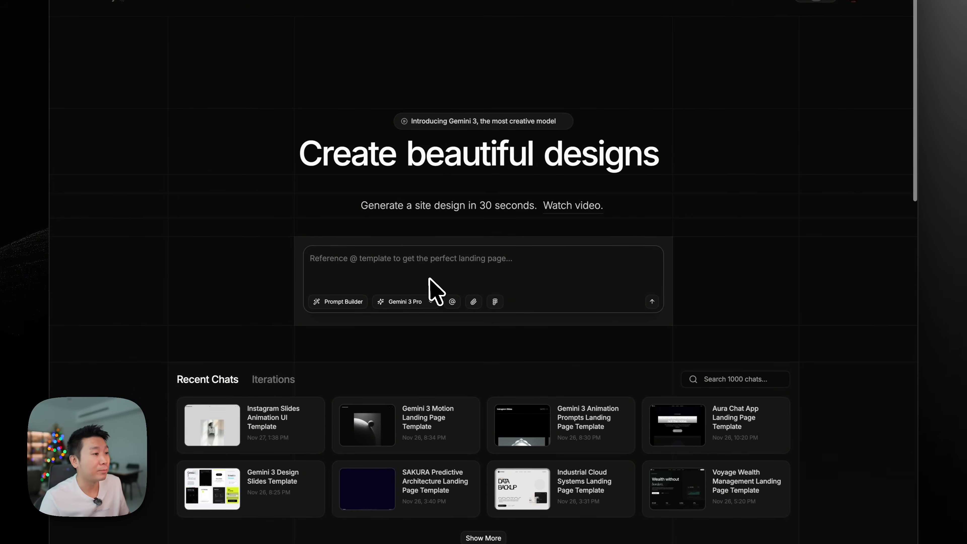
key(ctrl+v)
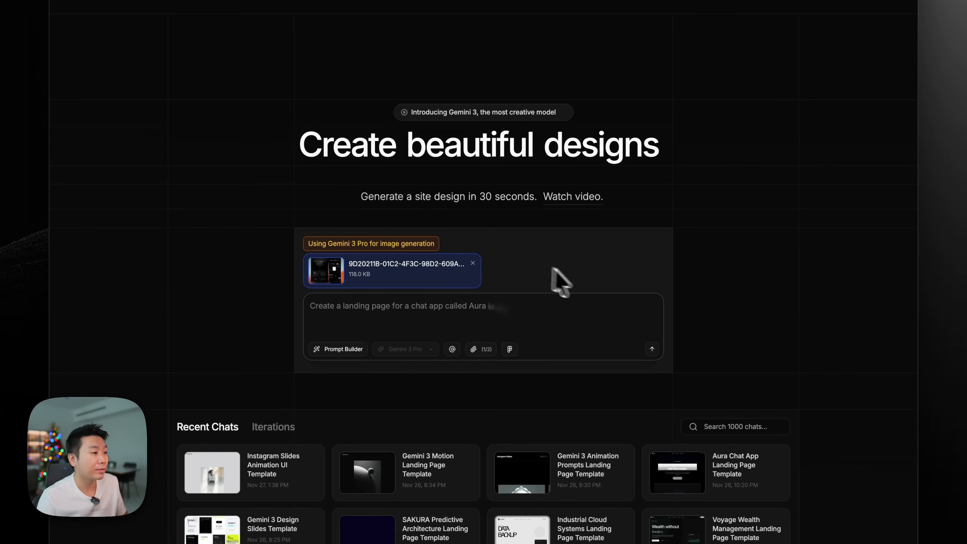
drag(359, 196, 518, 205)
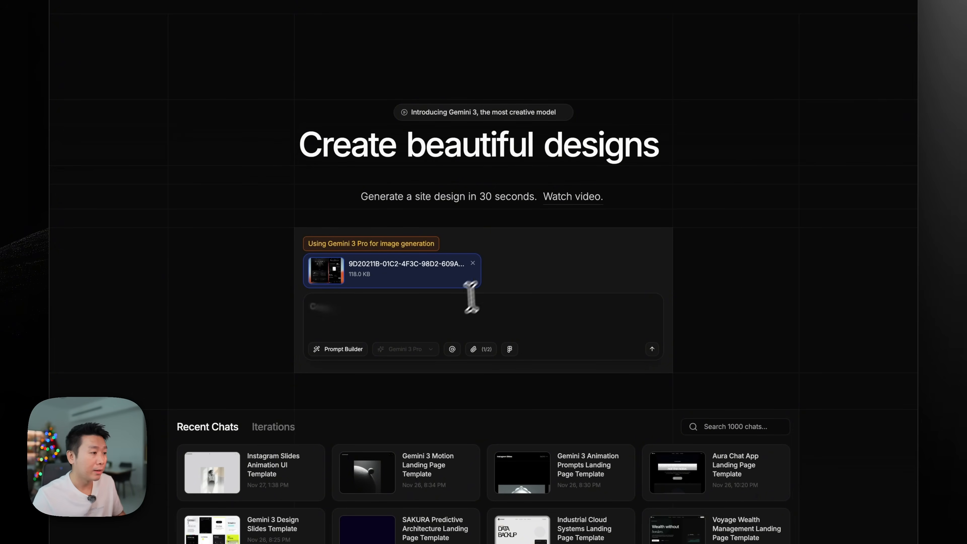
scroll(426, 297, down, 1)
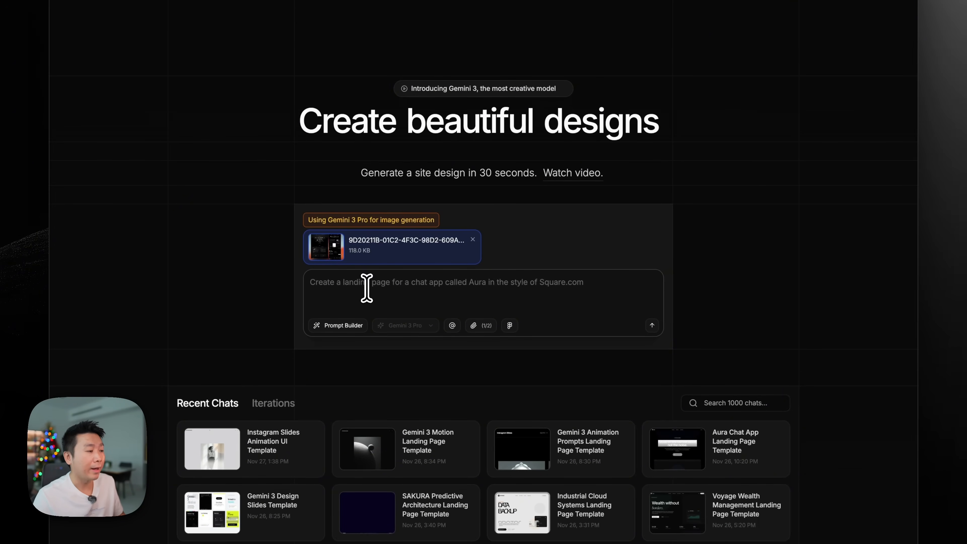
In the Prompt Builder, select the Aura chat app landing page, Iconify Solar Duotone Bold icons and monotone Iconify SVG Logos prompts
click(332, 324)
scroll(546, 339, down, 2)
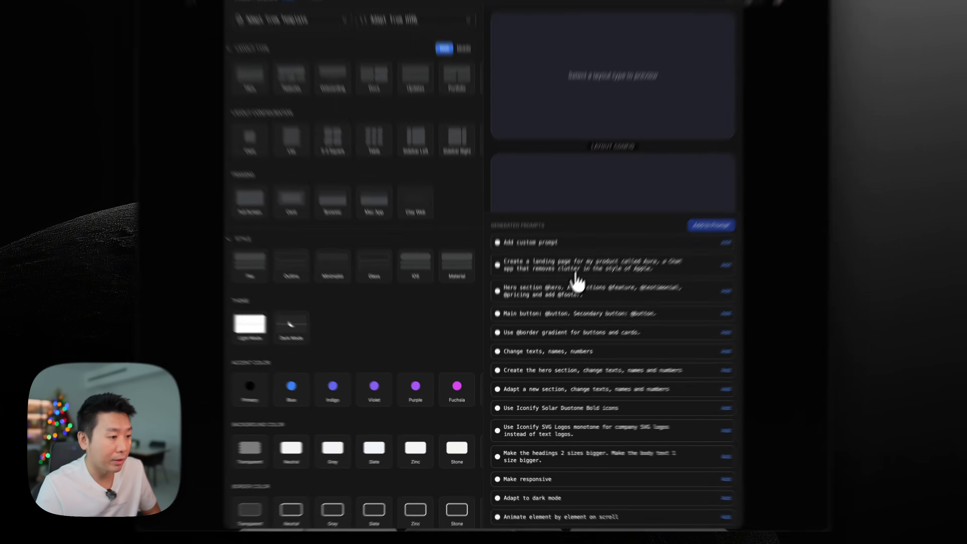
click(591, 300)
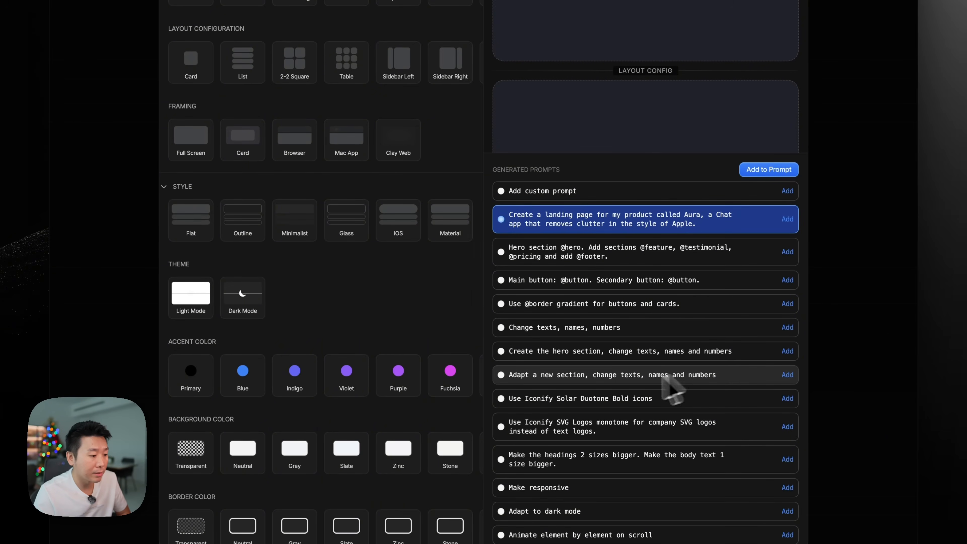
click(575, 403)
scroll(587, 421, down, 2)
click(560, 395)
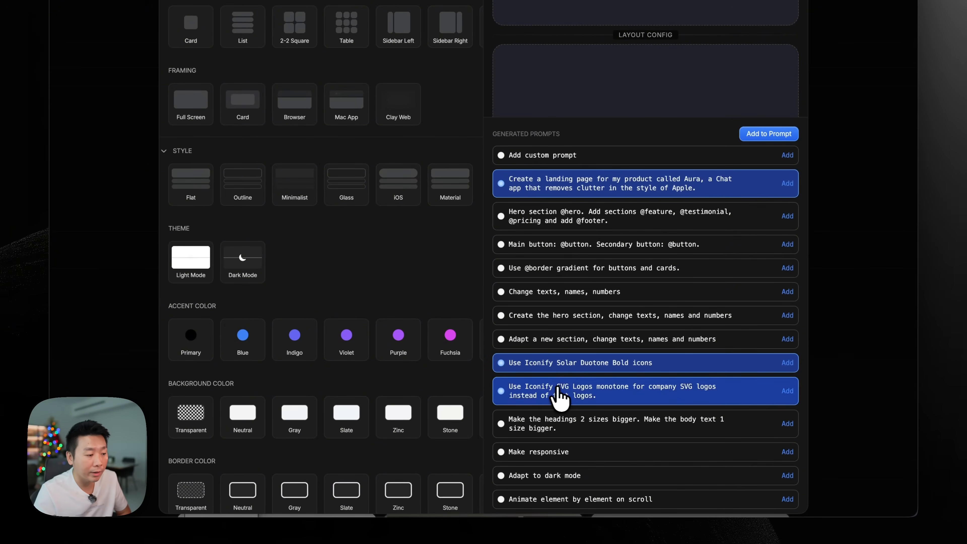
scroll(578, 380, down, 4)
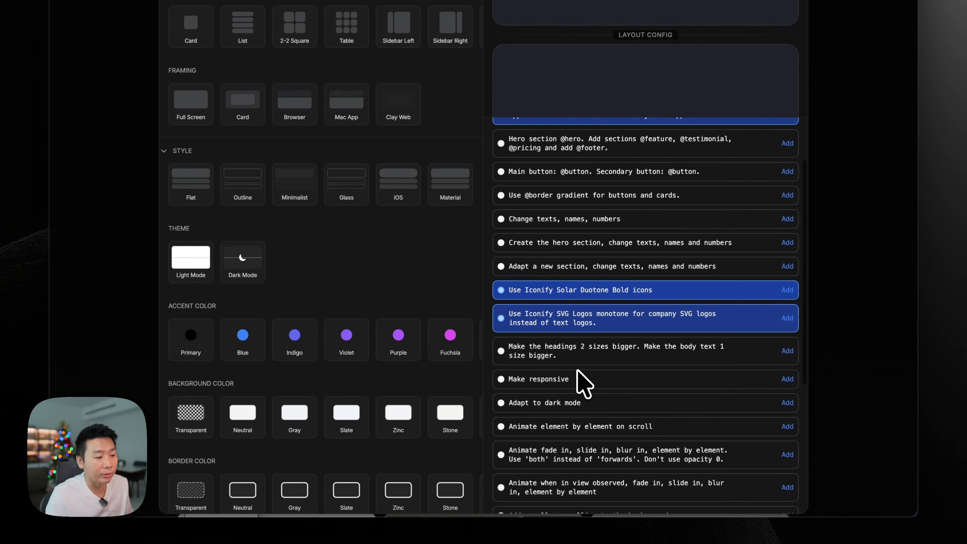
scroll(578, 382, down, 2)
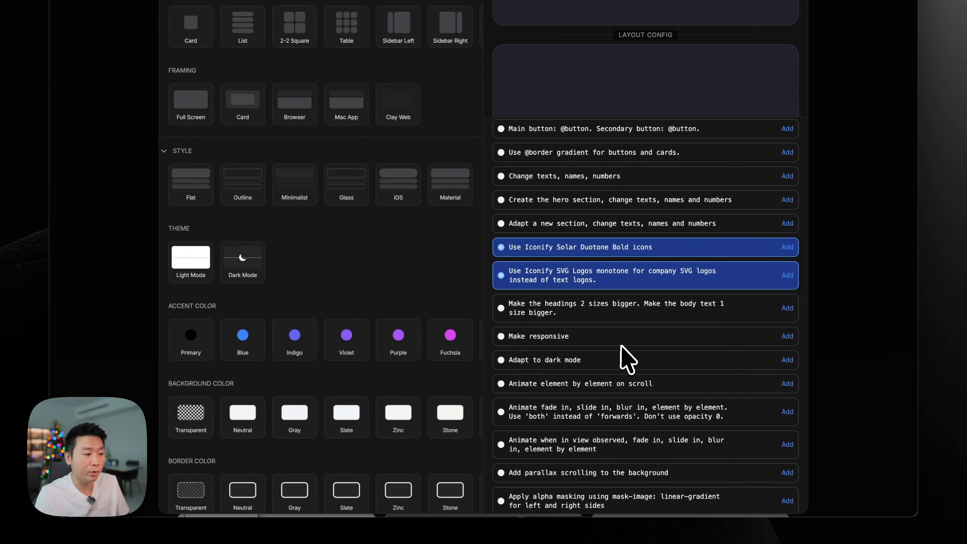
scroll(616, 369, down, 3)
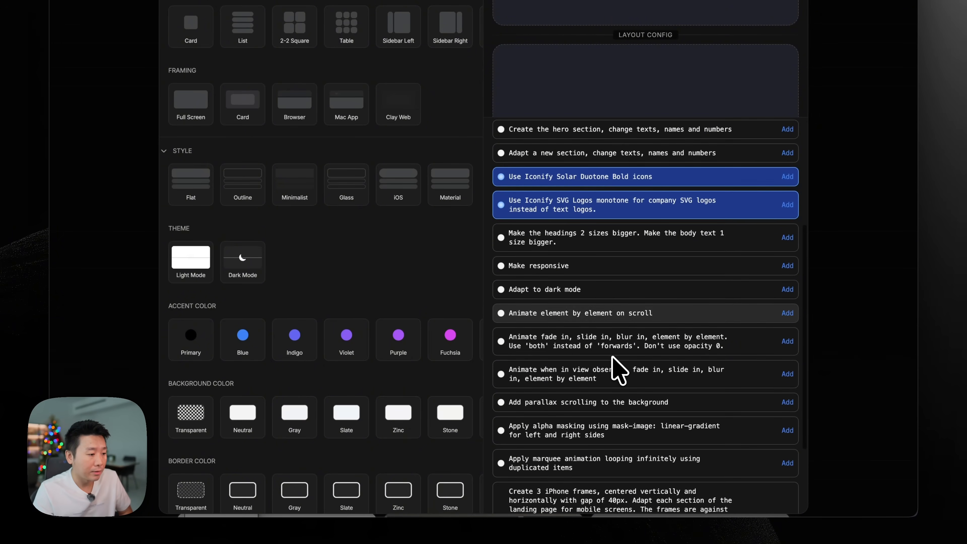
click(622, 350)
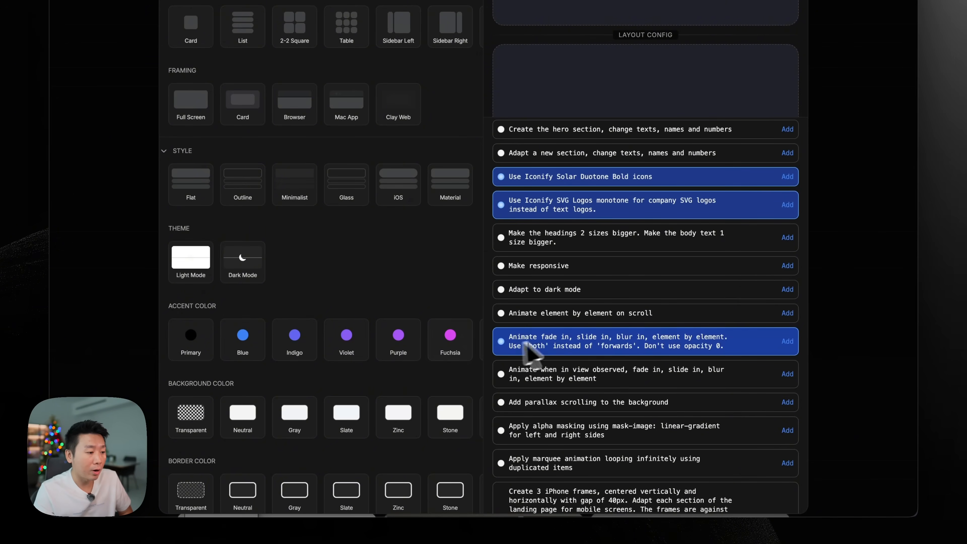
click(580, 343)
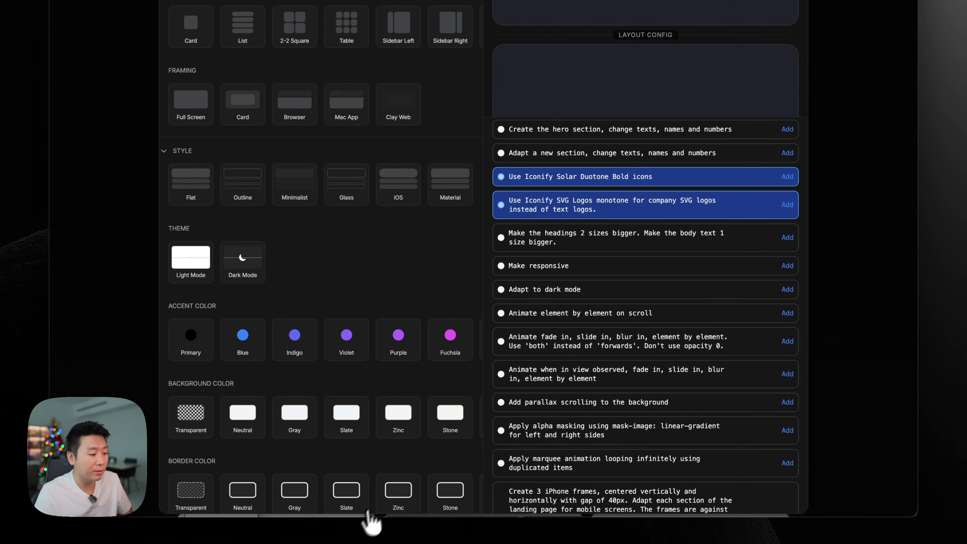
Add the selected landing page, icon and company logo prompts to the new-design prompt text
scroll(725, 406, up, 10)
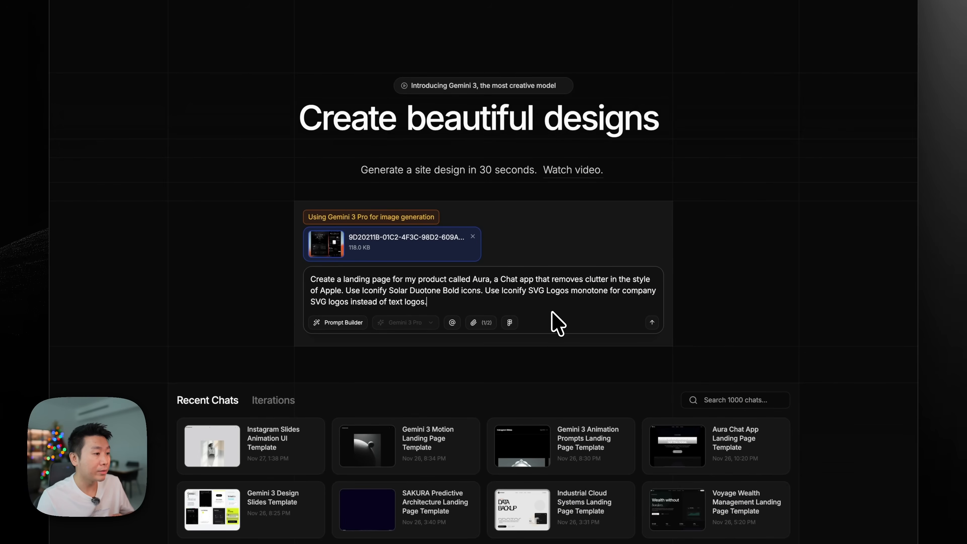
scroll(534, 296, down, 1)
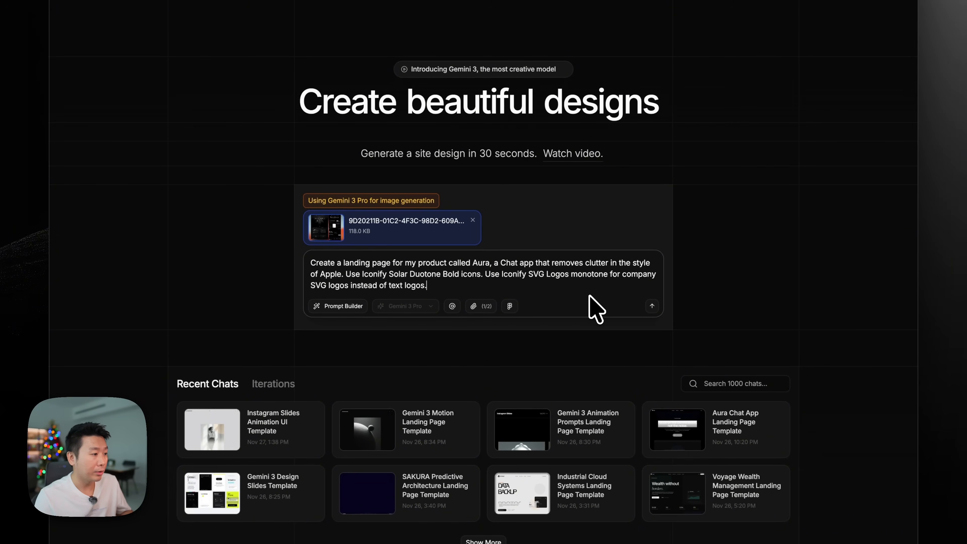
scroll(342, 282, up, 1)
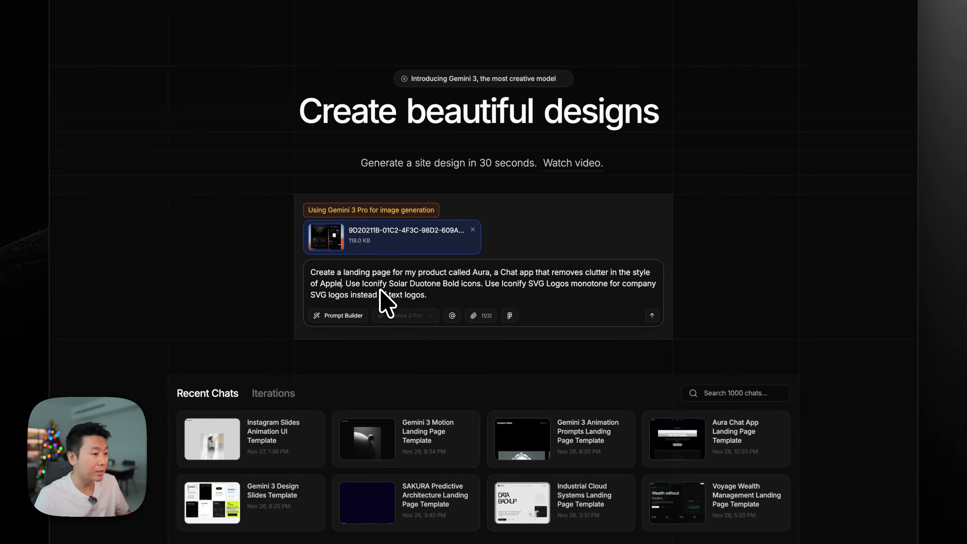
Delete "in the style of Apple" after the word "clutter" in the prompt text
scroll(571, 265, down, 1)
click(610, 249)
key(alt+shift+Right)
key(alt+shift+Right)
key(alt+shift+Right)
key(alt+shift+Right)
key(alt+shift+Right)
key(BackSpace)
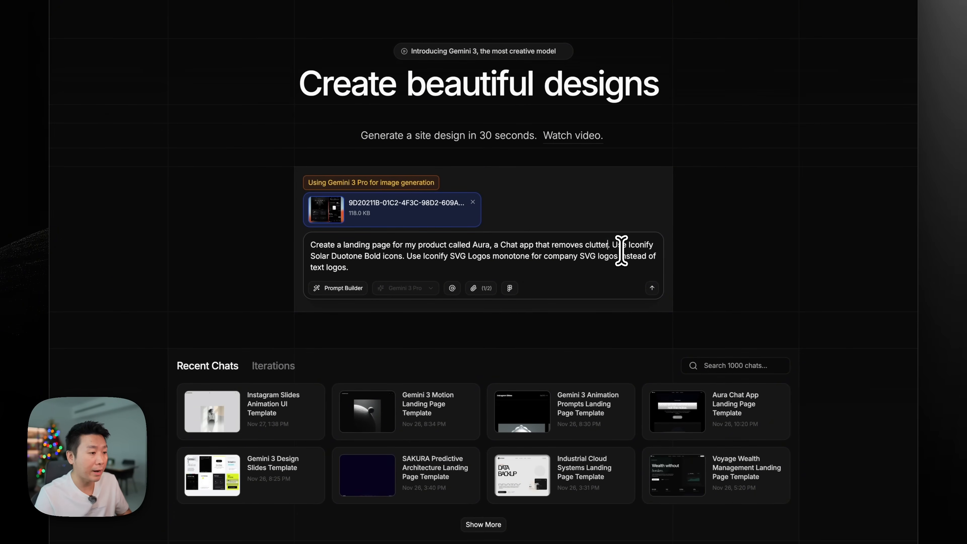
Append "Animate" and an @ reference to the prompt, marking the Animation on Scroll and Animation Keyframe code snippets
scroll(534, 265, down, 1)
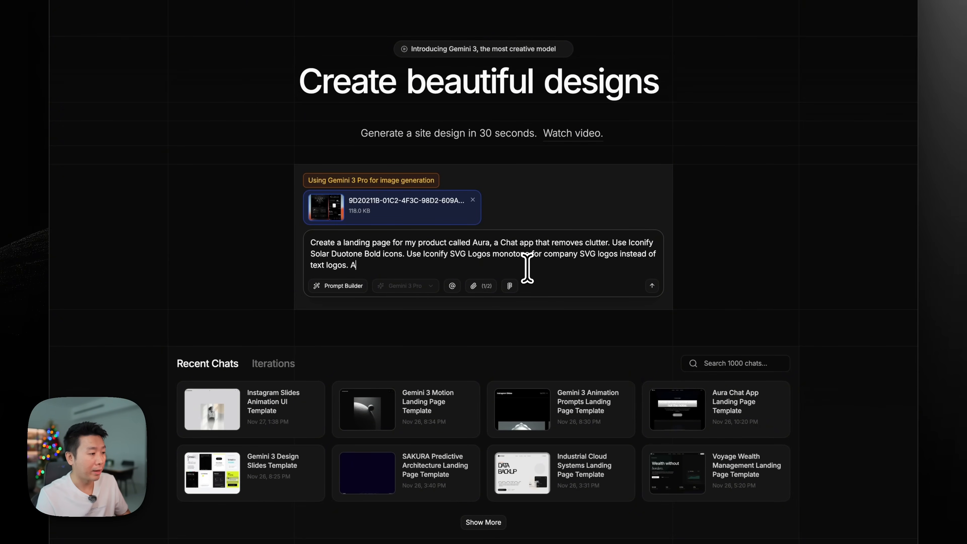
text(@)
key(Down)
key(Down)
key(Down)
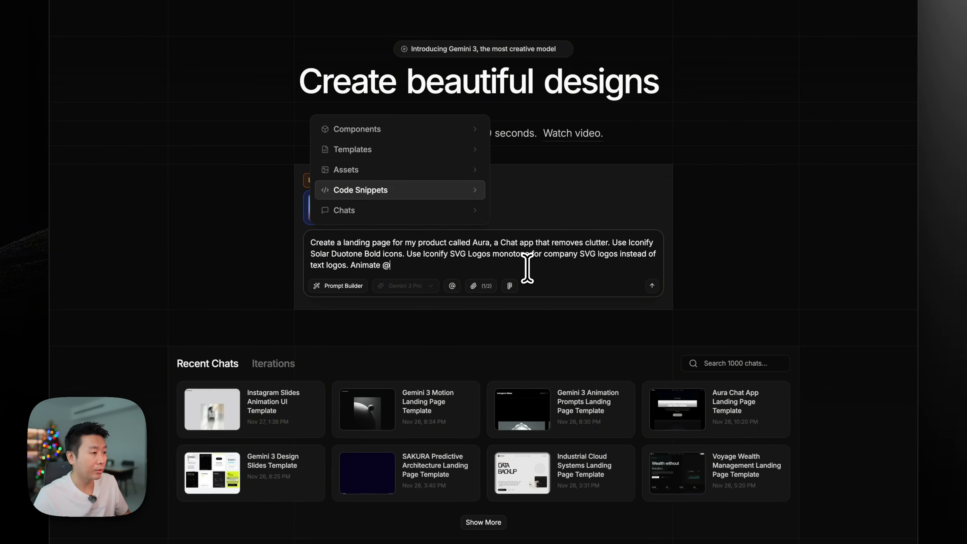
key(Return)
key(Down)
key(Down)
key(Down)
key(Down)
key(Down)
key(Down)
key(Down)
key(Down)
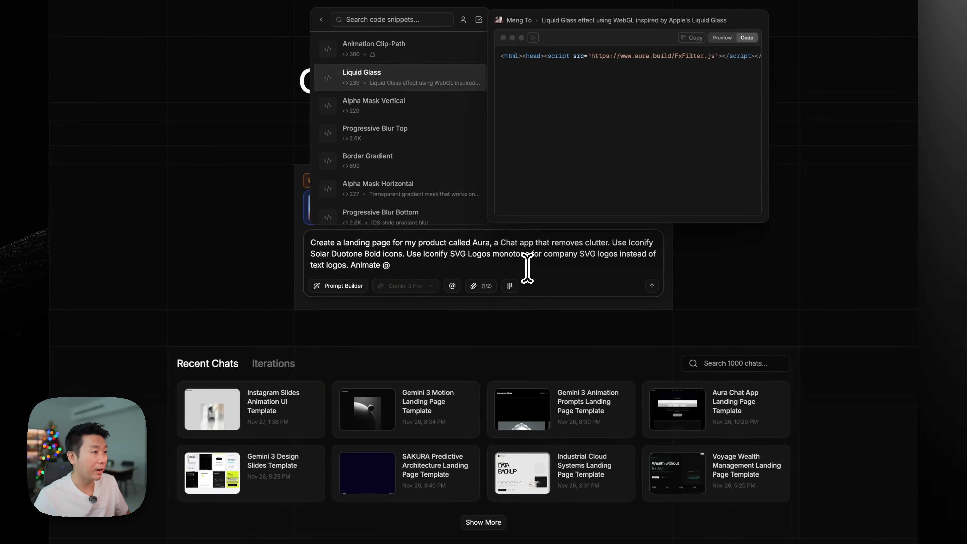
key(Up)
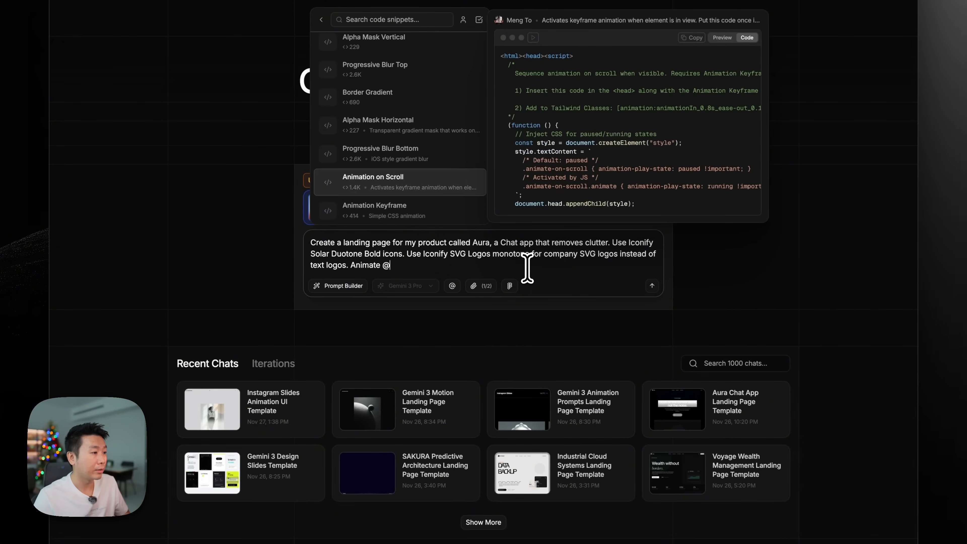
key(shift+Return)
key(Down)
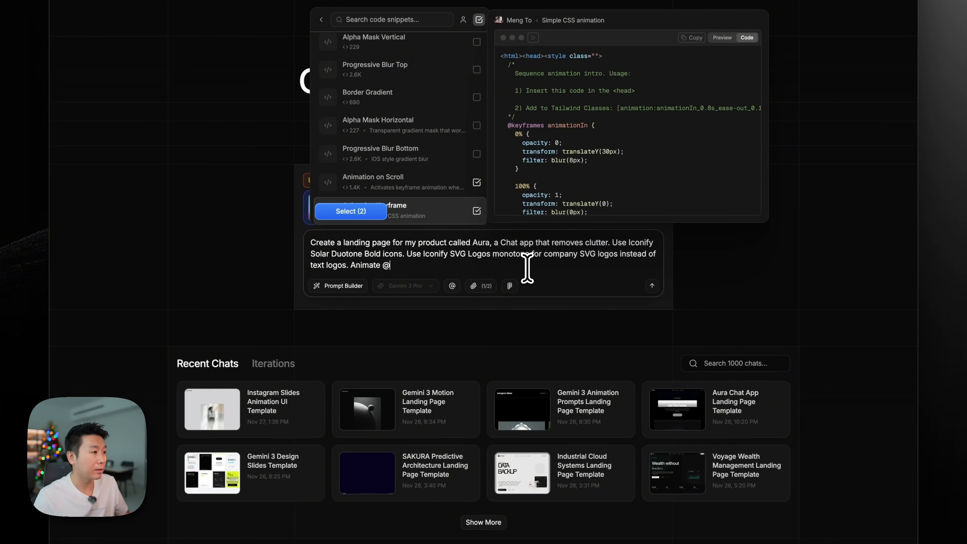
Include the Border Gradient code snippet, insert all three snippet references into the prompt and submit it to generate the landing page
key(Up)
key(Up)
key(Up)
key(Up)
key(Up)
key(Down)
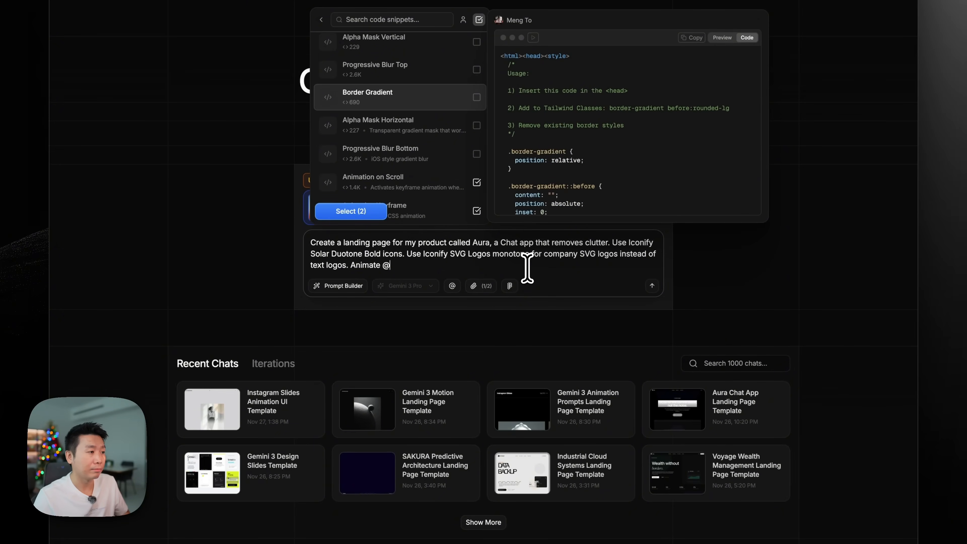
key(Return)
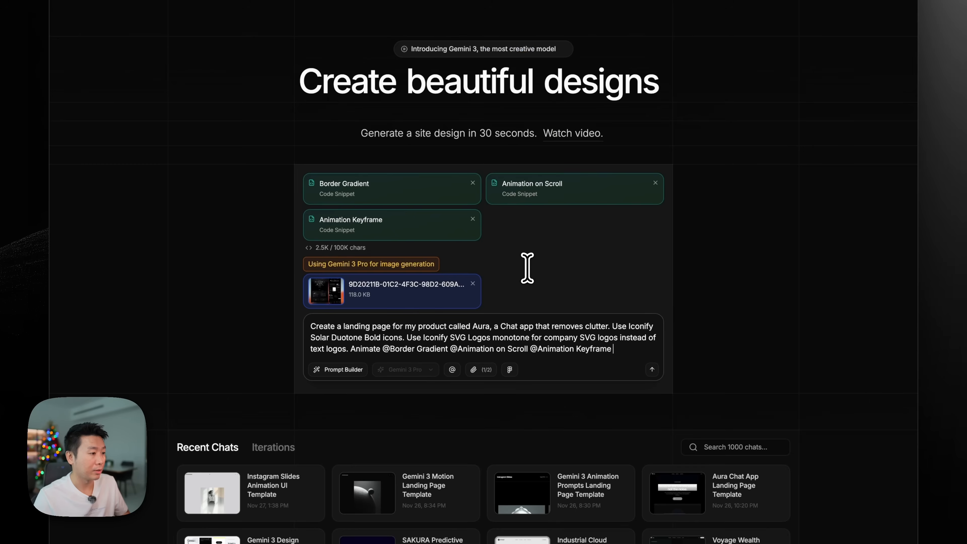
key(Return)
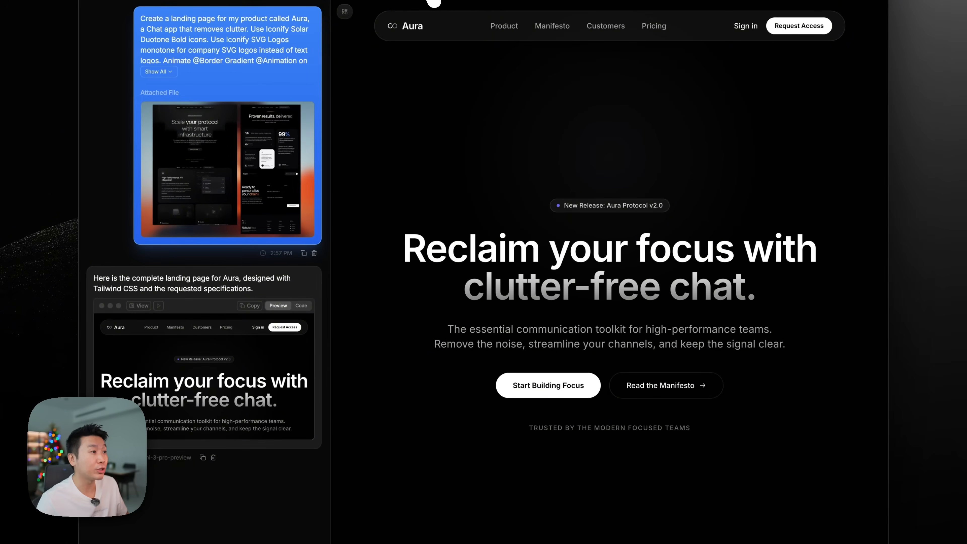
View the attached reference screenshot at full size to compare it with the generated landing page, and close it again
click(433, 0)
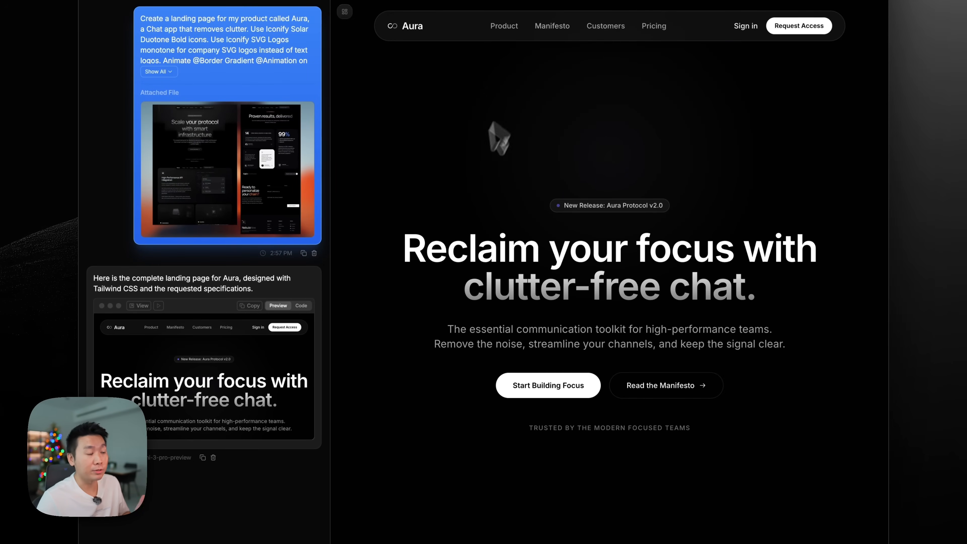
scroll(491, 124, down, 2)
click(281, 222)
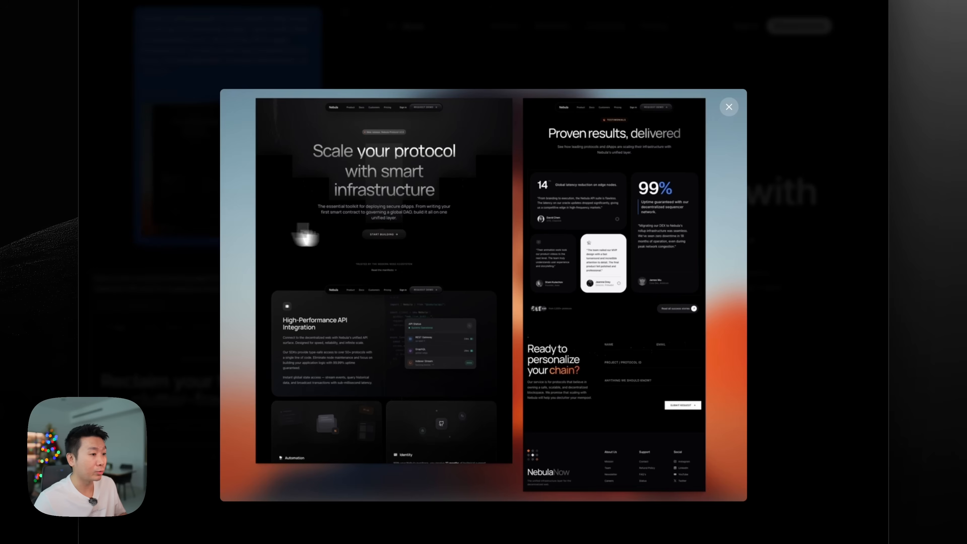
click(729, 108)
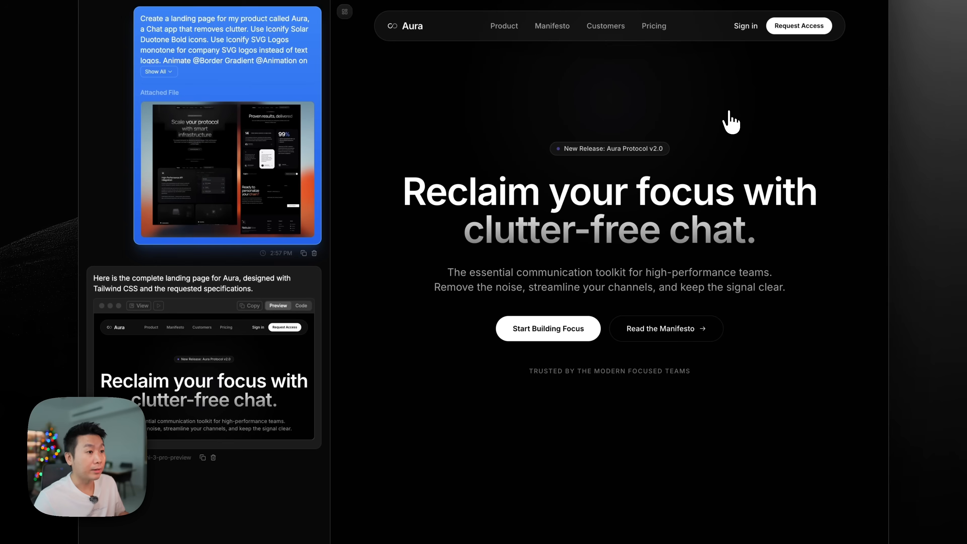
Examine the generated page from the feature cards through the testimonials to the footer, testing the focus style of the contact form fields
scroll(476, 240, down, 15)
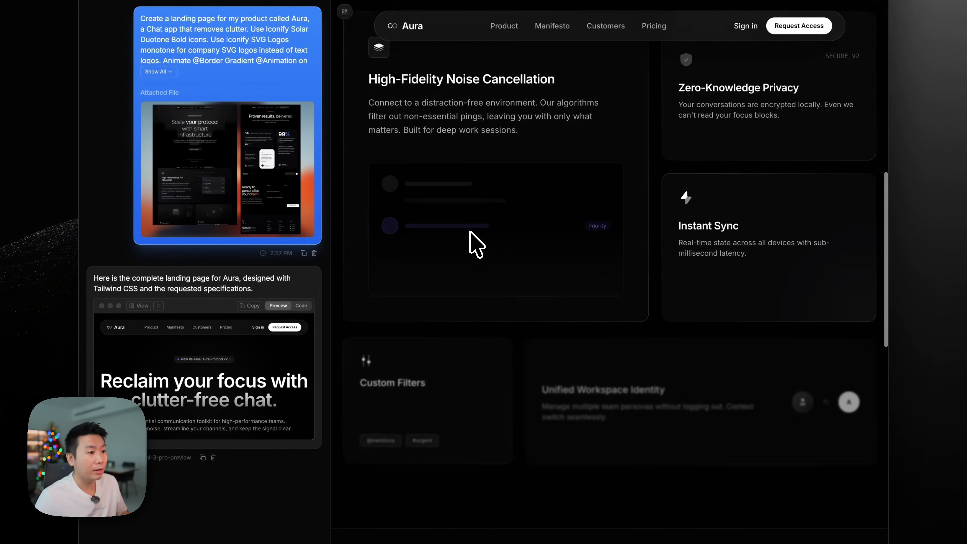
scroll(476, 244, up, 3)
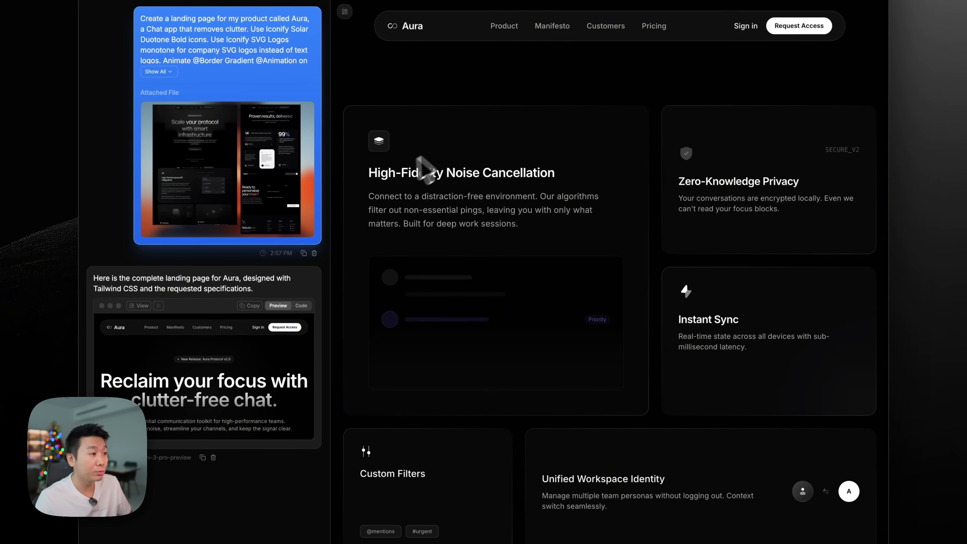
scroll(560, 301, down, 8)
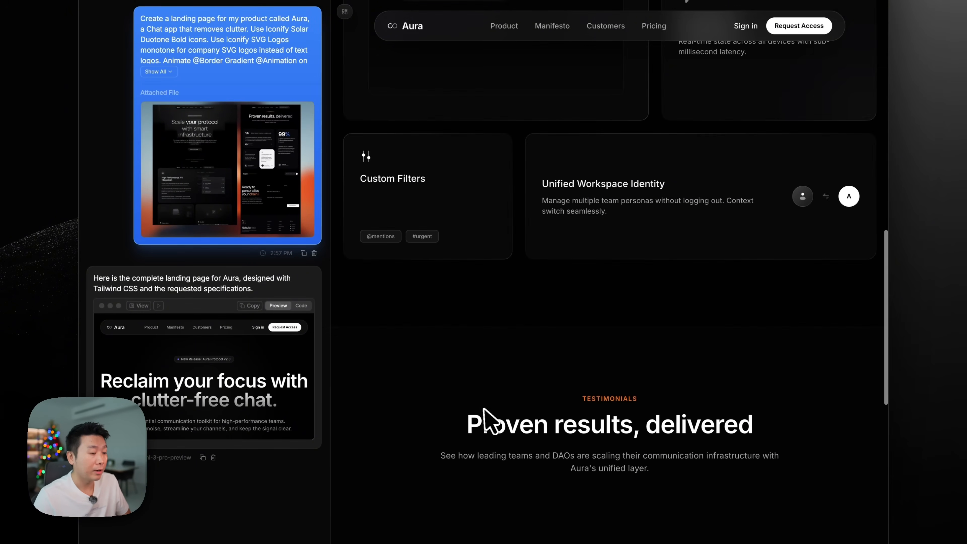
scroll(493, 270, down, 7)
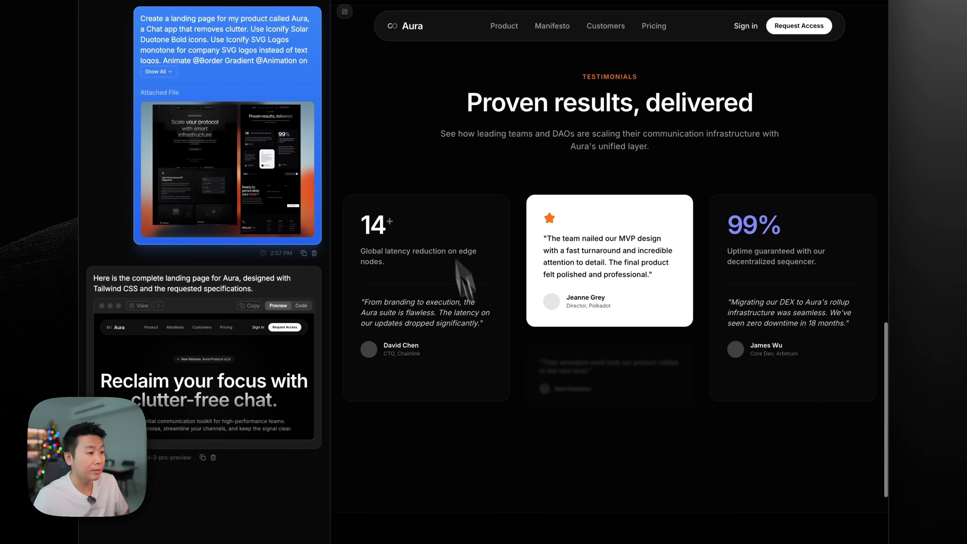
scroll(501, 350, down, 4)
scroll(654, 380, down, 9)
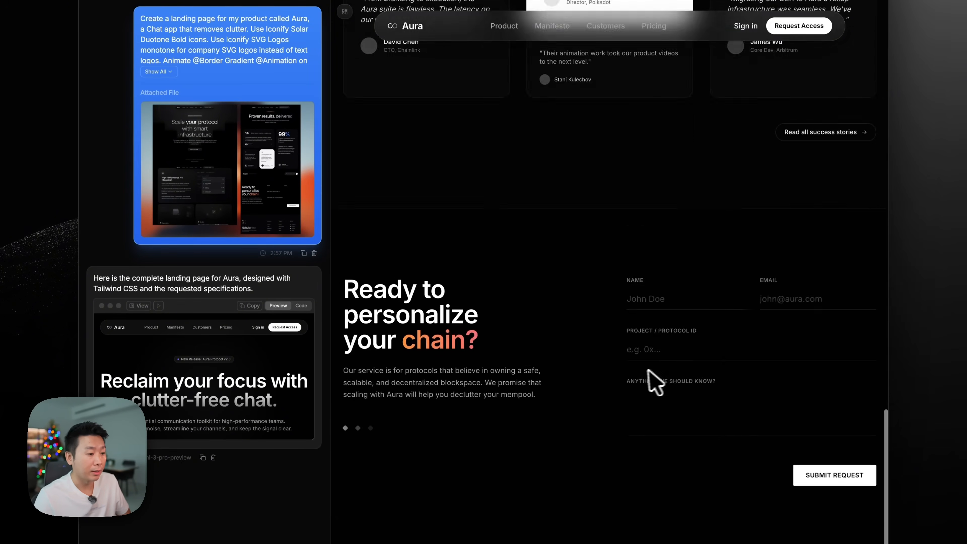
click(662, 244)
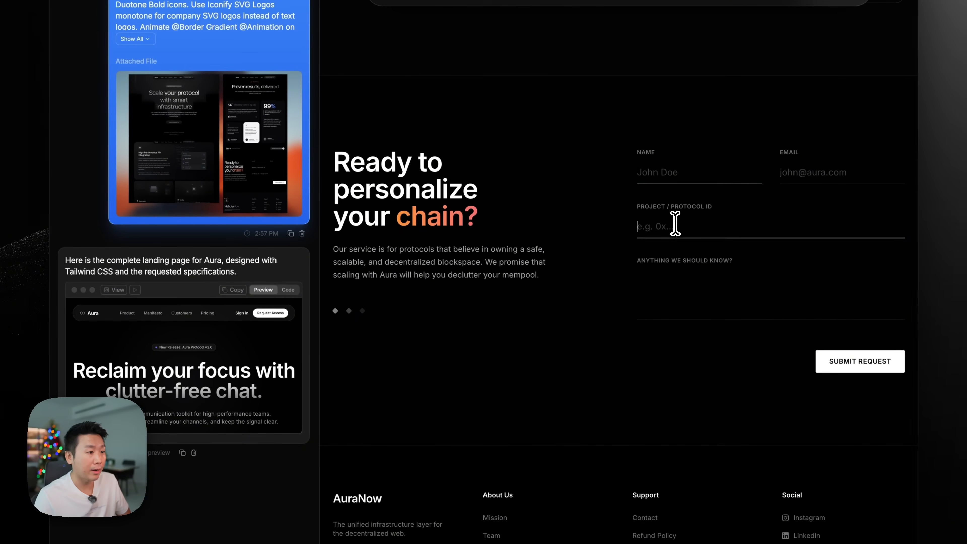
click(702, 280)
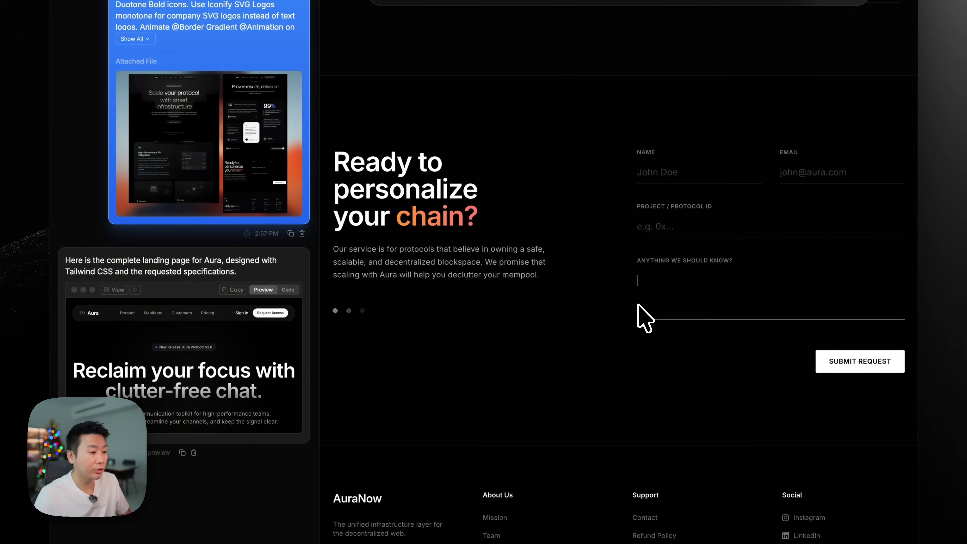
scroll(588, 362, up, 10)
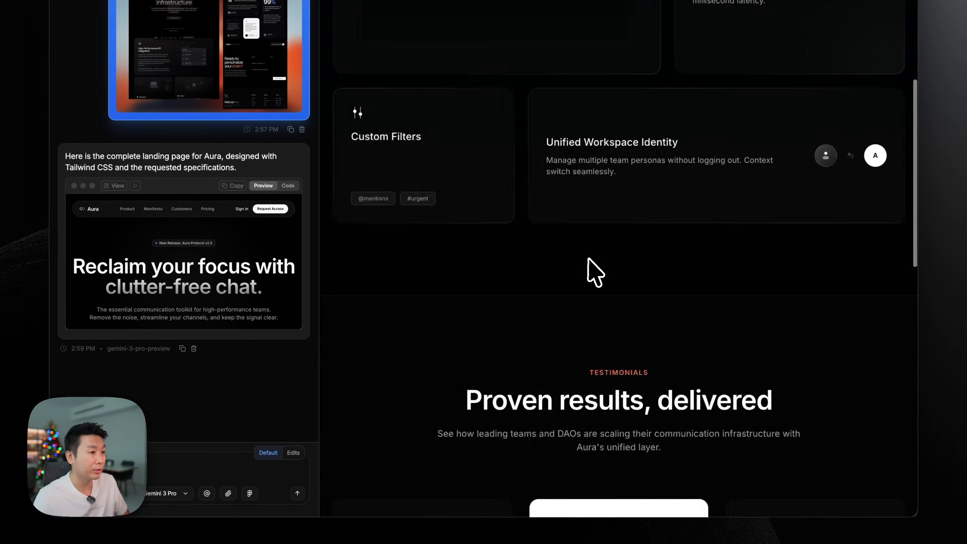
scroll(595, 271, up, 10)
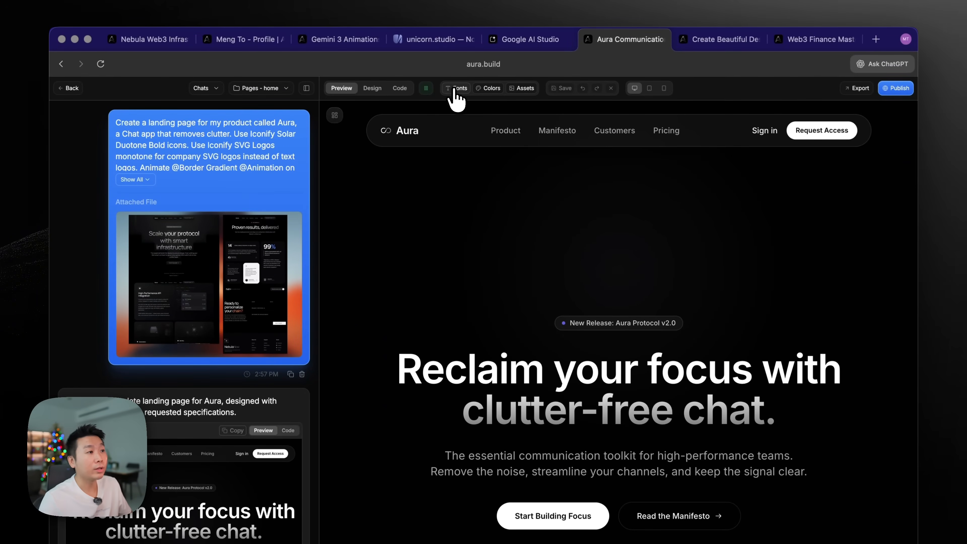
Apply the Manrope and Inter font pairing to the page and set the headings' letter spacing to Tighter
click(454, 92)
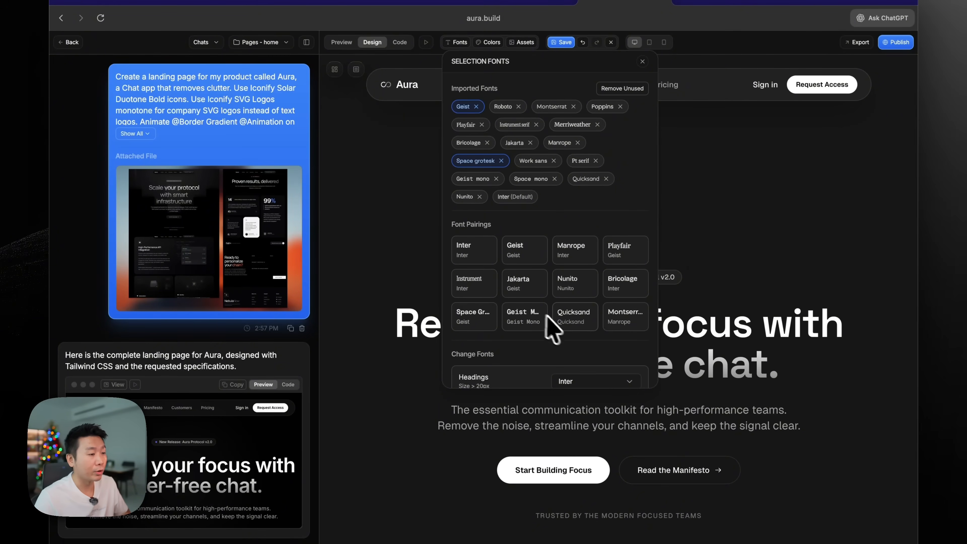
click(576, 252)
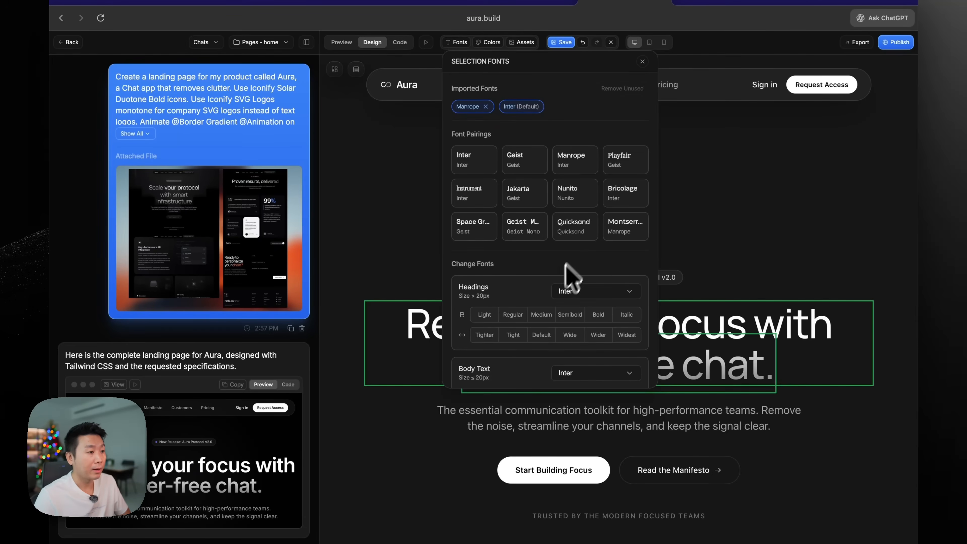
click(481, 337)
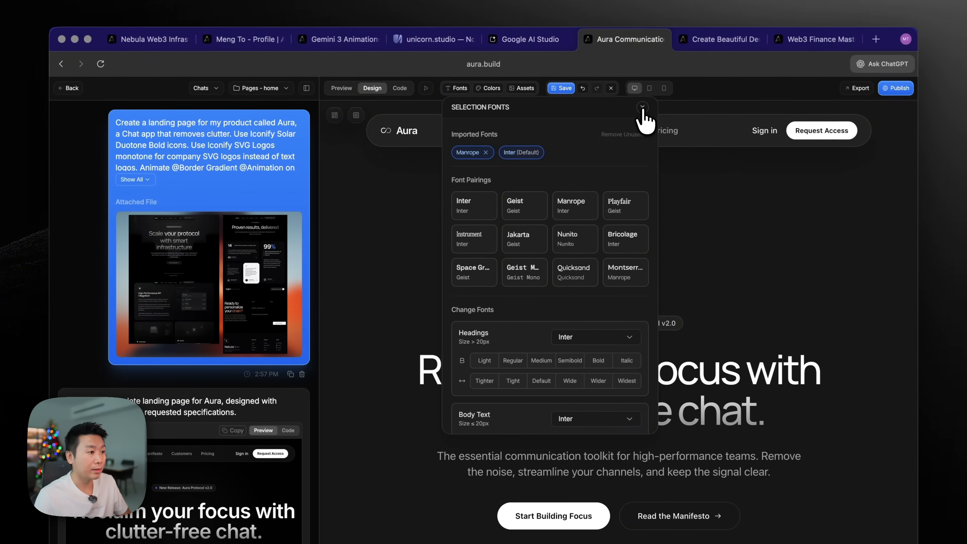
click(642, 61)
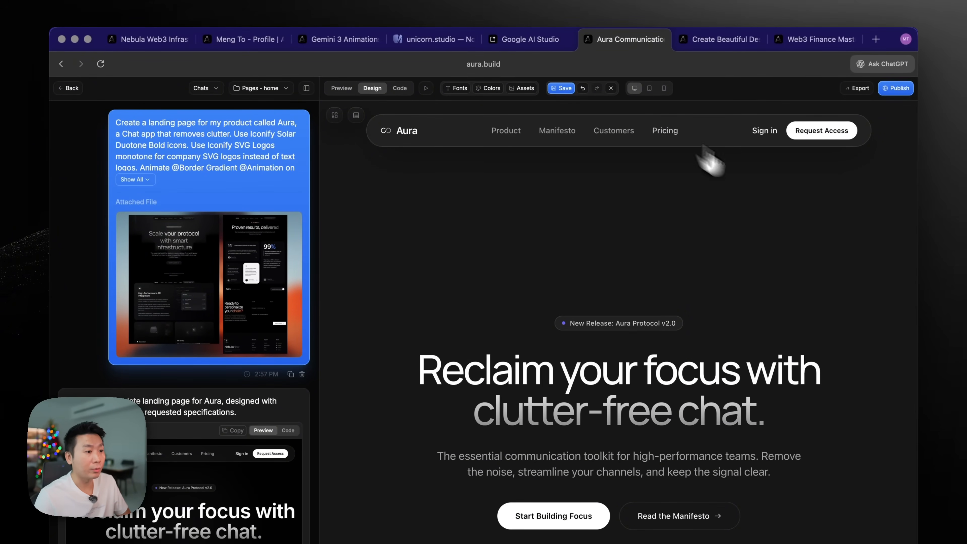
Review the new heading typography in the hero, feature, testimonial and contact sections
scroll(849, 308, down, 10)
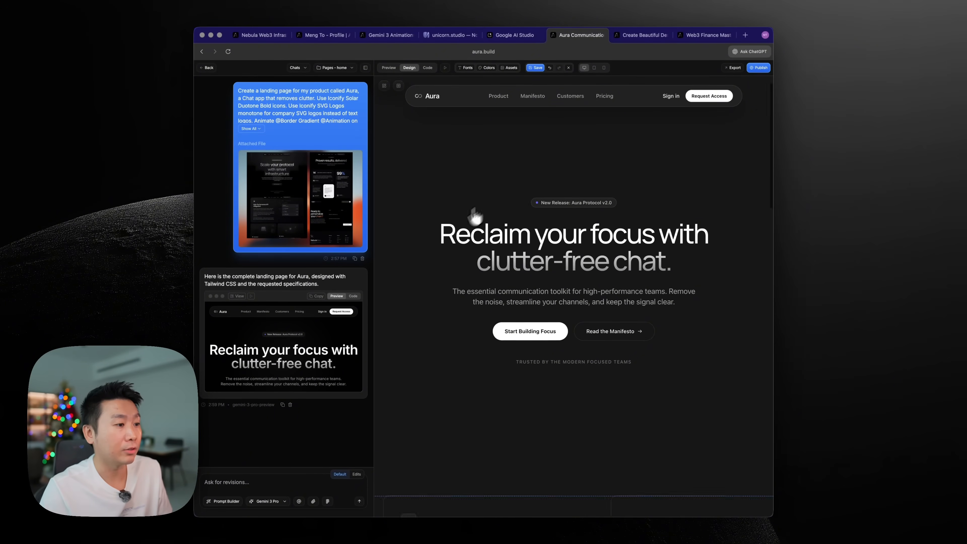
scroll(449, 234, down, 6)
scroll(477, 306, down, 10)
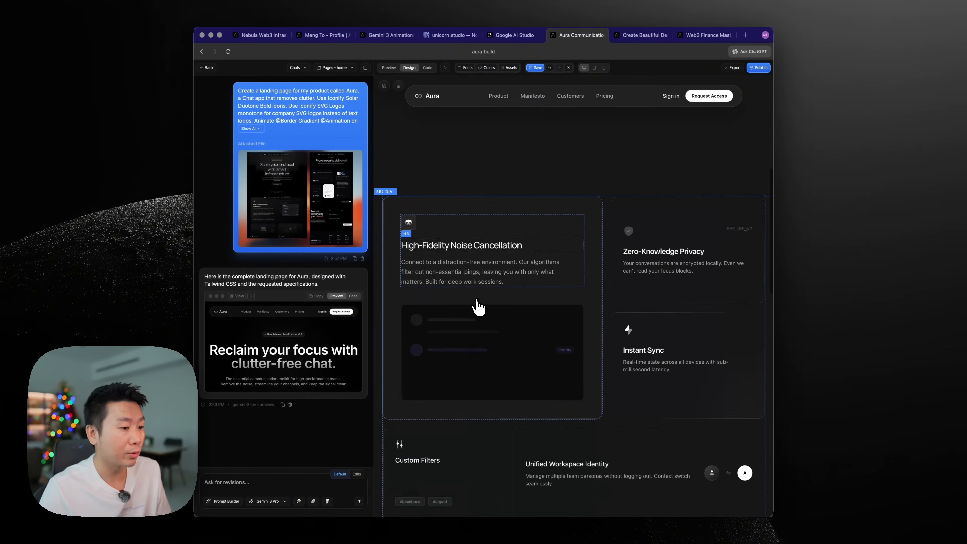
scroll(491, 290, down, 10)
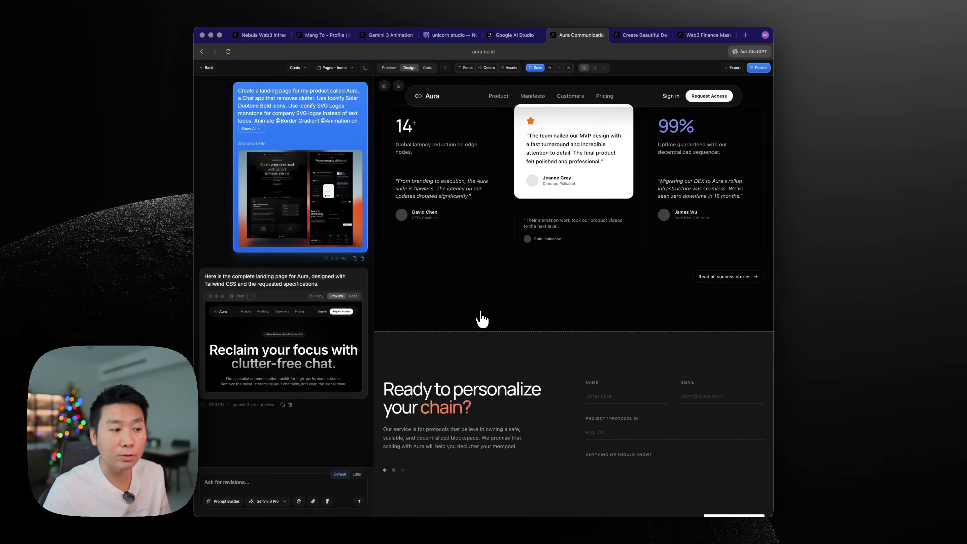
scroll(481, 319, down, 5)
scroll(482, 319, up, 7)
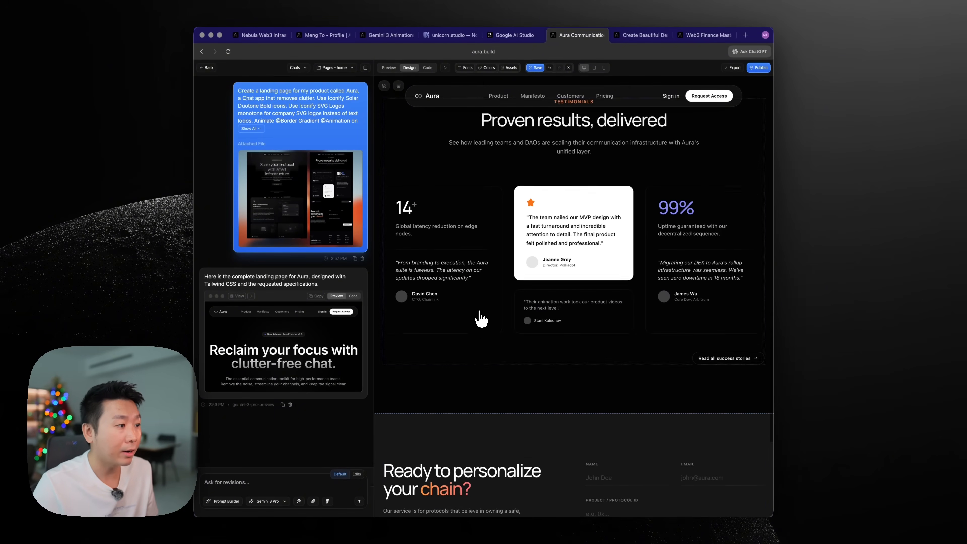
scroll(480, 318, up, 3)
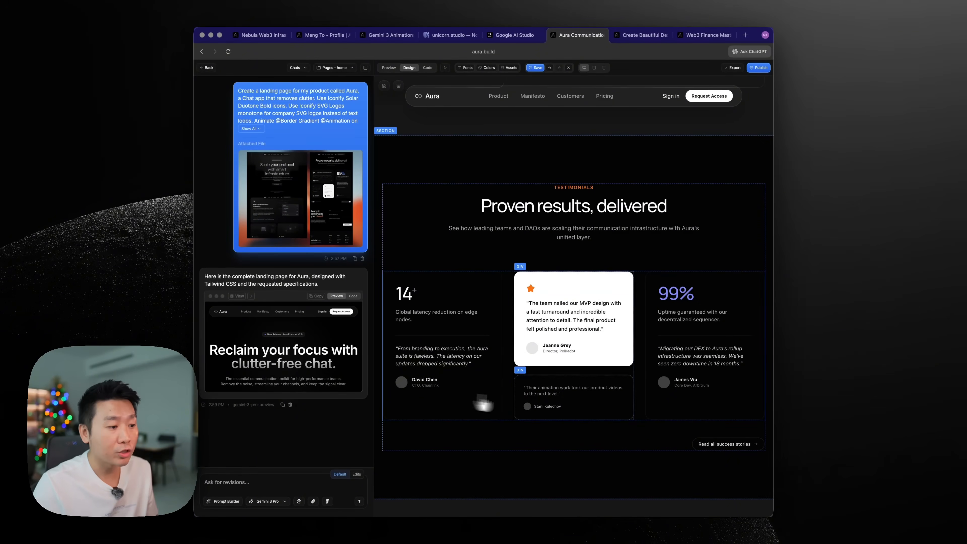
Give the avatar in the 99% testimonial card a blue-toned background image from the library's portrait category
click(663, 383)
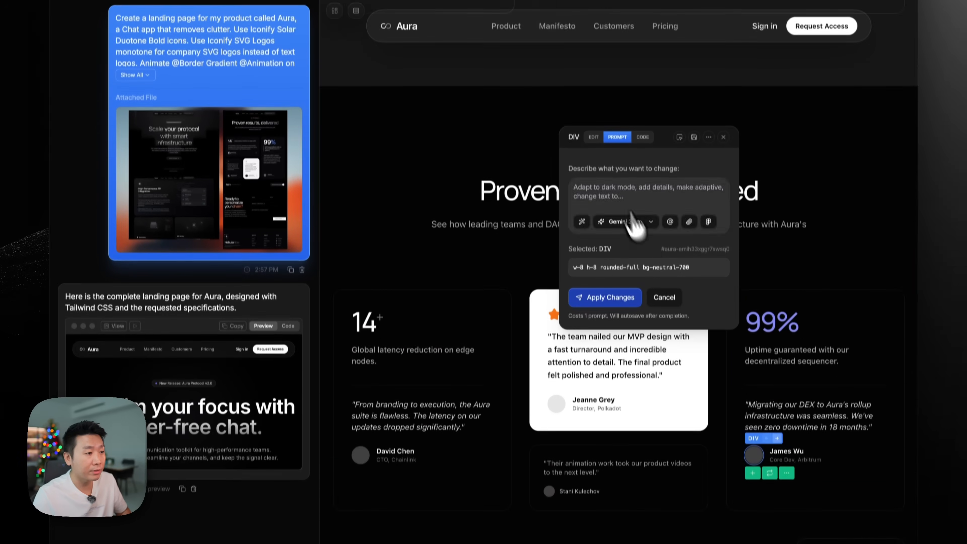
click(594, 78)
scroll(659, 366, down, 10)
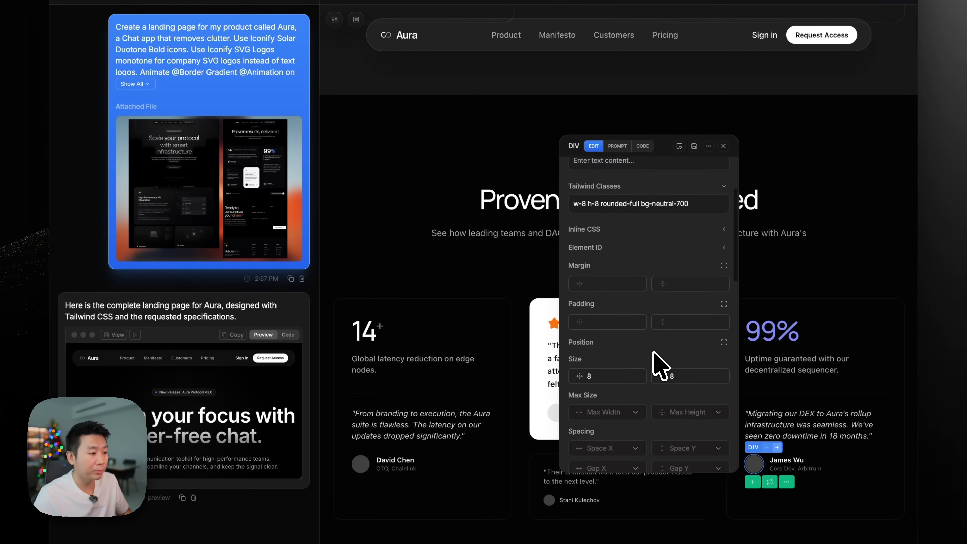
click(691, 247)
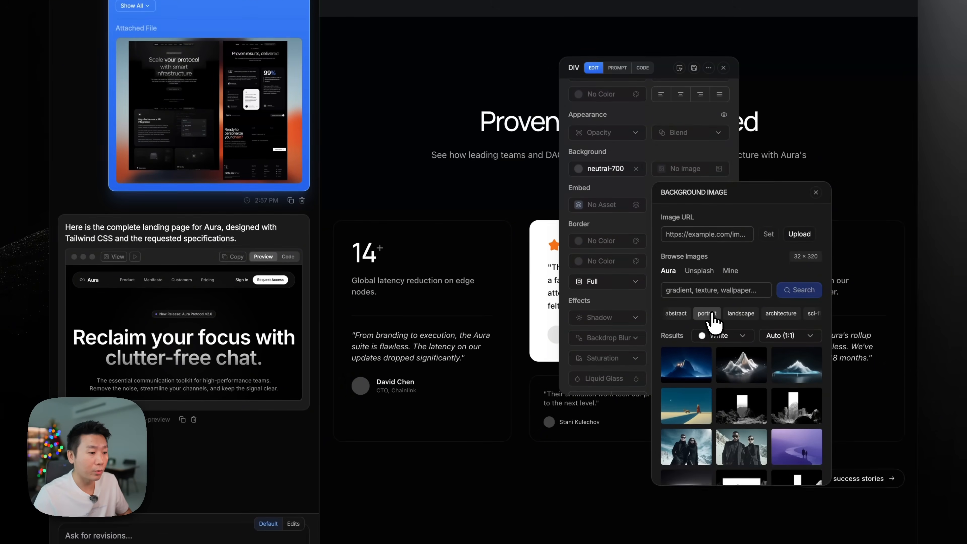
click(707, 313)
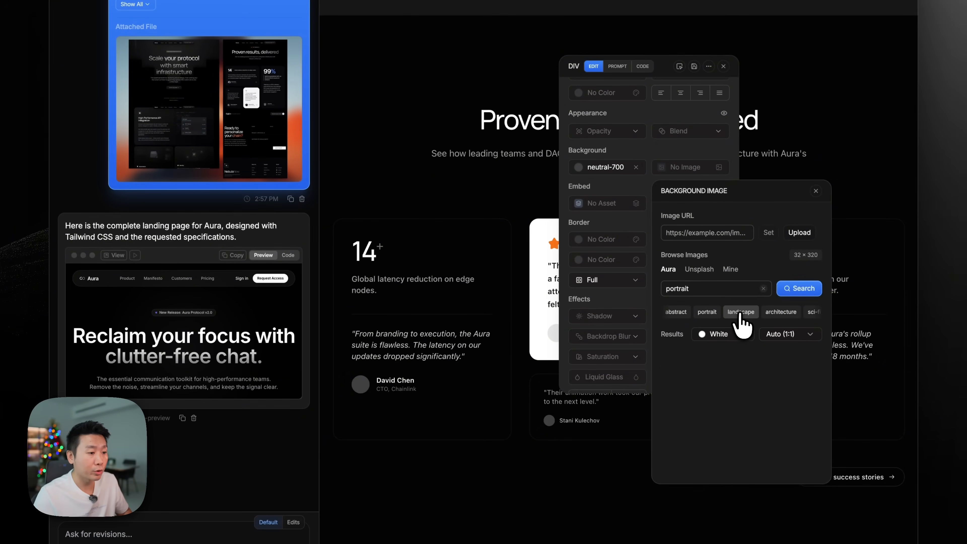
click(749, 396)
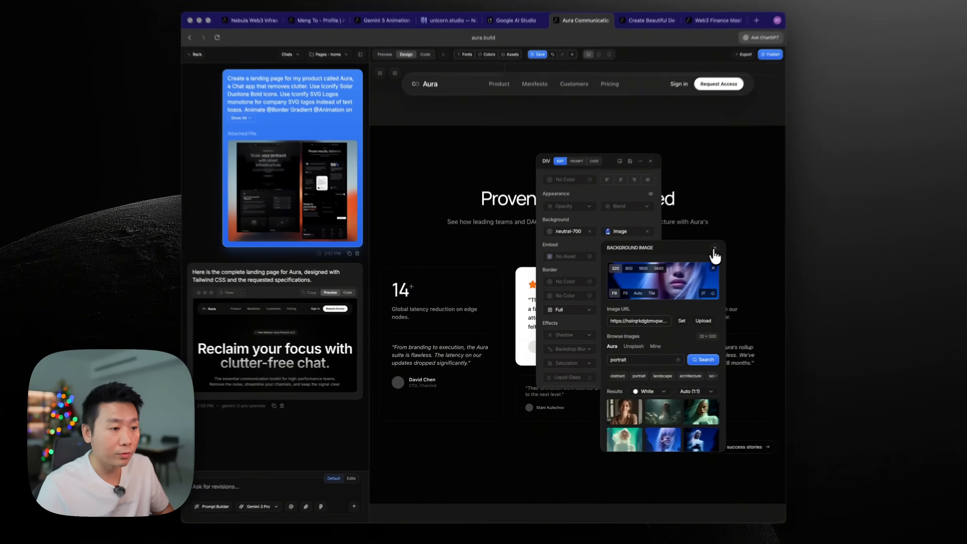
click(816, 191)
click(644, 170)
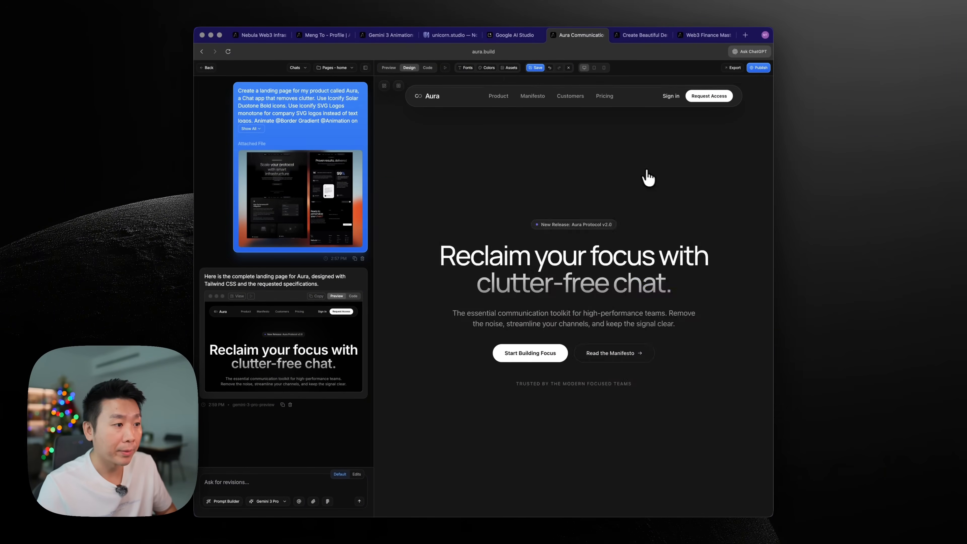
Hide the chat panel and embed the dotted white arc component from the full assets list as the page's animated background
click(484, 408)
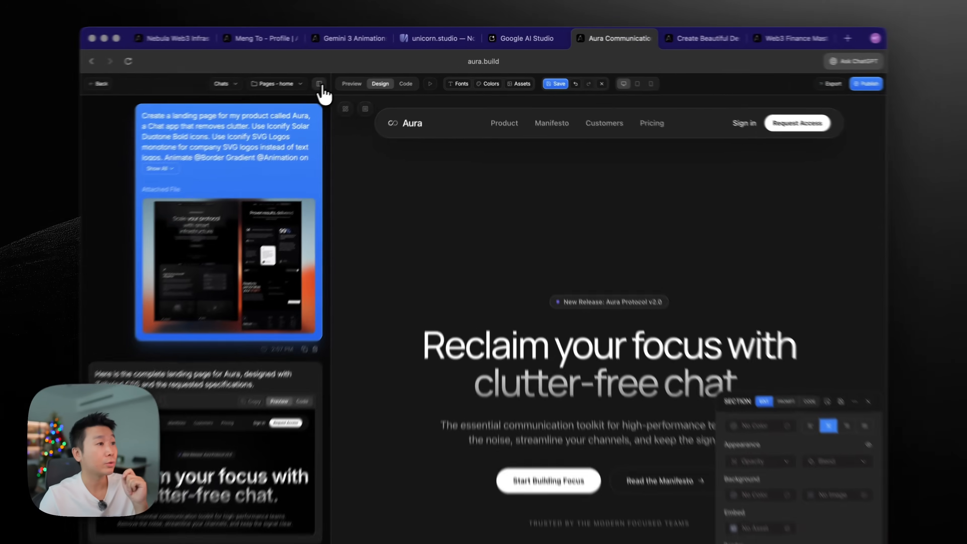
click(366, 67)
click(509, 67)
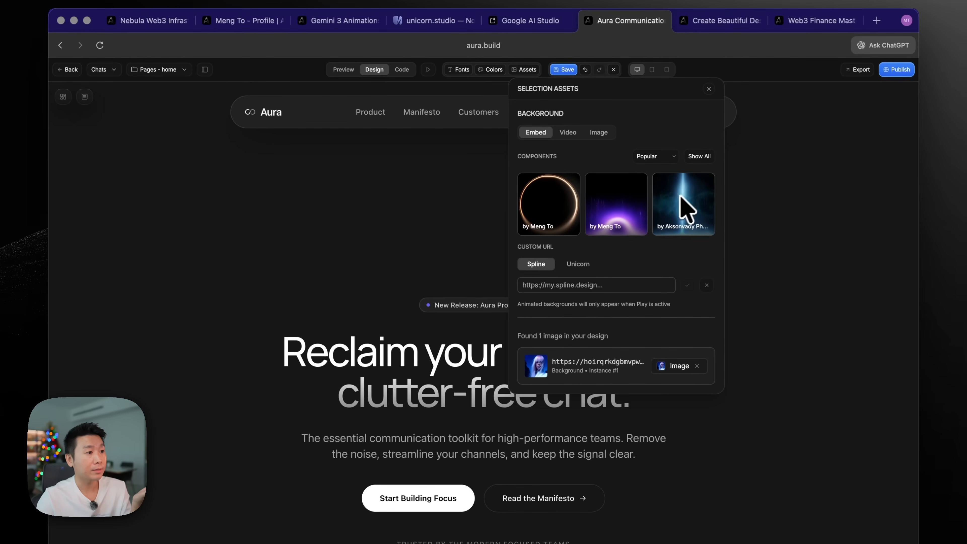
click(699, 157)
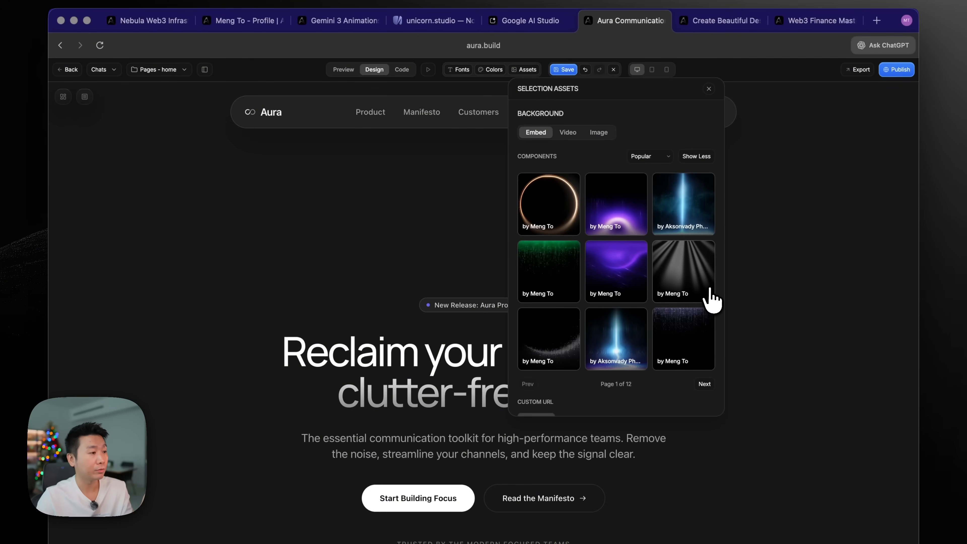
click(561, 328)
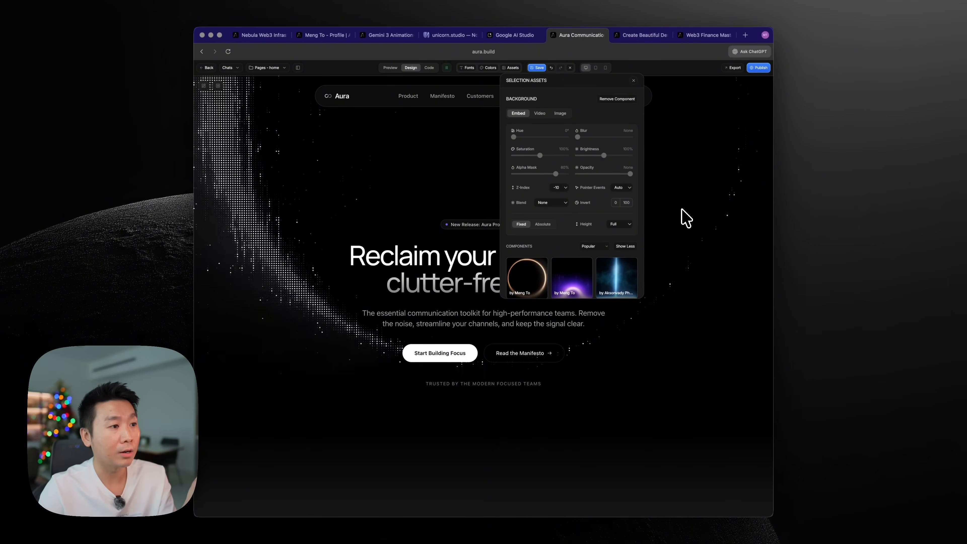
Set the embedded background's saturation to 0% and brightness to 50%, and check it behind the hero section
drag(540, 155, 514, 155)
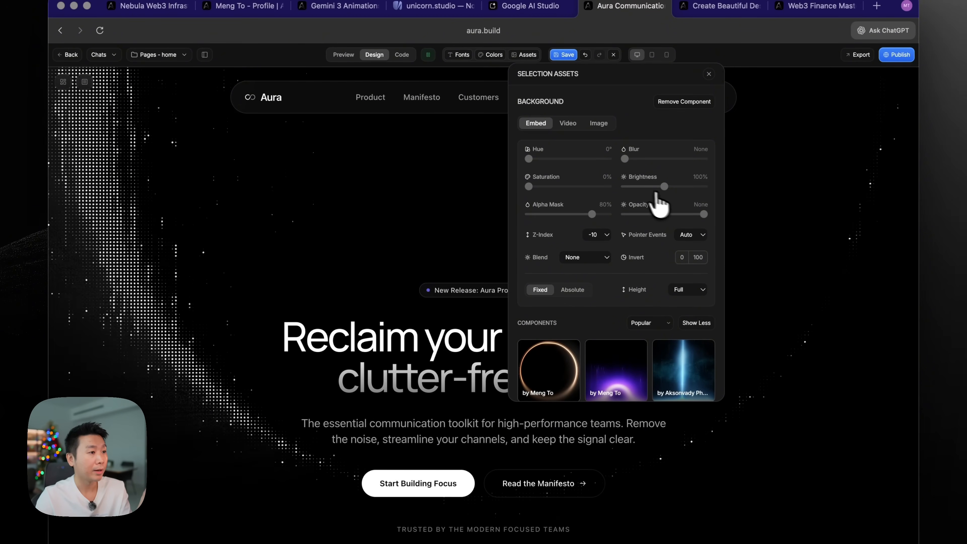
drag(664, 186, 641, 187)
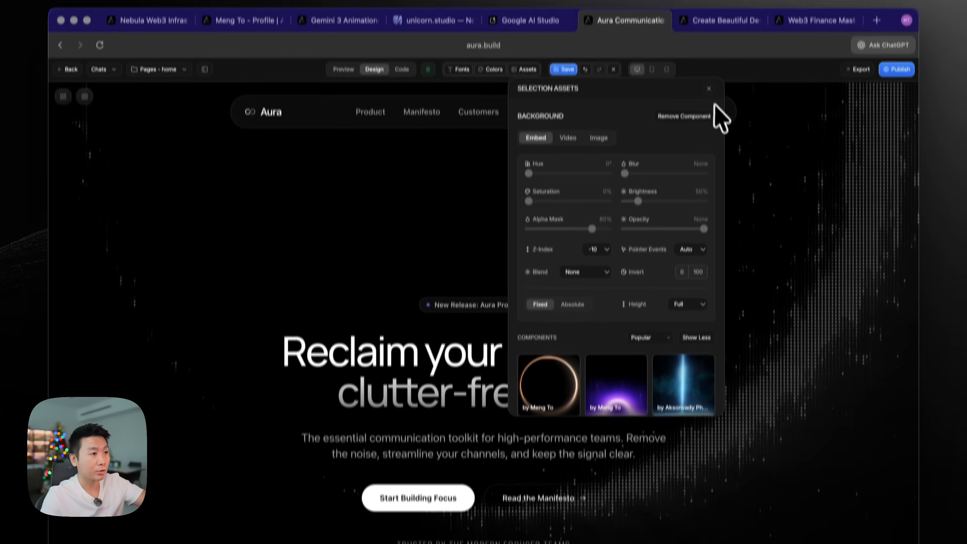
click(719, 114)
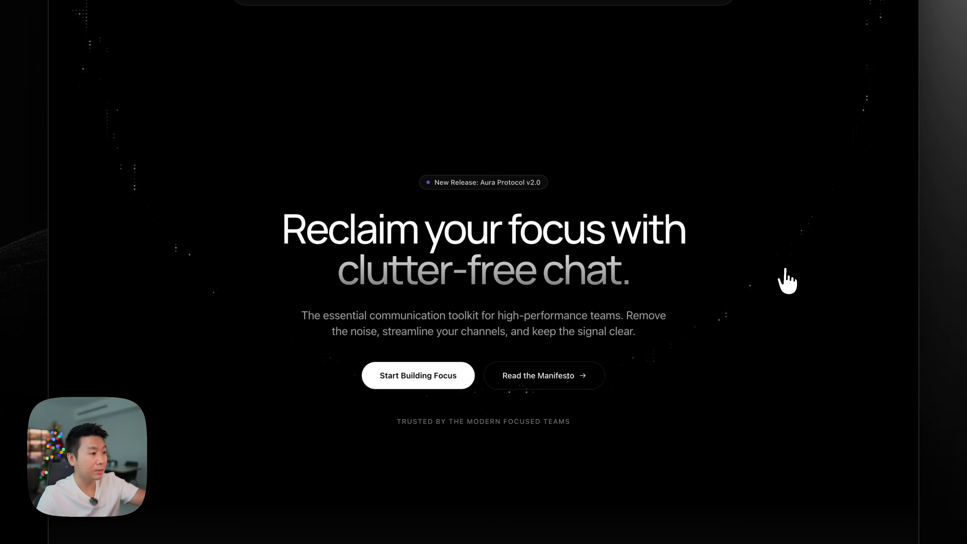
scroll(785, 271, down, 5)
scroll(785, 271, up, 2)
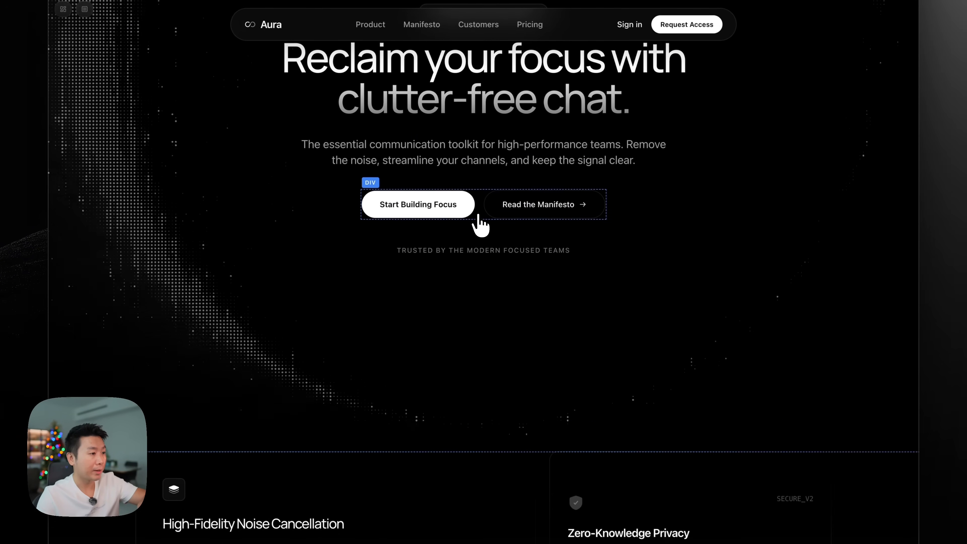
Start an AI edit prompt for the hero's button row reading "Change the main button to", followed by a component reference
click(478, 217)
click(670, 202)
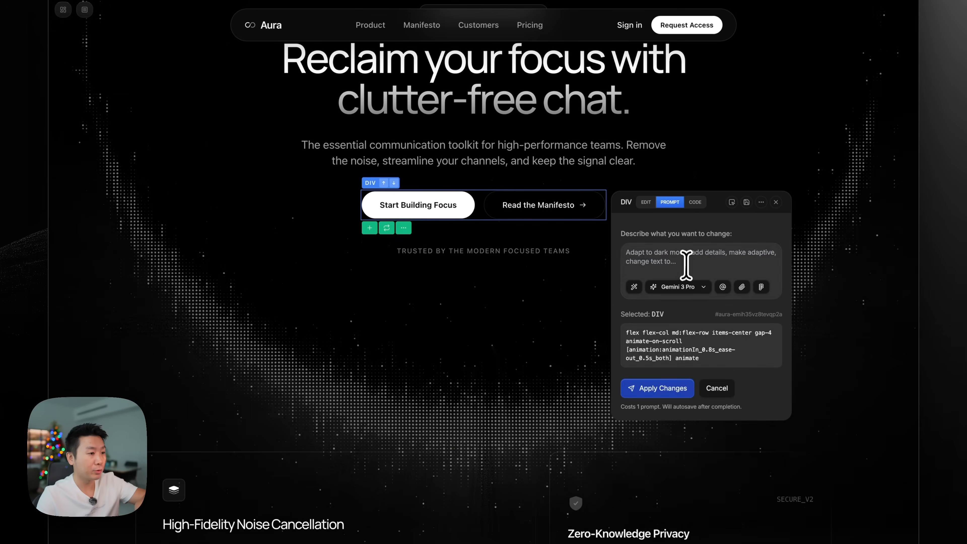
text(Chan)
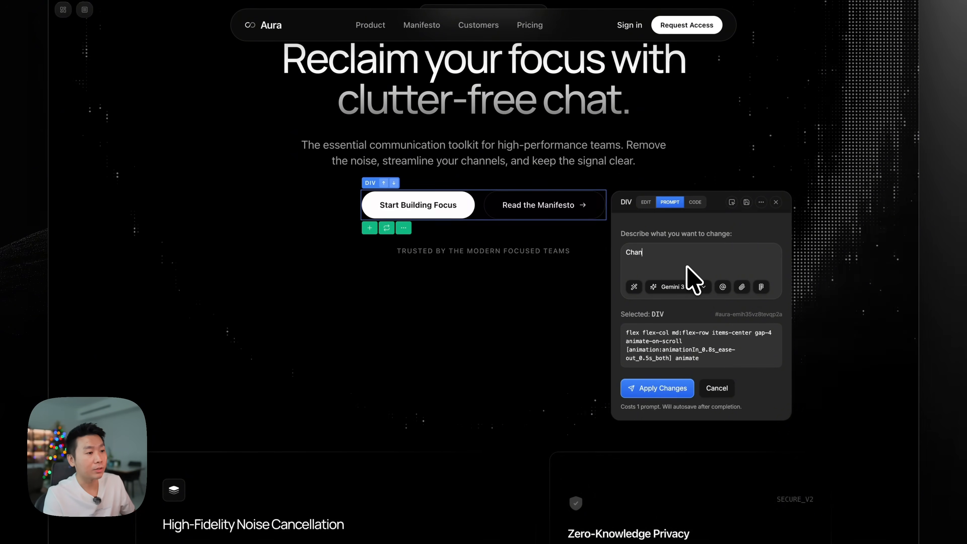
text(ge the main button)
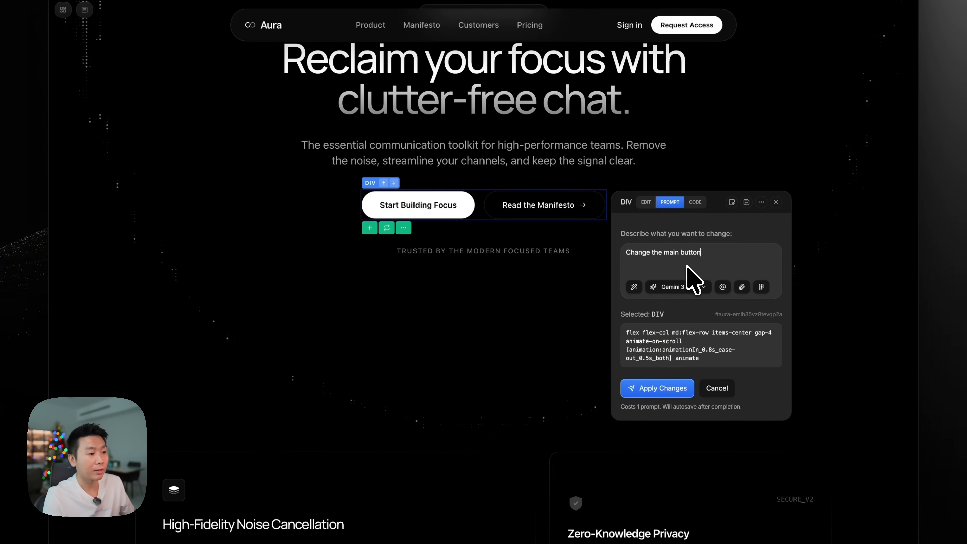
text( to @)
key(Return)
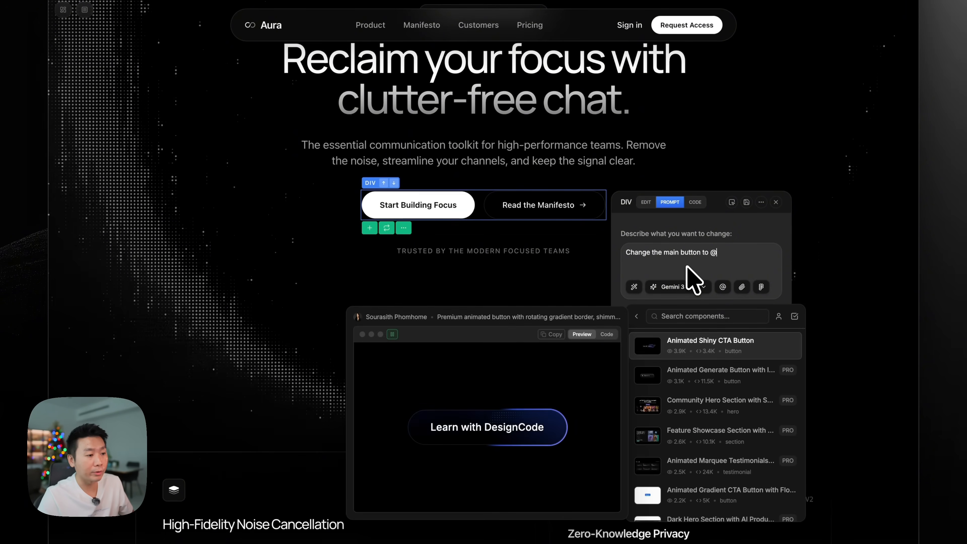
Search the components for "button" and reference both Animated Gradient Beam CTA Button and Spinning Border Glow CTA Button in the prompt
text(button)
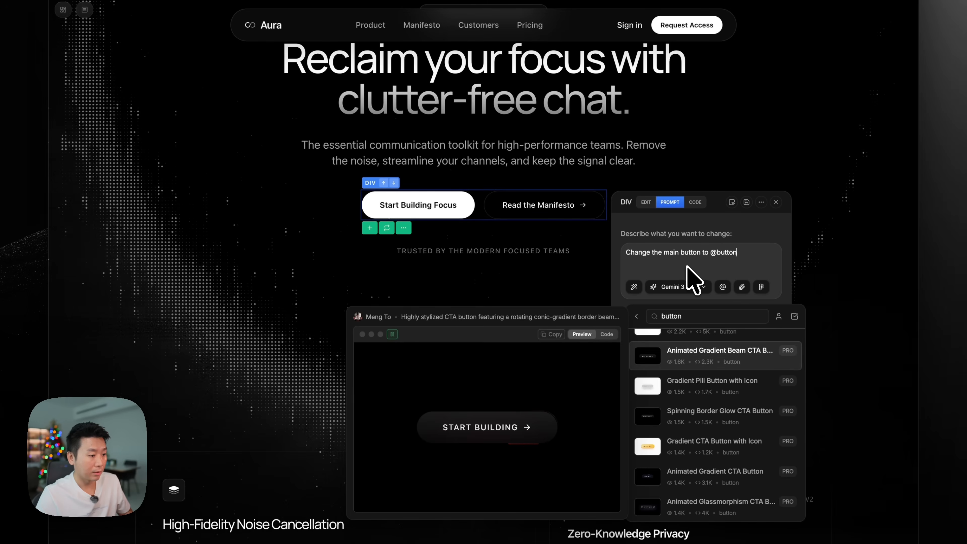
key(space)
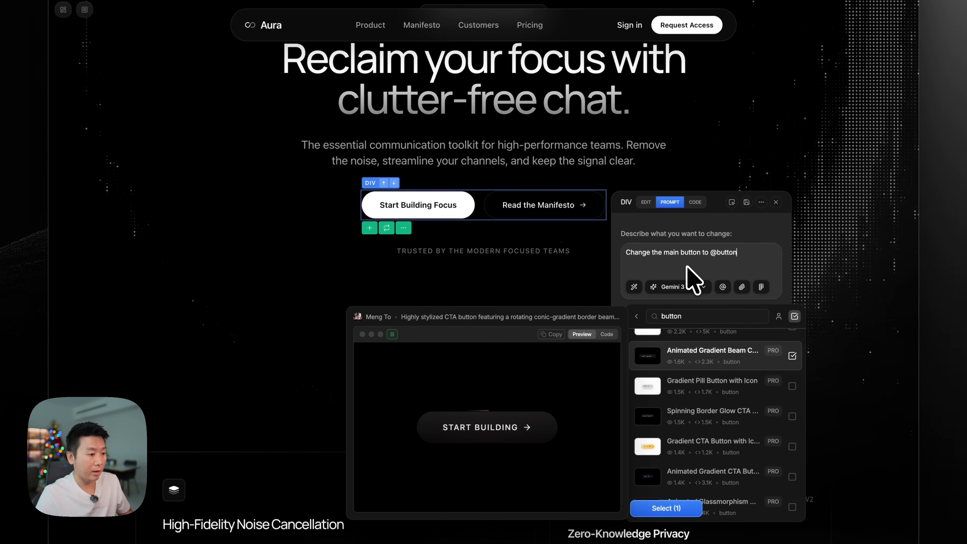
key(Down)
key(Down)
key(Up)
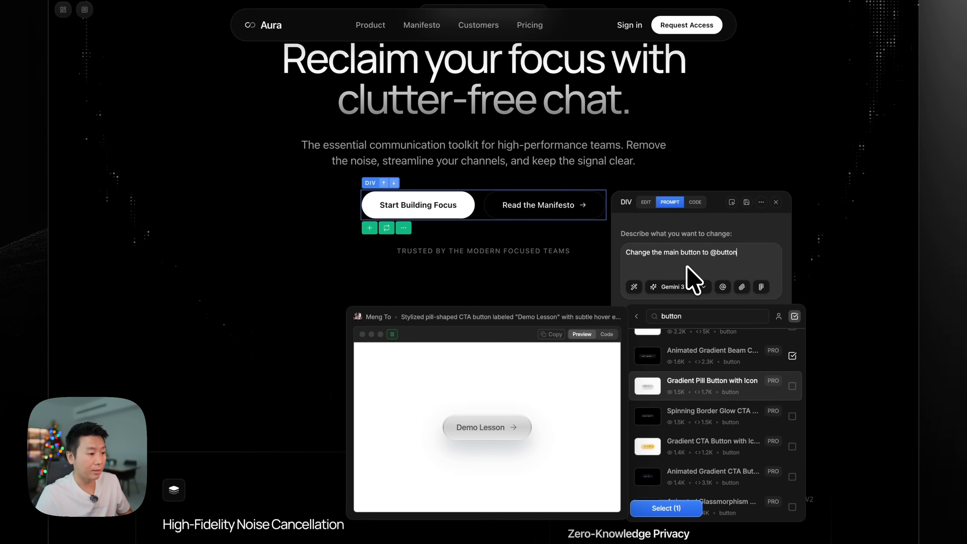
key(Down)
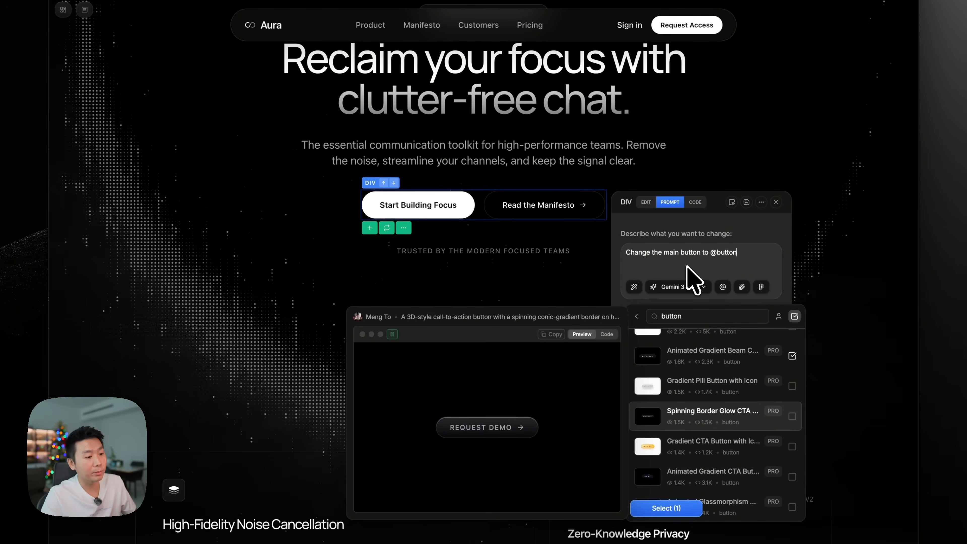
key(space)
key(Return)
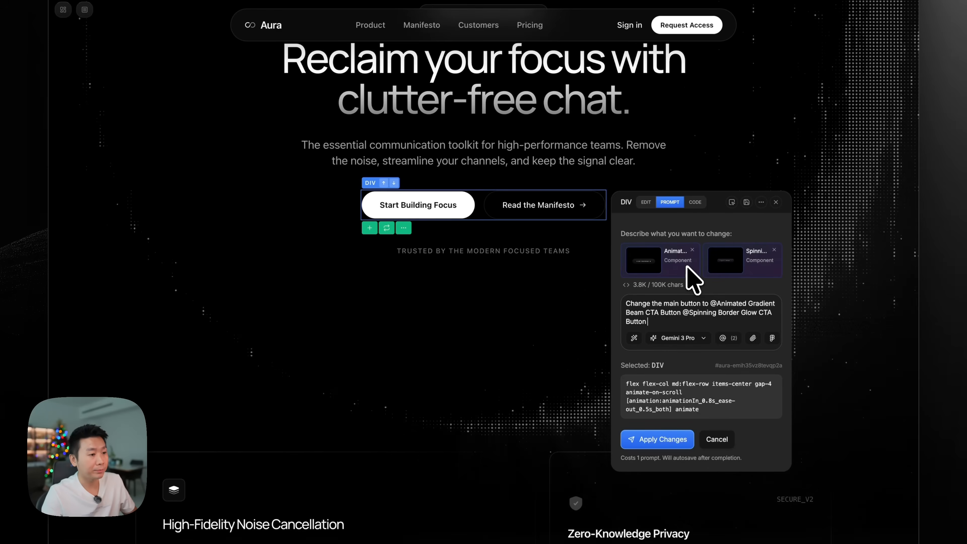
Insert "secondary button" before the Spinning Border Glow CTA Button reference and submit the prompt for the hero buttons
scroll(723, 286, down, 2)
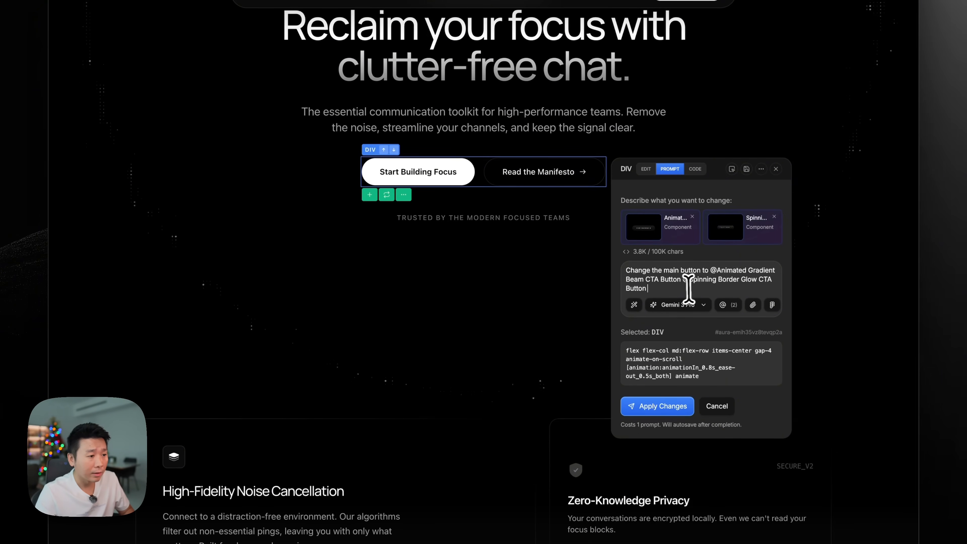
click(683, 279)
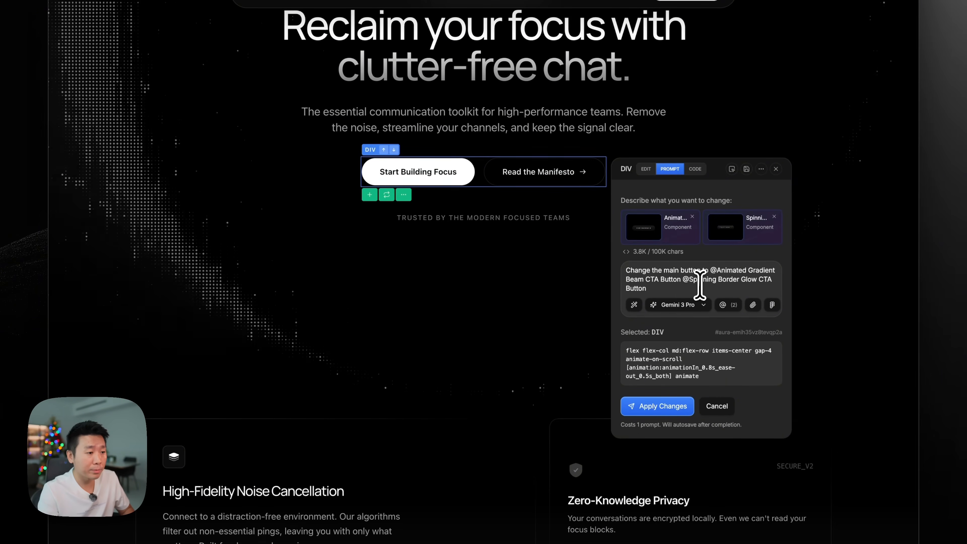
text(secondary button)
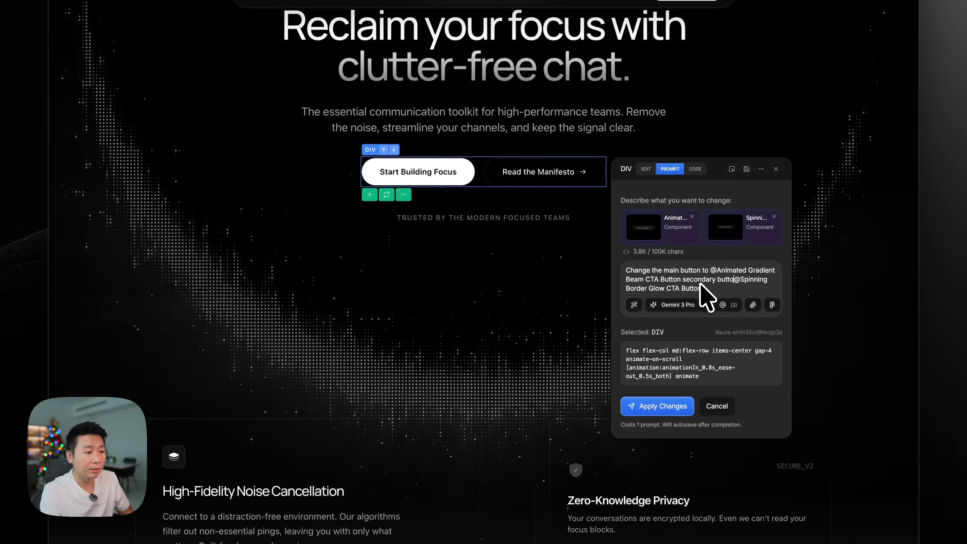
key(Return)
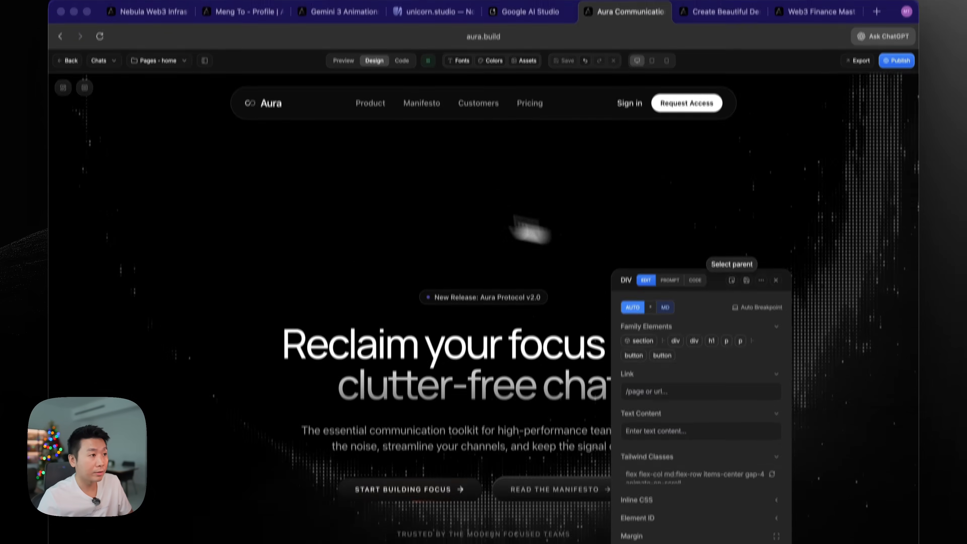
Switch the border color of the header's navigation bar to a linear gradient
click(334, 145)
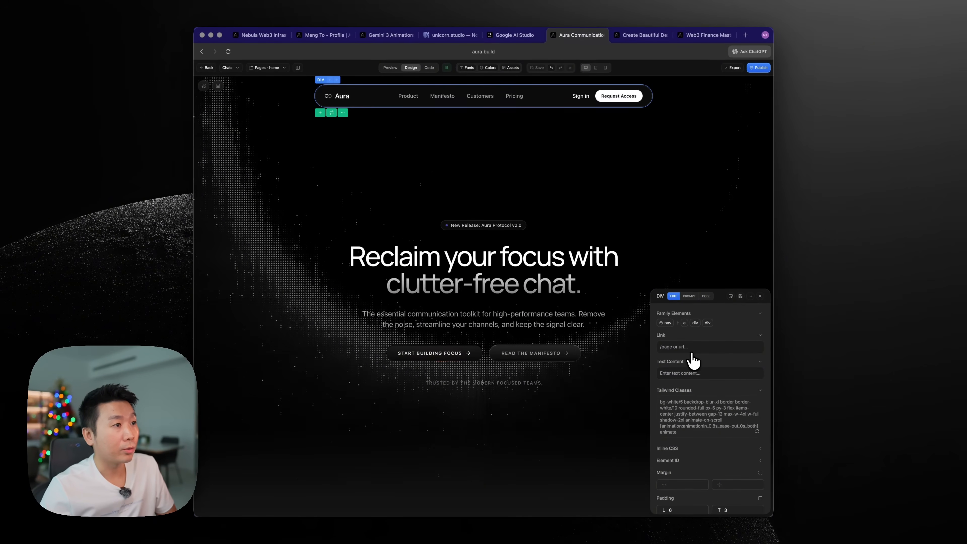
scroll(695, 362, down, 10)
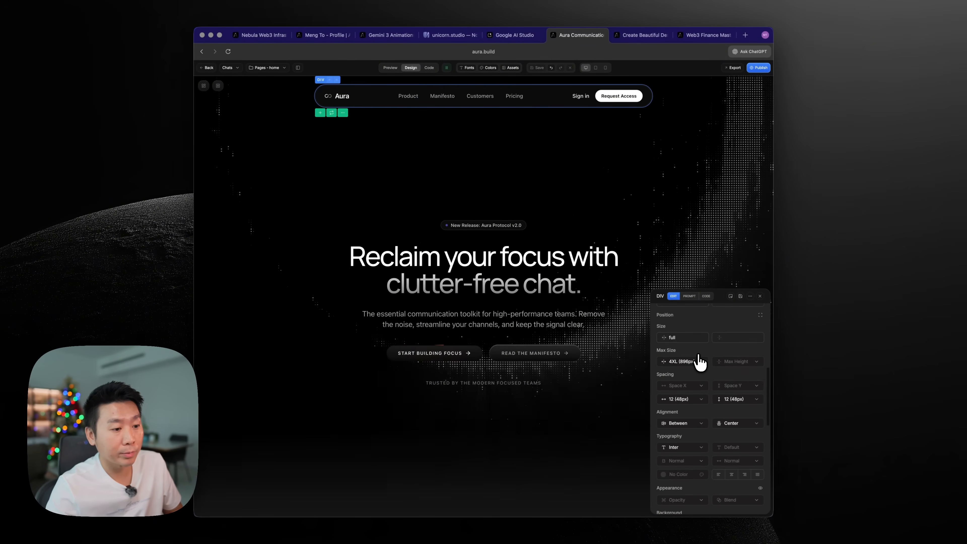
scroll(710, 397, down, 3)
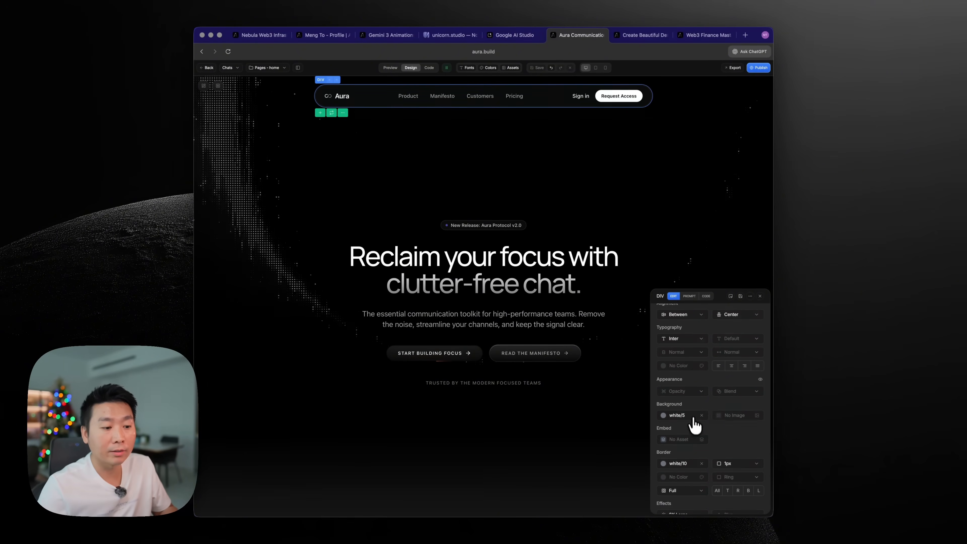
scroll(704, 453, down, 3)
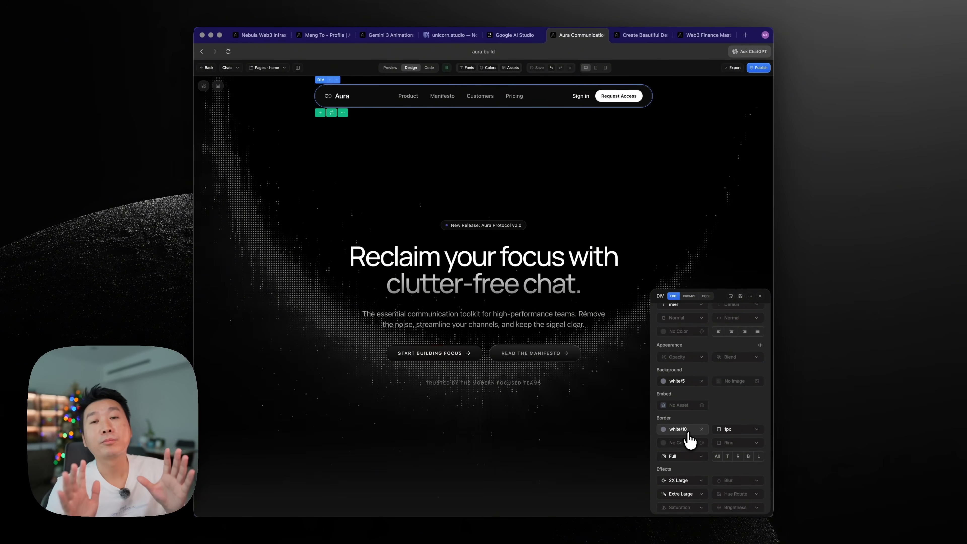
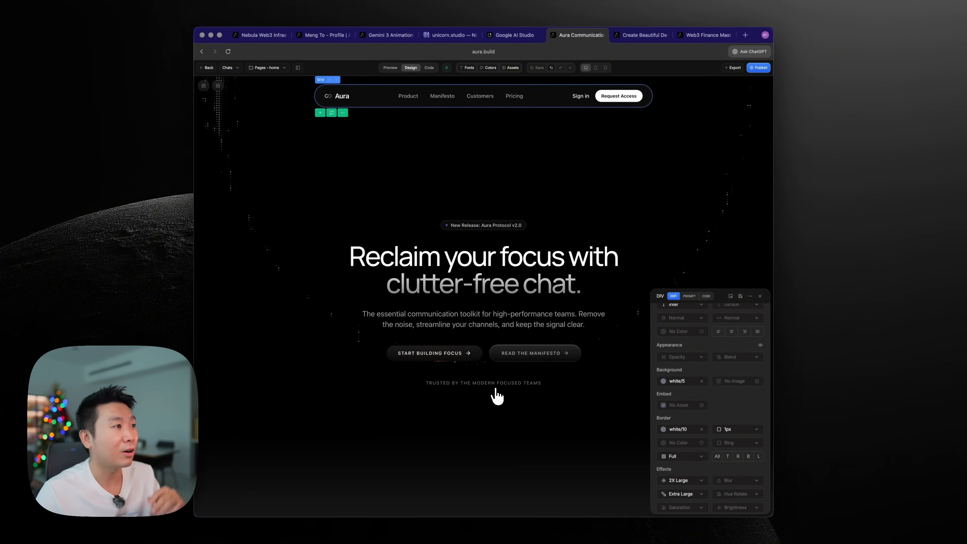
scroll(686, 396, down, 2)
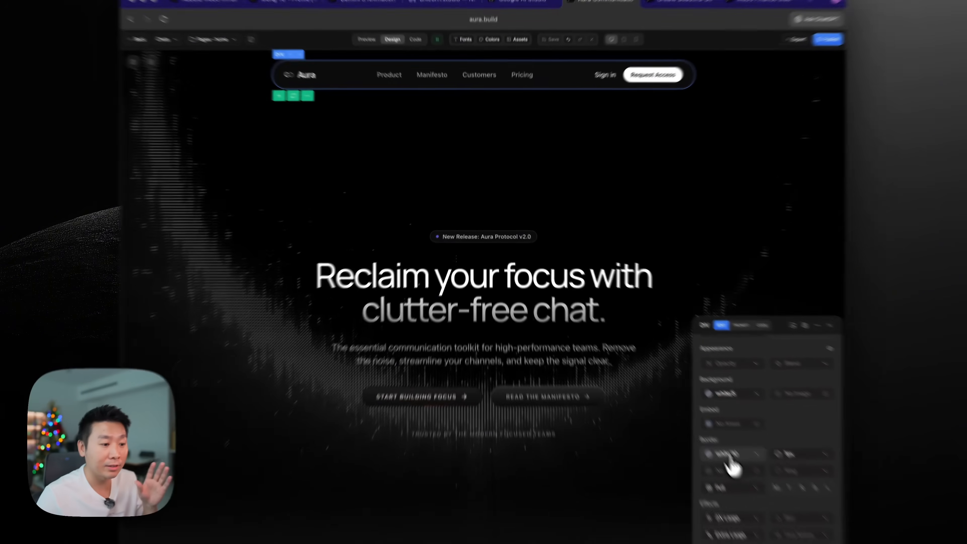
click(680, 398)
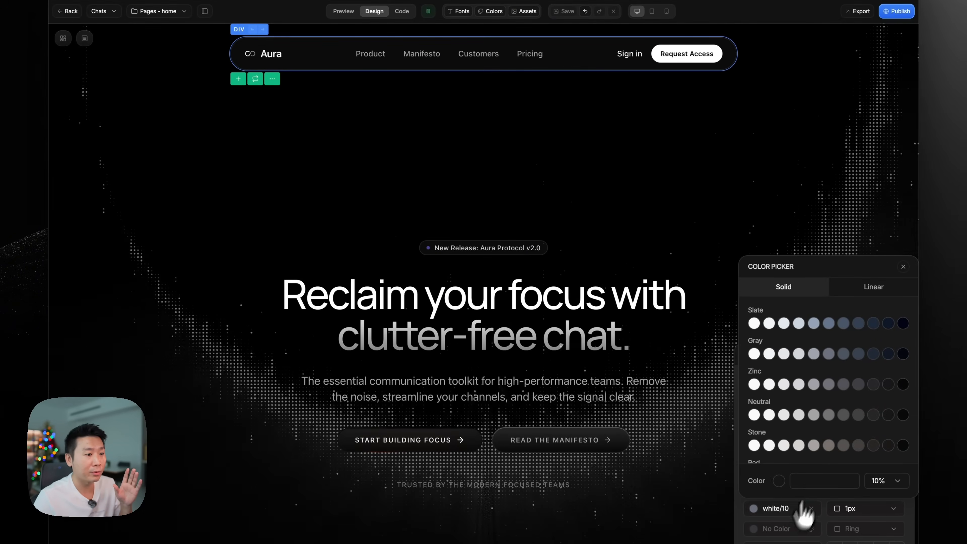
click(870, 289)
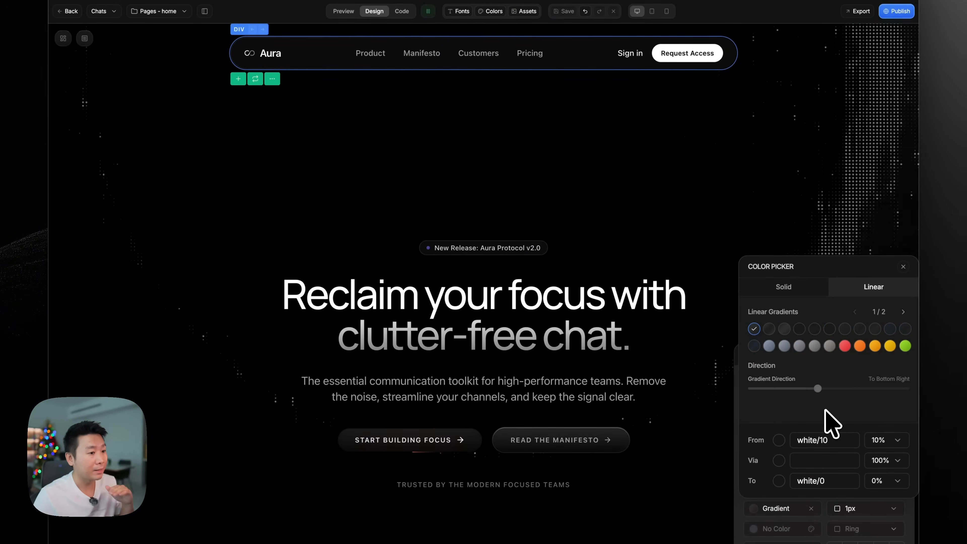
Try the first two gradient presets on the navigation bar's border, setting the first preset's From opacity to 20%
click(769, 328)
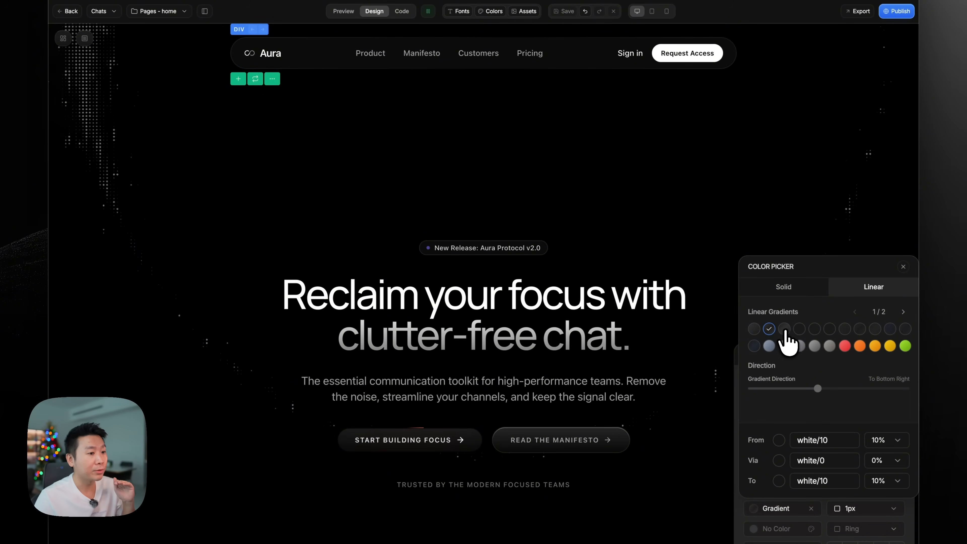
click(754, 330)
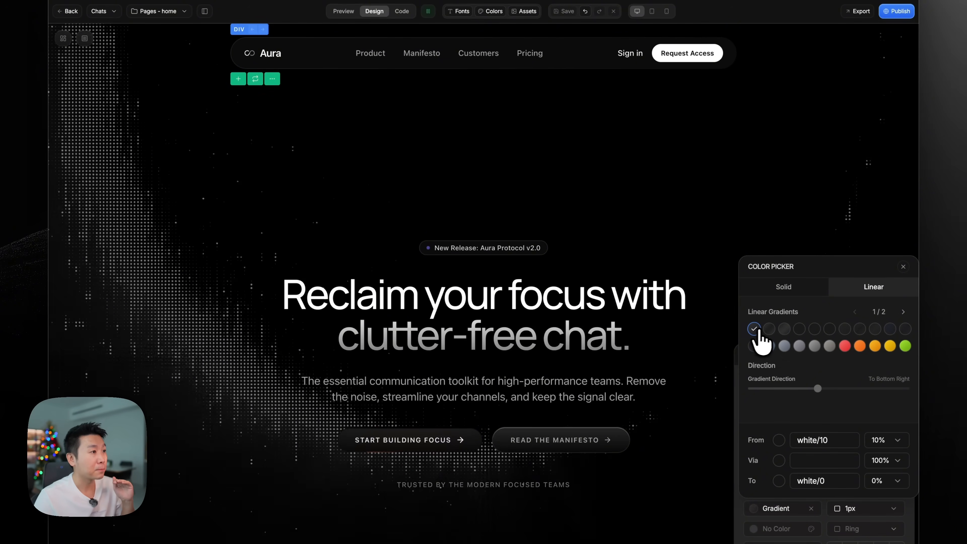
click(881, 438)
click(888, 531)
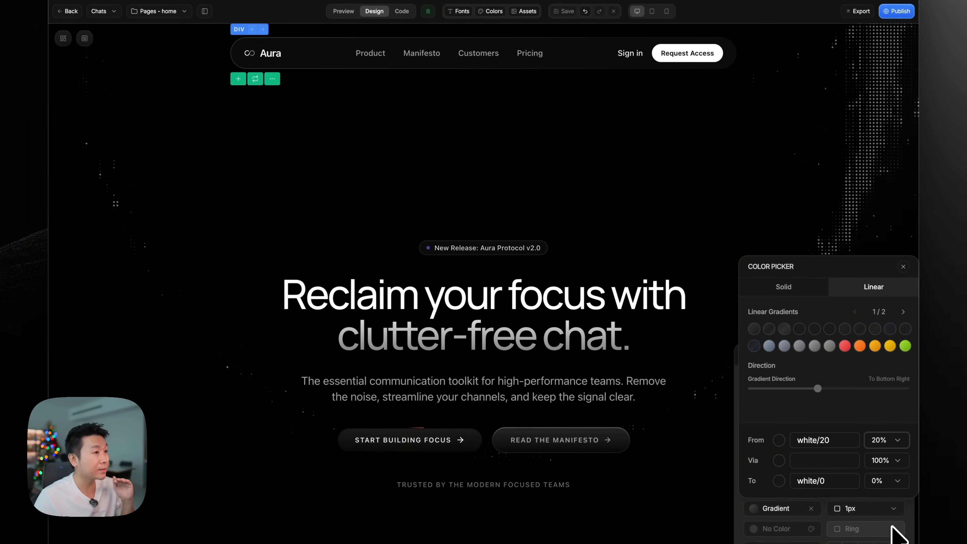
Apply the second gradient preset to the navigation bar's border, with the From and To opacity at 20%
click(769, 329)
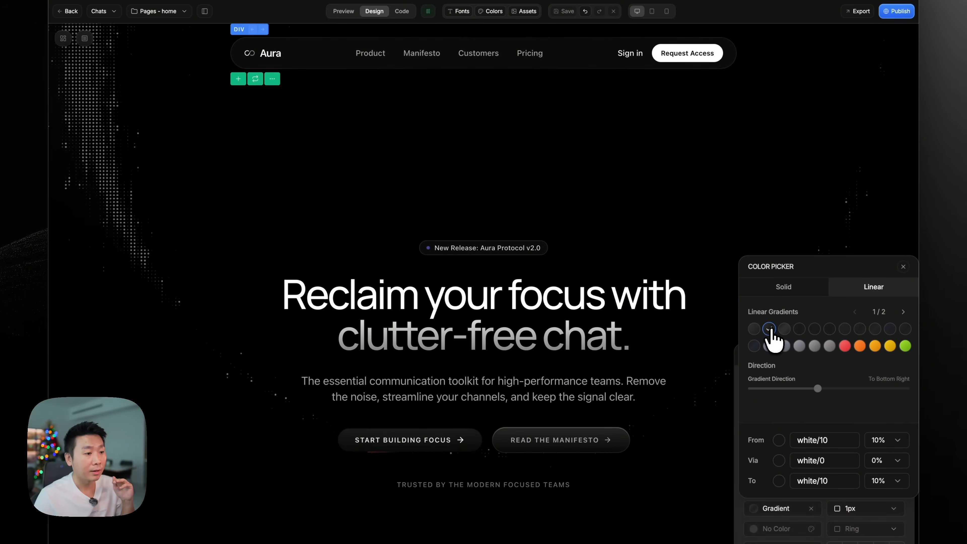
click(884, 442)
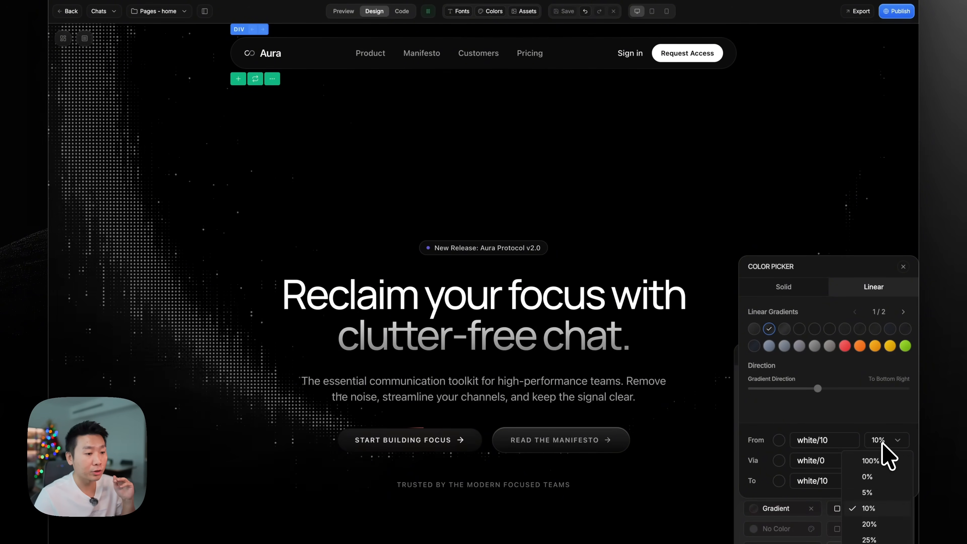
click(875, 524)
click(889, 481)
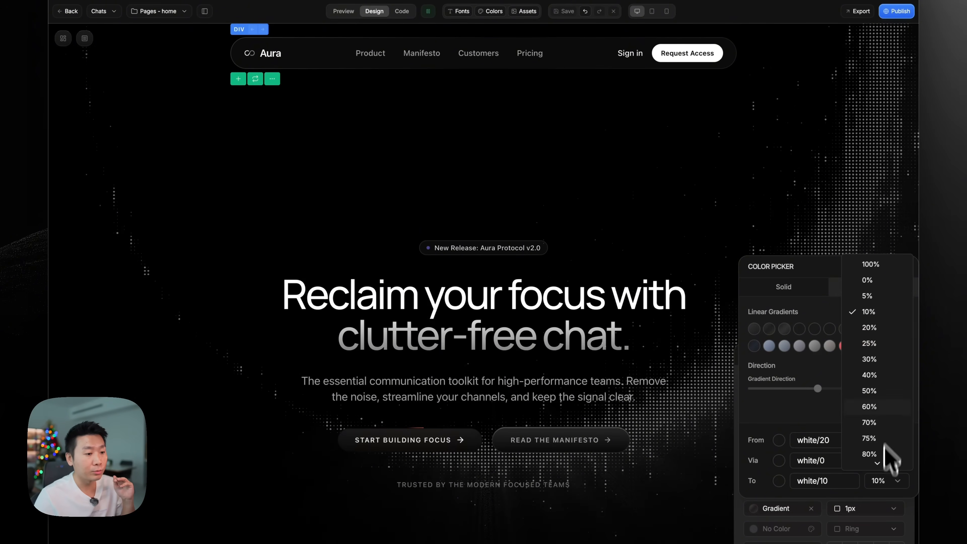
click(876, 329)
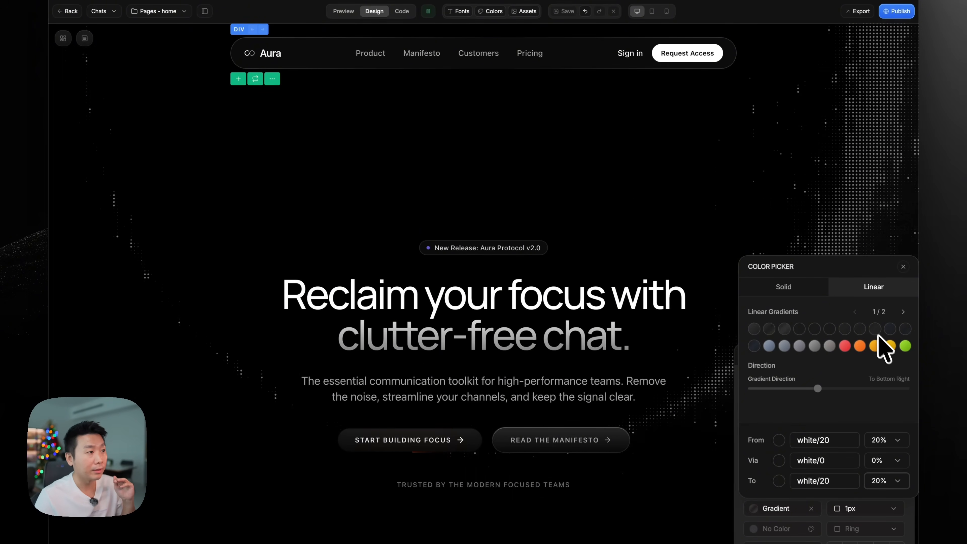
click(903, 267)
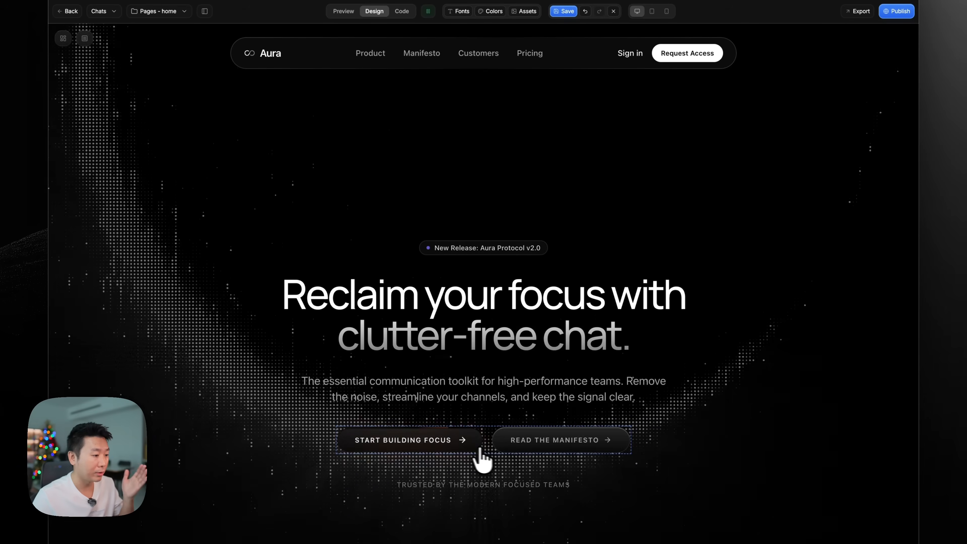
Inspect the style settings, inline CSS and code of the dotted overlay layer inside the Start Building Focus button
scroll(480, 453, down, 1)
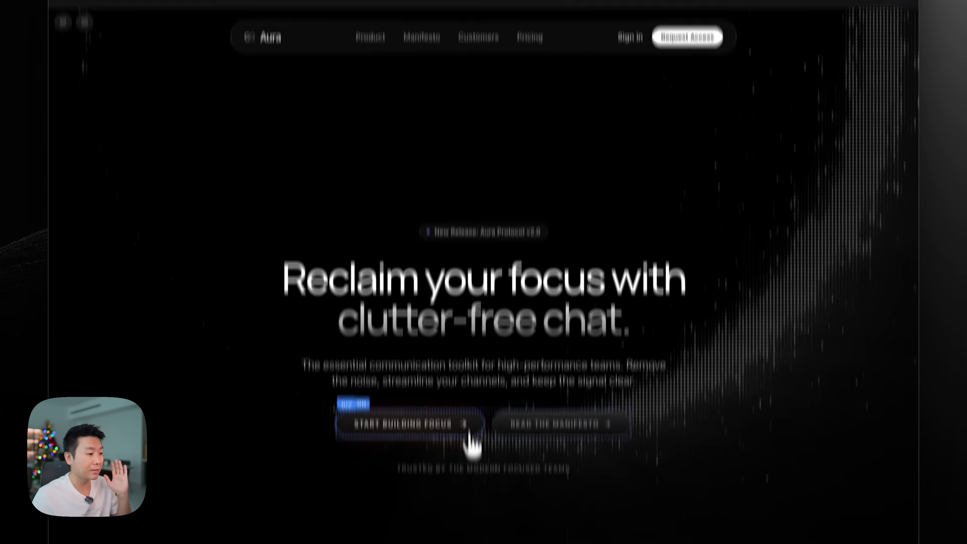
click(472, 442)
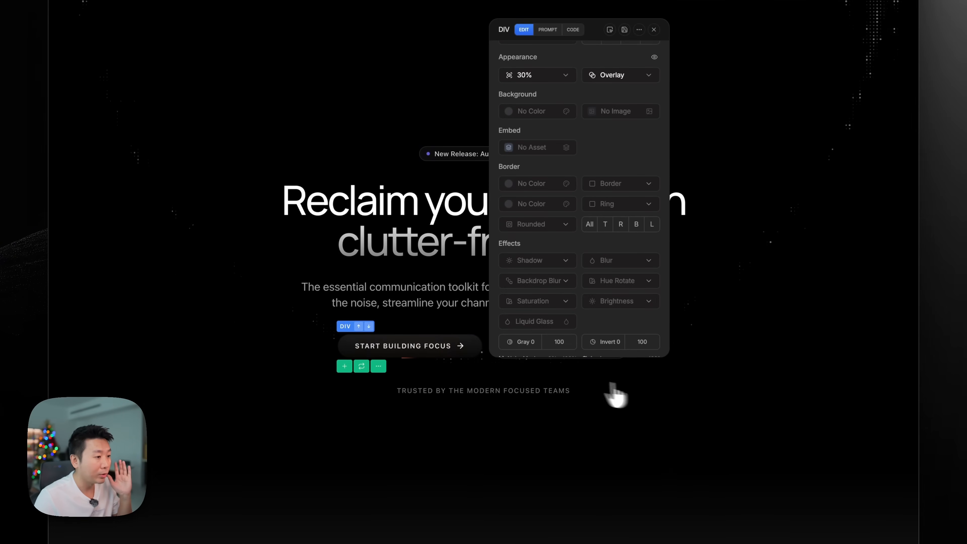
scroll(577, 145, up, 10)
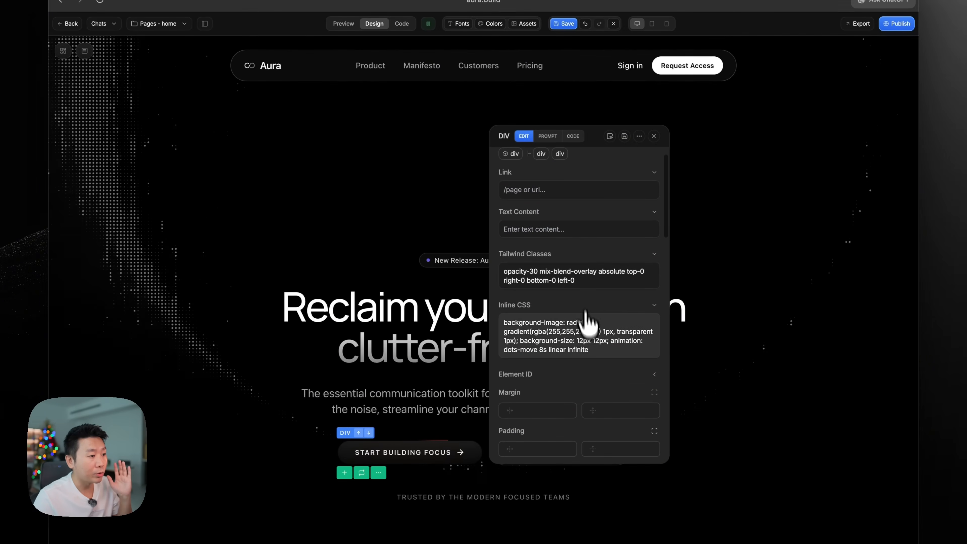
scroll(588, 336, down, 5)
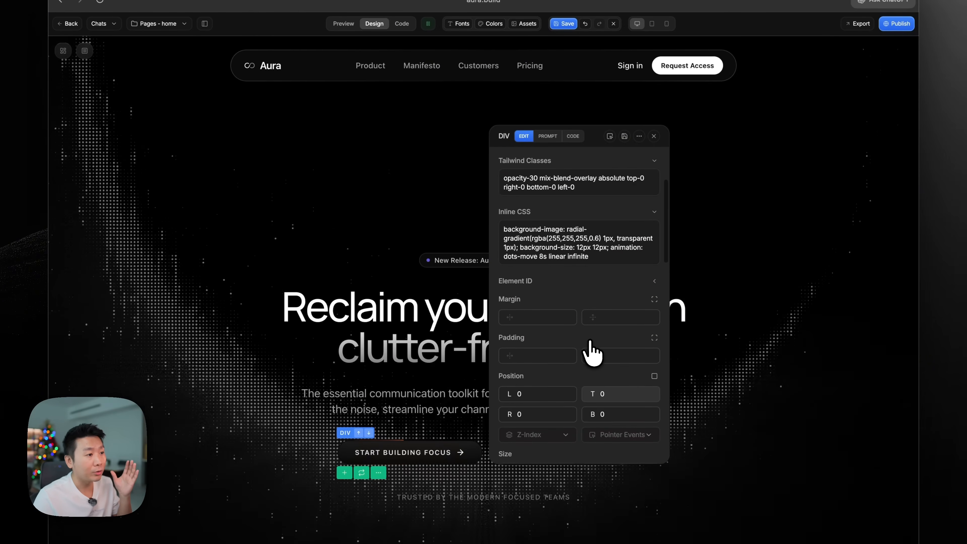
scroll(590, 349, up, 3)
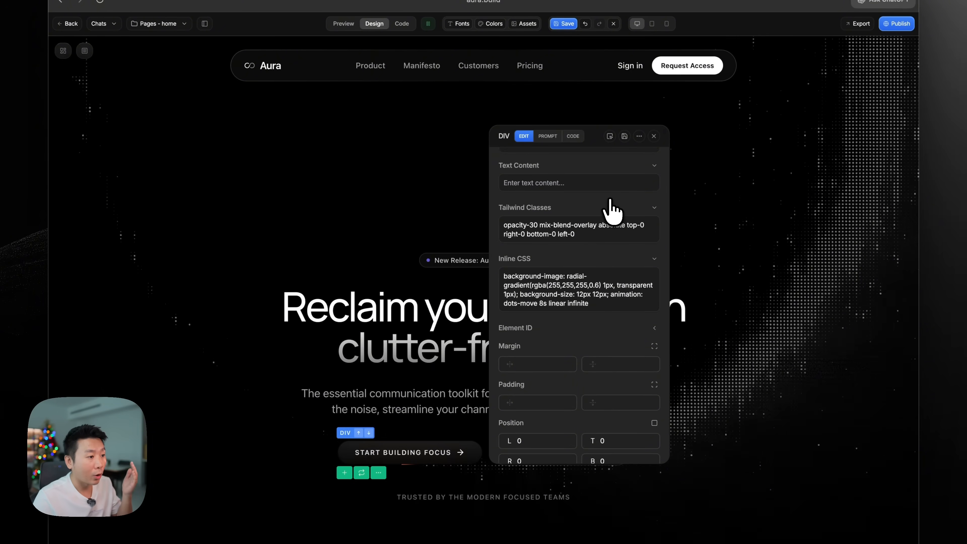
click(573, 137)
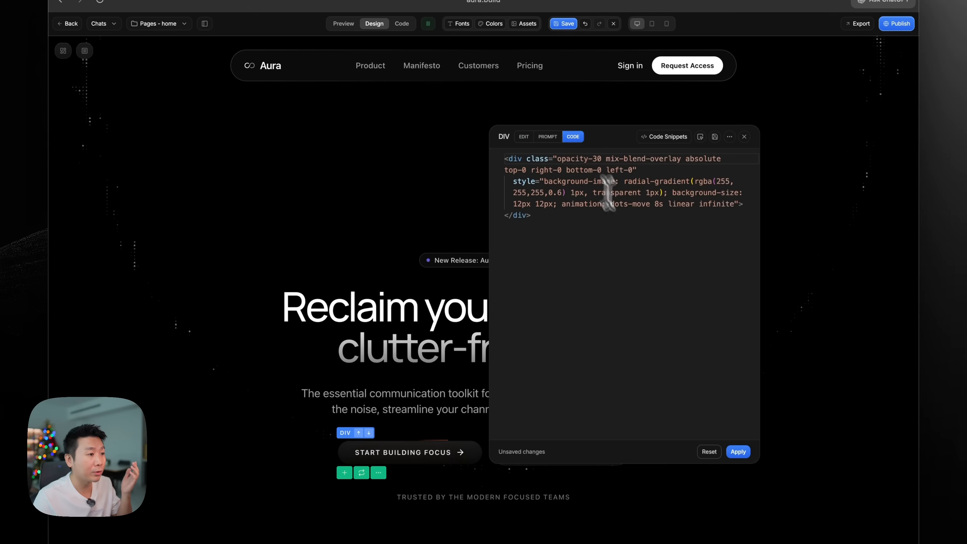
Inspect the code and style settings of the Start Building Focus button
click(700, 137)
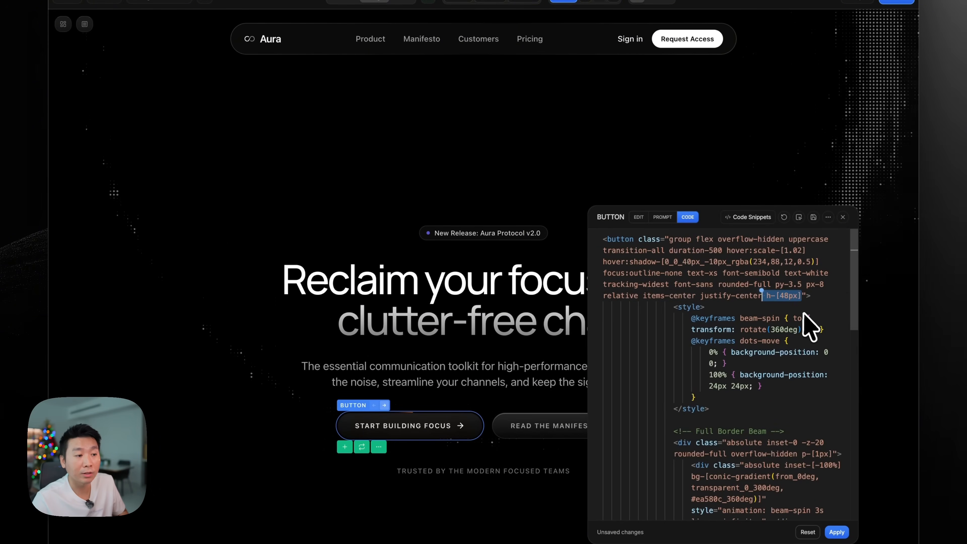
click(638, 217)
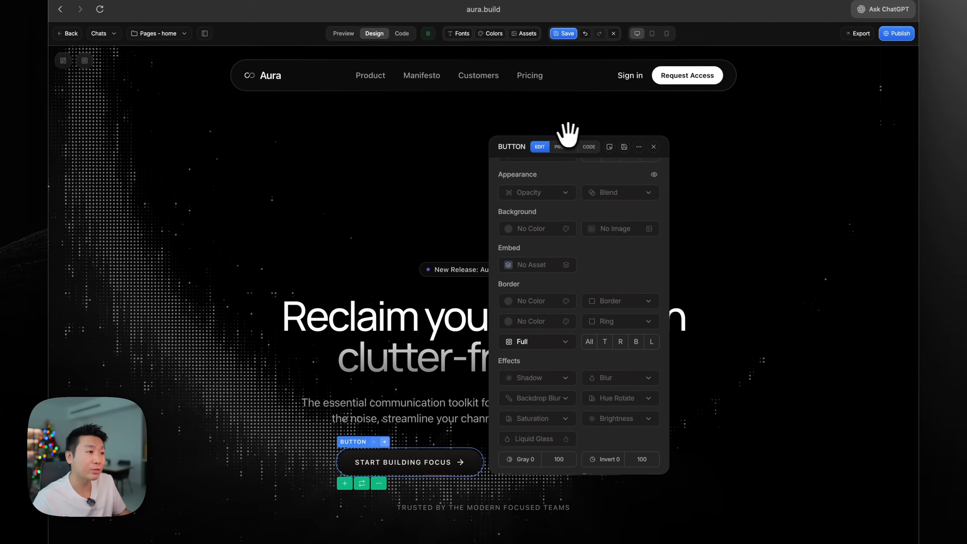
drag(567, 112, 783, 162)
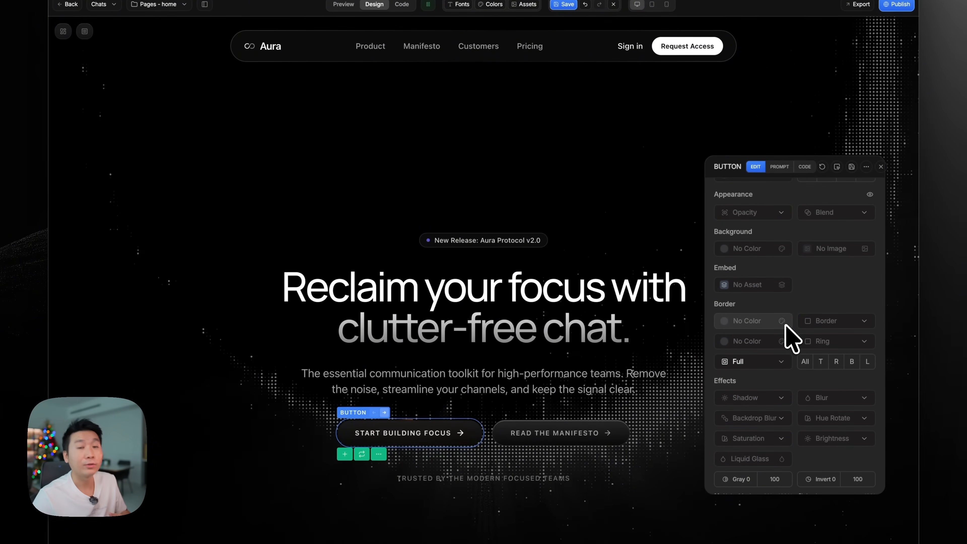
click(777, 168)
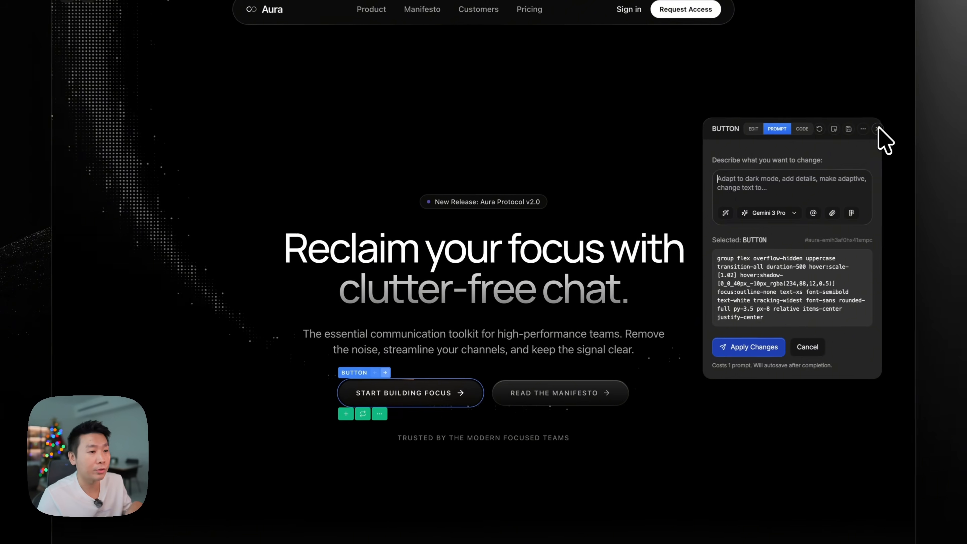
click(748, 176)
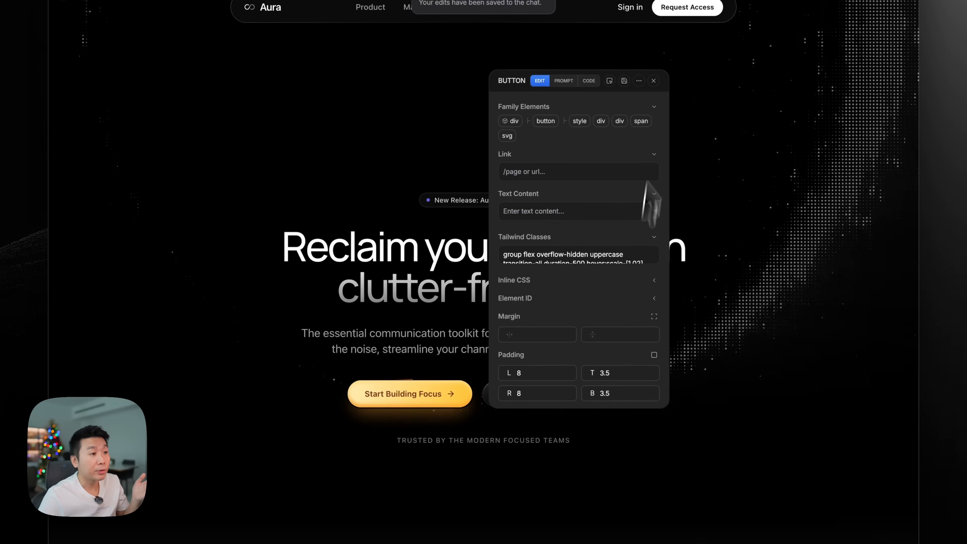
click(653, 81)
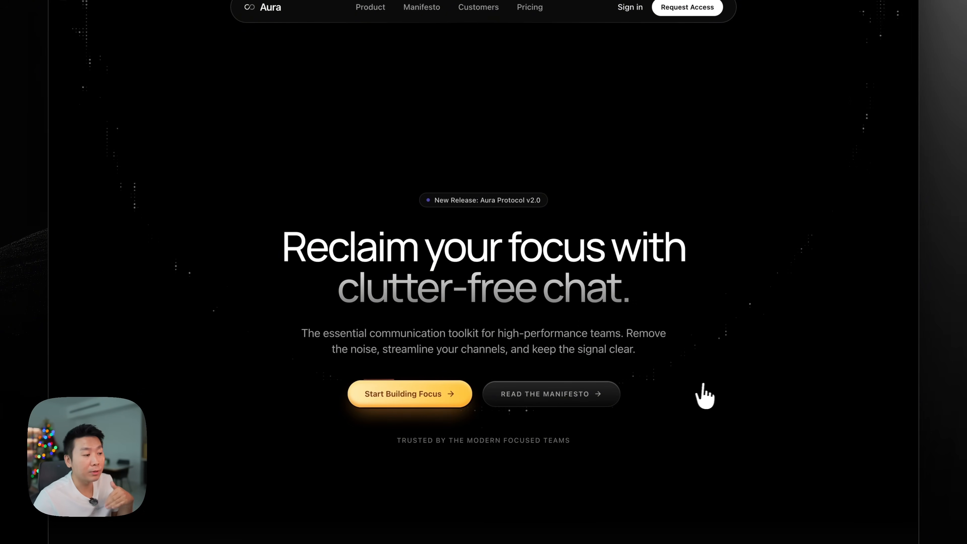
Hide the chat history and open the grid container around the feature cards for prompt editing
scroll(781, 410, down, 5)
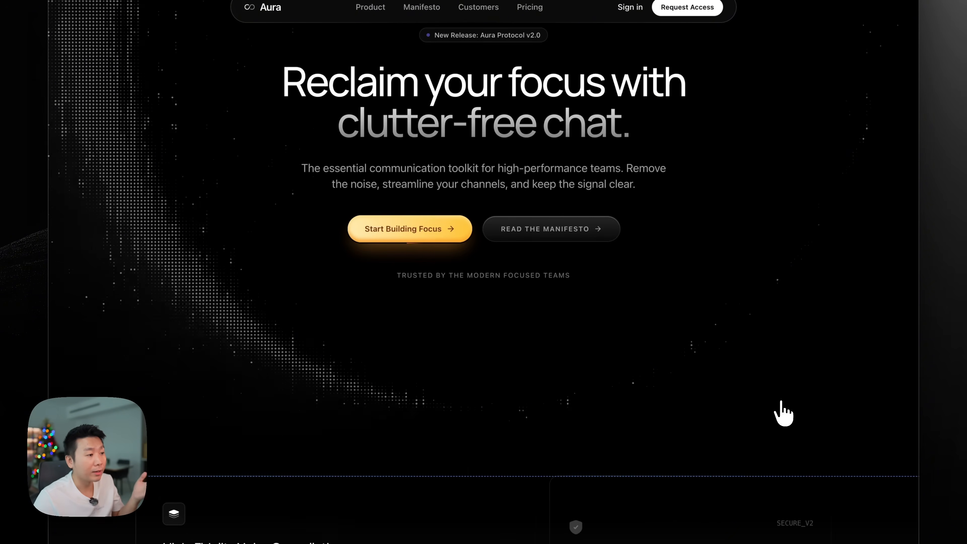
scroll(771, 385, down, 10)
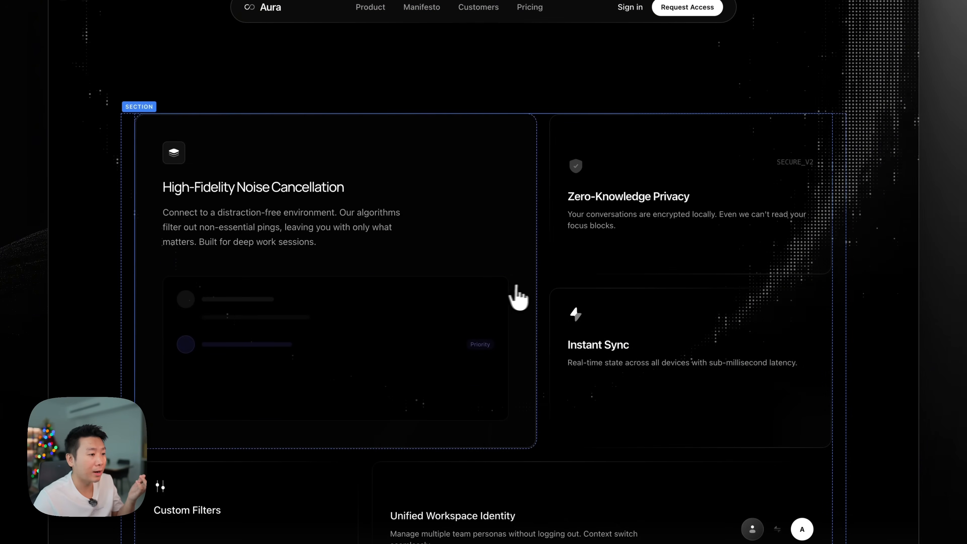
click(544, 287)
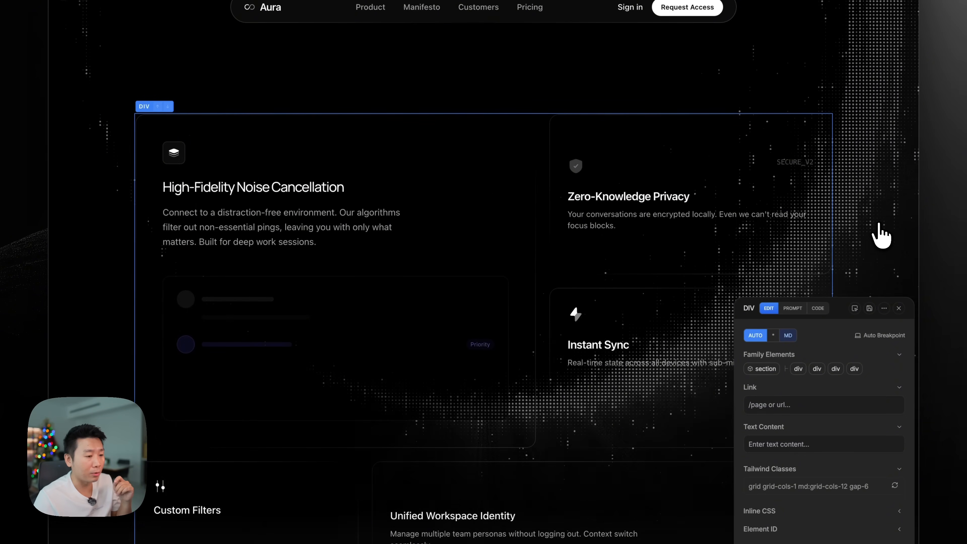
click(801, 309)
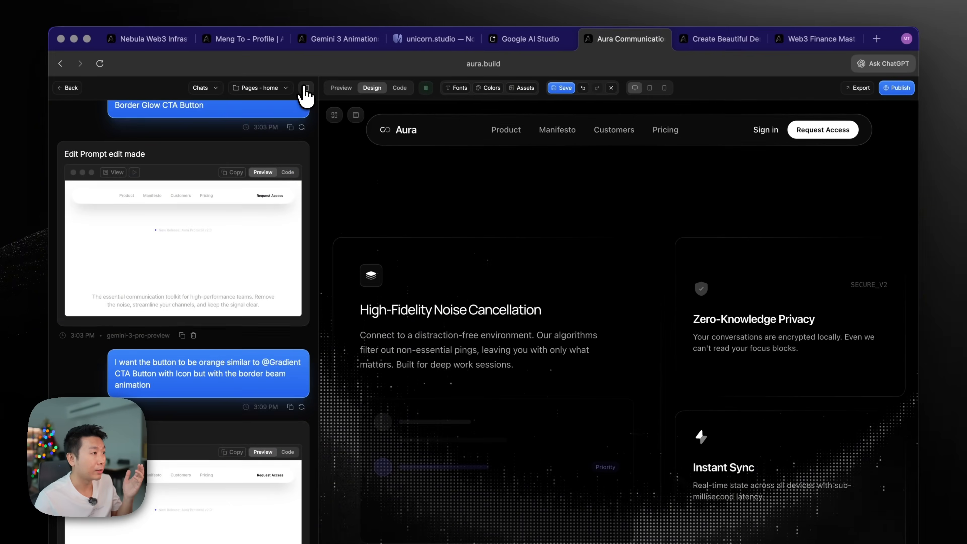
click(304, 88)
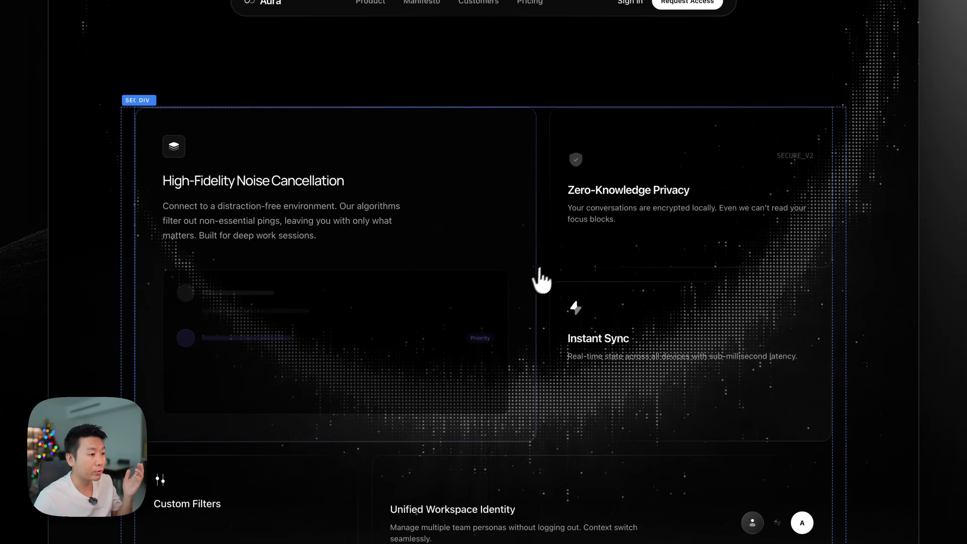
click(543, 286)
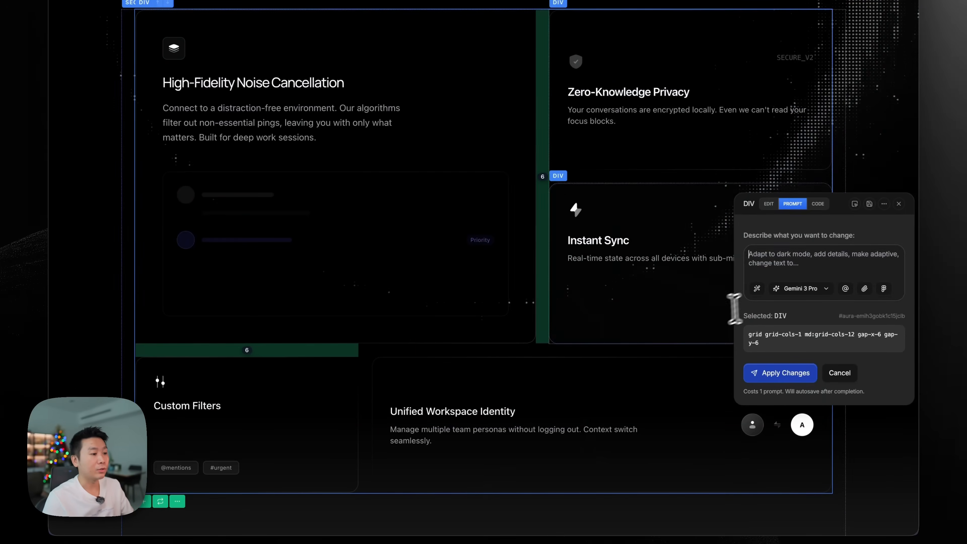
scroll(446, 471, down, 1)
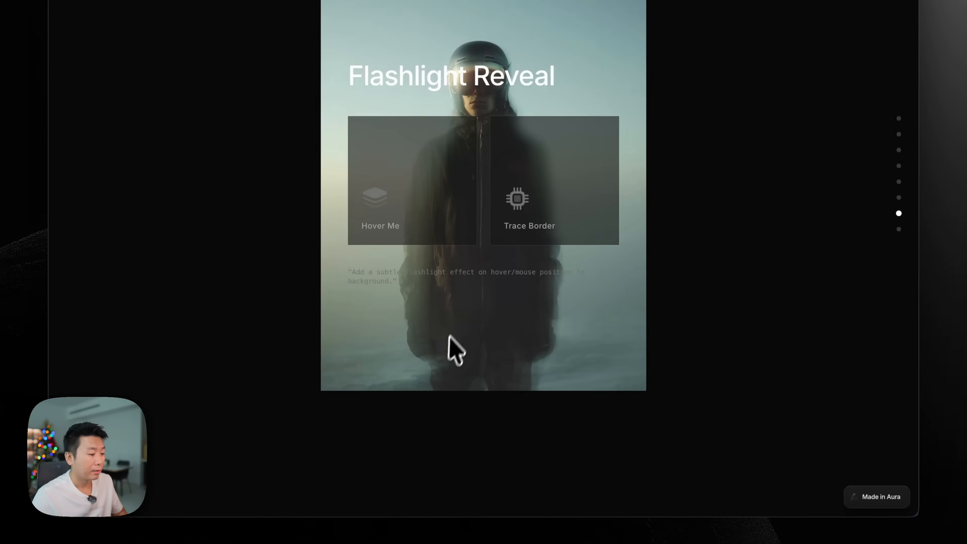
Copy the flashlight prompt from the Flashlight Reveal slide and apply it to the feature card grid, adding "Apply also to the border gradient."
drag(417, 367, 371, 344)
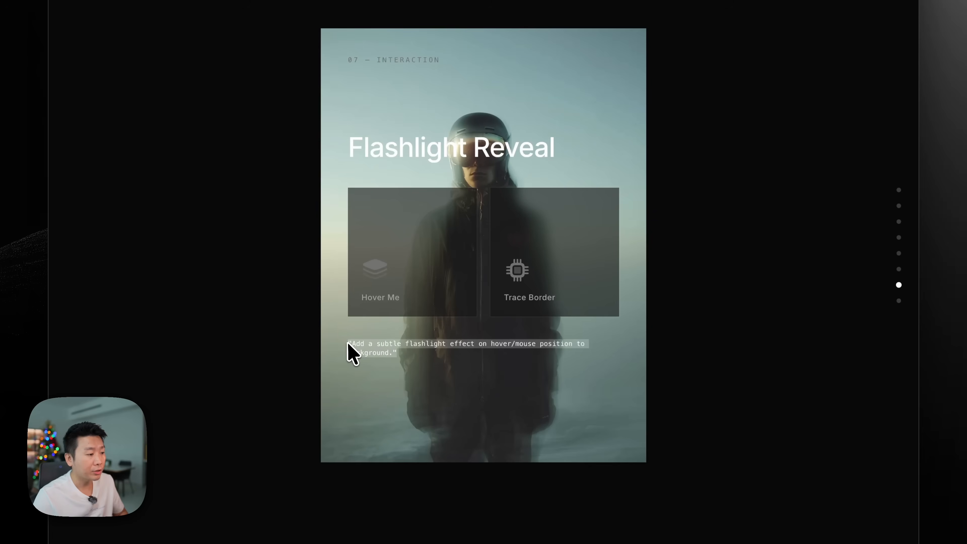
click(398, 354)
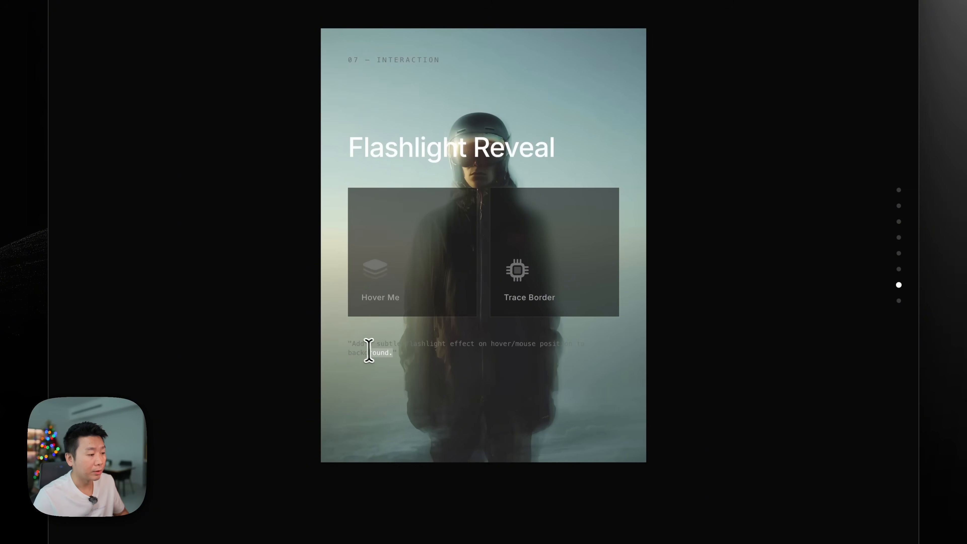
drag(369, 350, 352, 344)
click(471, 372)
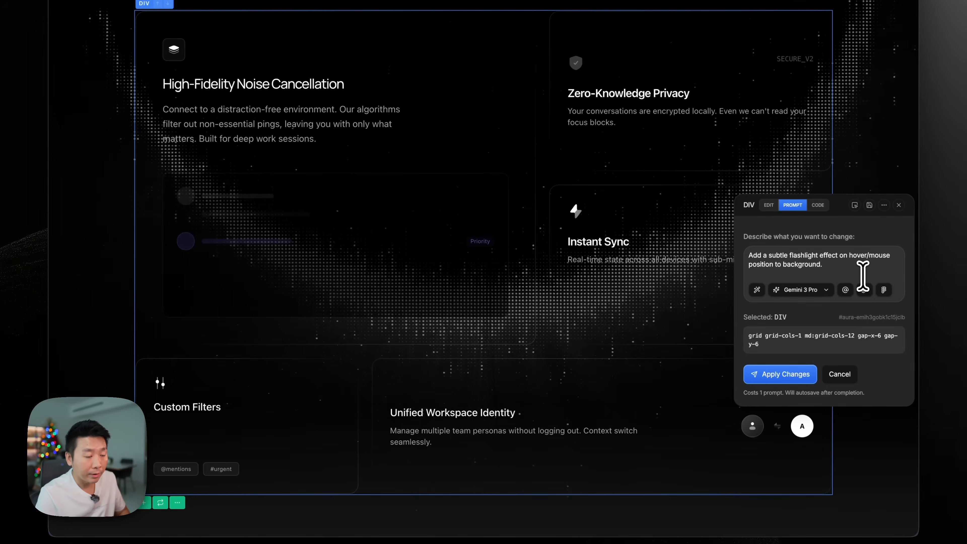
text(y also the border gradient.)
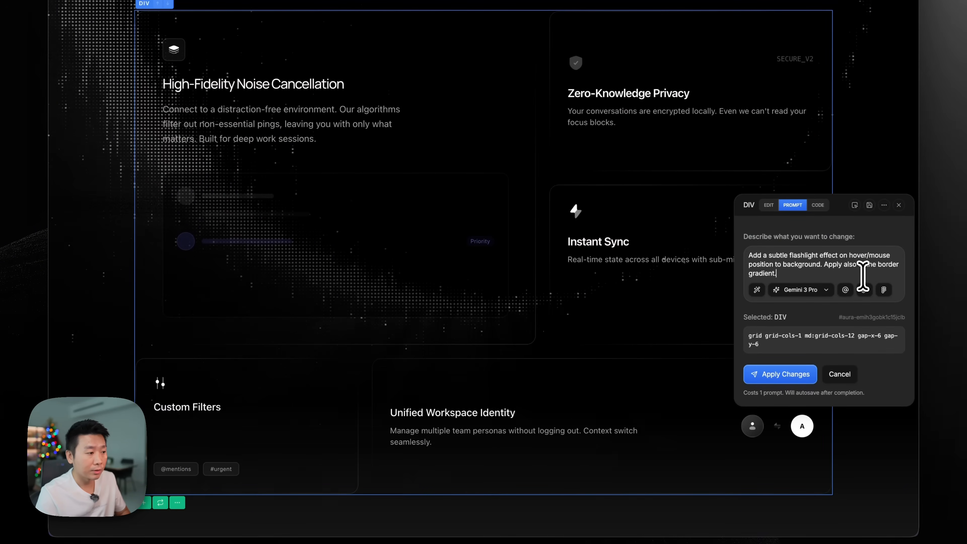
key(ctrl+Return)
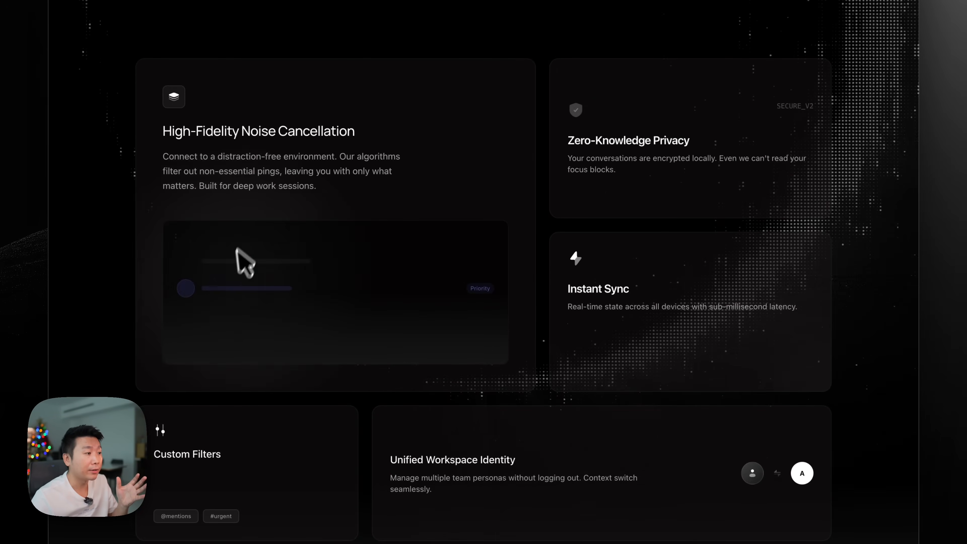
Prompt the testimonials grid to animate the white card, rotate between 3 cards in a loop, and add prev/next arrows to switch cards
scroll(628, 409, down, 10)
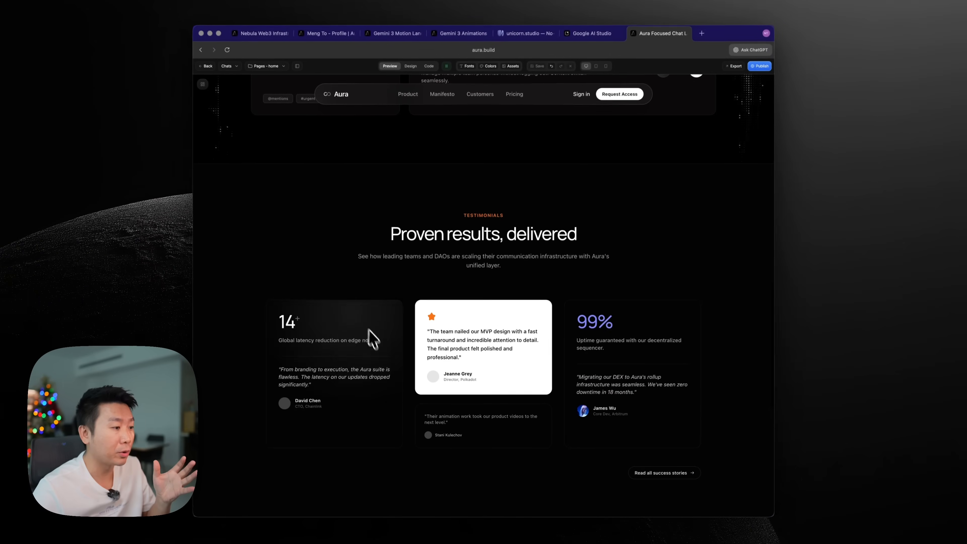
scroll(634, 345, down, 3)
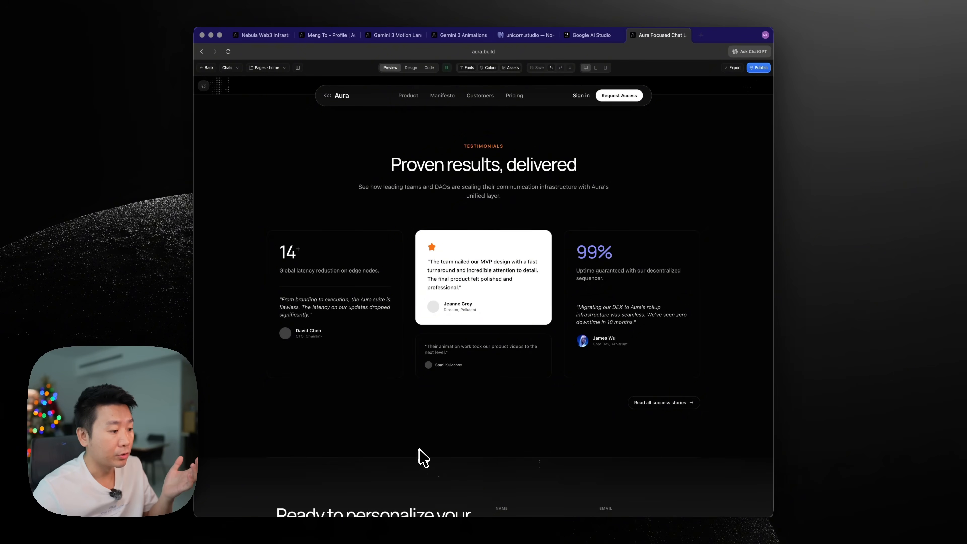
scroll(428, 411, down, 8)
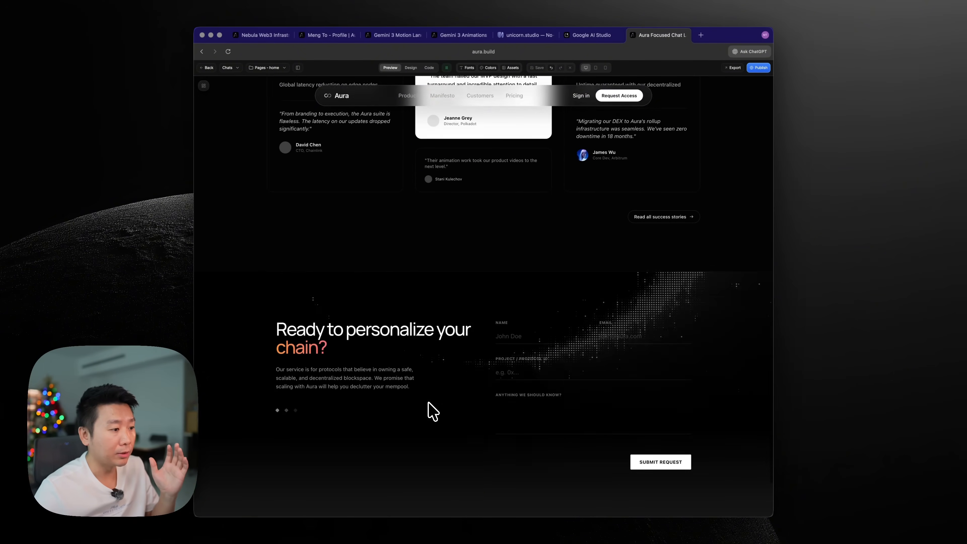
scroll(511, 329, up, 8)
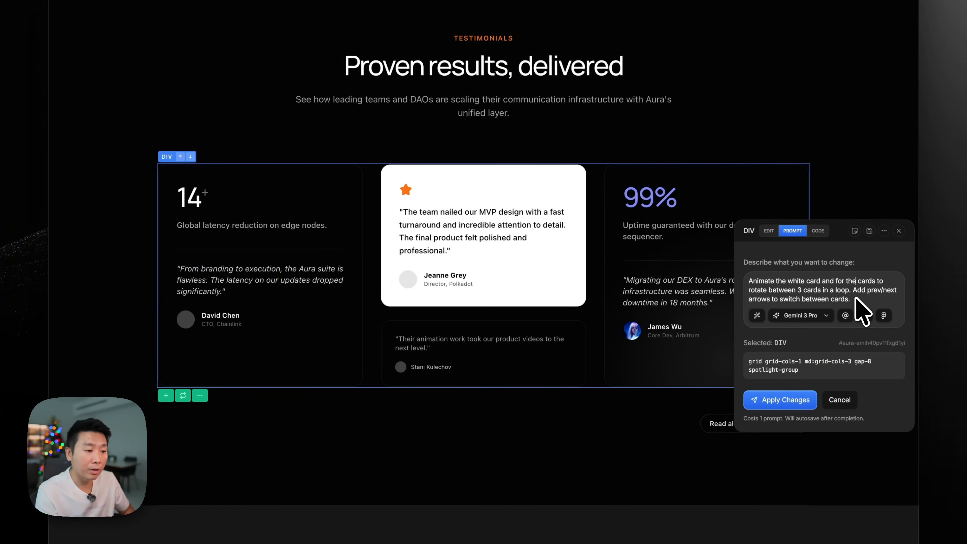
click(868, 300)
scroll(868, 286, down, 1)
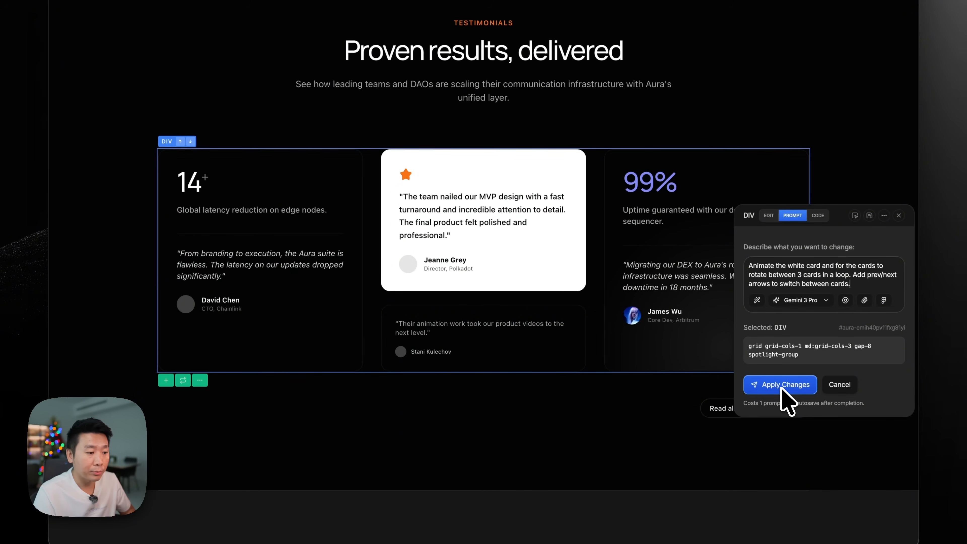
click(765, 390)
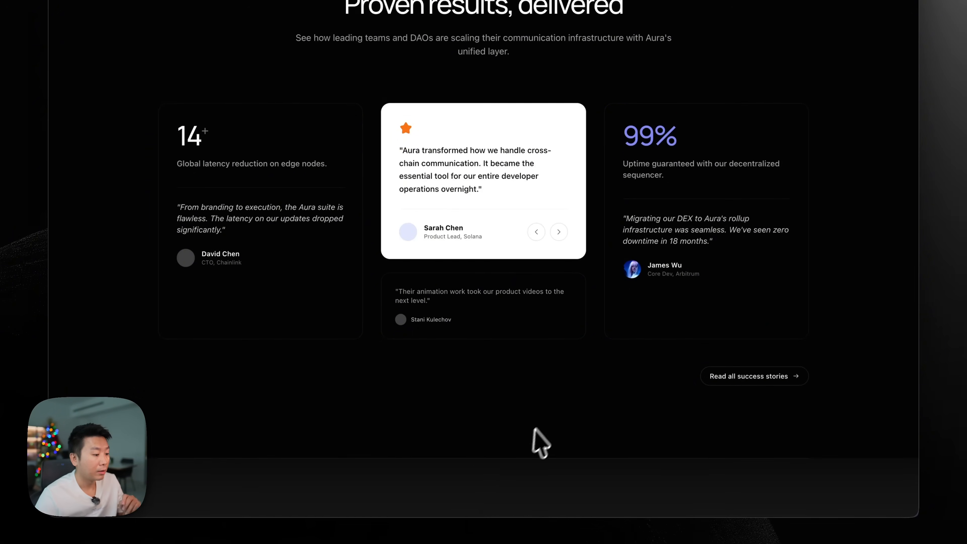
Test the white testimonial card's previous and next arrows, and review the contact form and feature cards
click(563, 279)
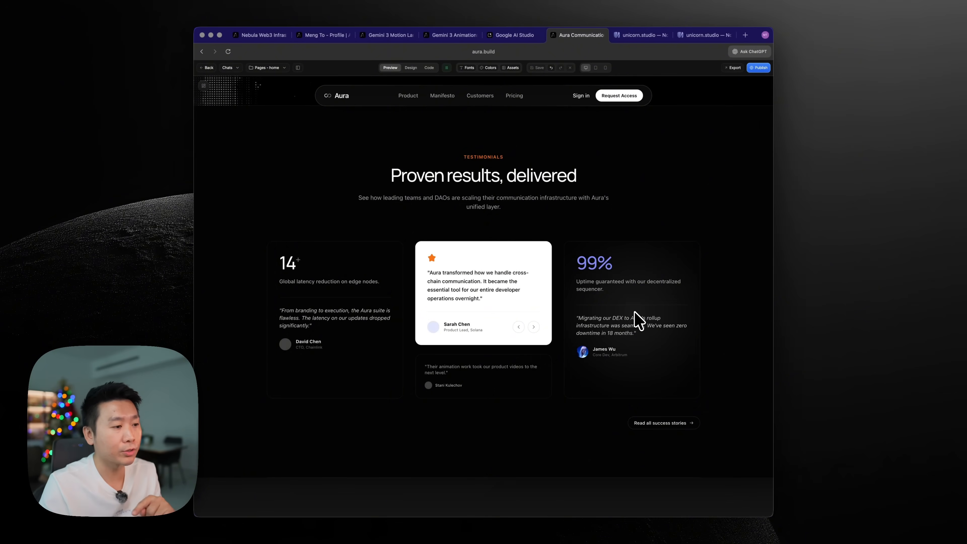
click(534, 327)
click(519, 327)
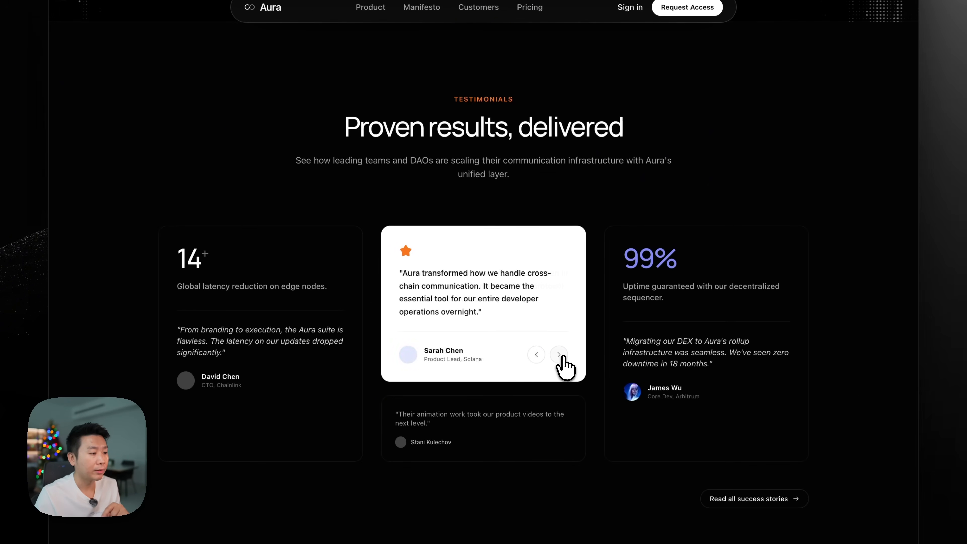
click(561, 356)
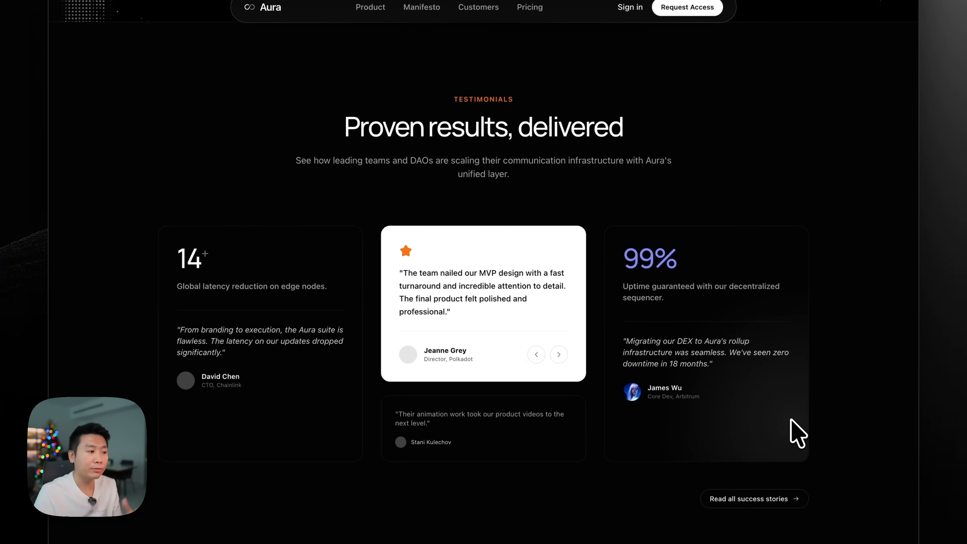
scroll(773, 356, up, 3)
scroll(818, 352, down, 2)
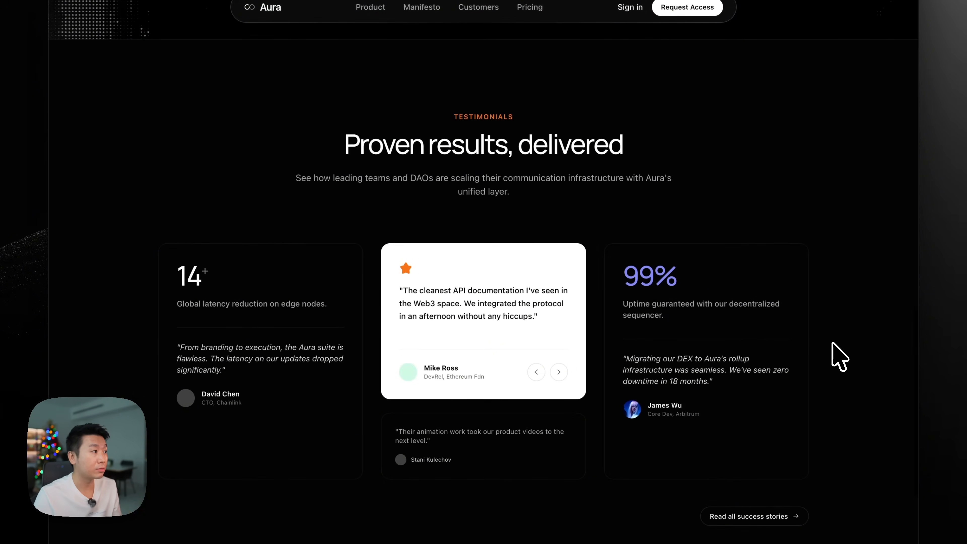
scroll(838, 354, down, 13)
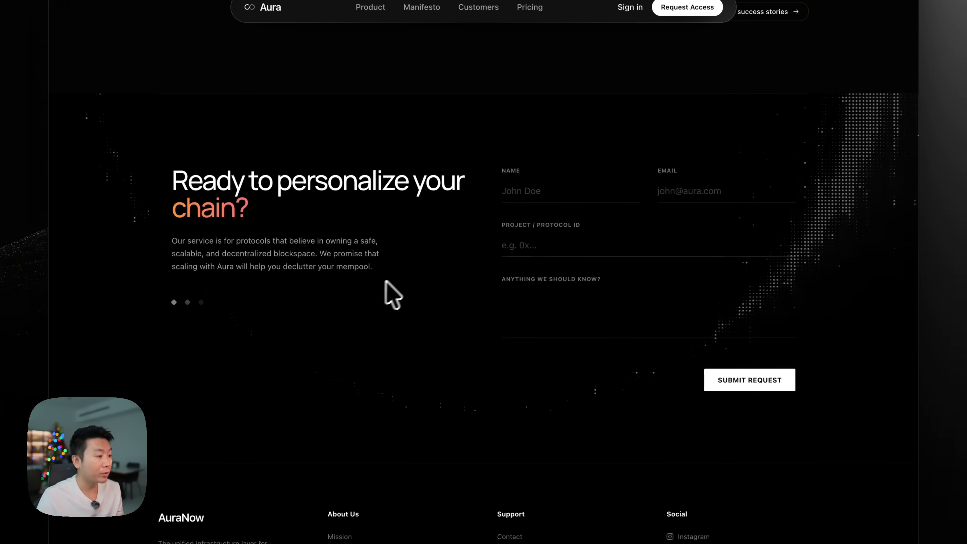
scroll(385, 281, up, 15)
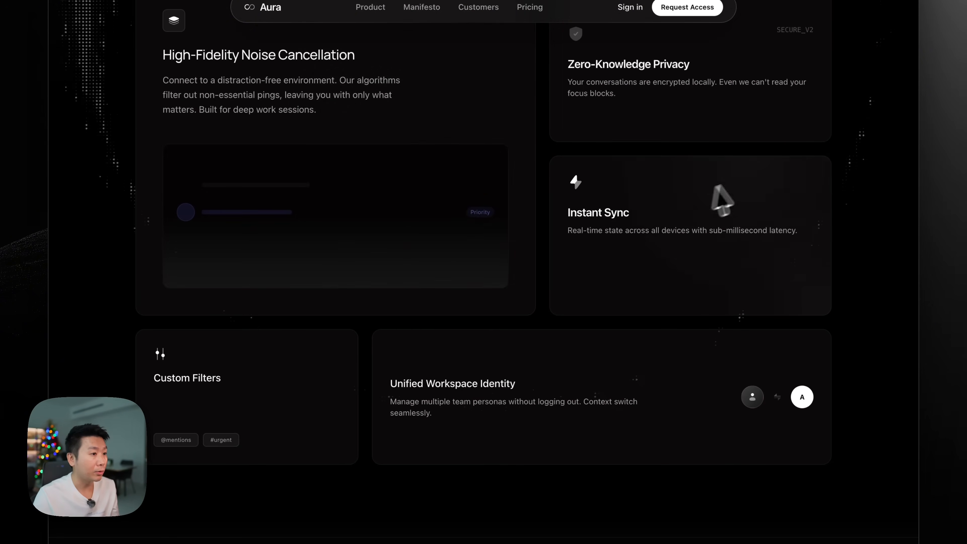
scroll(722, 200, up, 10)
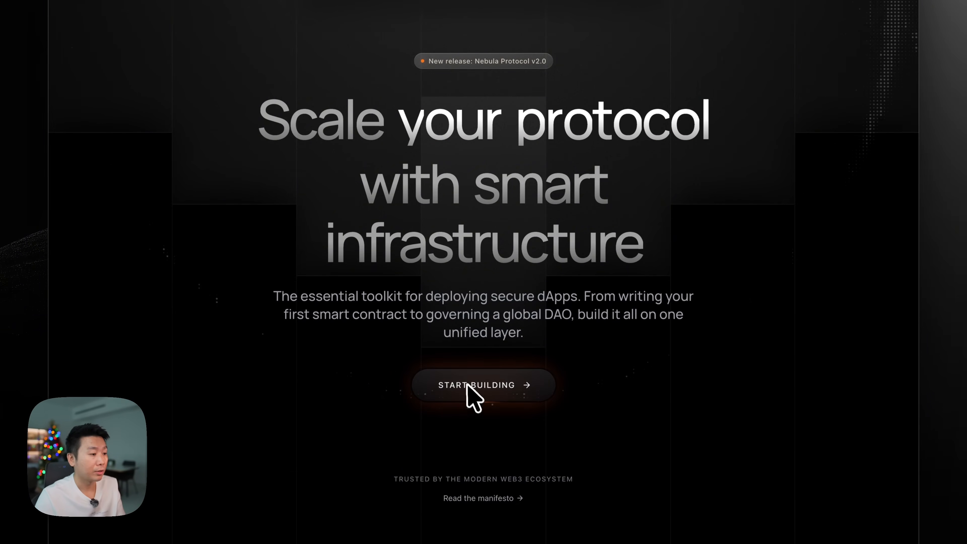
Examine the Nebula landing page's logo strip, API integration section and rotating testimonial cards
scroll(495, 393, down, 8)
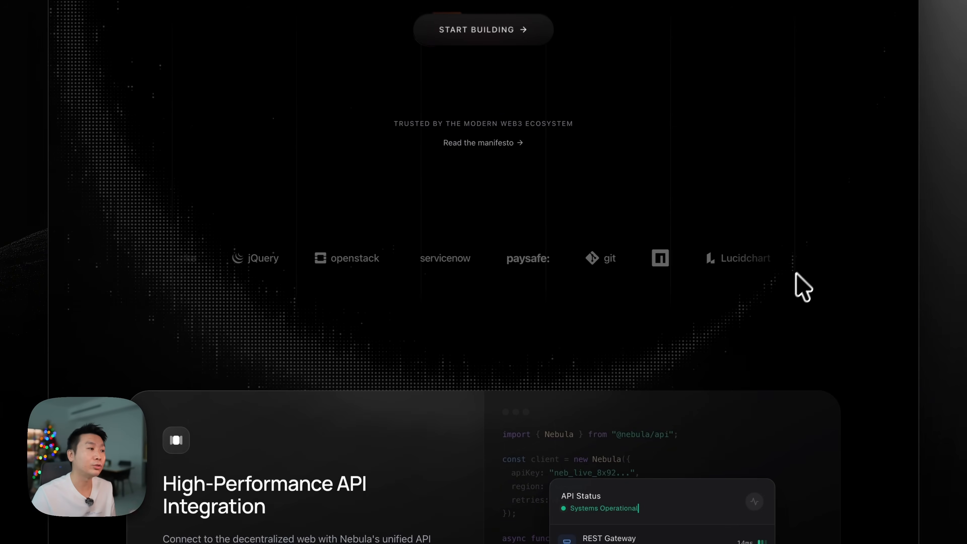
scroll(825, 280, down, 7)
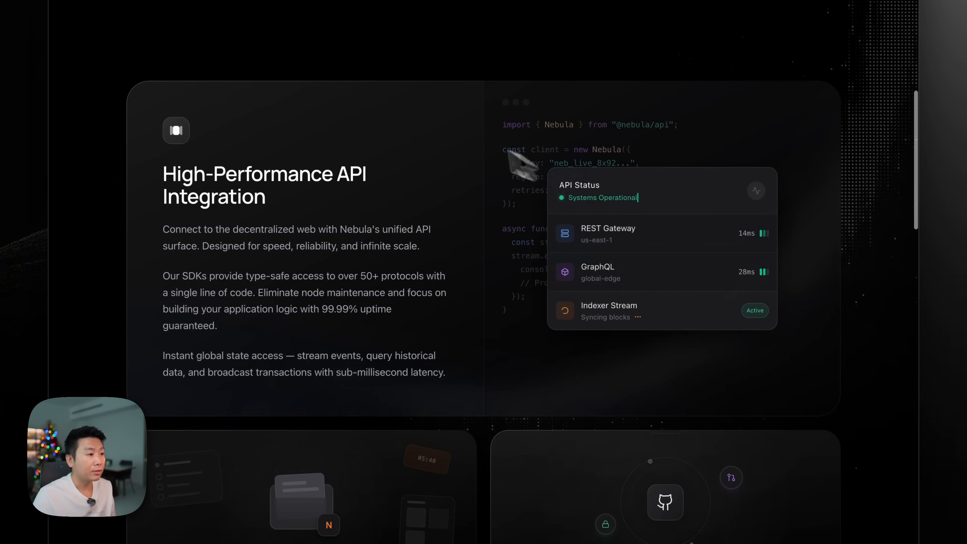
scroll(510, 154, down, 20)
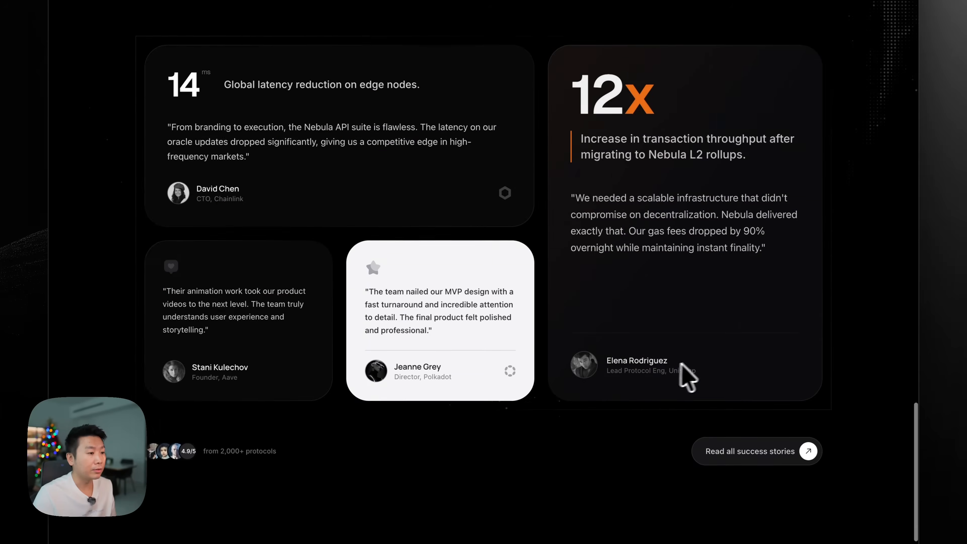
scroll(678, 354, down, 2)
scroll(514, 153, up, 1)
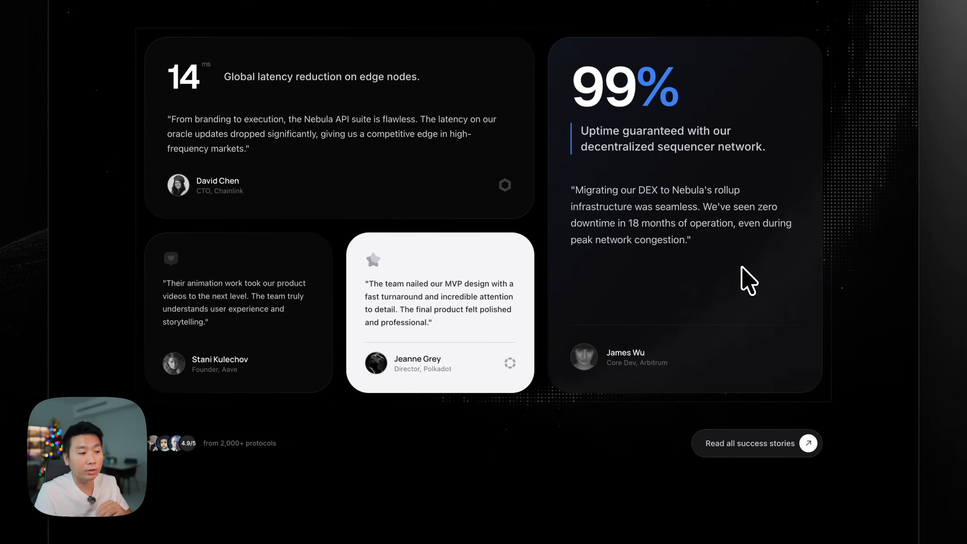
Test the project and message fields of the Nebula page's contact form and review the footer
scroll(748, 281, down, 10)
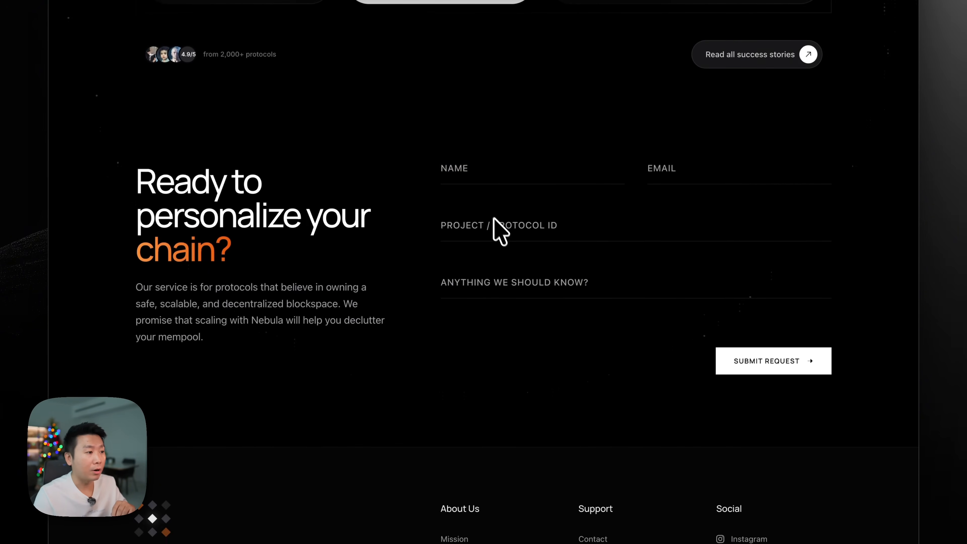
click(499, 229)
click(498, 308)
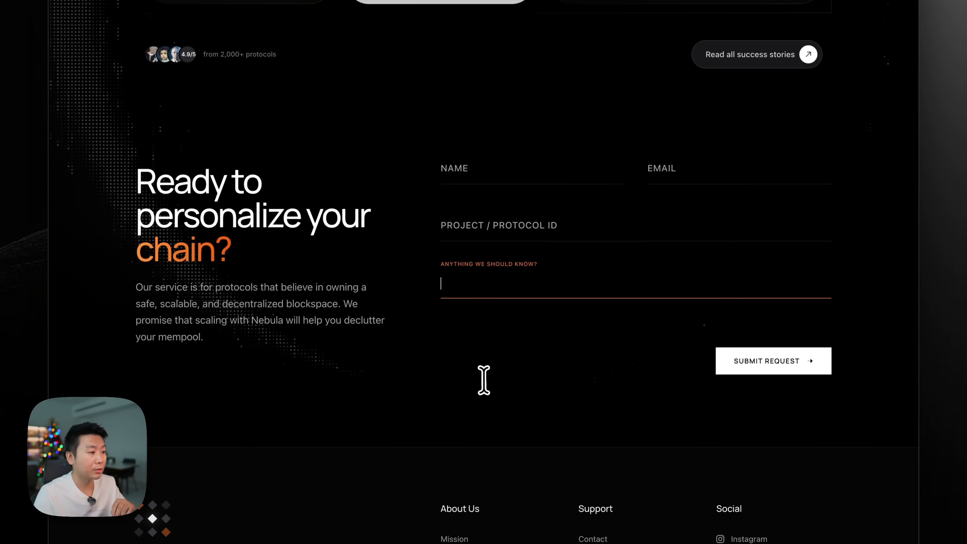
click(483, 381)
scroll(487, 385, down, 3)
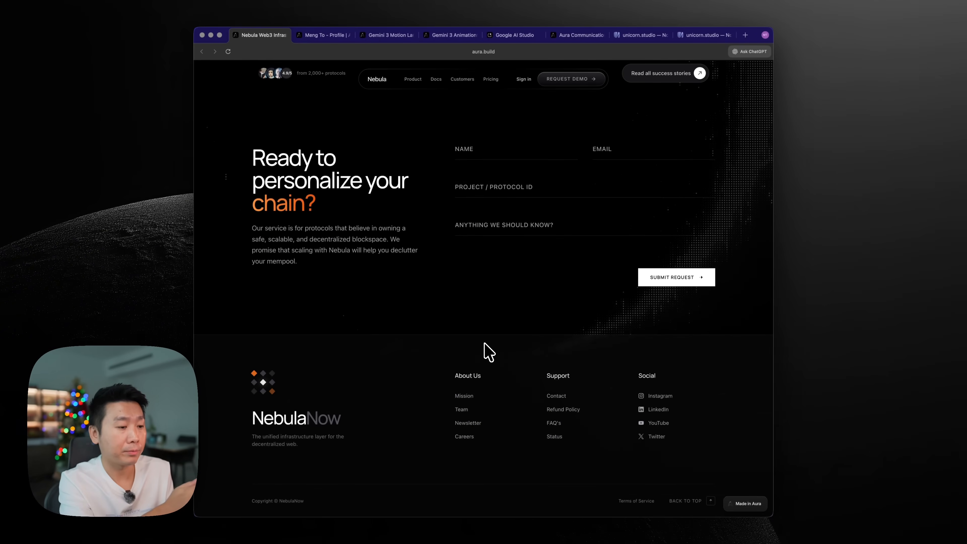
scroll(418, 267, up, 20)
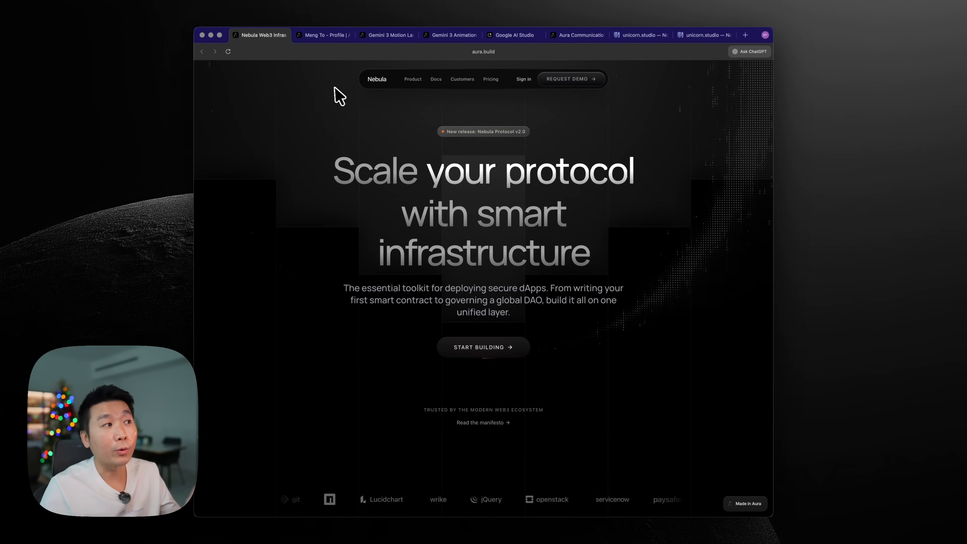
Compare the Aura landing page's hero background and the animation slides with the published Ring Cubes project in Unicorn Studio
click(321, 37)
click(387, 40)
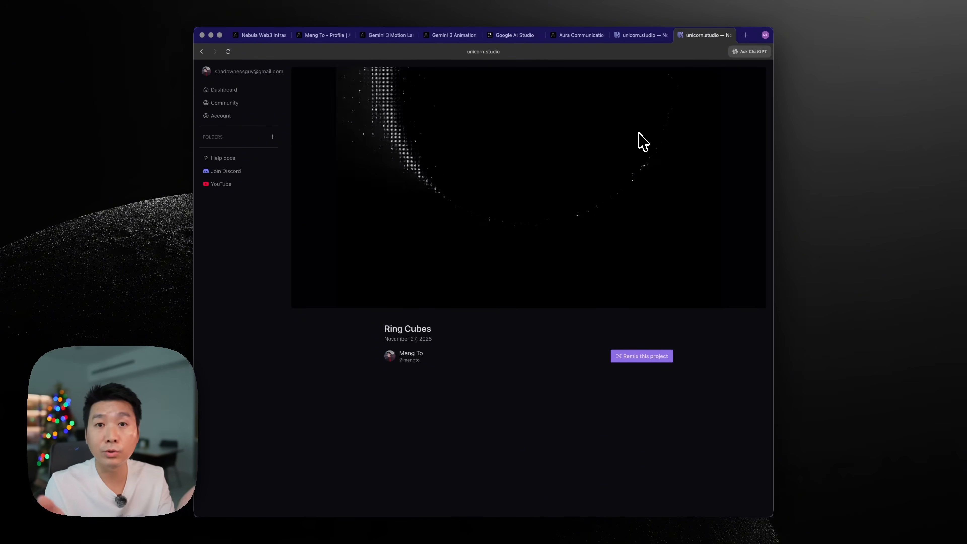
click(582, 37)
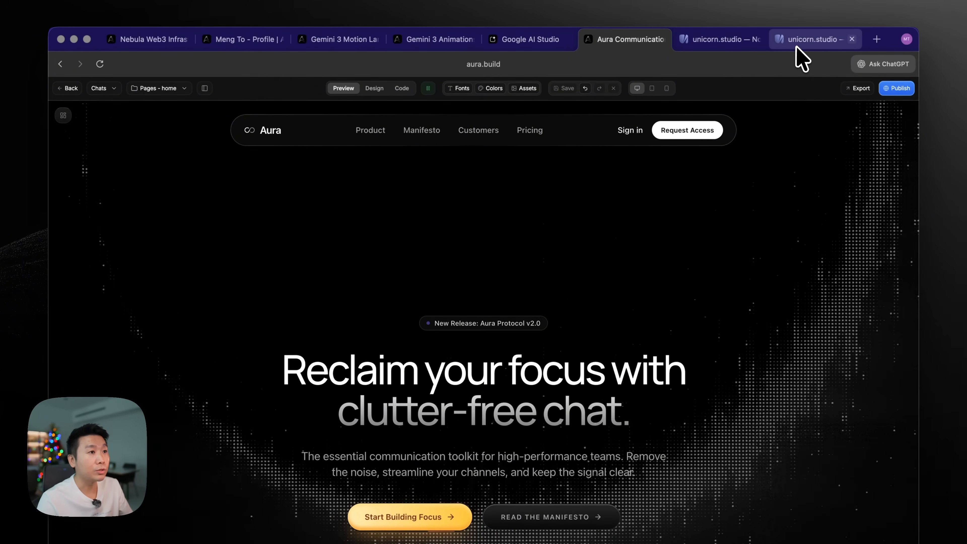
click(797, 47)
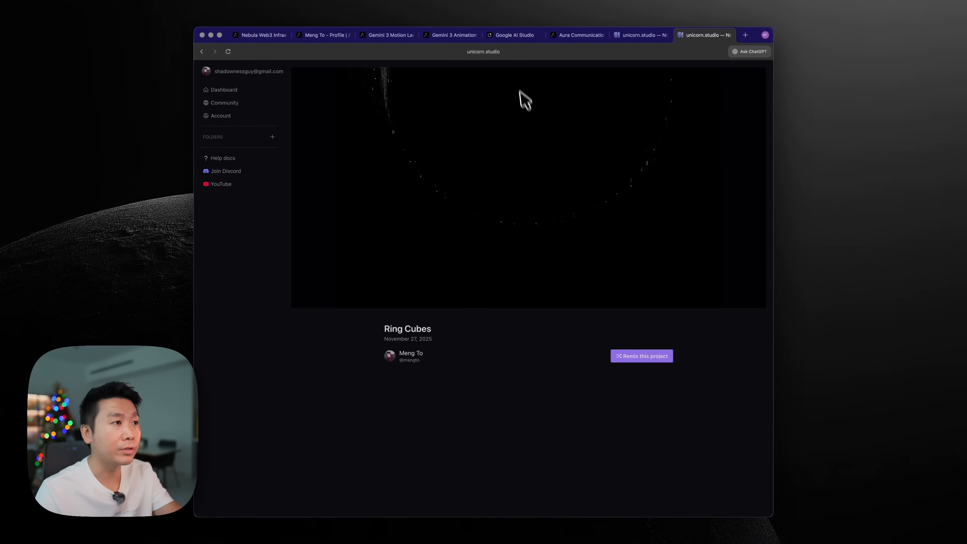
click(459, 38)
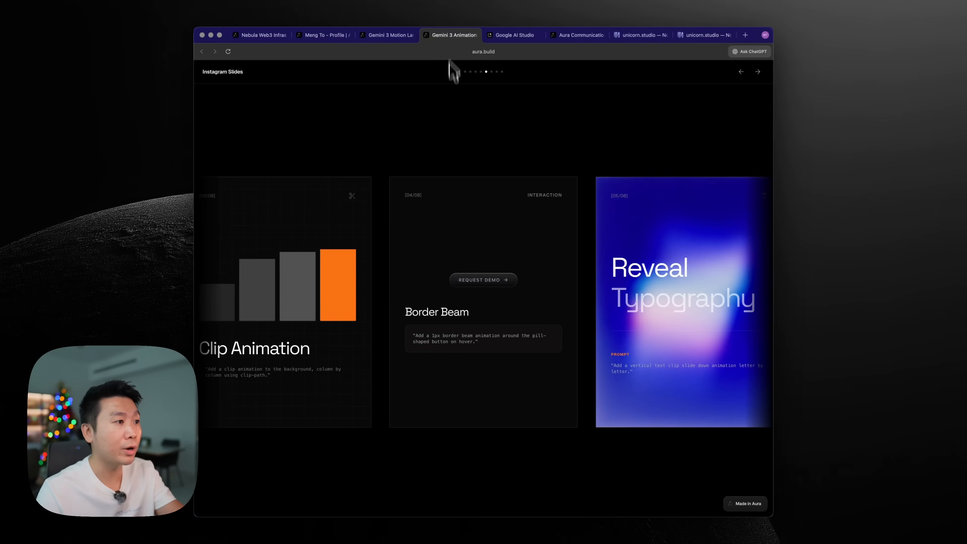
click(571, 36)
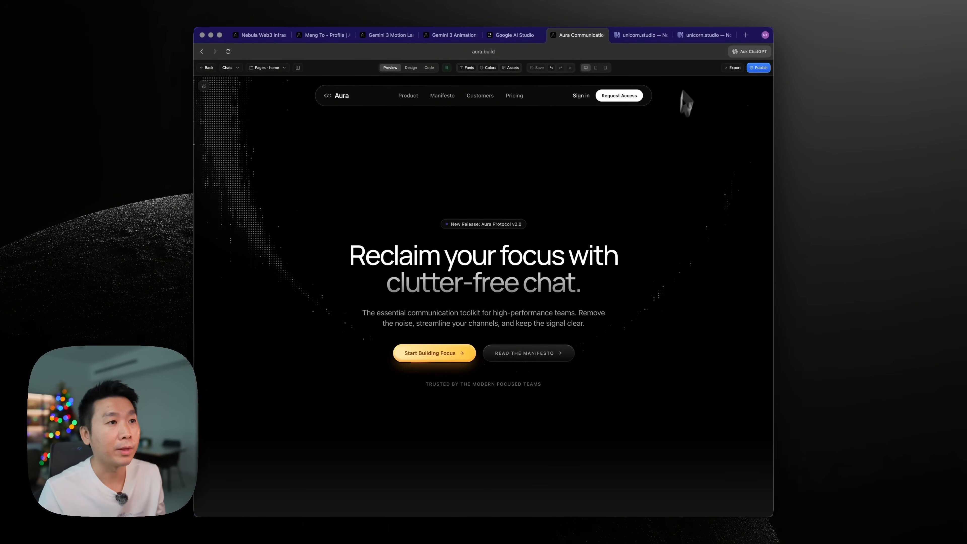
click(703, 37)
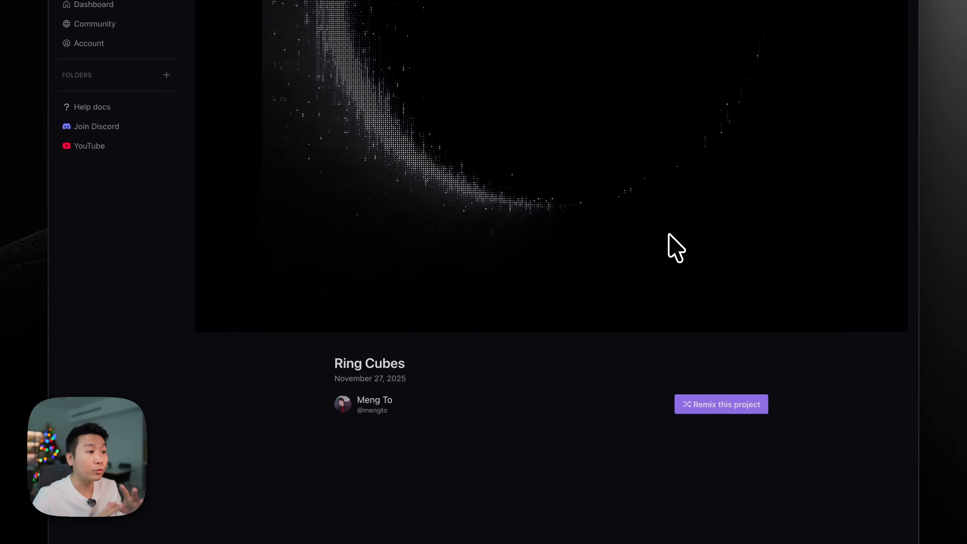
scroll(672, 267, down, 3)
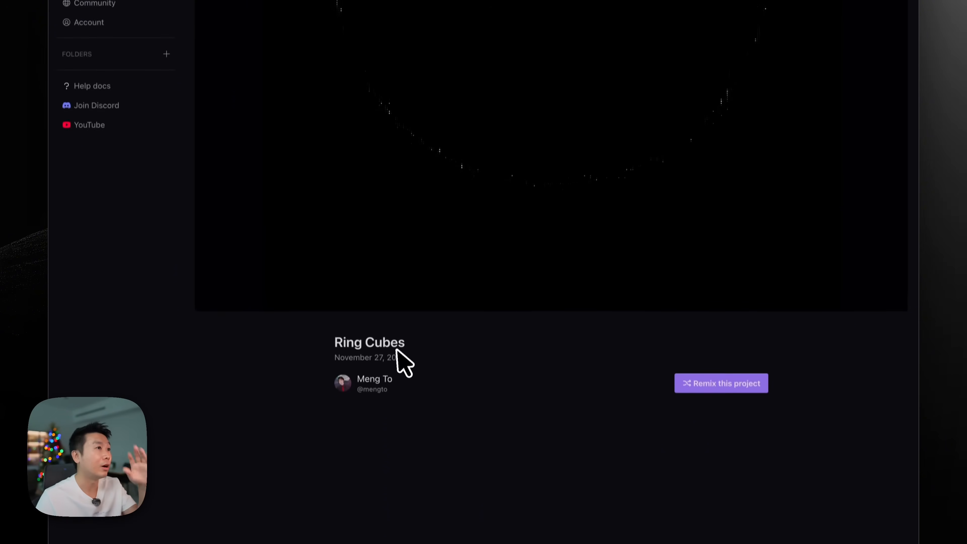
Open the Ring Cubes project in the Unicorn Studio editor and inspect its Texture Image, Projection and Bottom Beam layers
click(718, 37)
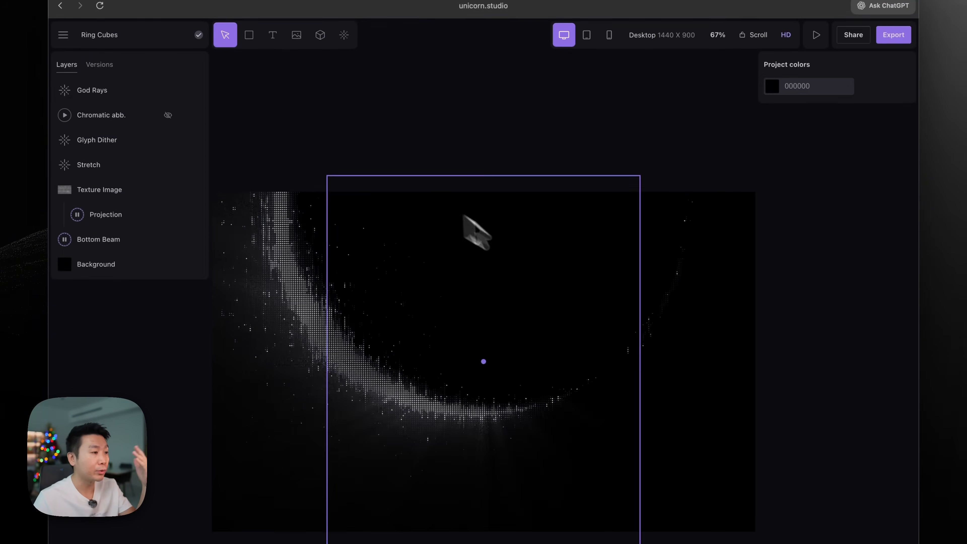
scroll(746, 339, down, 1)
click(411, 352)
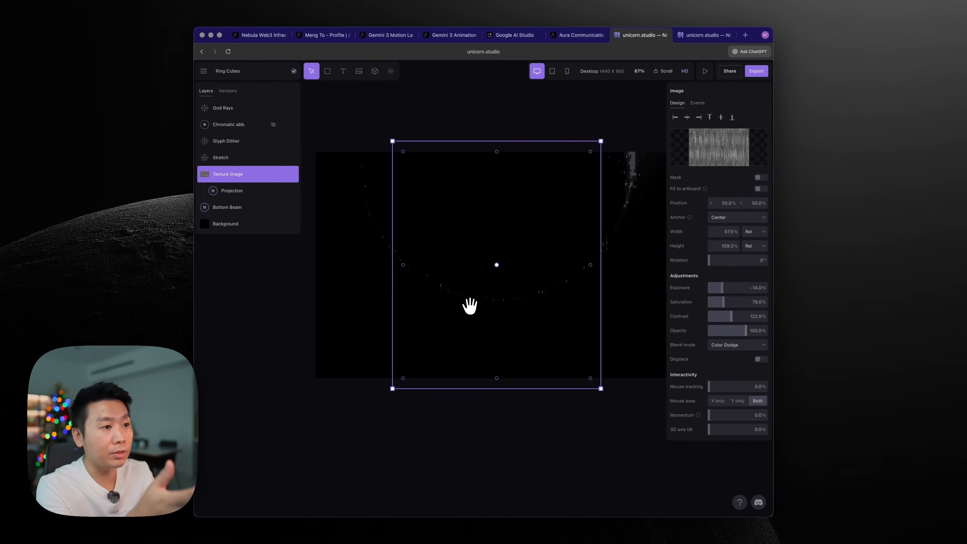
scroll(469, 306, left, 1)
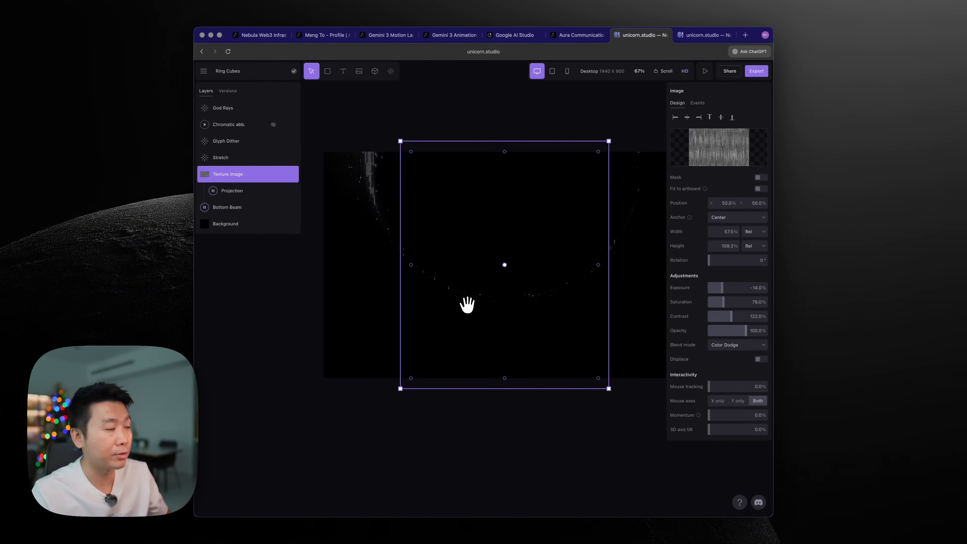
scroll(396, 118, right, 1)
click(405, 100)
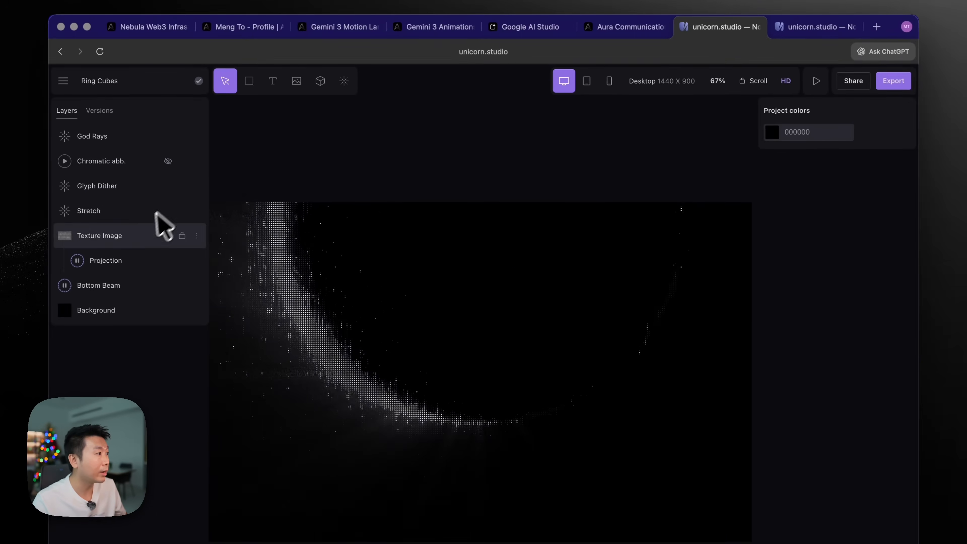
click(163, 267)
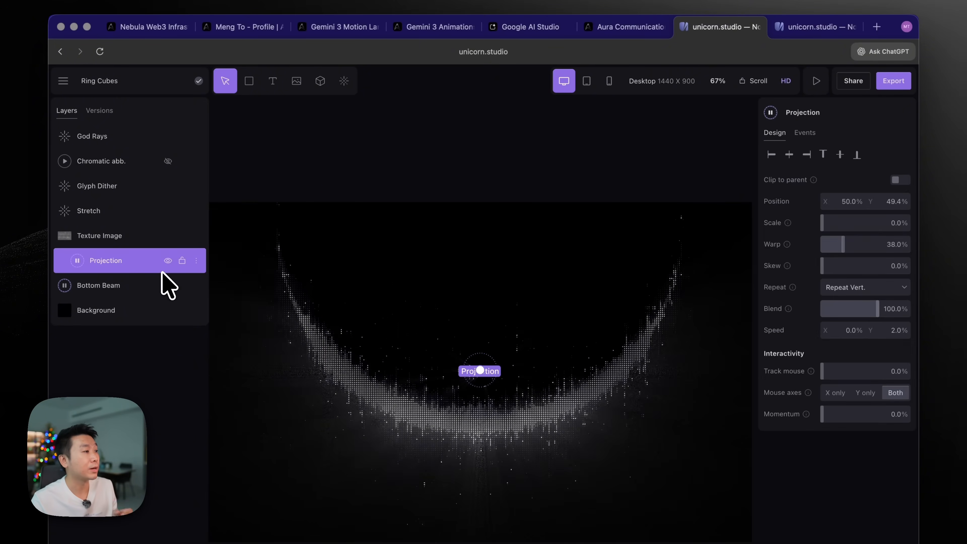
click(121, 290)
click(134, 268)
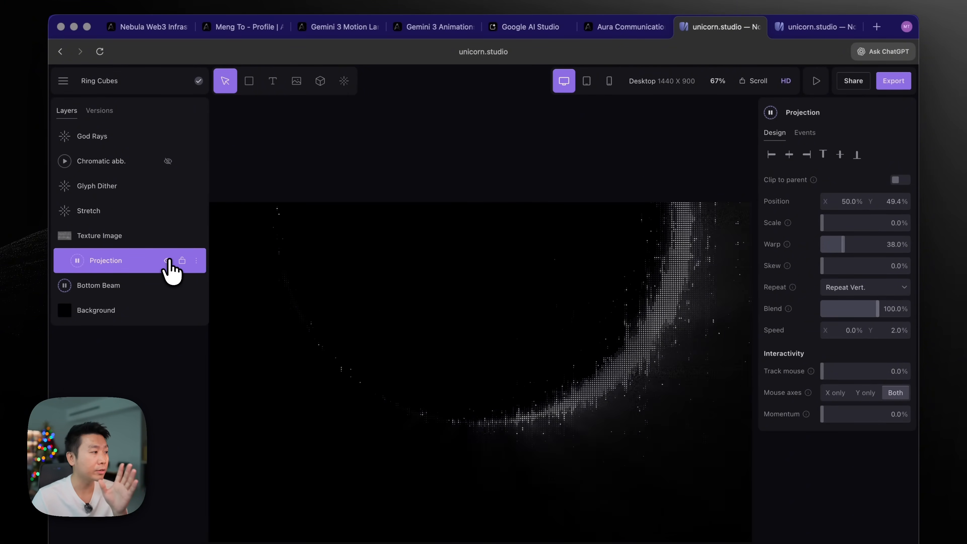
Change the Bottom Beam layer's type to Nova and set its thickness to 10%
click(128, 286)
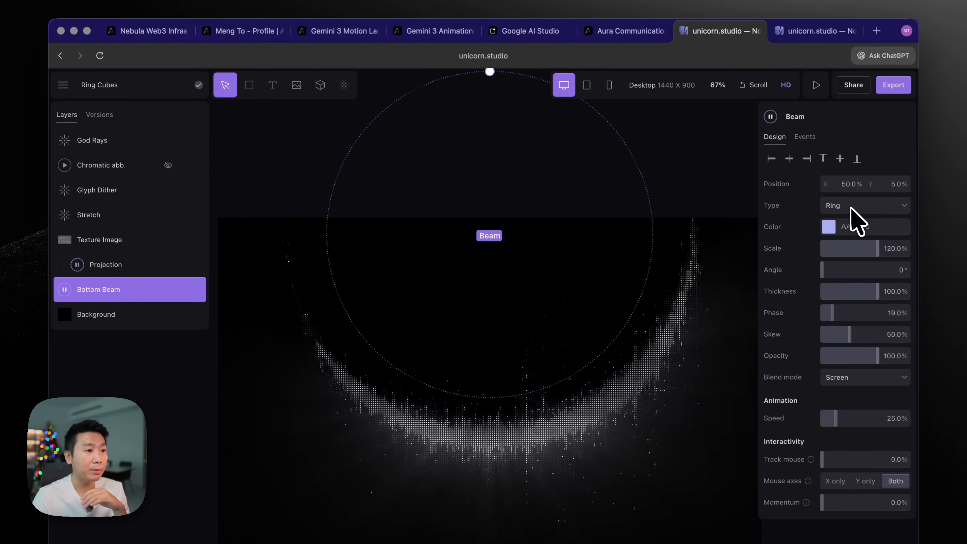
click(864, 208)
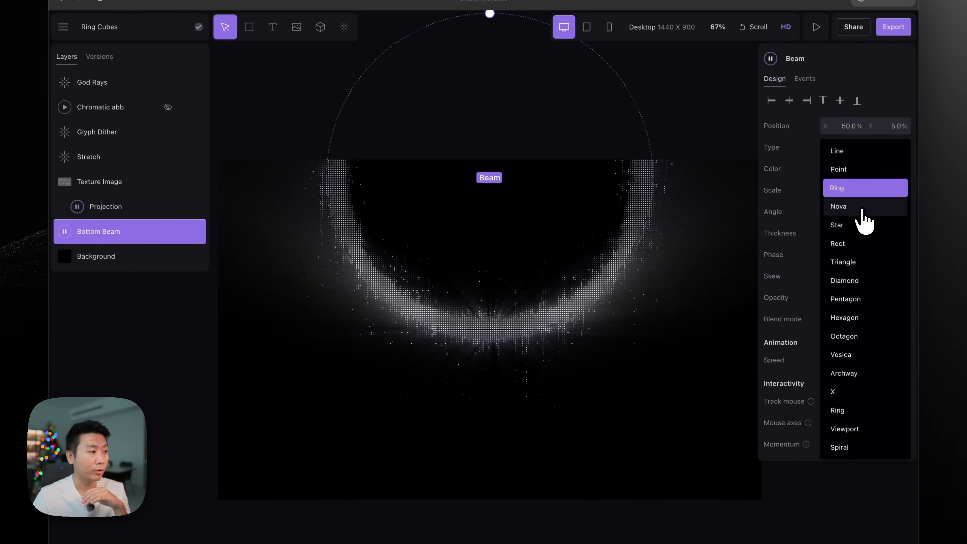
click(862, 205)
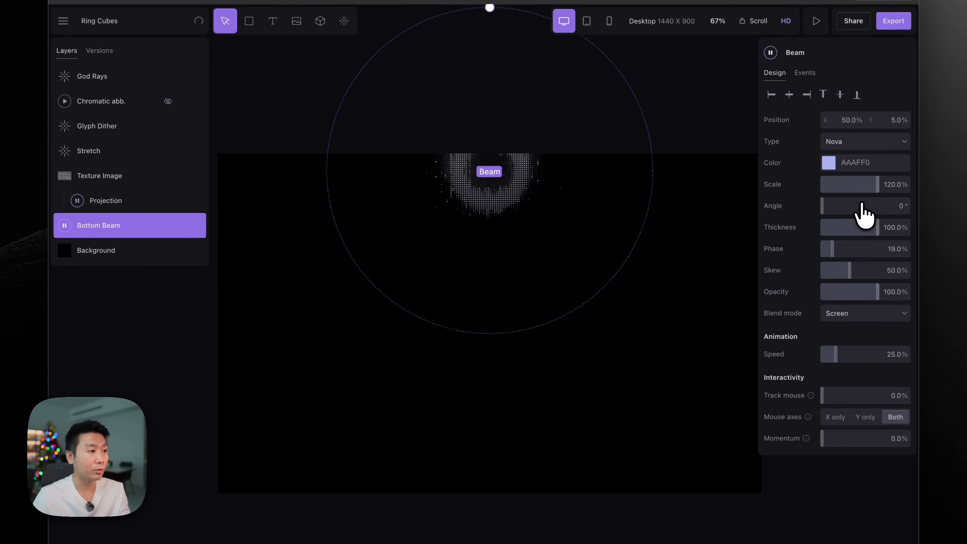
drag(893, 224, 822, 230)
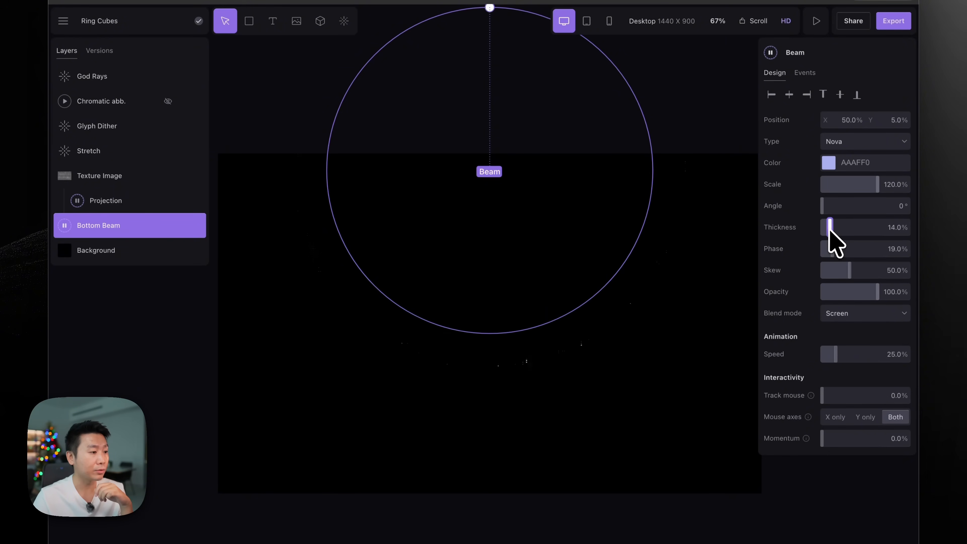
drag(839, 228, 827, 228)
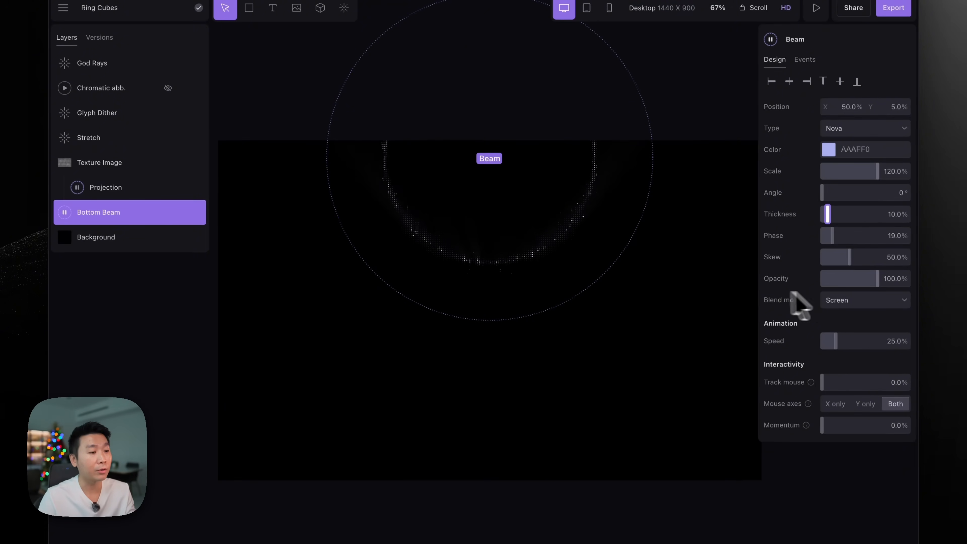
Adjust the exposure of the Texture Image layer slightly
click(136, 217)
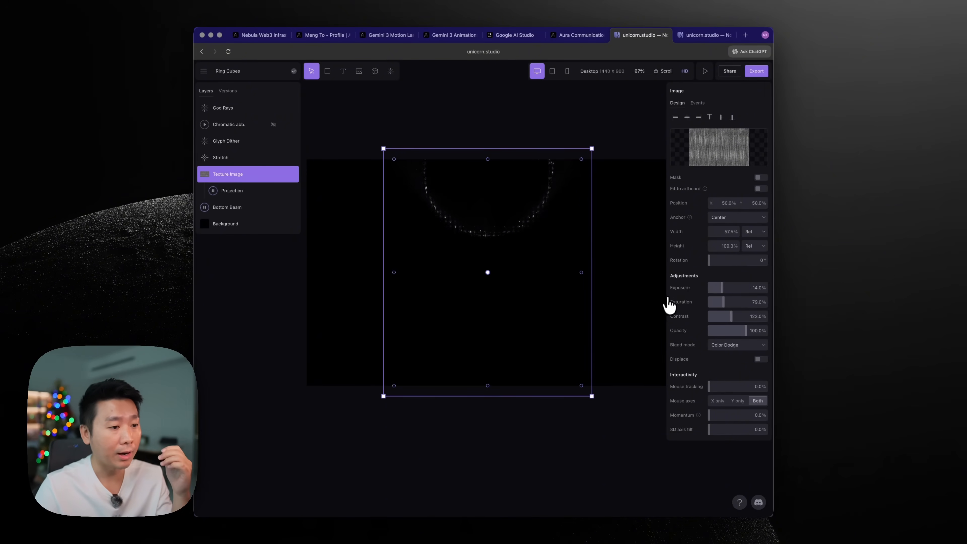
mouse_move(728, 288)
mouse_down()
mouse_move(741, 289)
mouse_move(730, 288)
mouse_up()
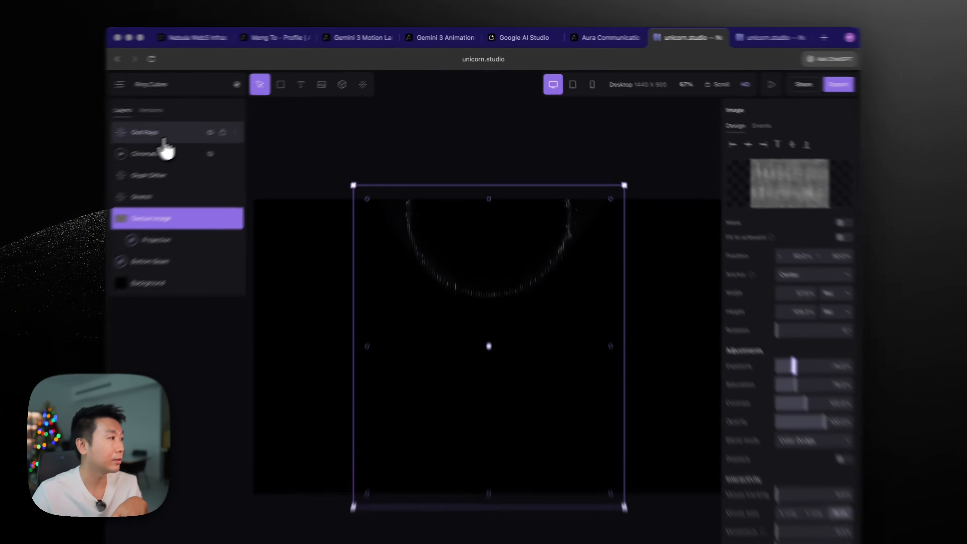
click(251, 111)
click(443, 168)
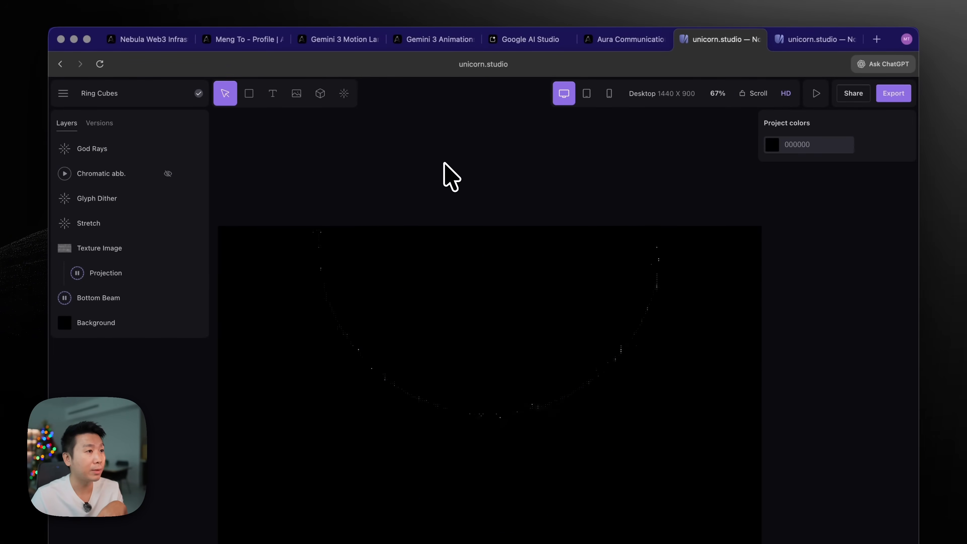
Check the published Ring Cubes preview and hide the God Rays layer in the editor
click(819, 40)
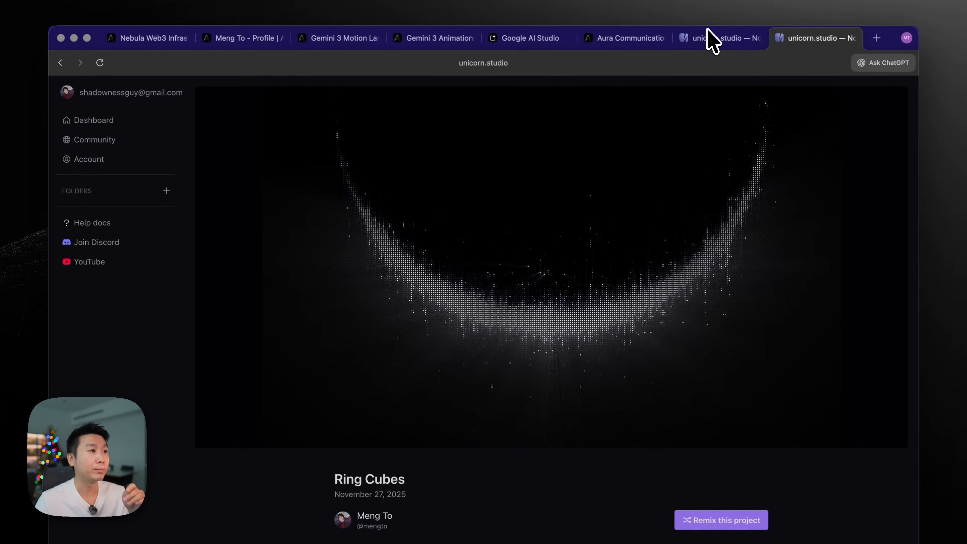
click(711, 37)
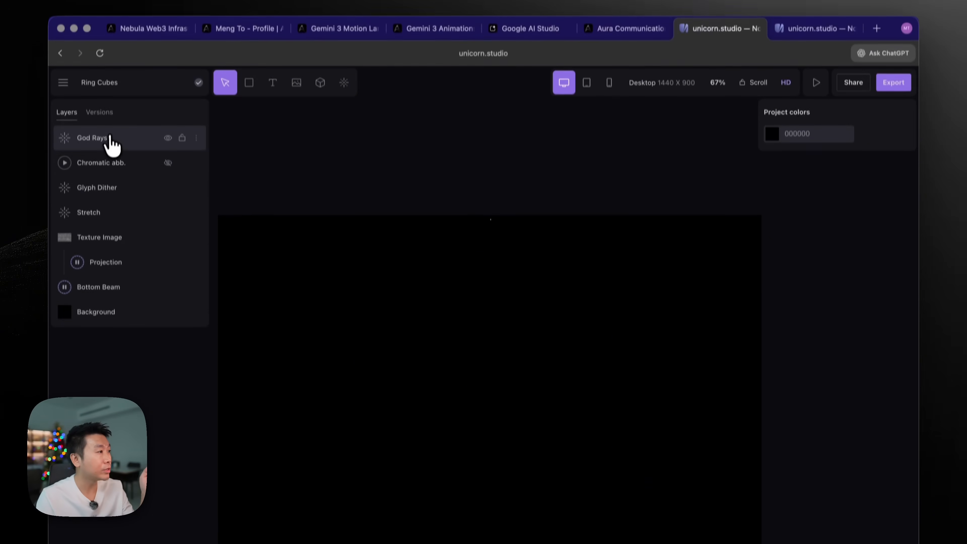
click(169, 106)
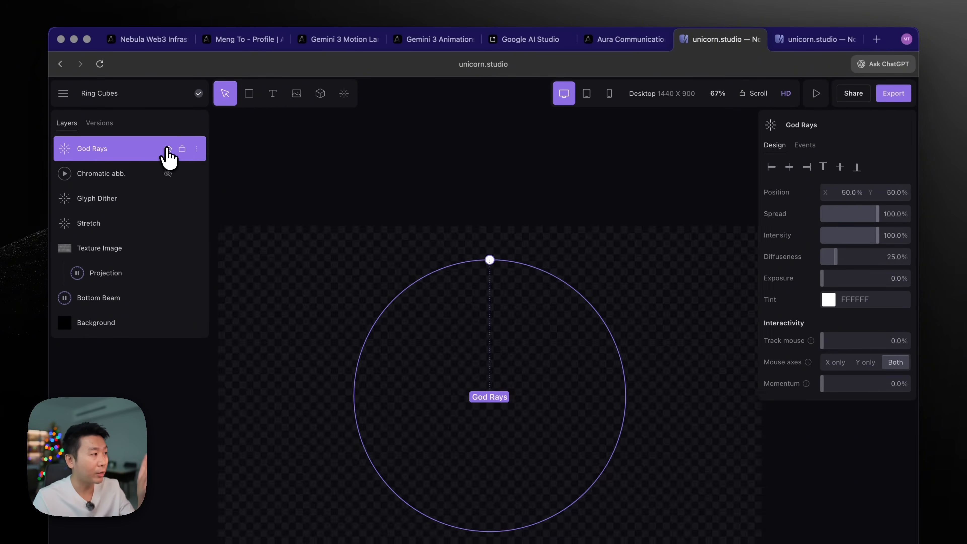
click(168, 149)
Add the Light trail effect from the Light category to the Ring Cubes scene
click(119, 178)
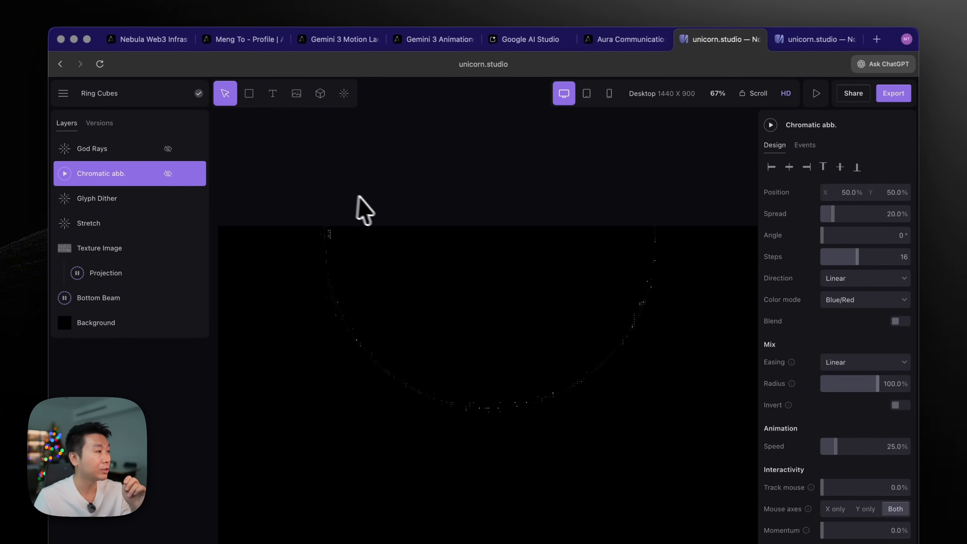
click(343, 95)
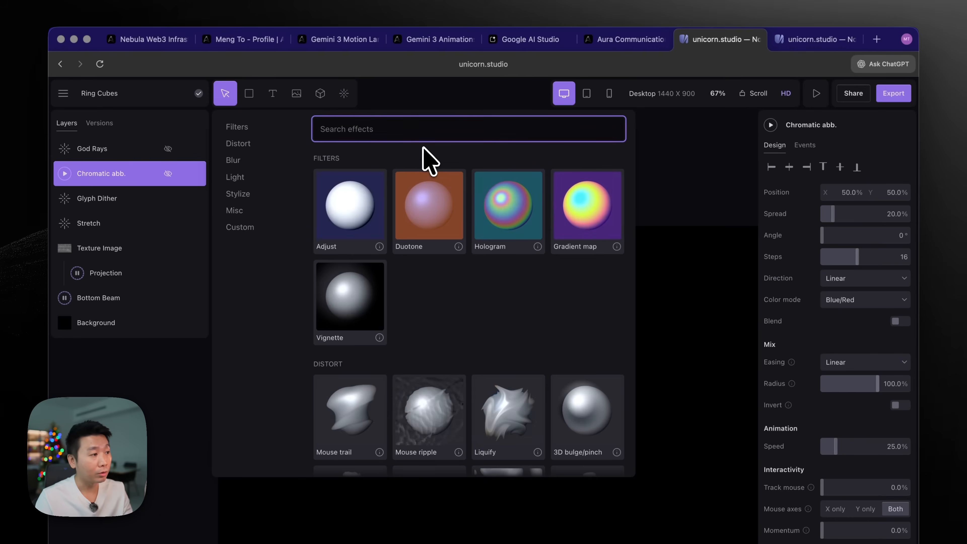
scroll(557, 352, down, 10)
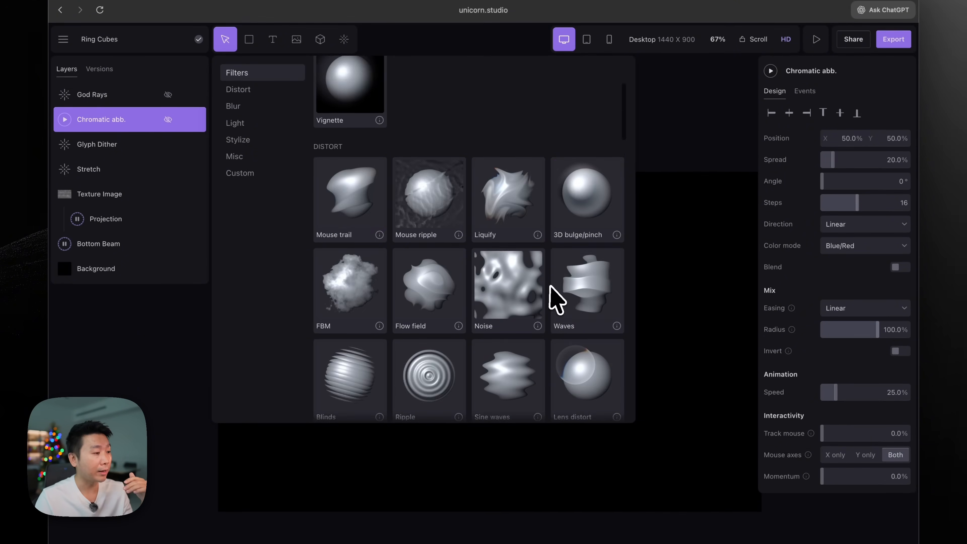
scroll(556, 297, down, 12)
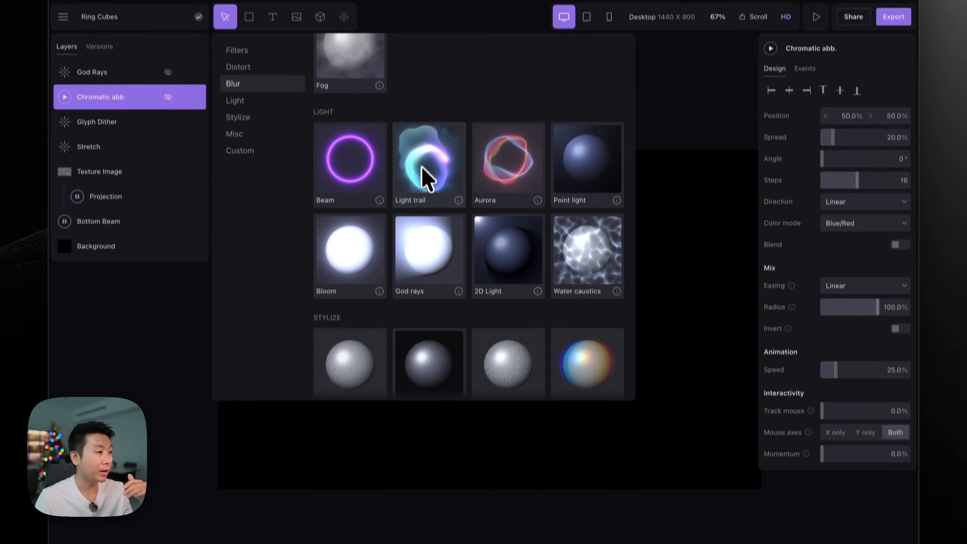
click(427, 179)
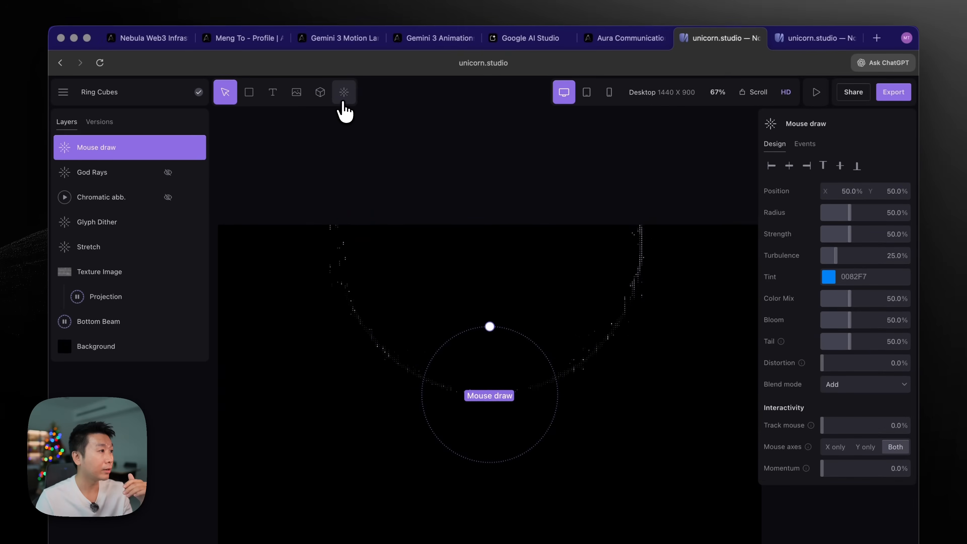
Add the Aurora effect to the Ring Cubes scene and go through its color, wave, animation and interactivity settings
click(343, 26)
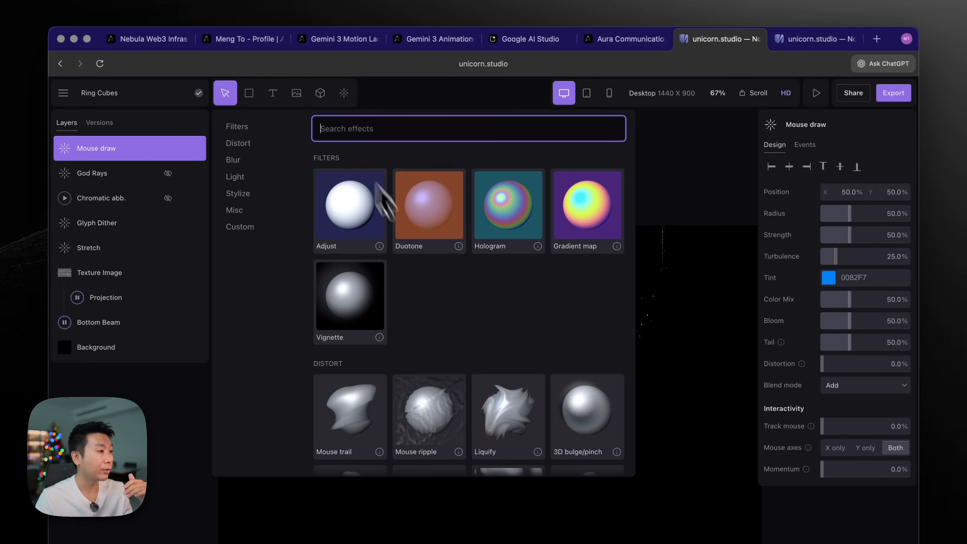
scroll(457, 266, down, 15)
scroll(455, 284, down, 4)
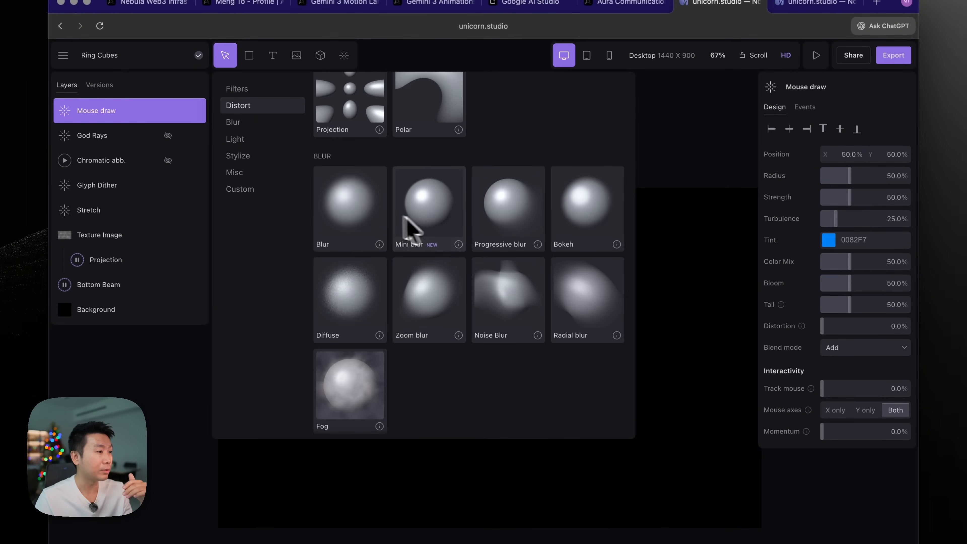
scroll(426, 221, down, 9)
click(507, 198)
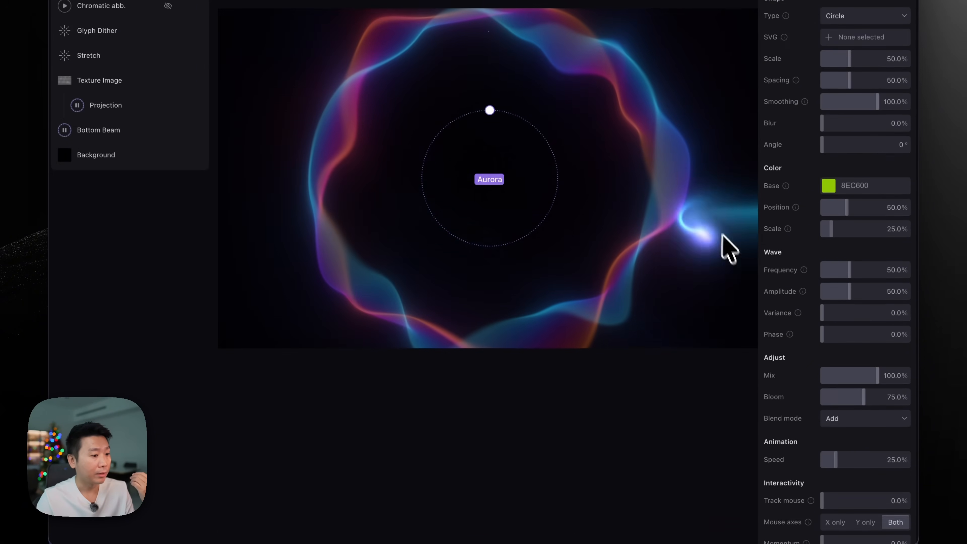
scroll(790, 320, down, 2)
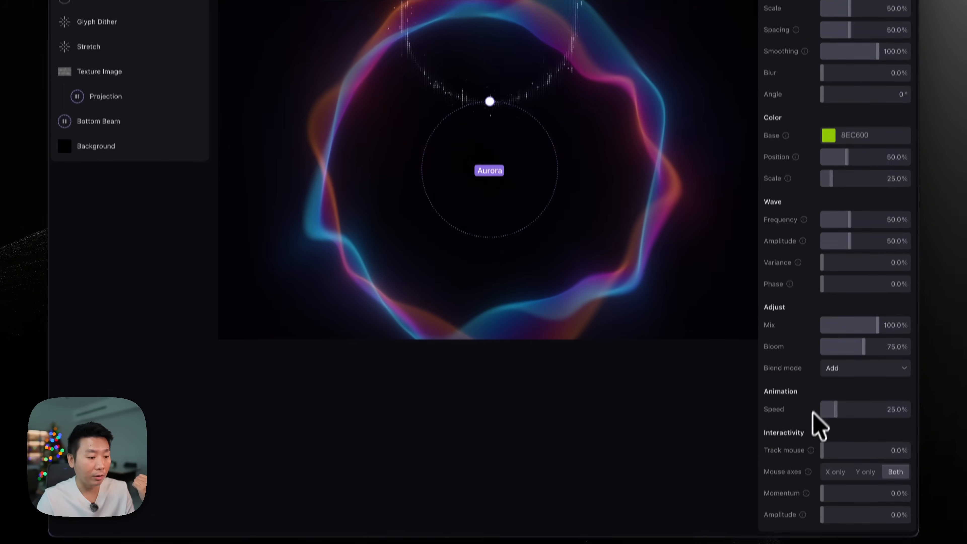
drag(826, 450, 829, 435)
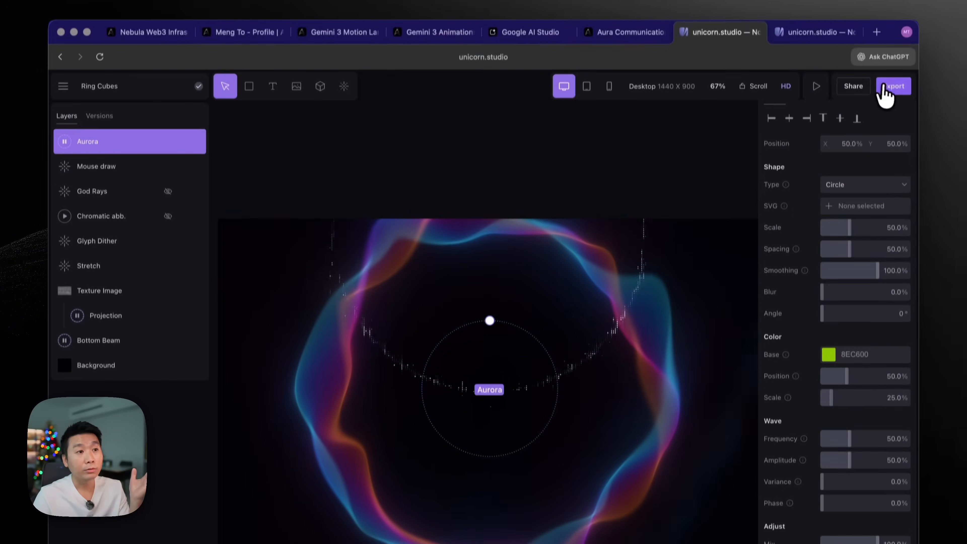
Open the Embed export options for the Ring Cubes scene
click(884, 90)
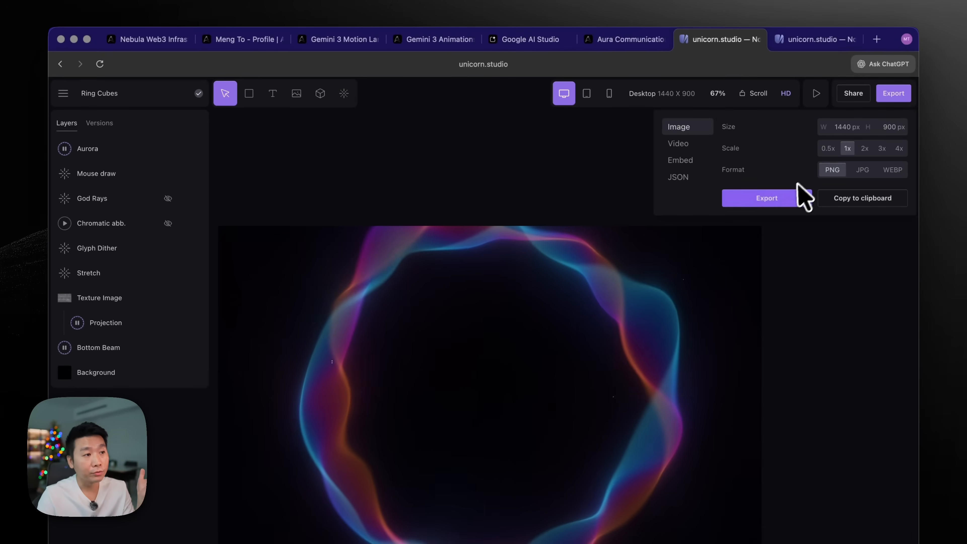
click(691, 157)
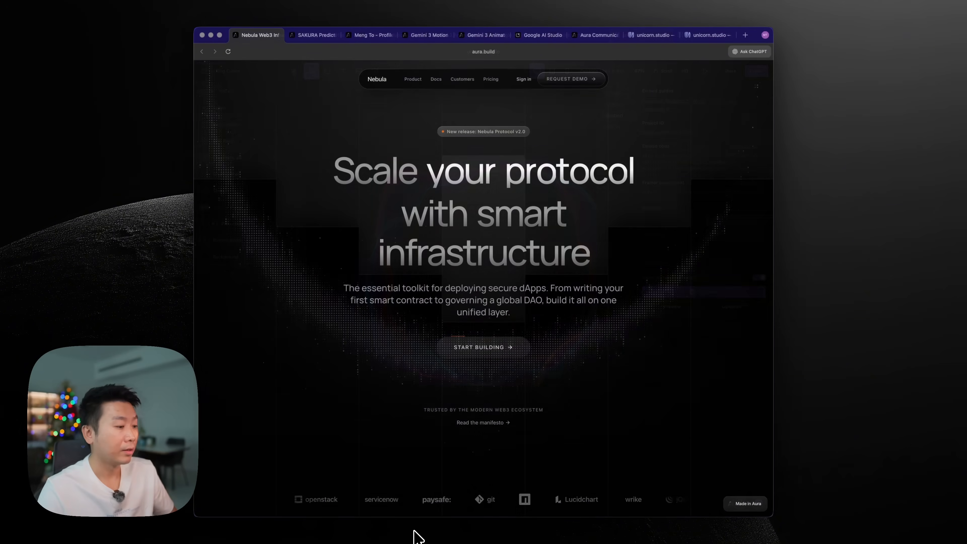
Reload the Nebula landing page to replay its intro animation and examine its sections
key(super+r)
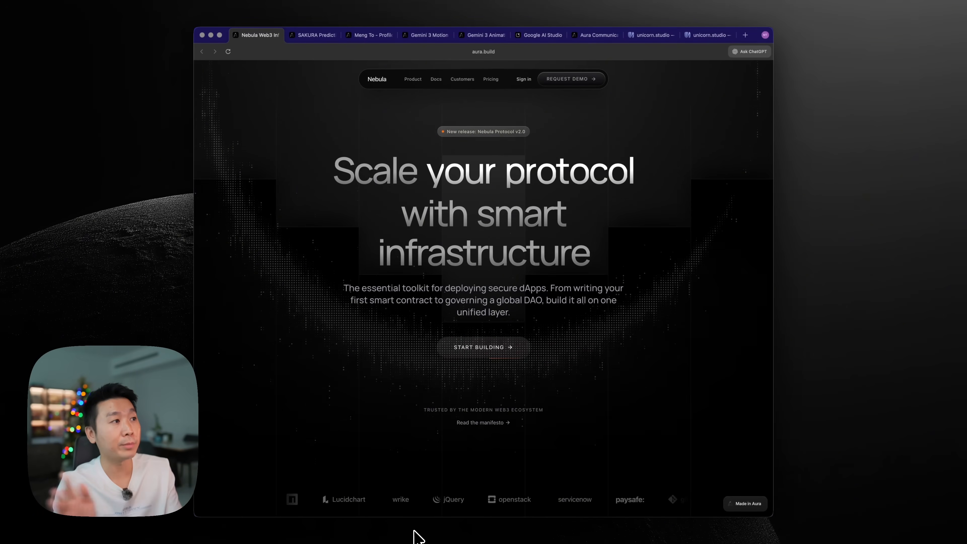
scroll(395, 192, down, 20)
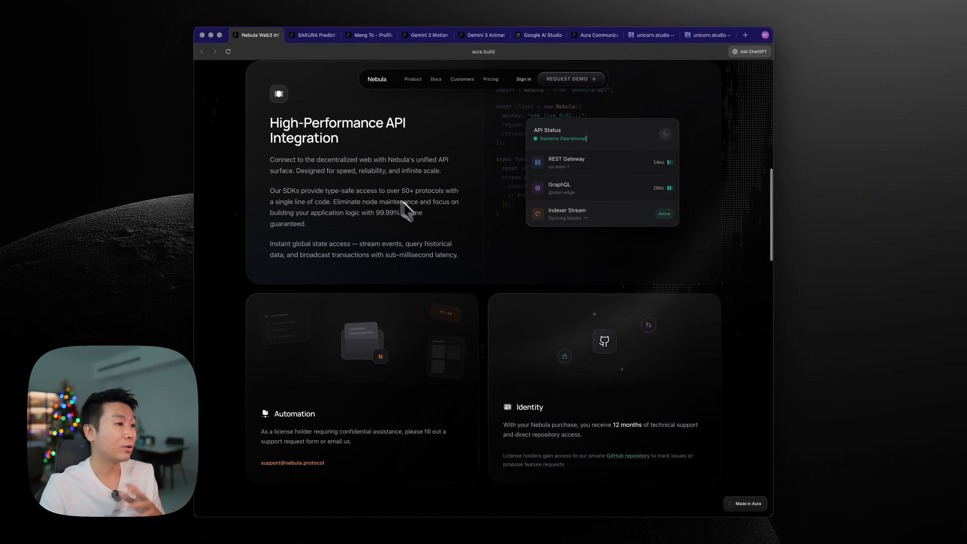
scroll(434, 233, down, 8)
Switch to the SAKURA landing page, reload it to replay its intro animation, and examine its sections
click(312, 36)
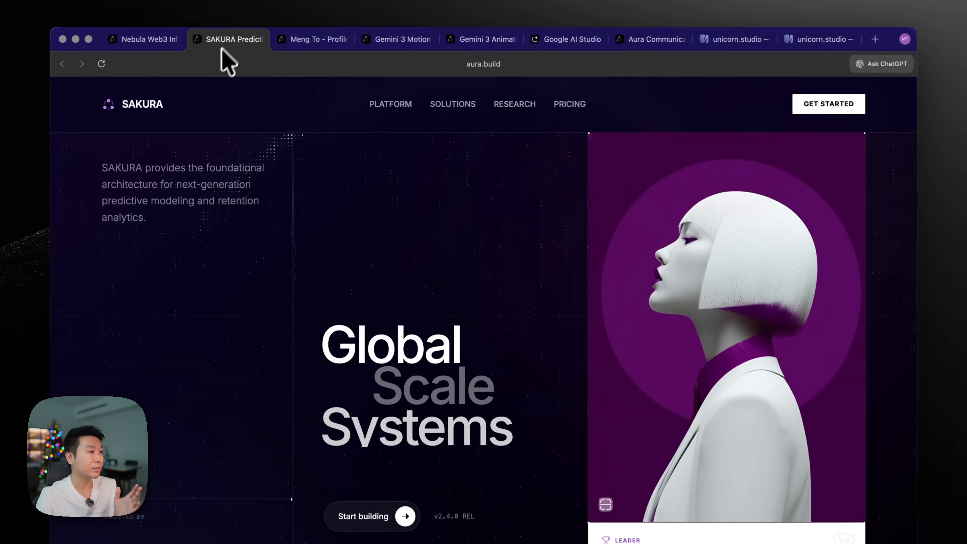
key(super+r)
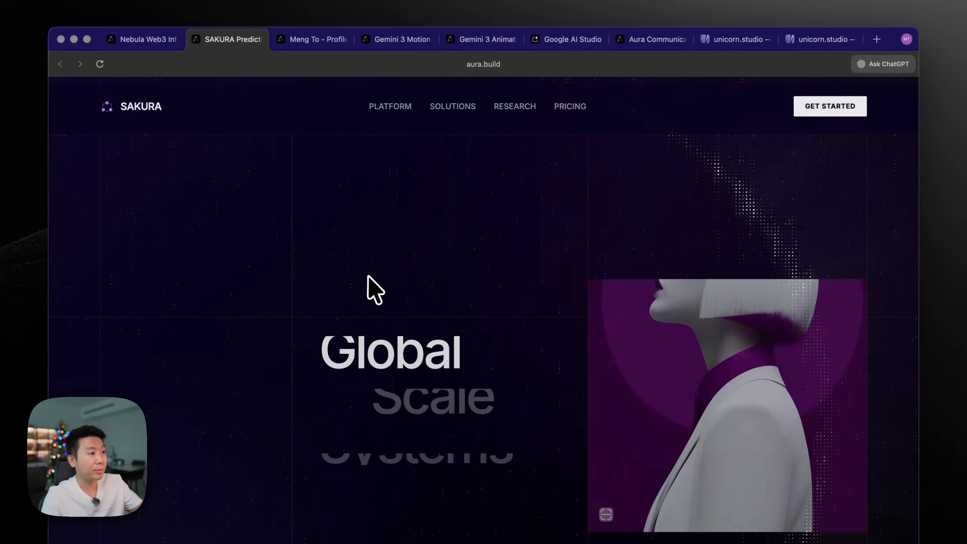
scroll(525, 259, down, 10)
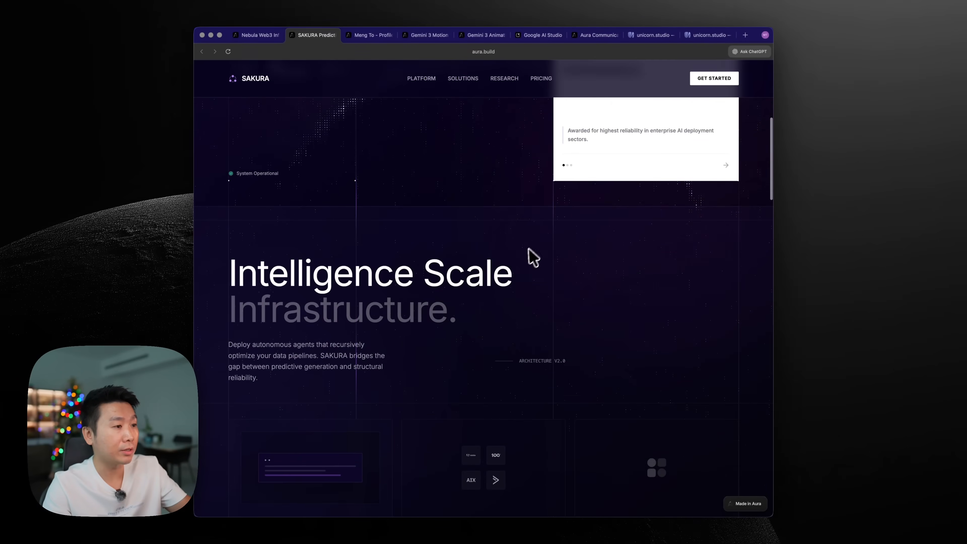
scroll(438, 259, down, 15)
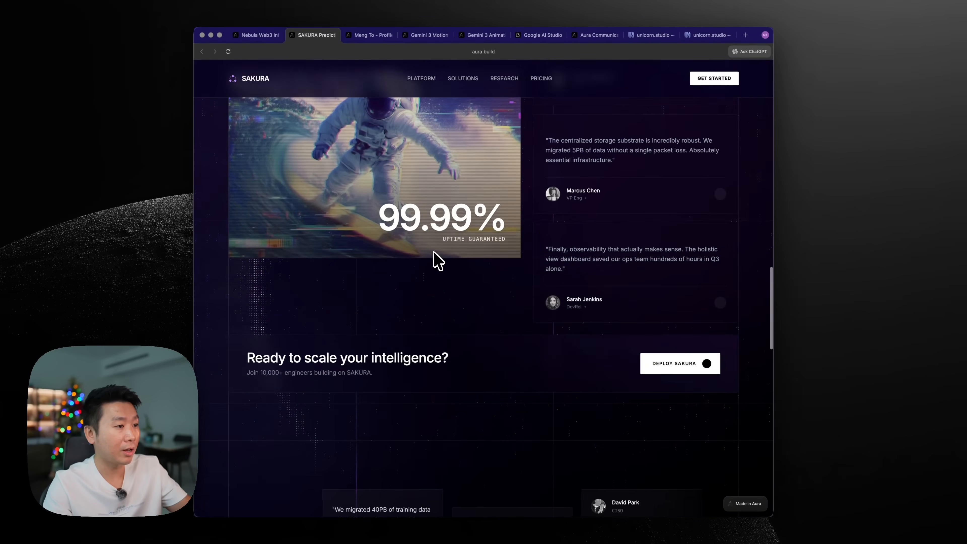
scroll(439, 261, up, 10)
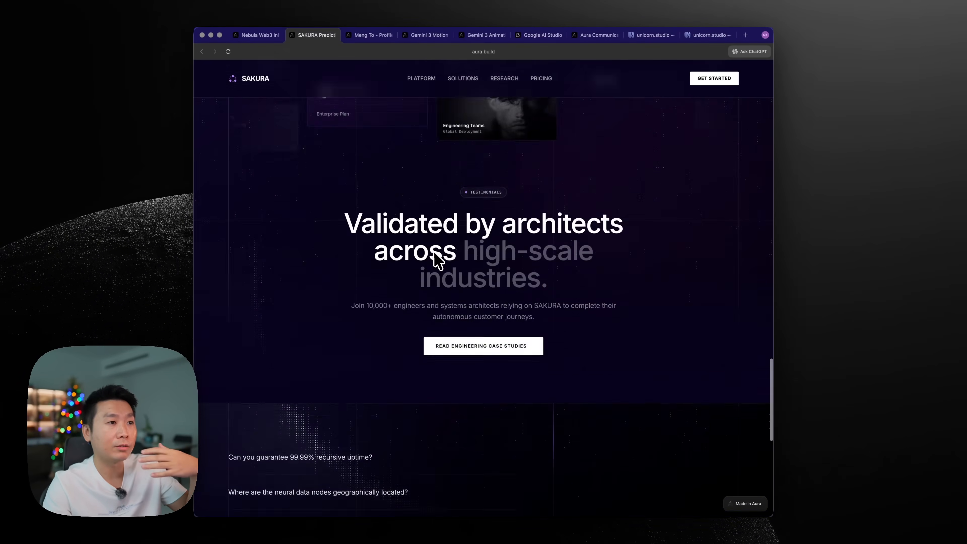
scroll(439, 261, up, 10)
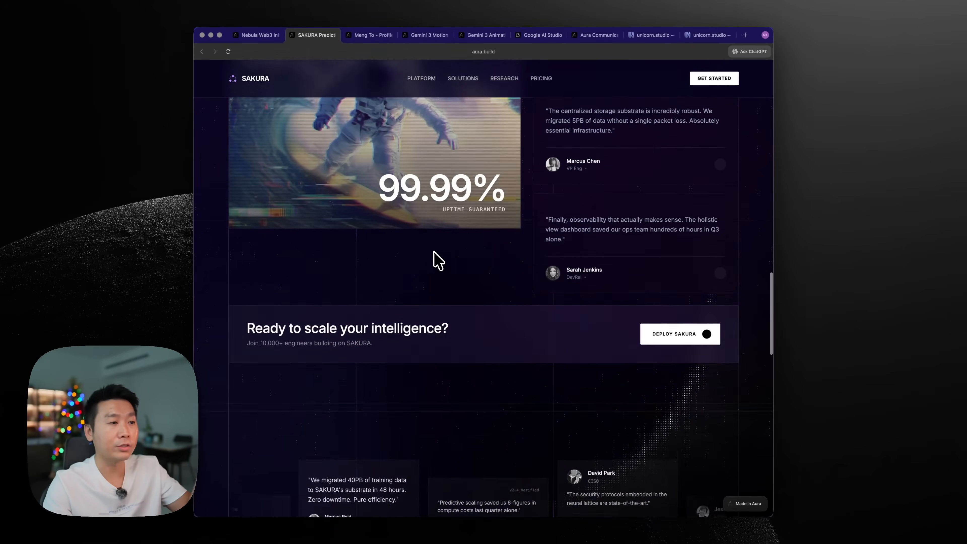
scroll(438, 260, up, 3)
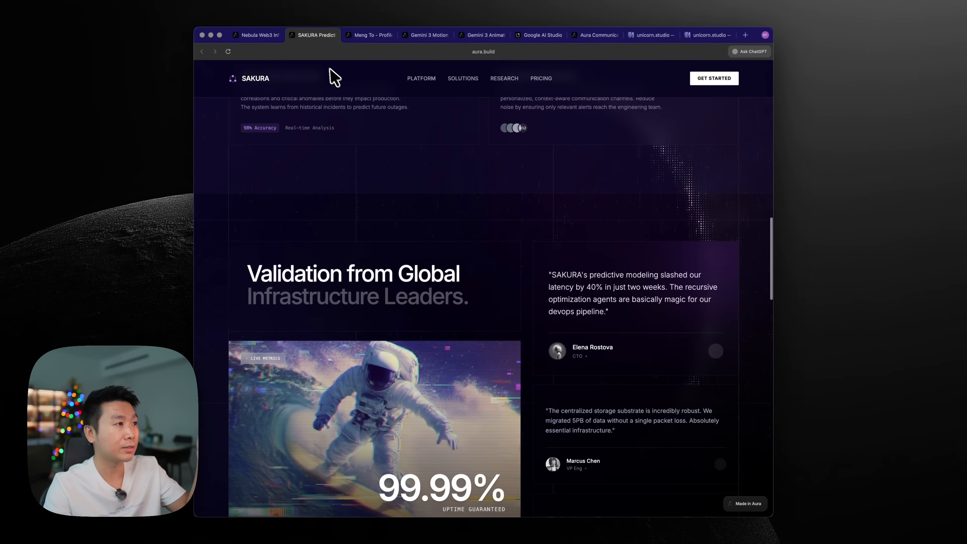
Browse the profile's template gallery and examine the animation prompts on the Gemini 3 Motion slides
click(363, 39)
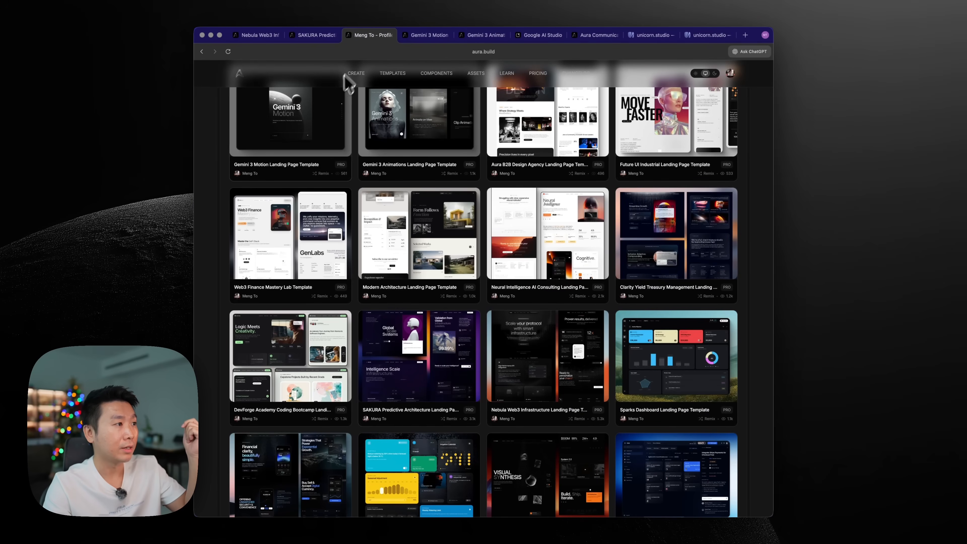
scroll(327, 100, up, 3)
click(415, 38)
scroll(341, 162, down, 2)
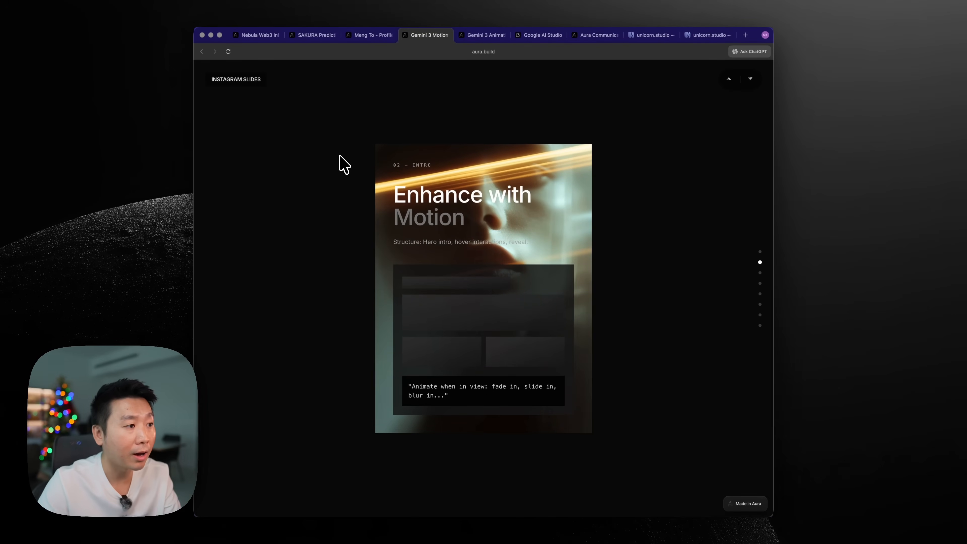
scroll(341, 162, down, 2)
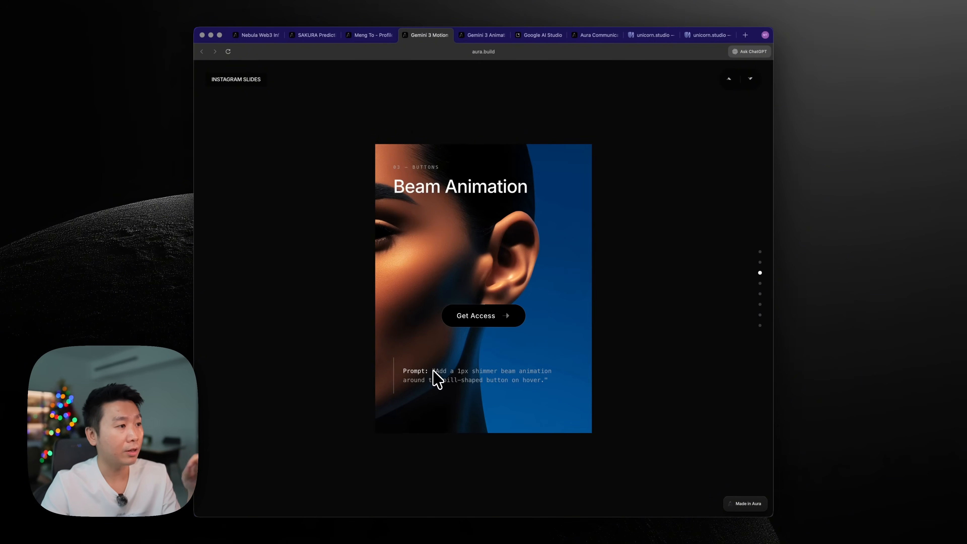
scroll(435, 378, down, 2)
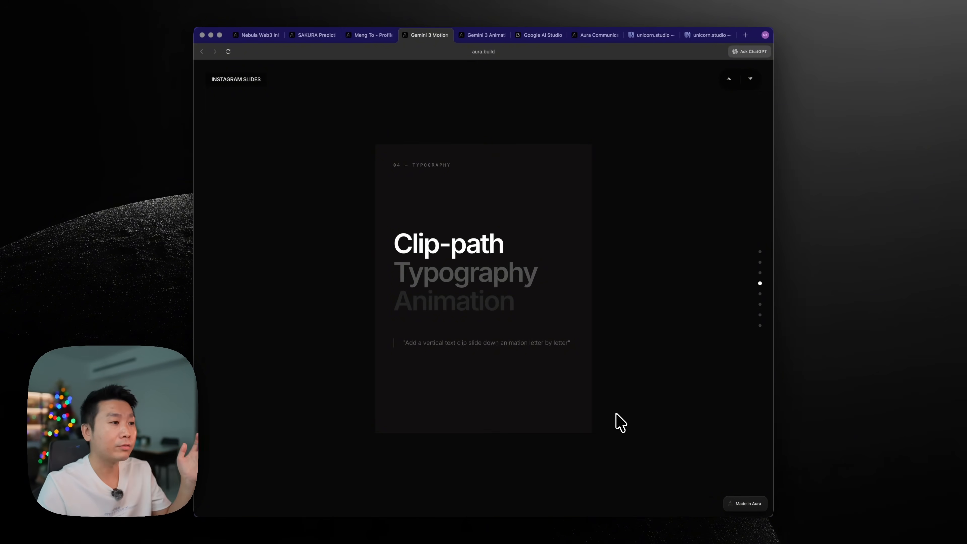
scroll(616, 414, up, 2)
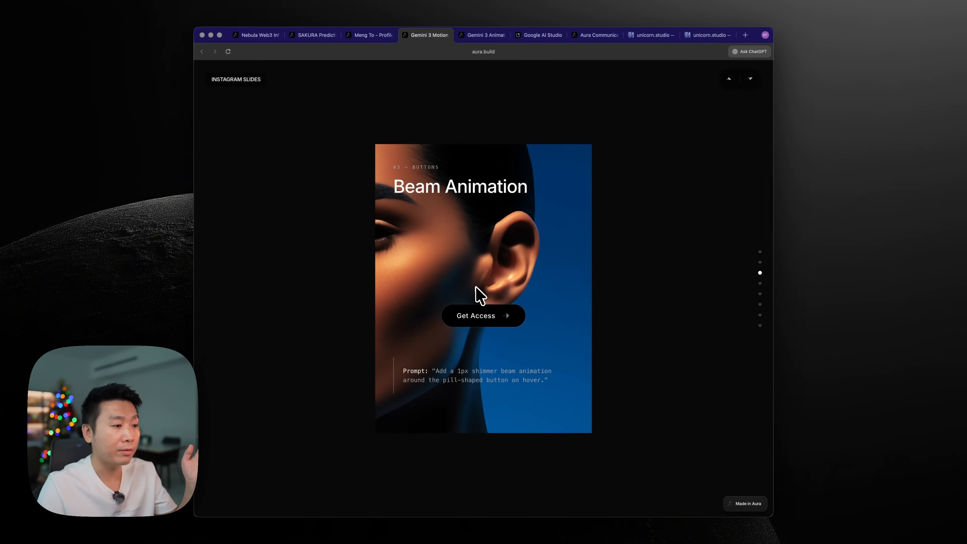
scroll(563, 308, down, 2)
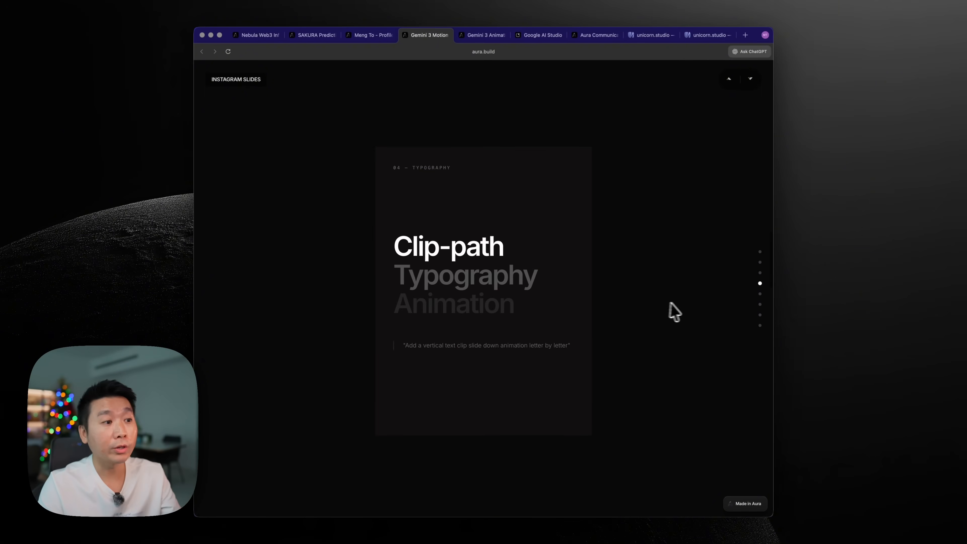
scroll(671, 309, down, 2)
scroll(687, 311, down, 6)
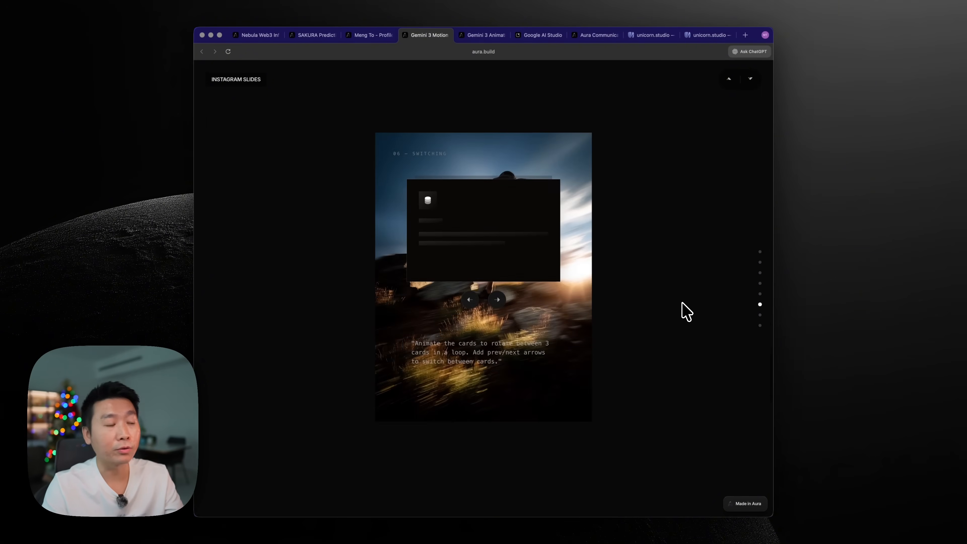
scroll(686, 312, up, 8)
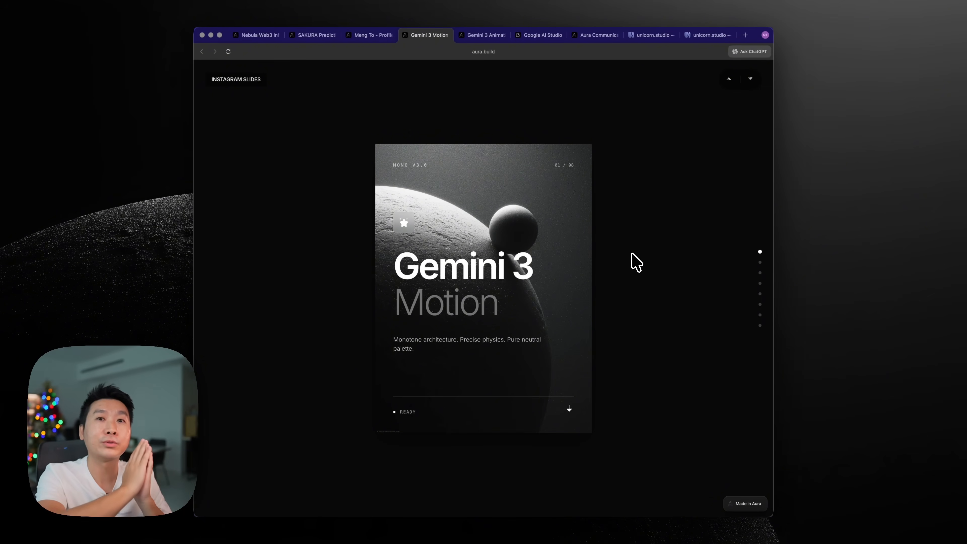
Switch to the Gemini 3 Animations page and examine its slides through to the last one
click(482, 35)
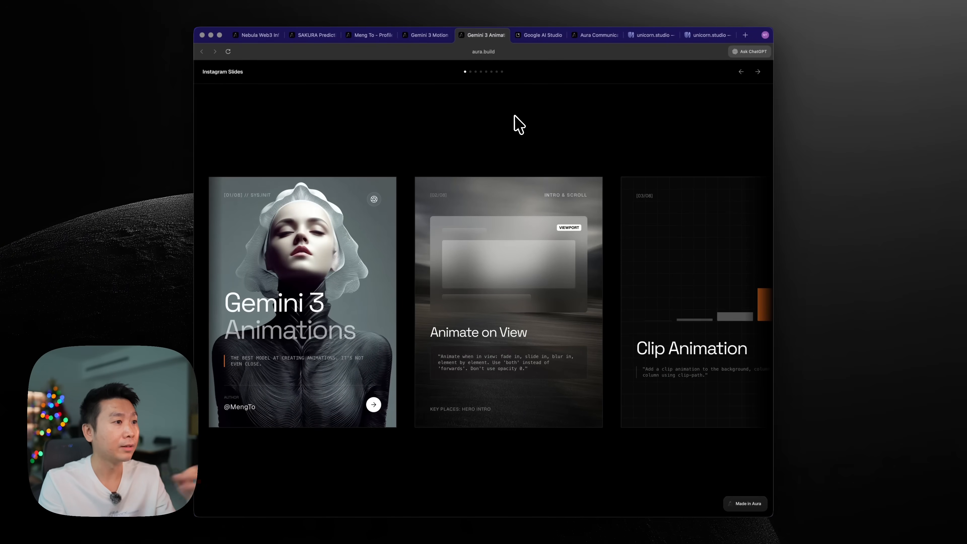
scroll(541, 257, right, 15)
scroll(540, 259, right, 5)
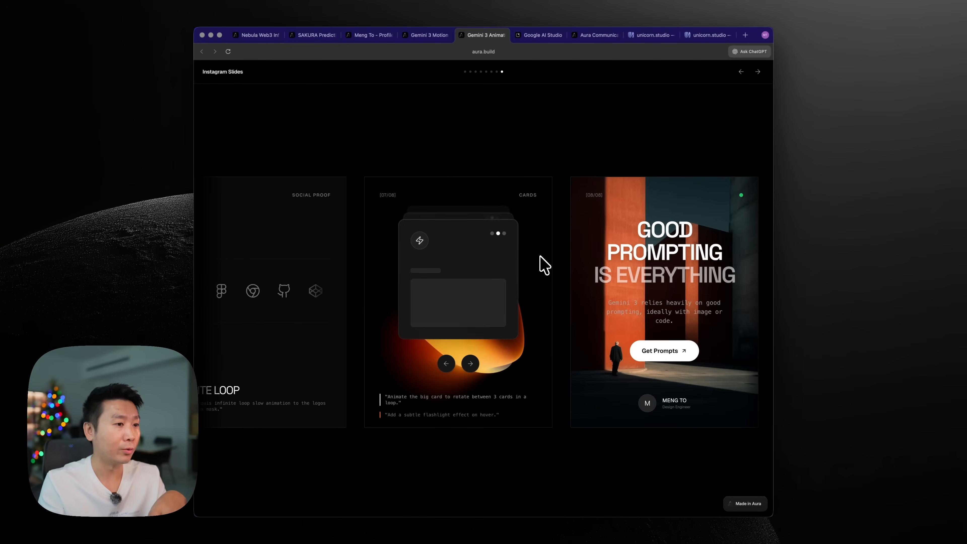